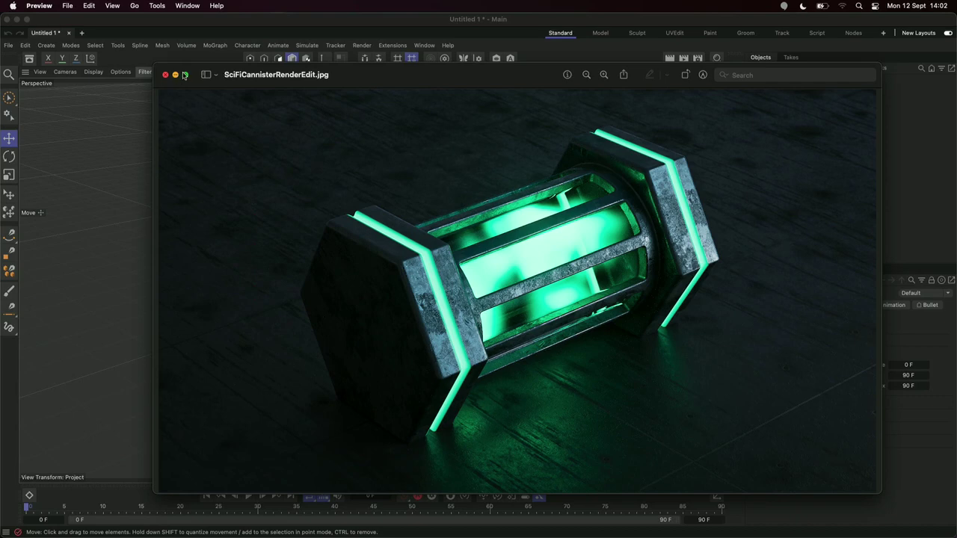
- Minimize the reference image and create a cylinder with a radius of about 71 cm
{"action": "left_click", "coordinate": [176, 75]}
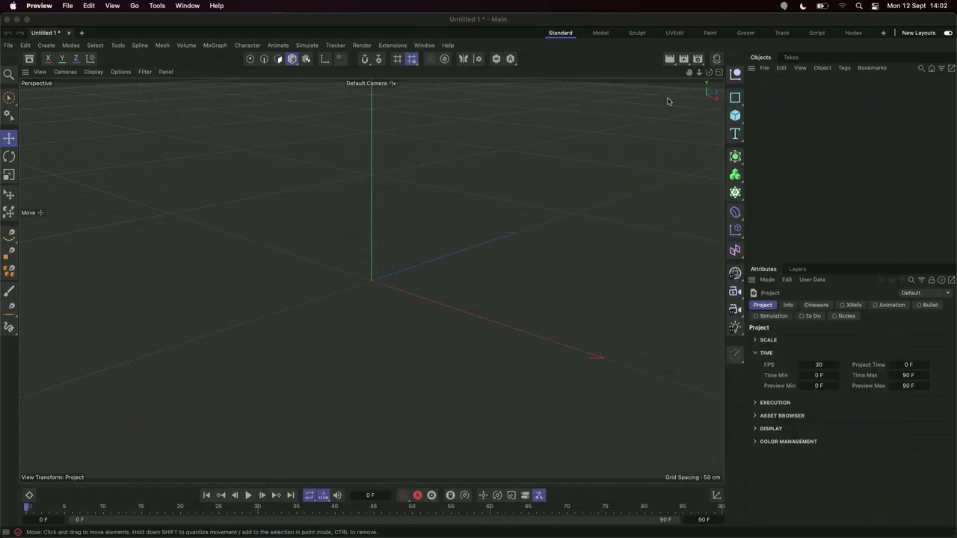
{"action": "left_click", "coordinate": [736, 115]}
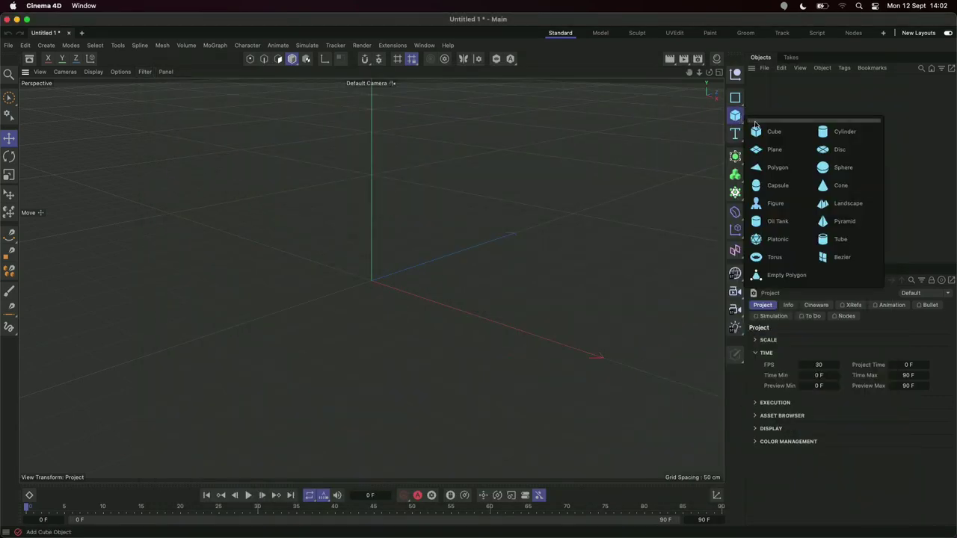
{"action": "left_click", "coordinate": [843, 139]}
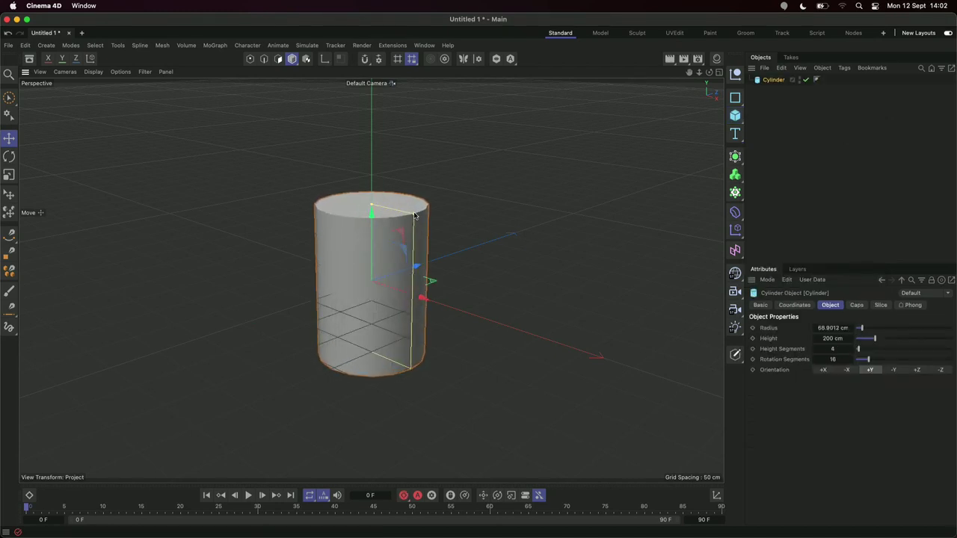
{"action": "left_click_drag", "start_coordinate": [416, 216], "coordinate": [417, 213]}
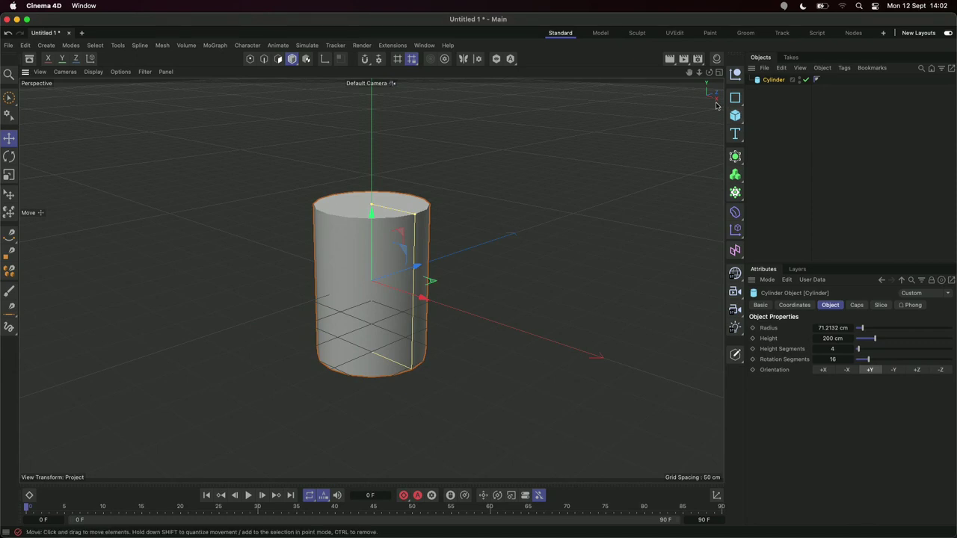
- Duplicate the cylinder and shape the copy into a six-segment cap at its upper end, about 92 cm in radius and 46 cm high
{"action": "key", "text": "super+c"}
{"action": "key", "text": "super+v"}
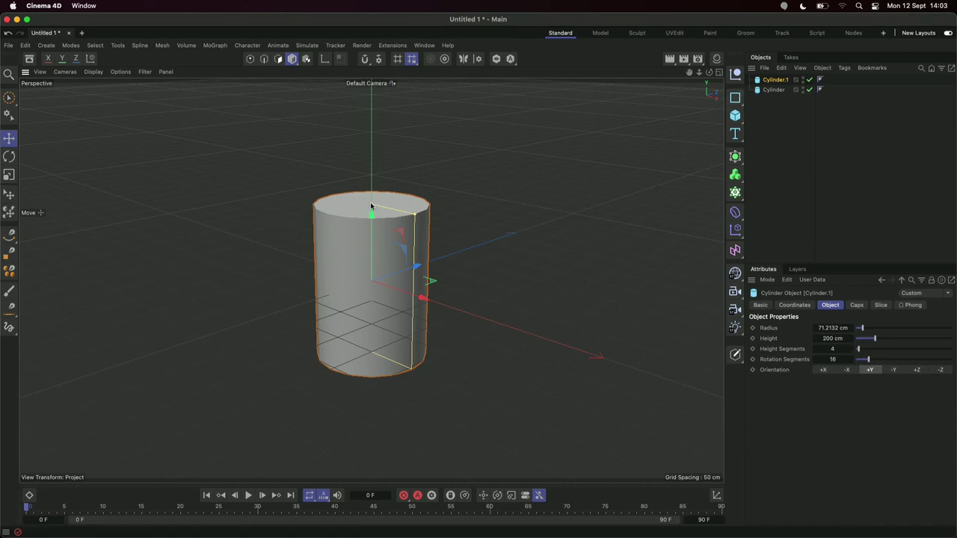
{"action": "left_click_drag", "start_coordinate": [371, 203], "coordinate": [374, 130]}
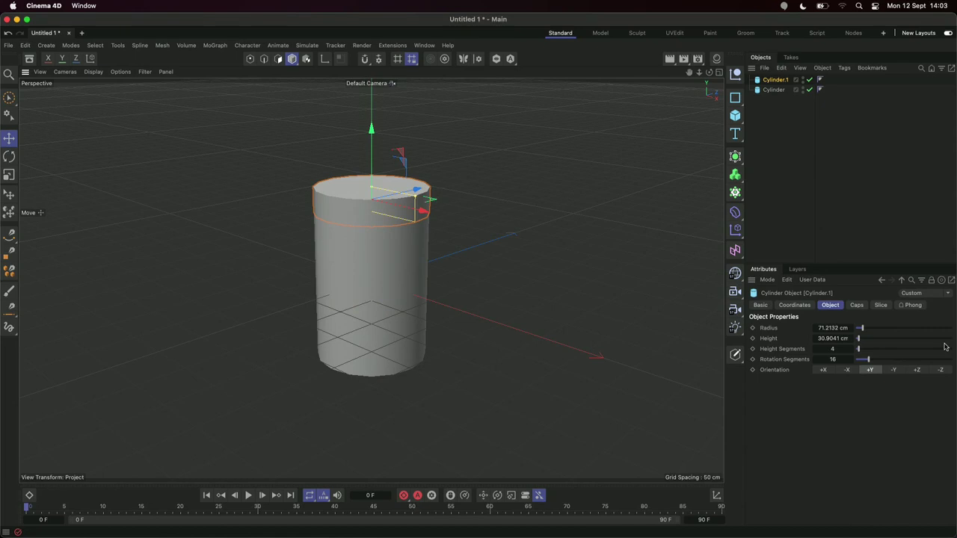
{"action": "double_click", "coordinate": [836, 360]}
{"action": "type", "text": "6"}
{"action": "key", "text": "Return"}
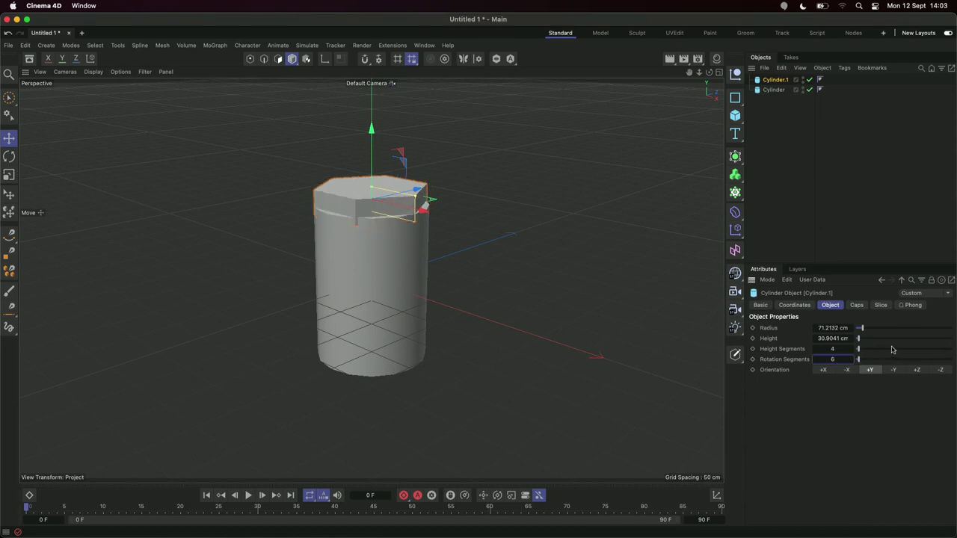
{"action": "left_click_drag", "start_coordinate": [422, 199], "coordinate": [432, 196]}
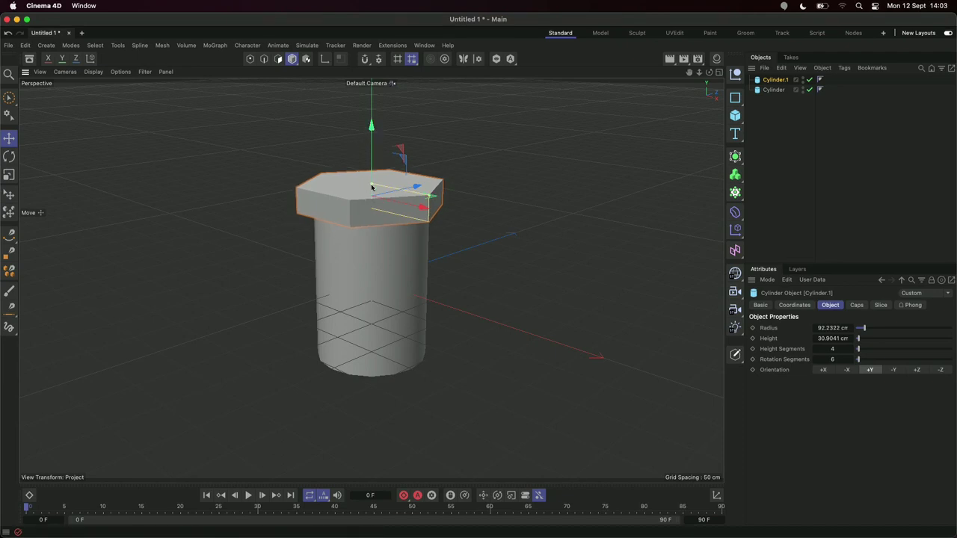
{"action": "left_click_drag", "start_coordinate": [372, 187], "coordinate": [374, 179]}
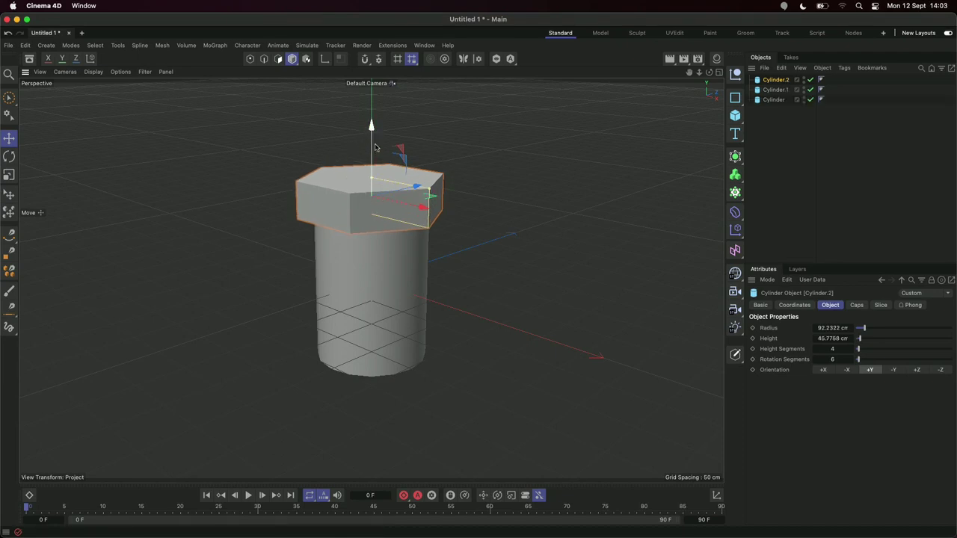
- Copy the hexagonal cap down to the cylinder's lower end and give both caps a 3 cm fillet with 3 segments
{"action": "left_click_drag", "start_coordinate": [369, 127], "coordinate": [358, 296]}
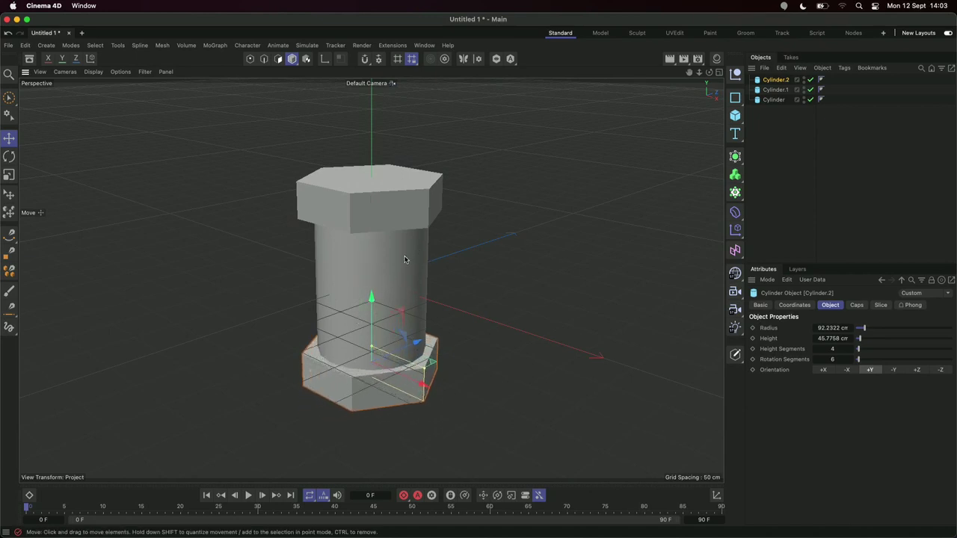
{"action": "left_click_drag", "start_coordinate": [405, 259], "coordinate": [376, 260], "text": "alt"}
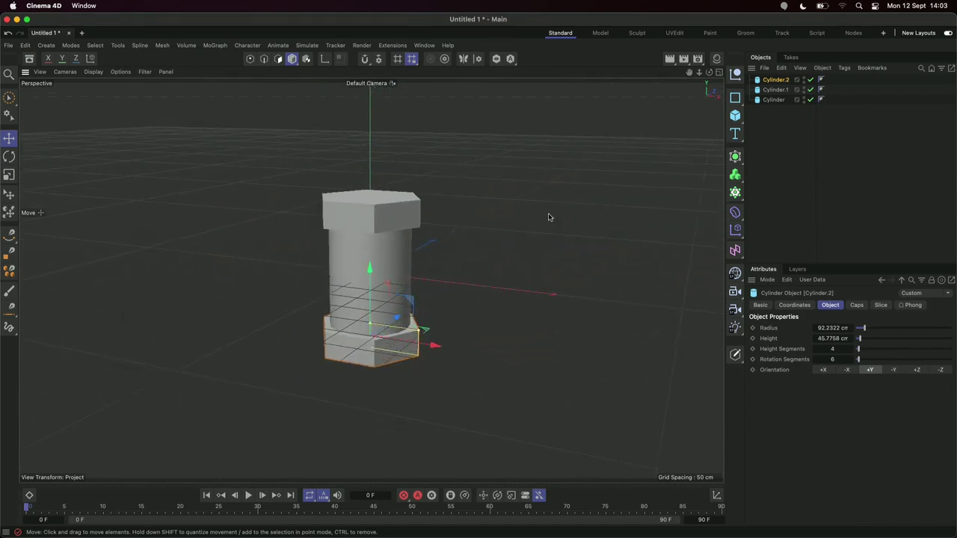
{"action": "left_click", "coordinate": [770, 90], "text": "ctrl"}
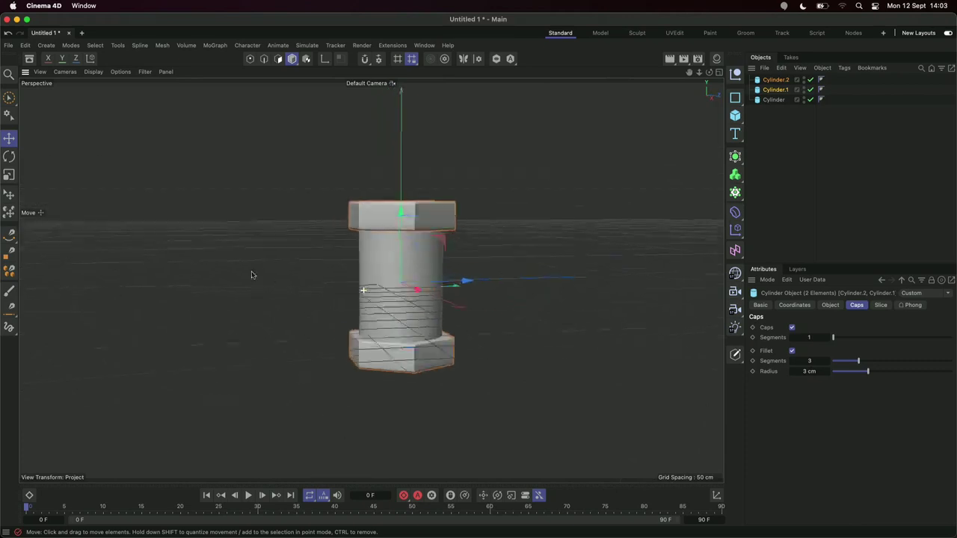
{"action": "left_click_drag", "start_coordinate": [252, 274], "coordinate": [324, 281], "text": "alt"}
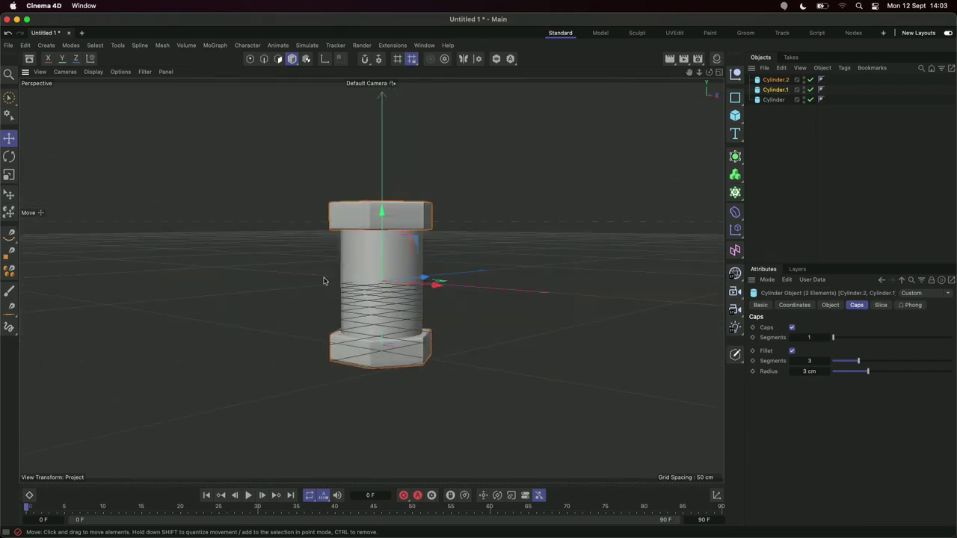
{"action": "left_click", "coordinate": [788, 192]}
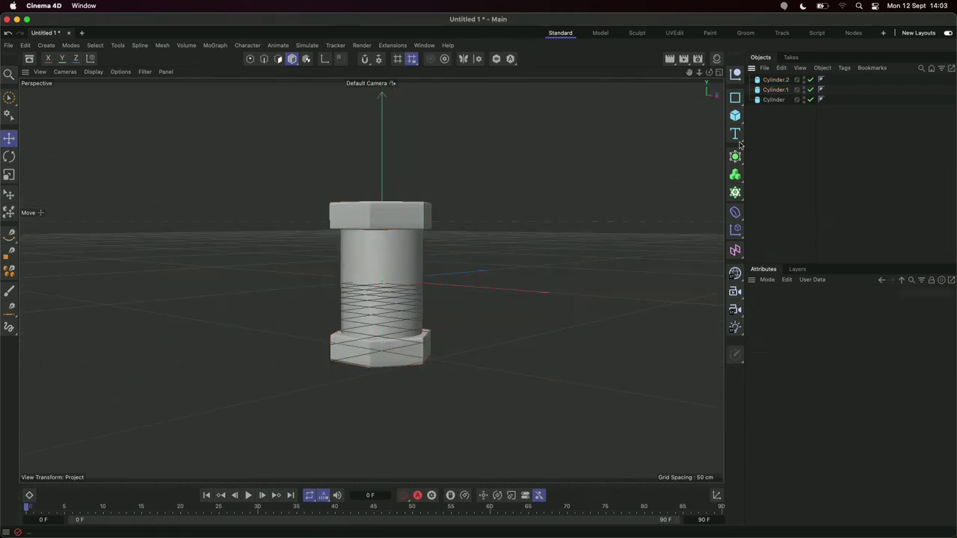
- Add a cube, narrow it to about 22 cm in X and shorten its height to fit between the two caps
{"action": "left_click", "coordinate": [735, 115]}
{"action": "left_click", "coordinate": [838, 130]}
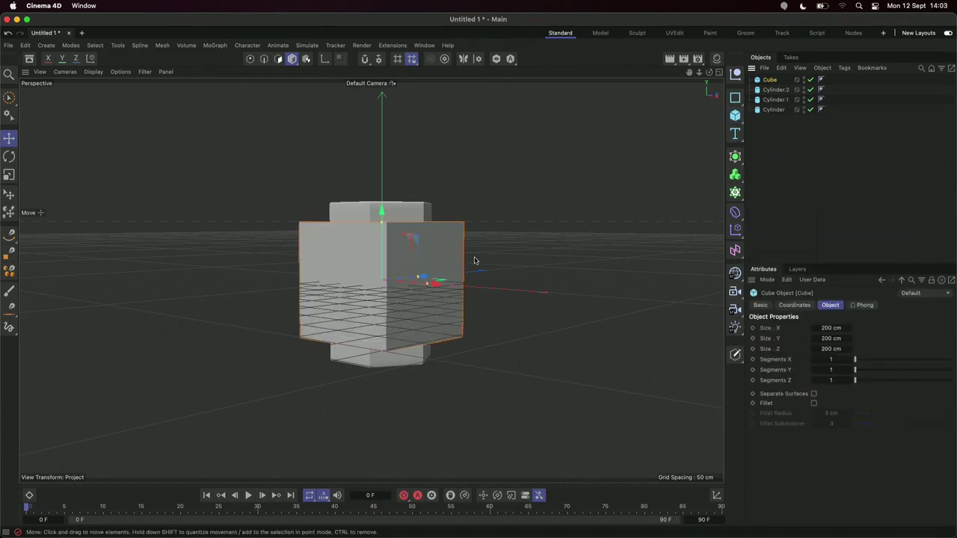
{"action": "left_click_drag", "start_coordinate": [425, 285], "coordinate": [386, 281]}
{"action": "left_click_drag", "start_coordinate": [382, 222], "coordinate": [379, 235]}
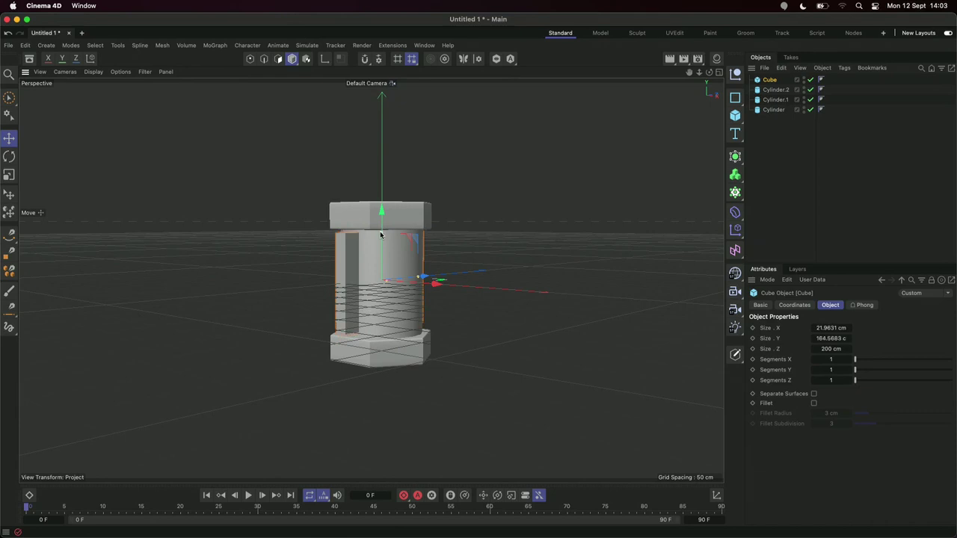
- Place the cube inside a new Cloner and set the Cloner's mode to Radial
{"action": "left_click", "coordinate": [735, 193]}
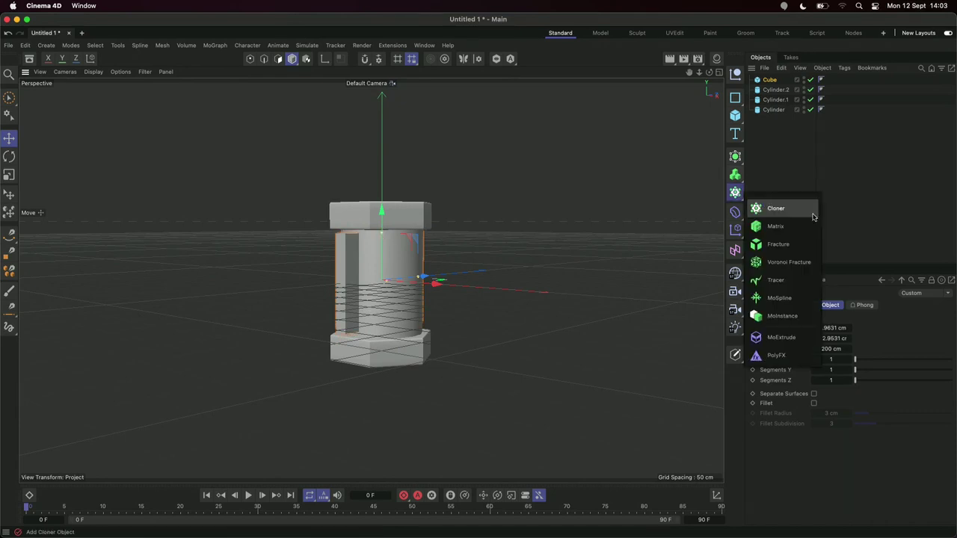
{"action": "left_click", "coordinate": [811, 213]}
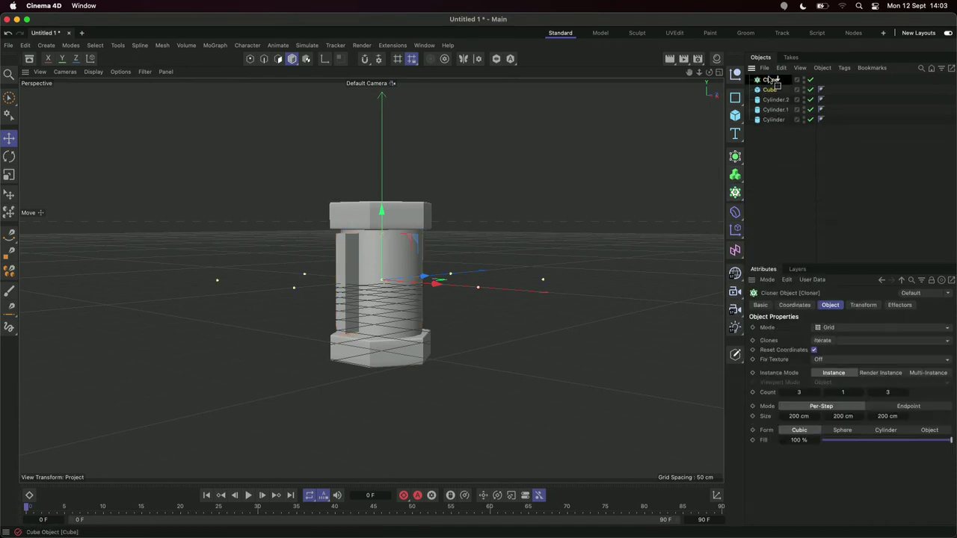
{"action": "left_click_drag", "start_coordinate": [774, 84], "coordinate": [772, 80]}
{"action": "left_click", "coordinate": [846, 326]}
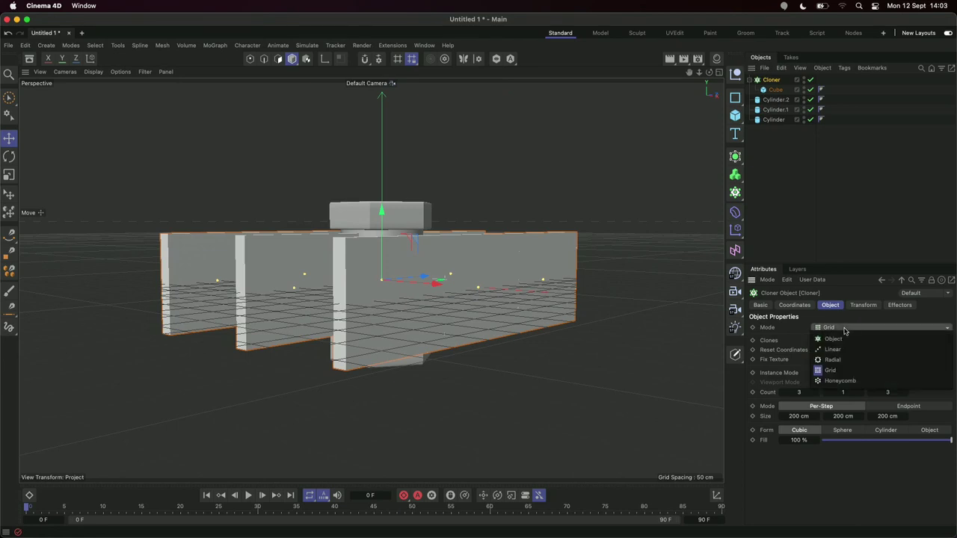
{"action": "left_click", "coordinate": [843, 356]}
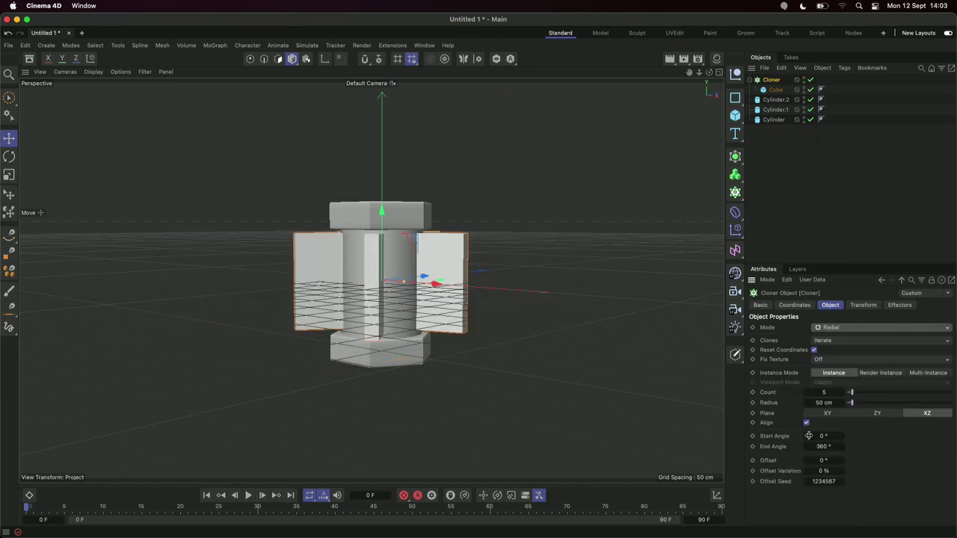
- Raise the radial Cloner's count to 10 copies around the cylinder
{"action": "left_click", "coordinate": [843, 393]}
{"action": "left_click", "coordinate": [843, 394]}
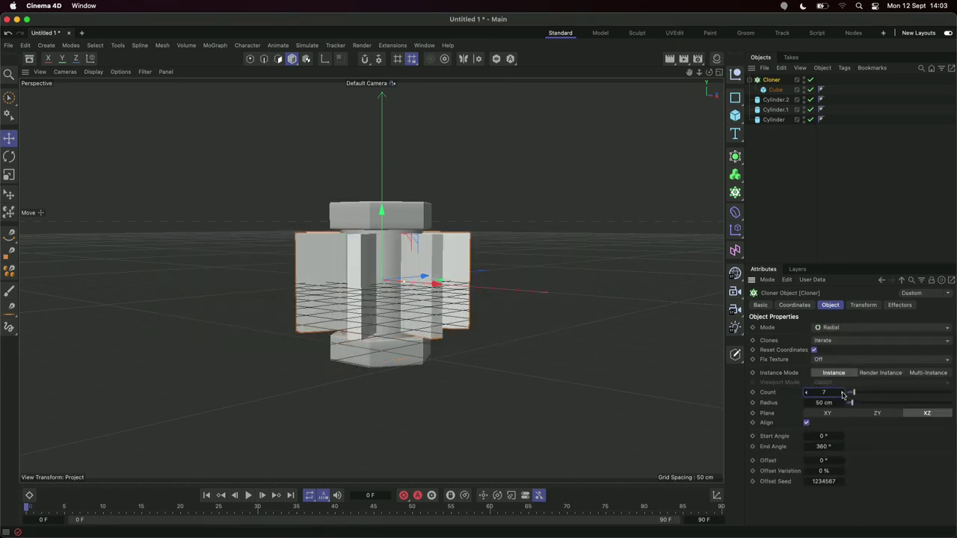
{"action": "left_click", "coordinate": [843, 394]}
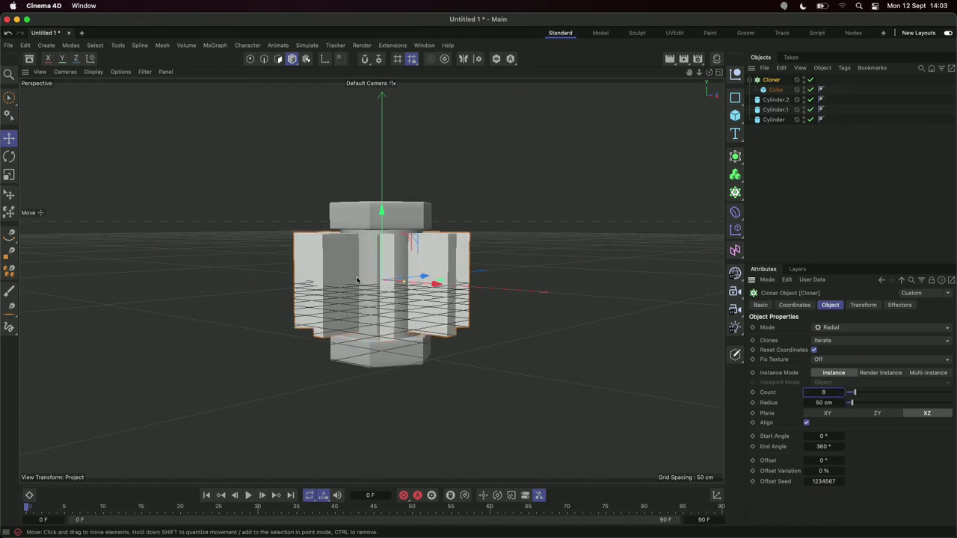
{"action": "mouse_move", "coordinate": [358, 280]}
{"action": "left_mouse_down", "text": "alt"}
{"action": "mouse_move", "coordinate": [299, 282]}
{"action": "mouse_move", "coordinate": [459, 279]}
{"action": "mouse_move", "coordinate": [404, 280]}
{"action": "mouse_move", "coordinate": [289, 246]}
{"action": "mouse_move", "coordinate": [513, 299]}
{"action": "mouse_move", "coordinate": [367, 269]}
{"action": "left_mouse_up", "text": "alt"}
{"action": "left_click", "coordinate": [843, 394]}
{"action": "left_click", "coordinate": [842, 394]}
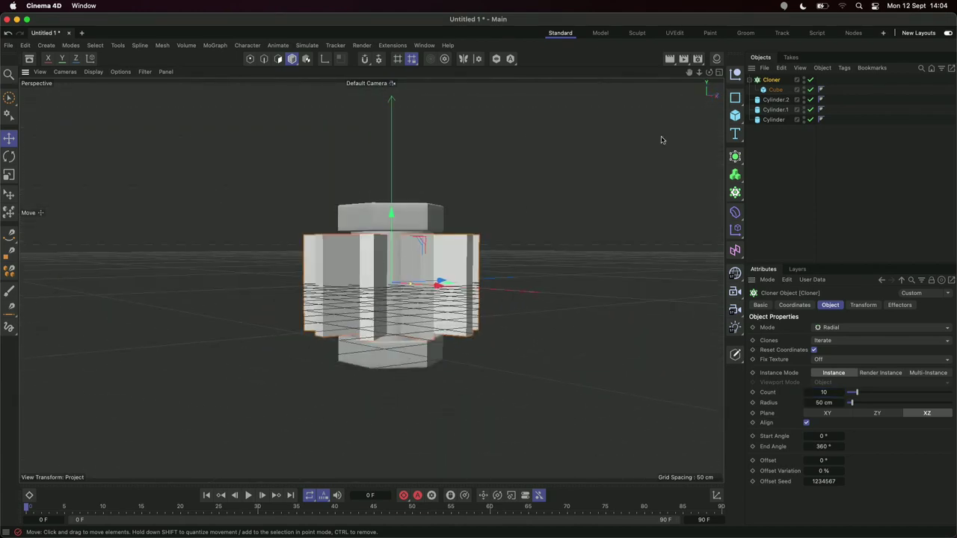
- Group the Cloner and all three cylinders under a new Volume Builder
{"action": "left_click_drag", "start_coordinate": [785, 144], "coordinate": [744, 76]}
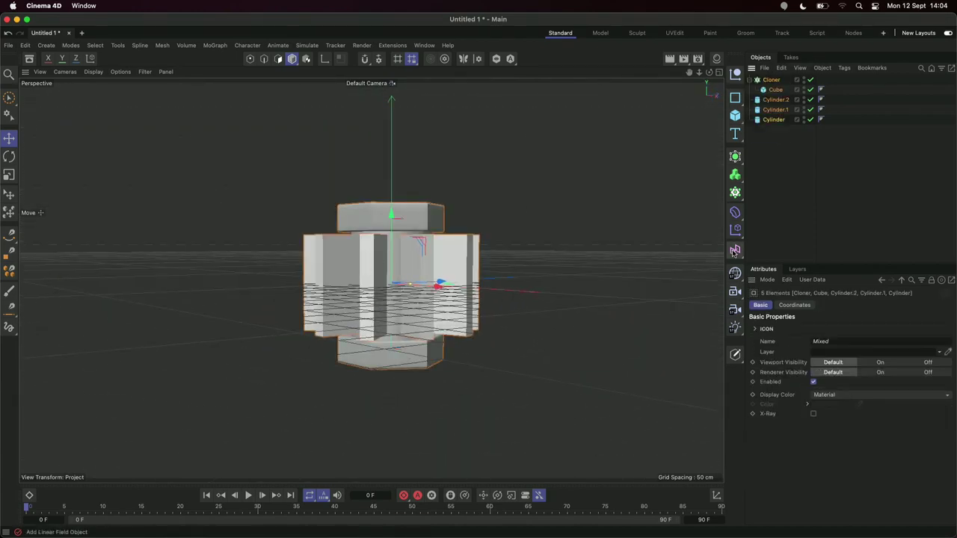
{"action": "left_click", "coordinate": [737, 178], "text": "alt"}
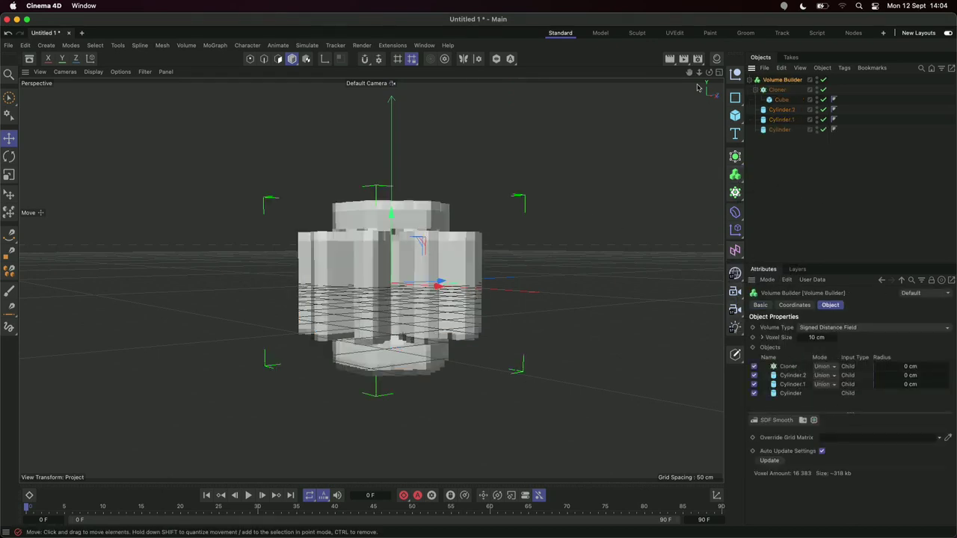
{"action": "left_click_drag", "start_coordinate": [709, 72], "coordinate": [371, 281]}
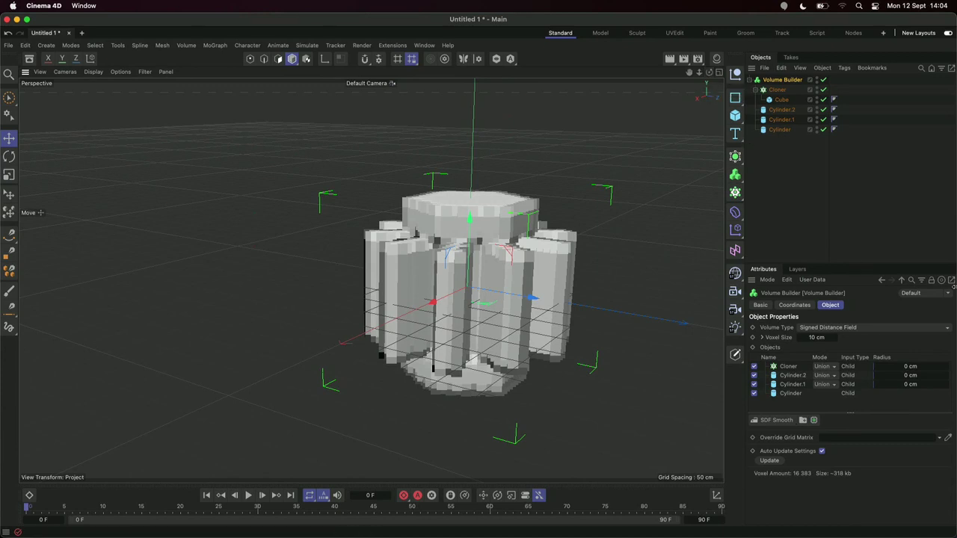
- Set the Cloner's mode in the Volume Builder to Subtract so it cuts slots into the cylinder
{"action": "left_click", "coordinate": [833, 366]}
{"action": "left_click", "coordinate": [833, 387]}
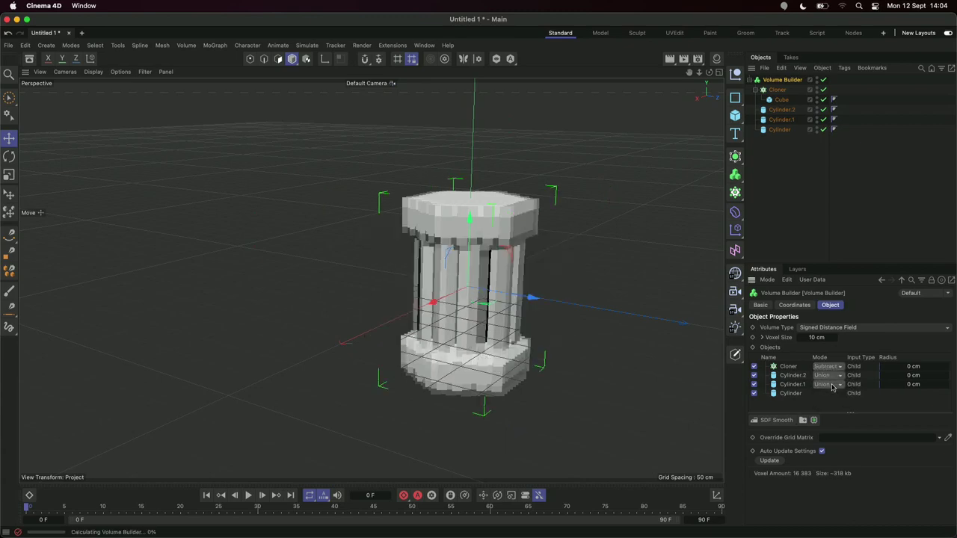
{"action": "left_click_drag", "start_coordinate": [709, 71], "coordinate": [672, 112]}
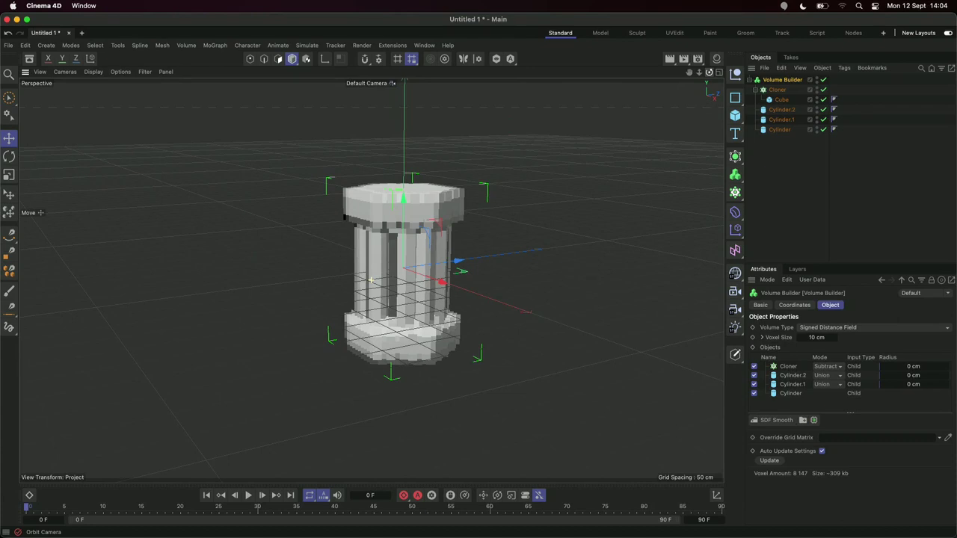
{"action": "left_click_drag", "start_coordinate": [672, 112], "coordinate": [684, 73]}
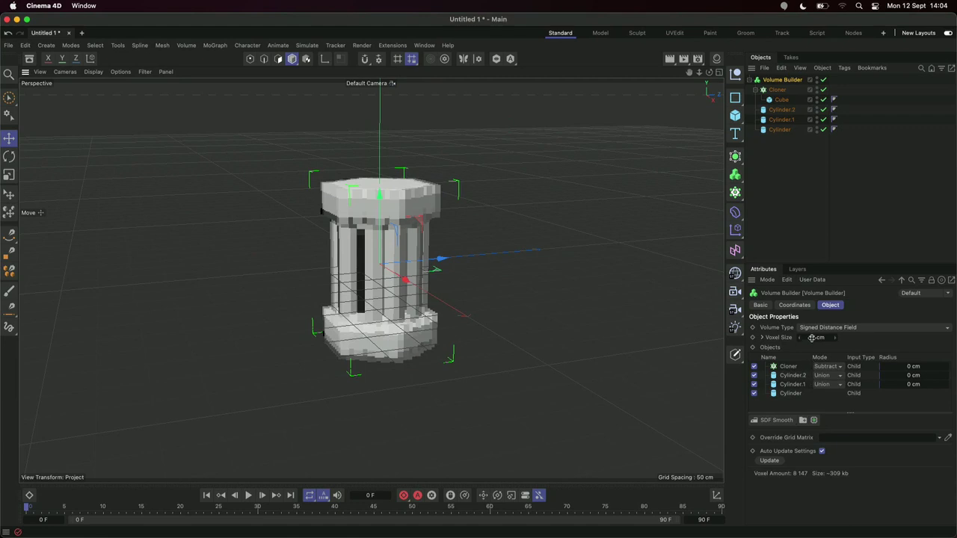
- Refine the Volume Builder's mesh by setting the voxel size to 1 cm
{"action": "left_click", "coordinate": [812, 338]}
{"action": "type", "text": "1"}
{"action": "key", "text": "Return"}
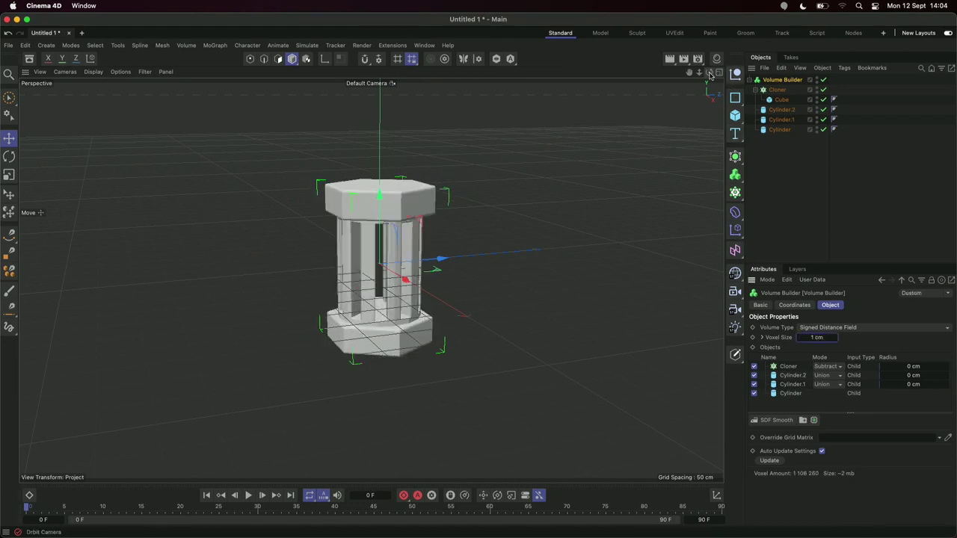
{"action": "mouse_move", "coordinate": [709, 72]}
{"action": "left_mouse_down"}
{"action": "mouse_move", "coordinate": [692, 54]}
{"action": "mouse_move", "coordinate": [704, 64]}
{"action": "mouse_move", "coordinate": [699, 77]}
{"action": "left_mouse_up"}
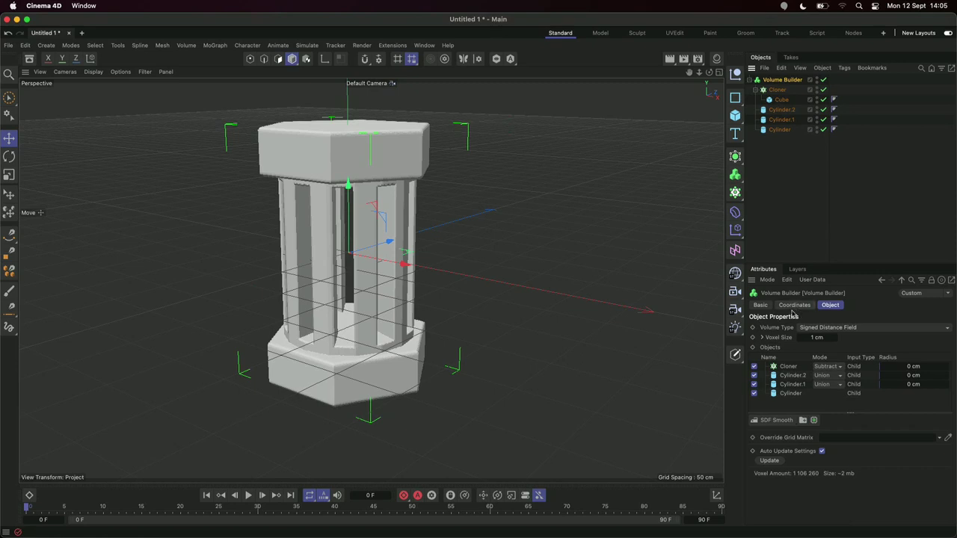
- Rename the original central cylinder to Glass
{"action": "double_click", "coordinate": [780, 130]}
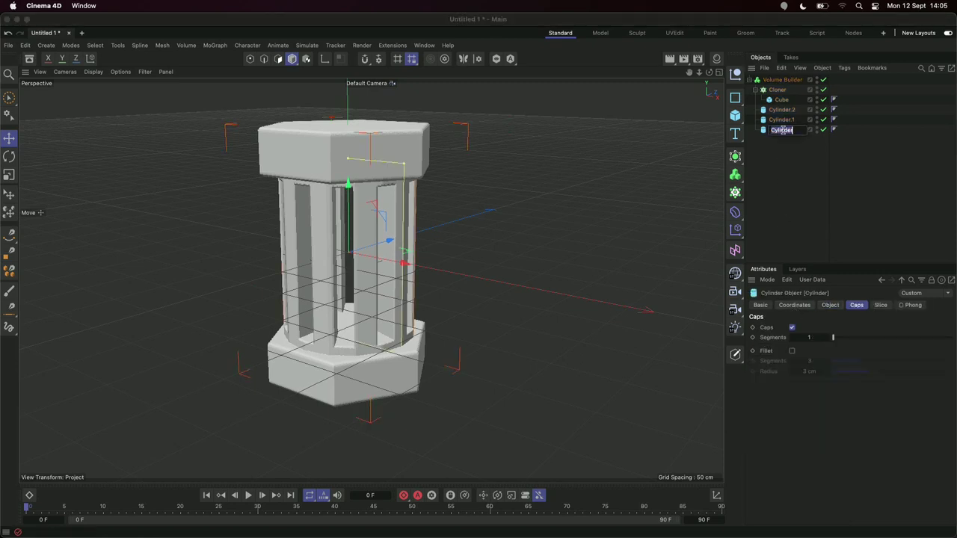
{"action": "type", "text": "C"}
{"action": "type", "text": "lass"}
{"action": "key", "text": "Return"}
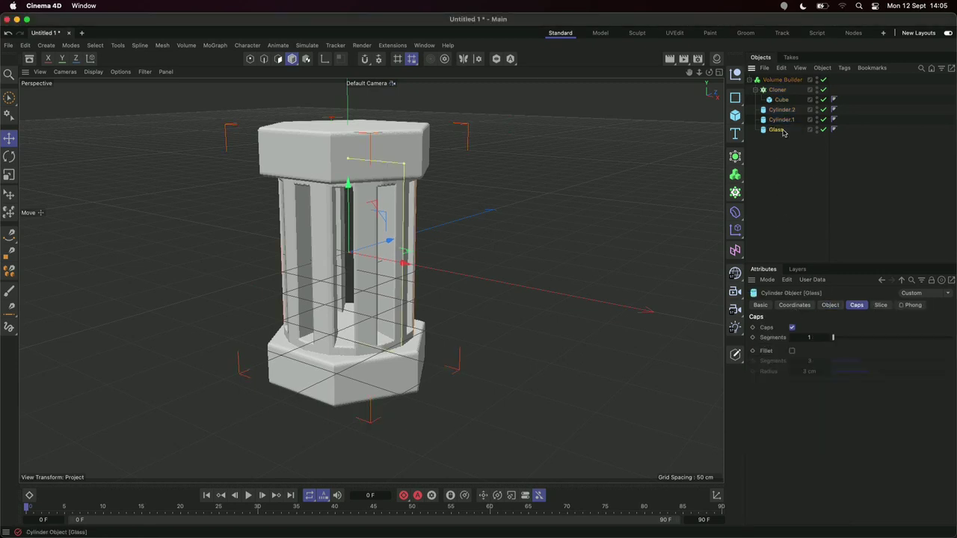
- Add Glass a second time to the Volume Builder's object list and place that entry inside a new folder
{"action": "left_click", "coordinate": [778, 82]}
{"action": "left_click_drag", "start_coordinate": [778, 131], "coordinate": [787, 365]}
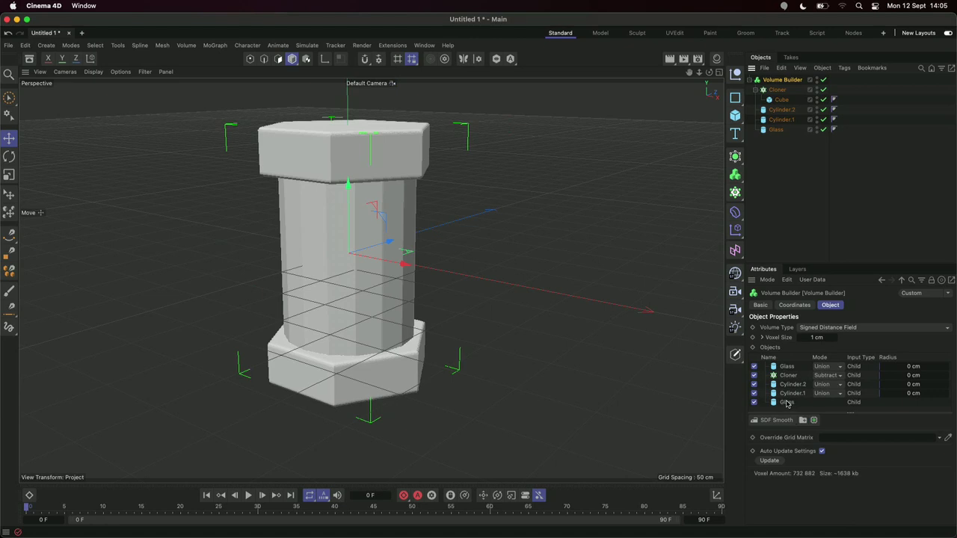
{"action": "left_click", "coordinate": [787, 368]}
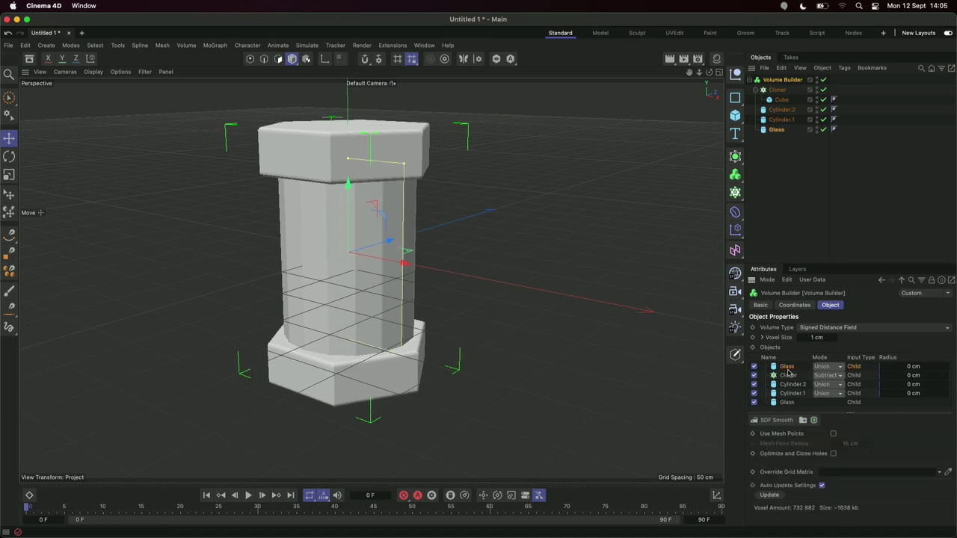
{"action": "left_click", "coordinate": [802, 420]}
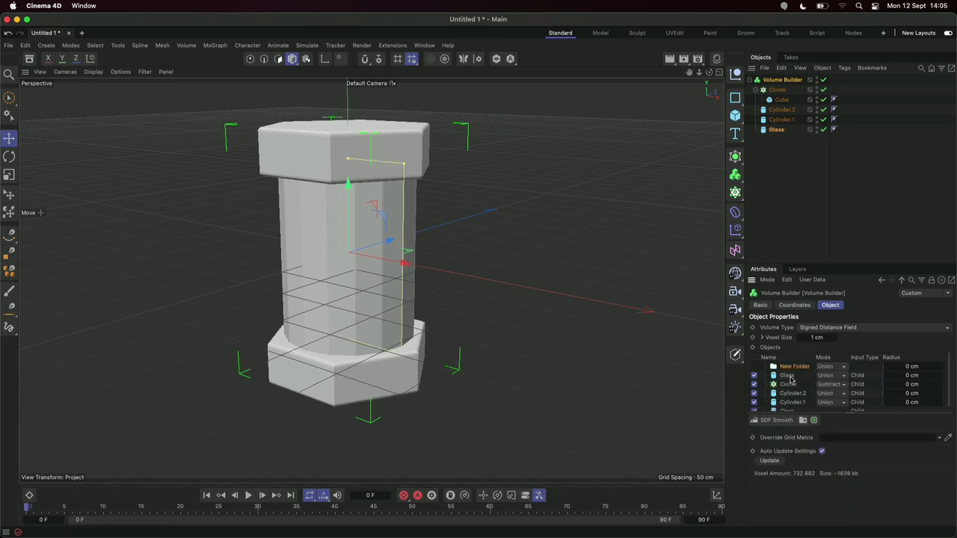
{"action": "left_click_drag", "start_coordinate": [789, 376], "coordinate": [795, 367]}
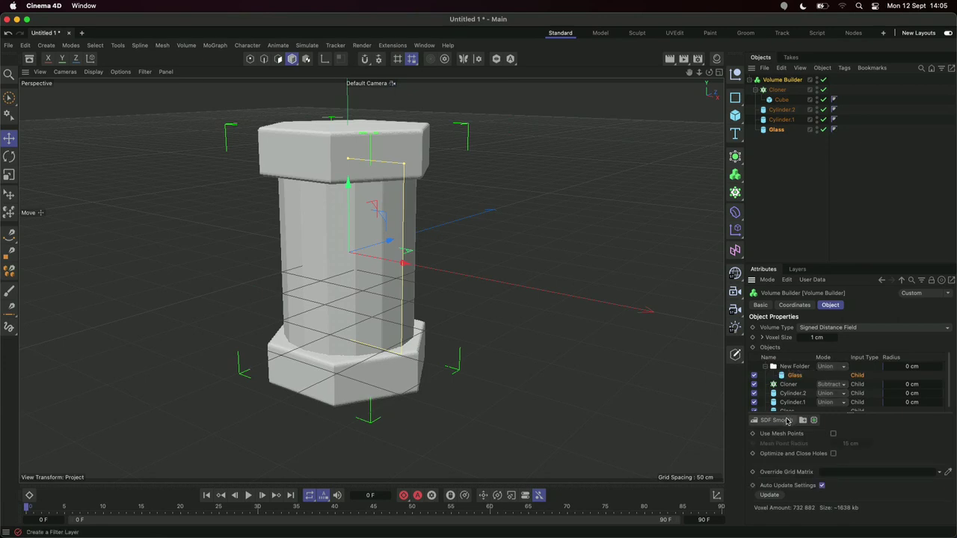
- Add an SDF Dilate and Erode filter above Glass inside the Volume Builder's new folder
{"action": "left_click", "coordinate": [787, 421]}
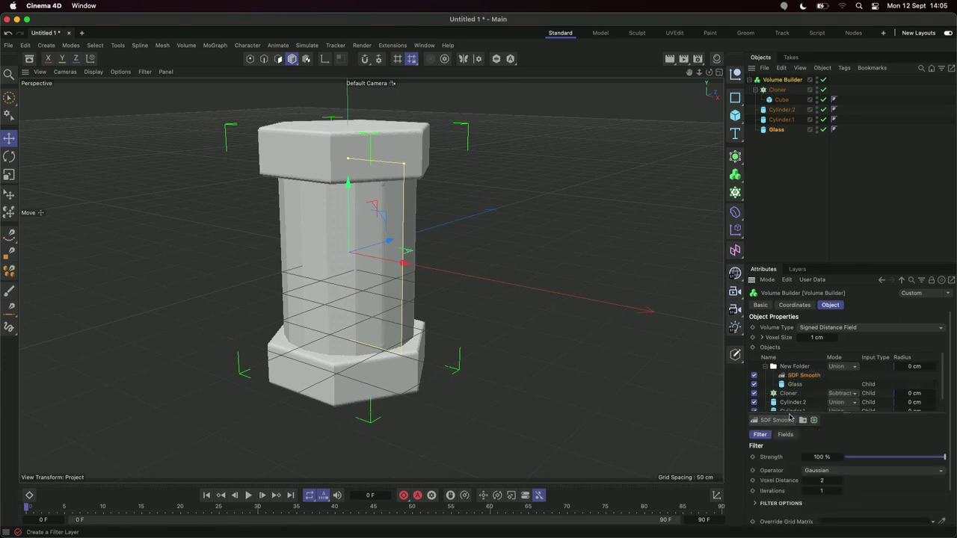
{"action": "key", "text": "super+z"}
{"action": "left_click", "coordinate": [781, 421]}
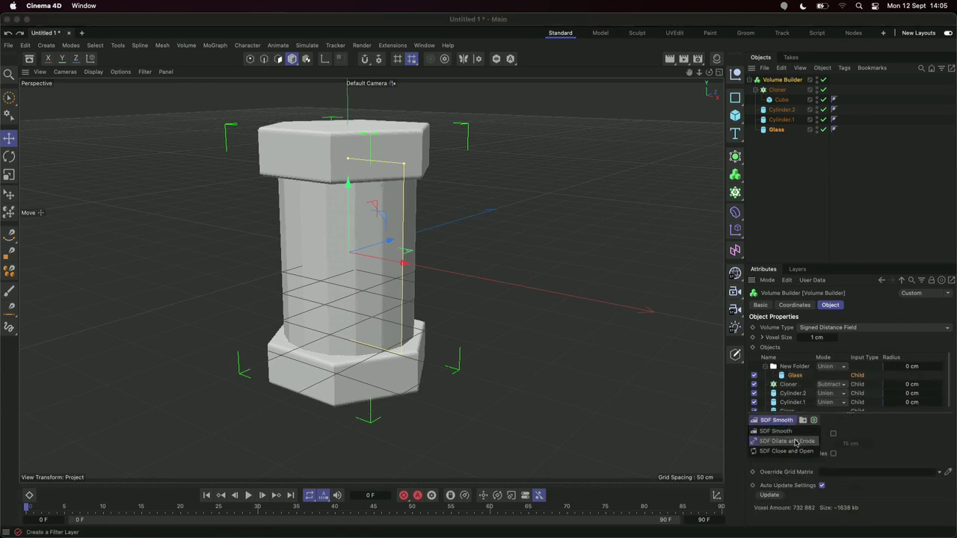
{"action": "left_click", "coordinate": [787, 441]}
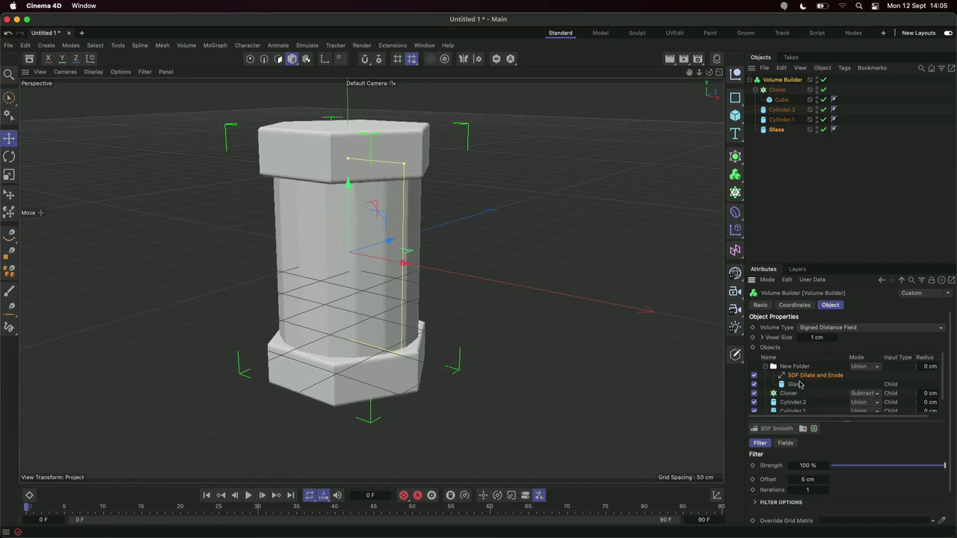
- Set the SDF Dilate and Erode filter's offset to -10 cm so the inner Glass core shrinks behind the slots
{"action": "double_click", "coordinate": [810, 477]}
{"action": "type", "text": "-5"}
{"action": "key", "text": "Return"}
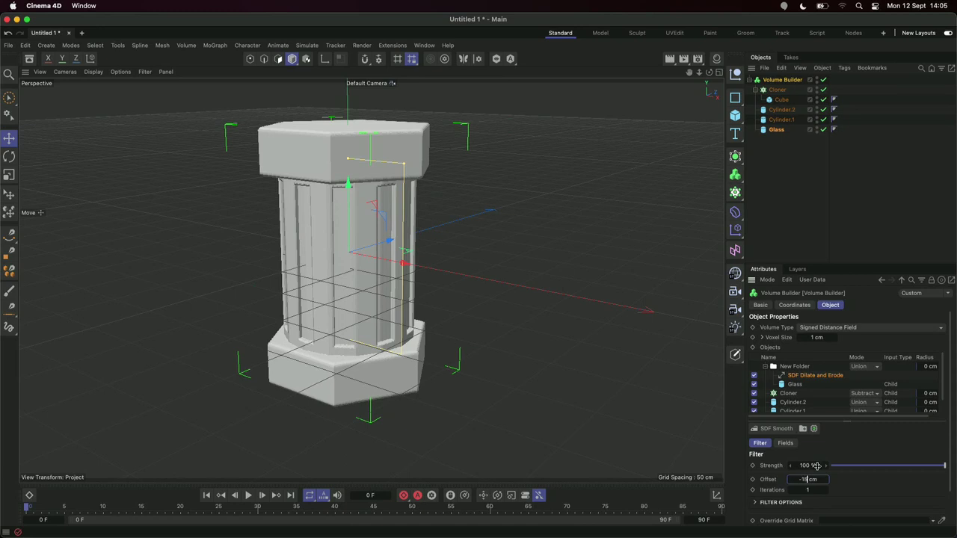
{"action": "type", "text": "5"}
{"action": "key", "text": "Return"}
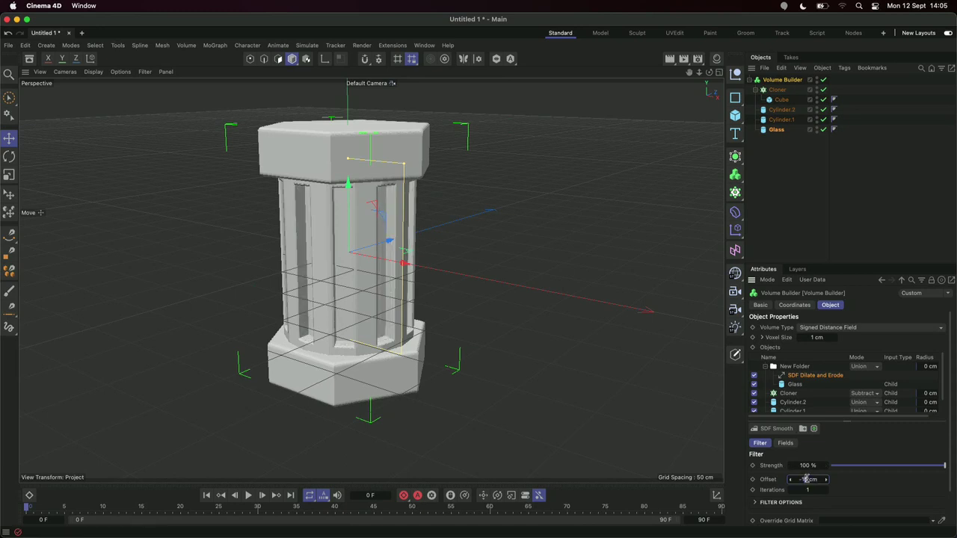
{"action": "double_click", "coordinate": [807, 480]}
{"action": "type", "text": "-10"}
{"action": "key", "text": "Return"}
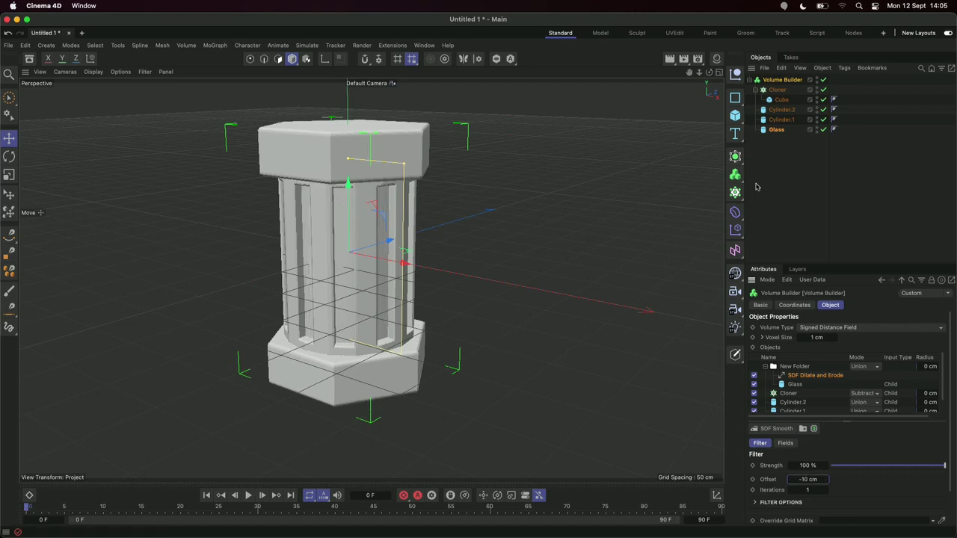
- Place the Volume Builder inside a new Volume Mesher
{"action": "left_click_drag", "start_coordinate": [709, 72], "coordinate": [744, 54]}
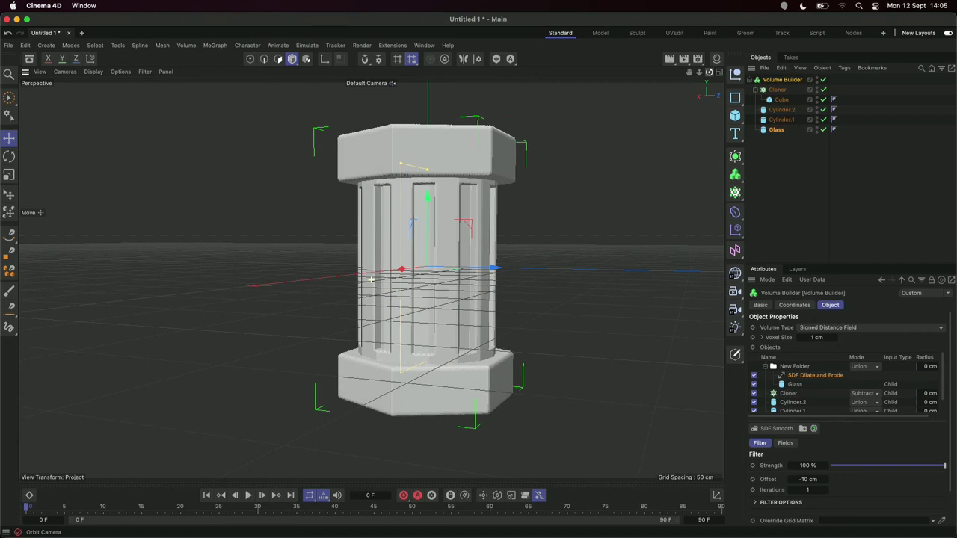
{"action": "left_click_drag", "start_coordinate": [371, 280], "coordinate": [737, 81], "text": "alt"}
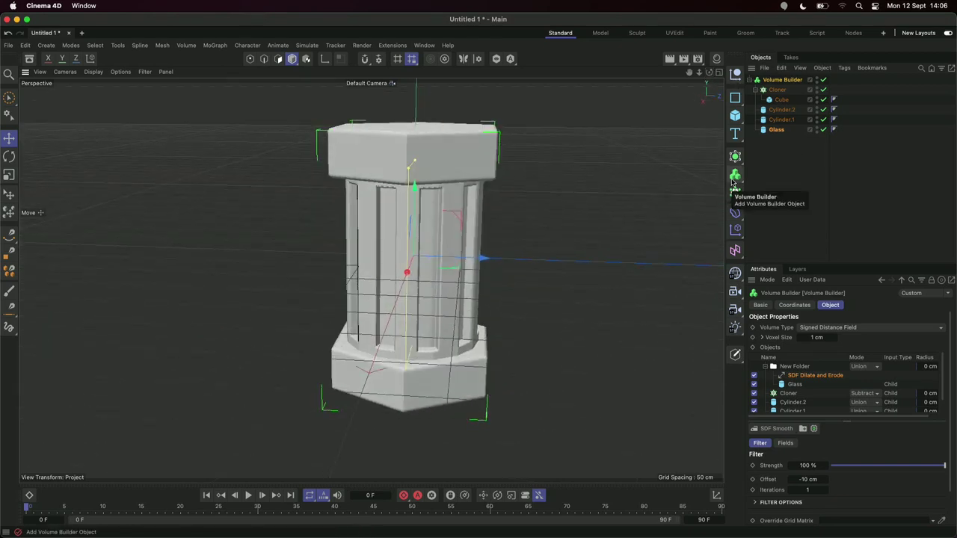
{"action": "left_click_drag", "start_coordinate": [733, 183], "coordinate": [777, 207]}
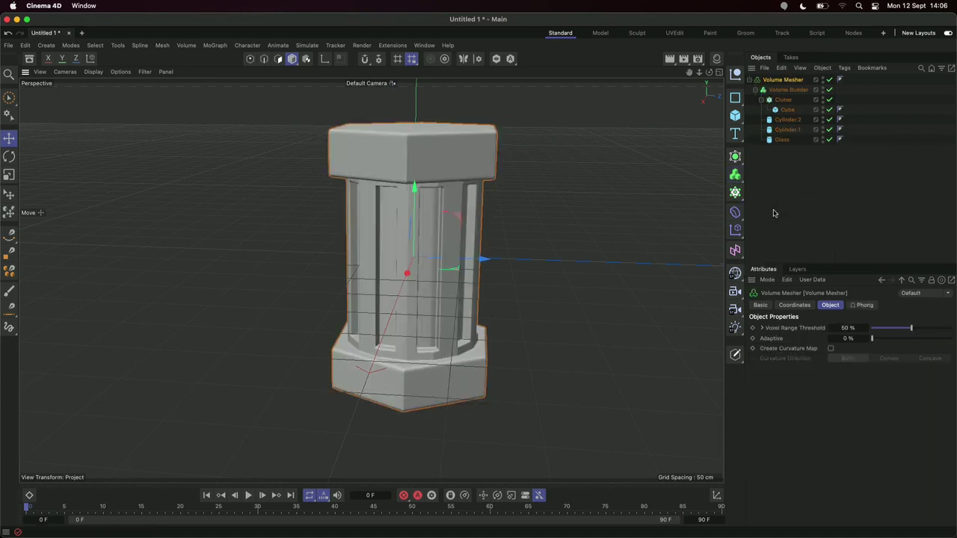
- Add an SDF Smooth filter above the folder in the Volume Builder, with the Median operator, voxel distance 1 and 2 iterations
{"action": "left_click", "coordinate": [789, 90]}
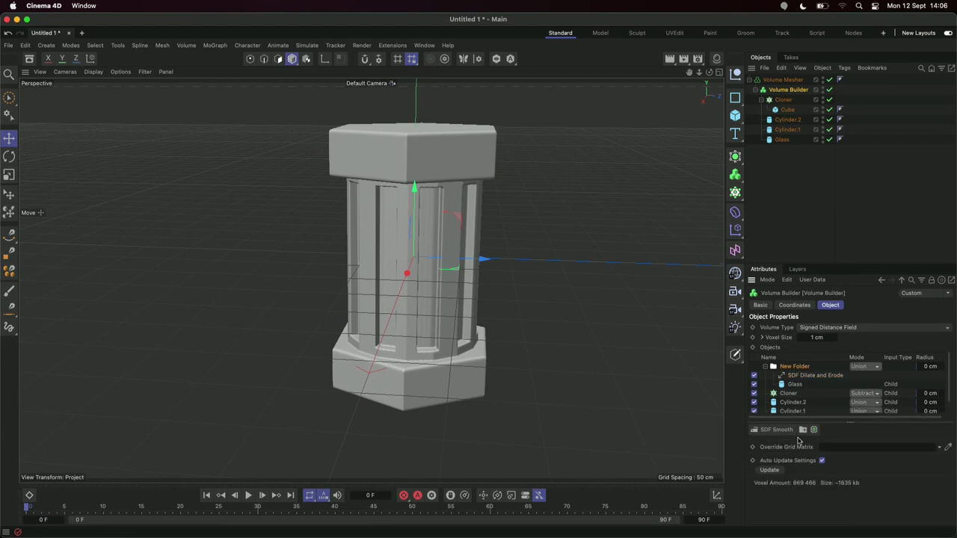
{"action": "left_click", "coordinate": [781, 432]}
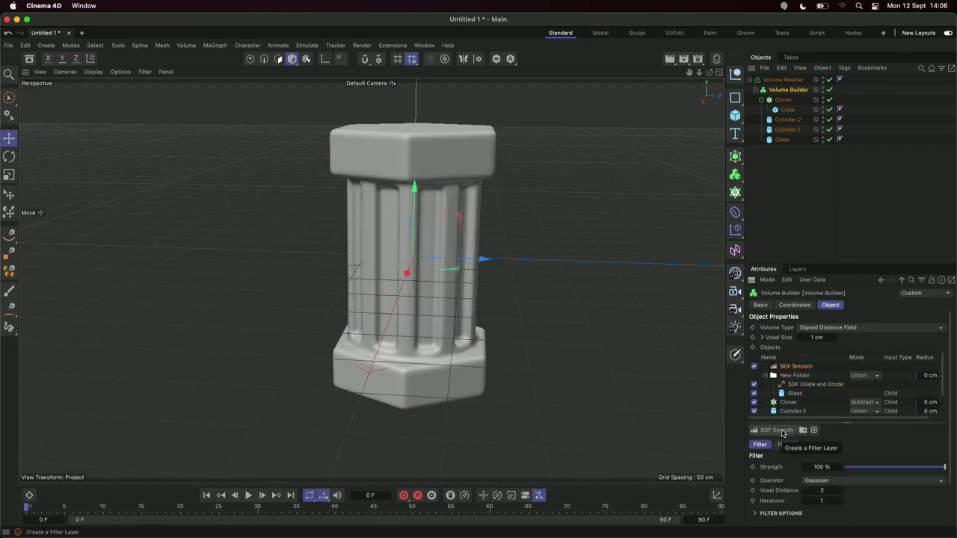
{"action": "left_click", "coordinate": [806, 492]}
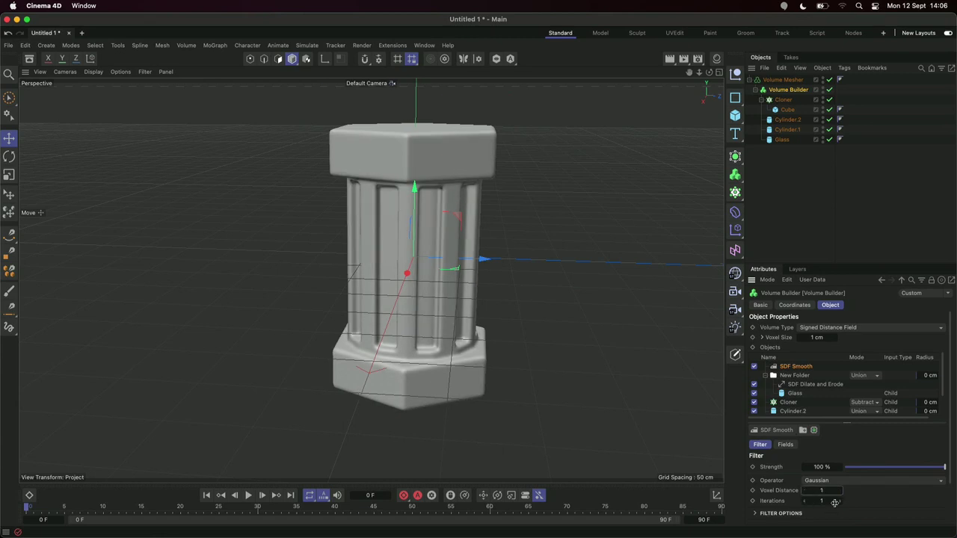
{"action": "left_click", "coordinate": [840, 503]}
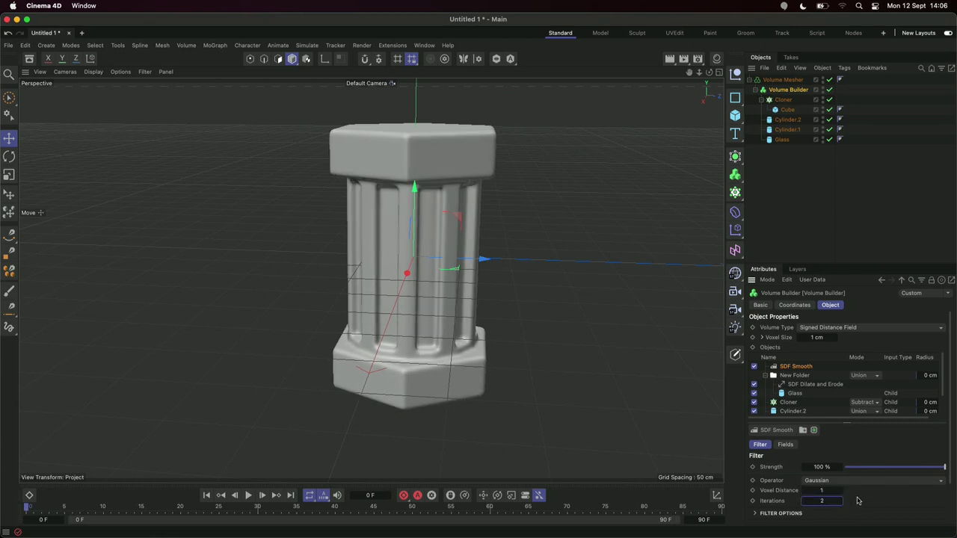
{"action": "left_click", "coordinate": [893, 481]}
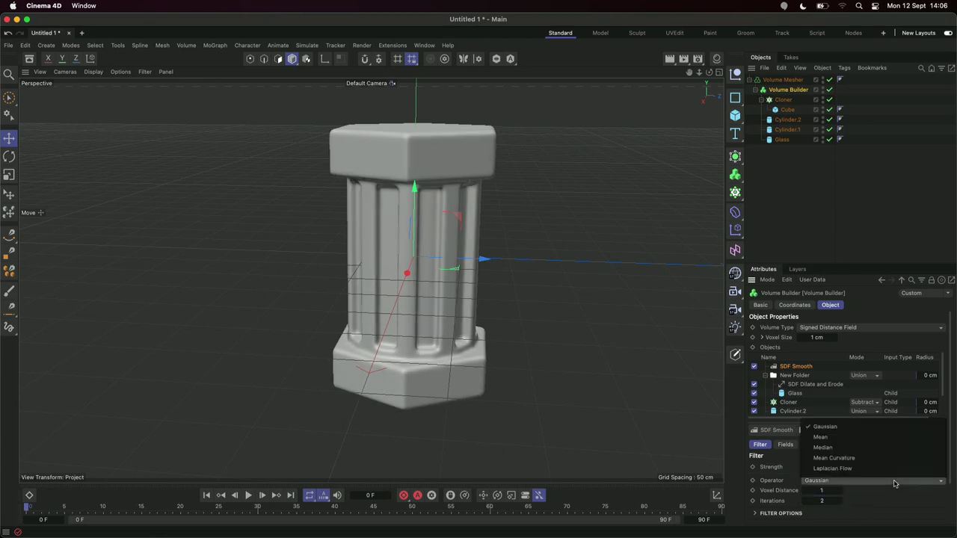
{"action": "left_click", "coordinate": [878, 449]}
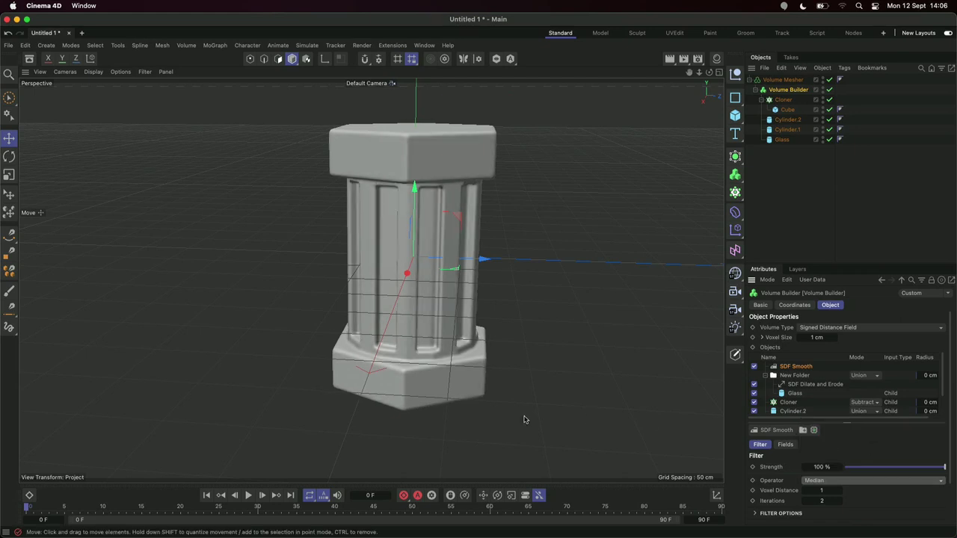
{"action": "mouse_move", "coordinate": [451, 331]}
{"action": "left_mouse_down", "text": "alt"}
{"action": "mouse_move", "coordinate": [321, 310]}
{"action": "mouse_move", "coordinate": [443, 328]}
{"action": "left_mouse_up", "text": "alt"}
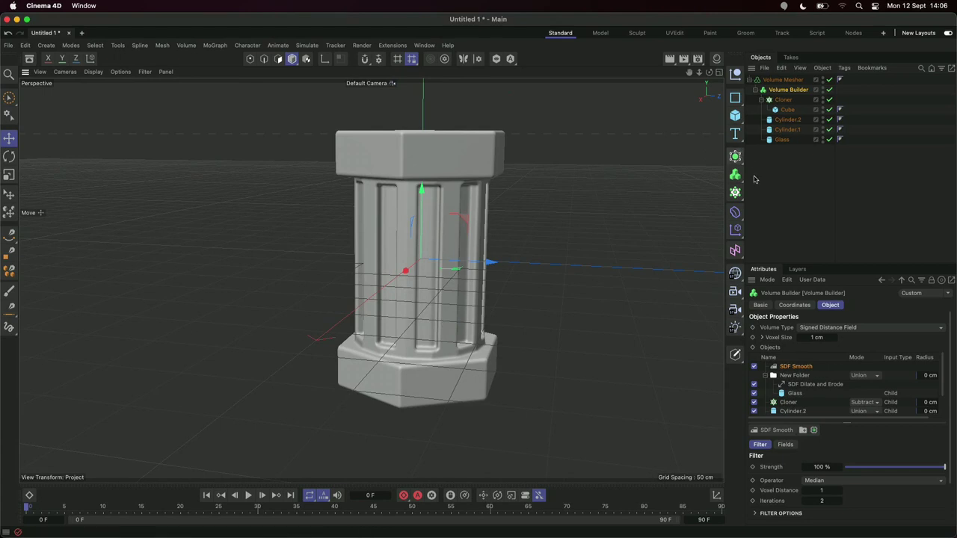
- Set the radius of both hexagonal end-cap cylinders, Cylinder.1 and Cylinder.2, to 90 cm
{"action": "left_click", "coordinate": [787, 119]}
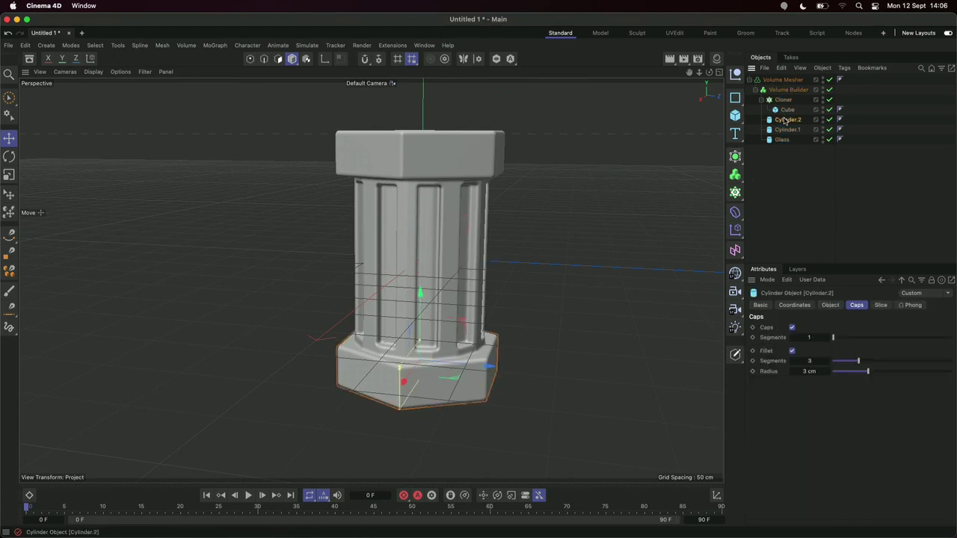
{"action": "left_click", "coordinate": [831, 305]}
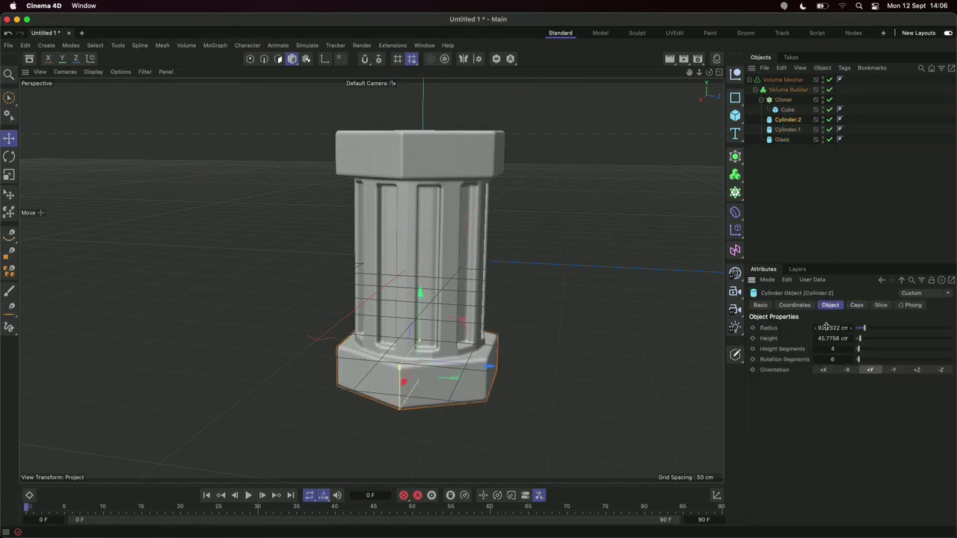
{"action": "left_click", "coordinate": [830, 327]}
{"action": "left_click", "coordinate": [786, 130], "text": "shift"}
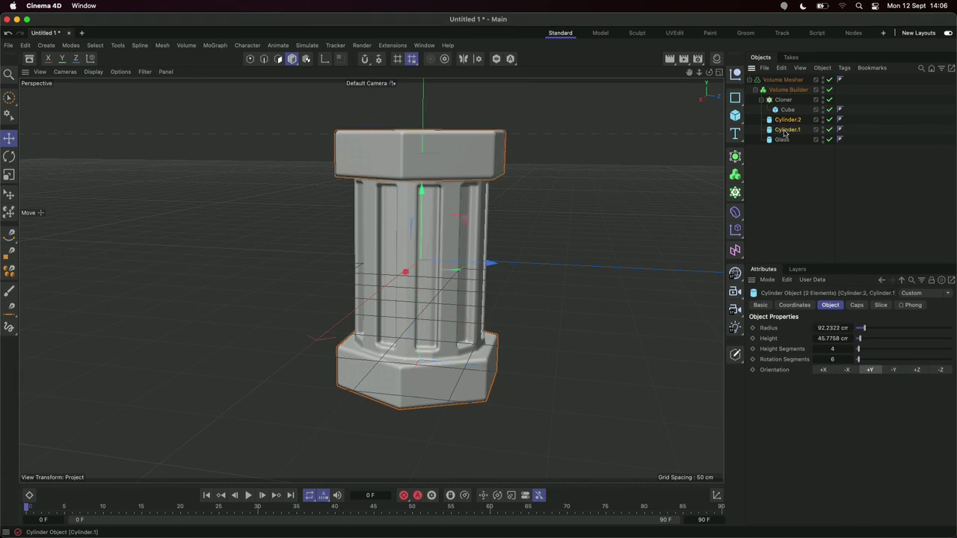
{"action": "left_click", "coordinate": [826, 328]}
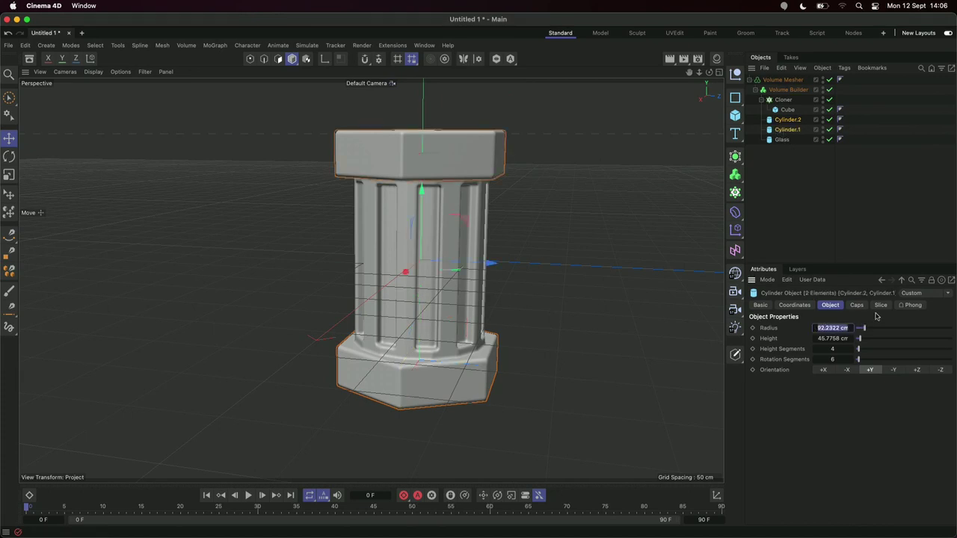
{"action": "type", "text": "90"}
{"action": "key", "text": "Return"}
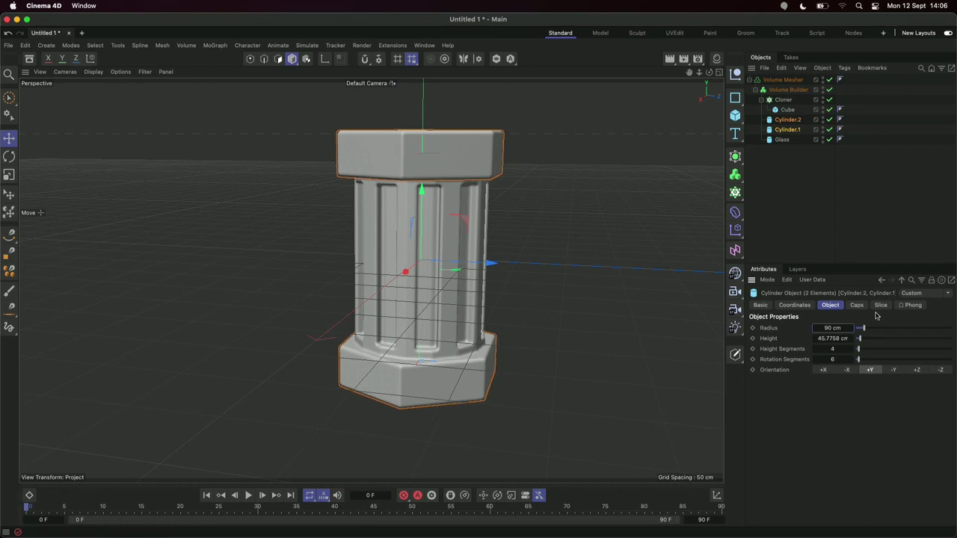
{"action": "left_click", "coordinate": [838, 339]}
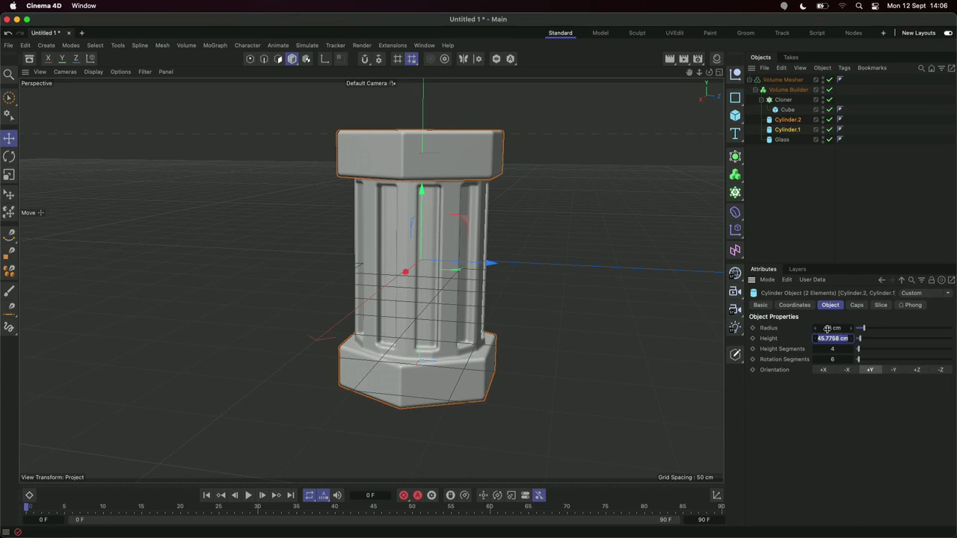
{"action": "left_click", "coordinate": [799, 228]}
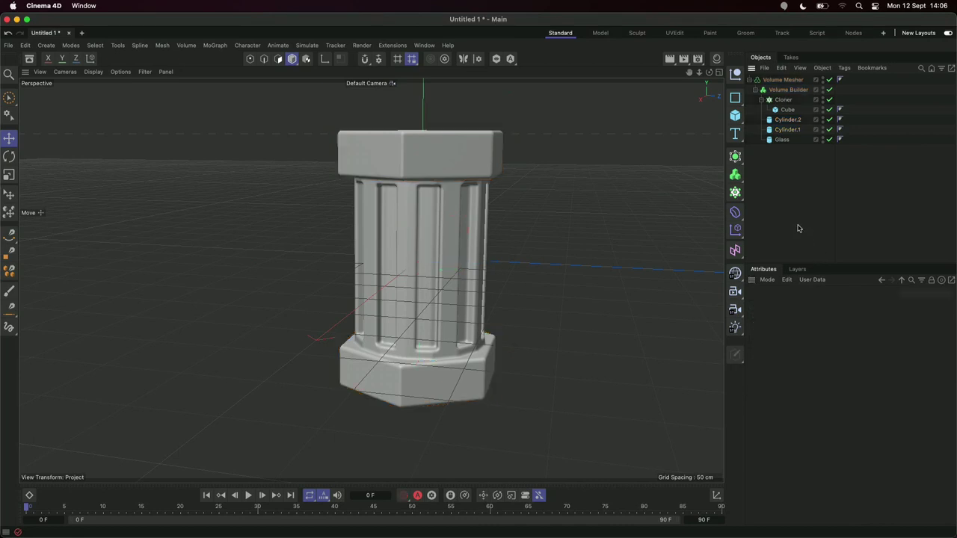
- Create a six-sided n-Side spline with a 90 cm radius lying on the XZ plane
{"action": "left_click", "coordinate": [736, 99]}
{"action": "left_click", "coordinate": [833, 130]}
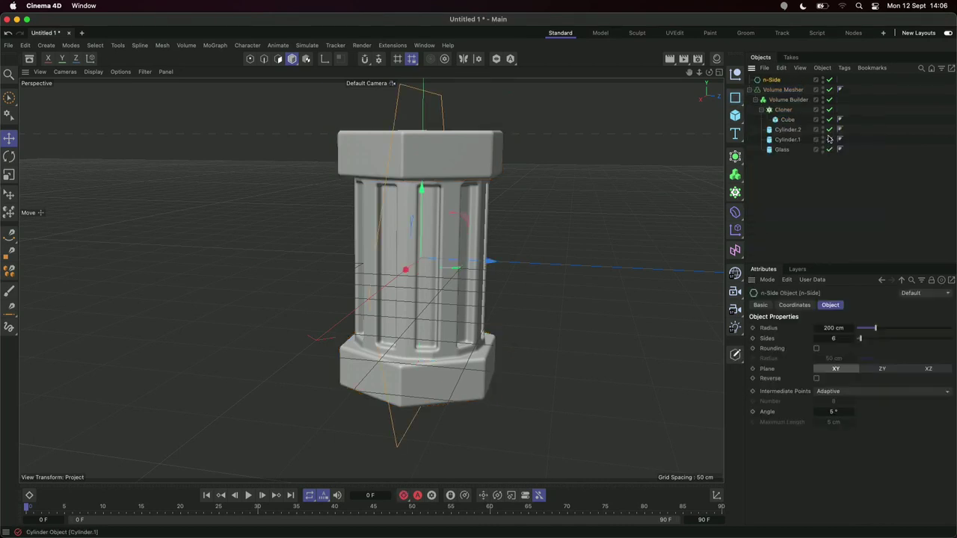
{"action": "left_click", "coordinate": [830, 329]}
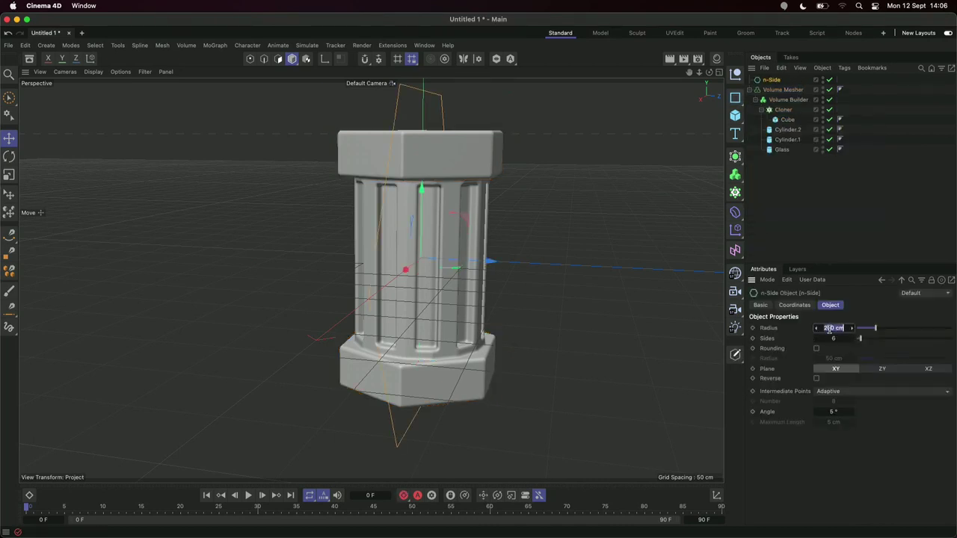
{"action": "type", "text": "90"}
{"action": "key", "text": "Return"}
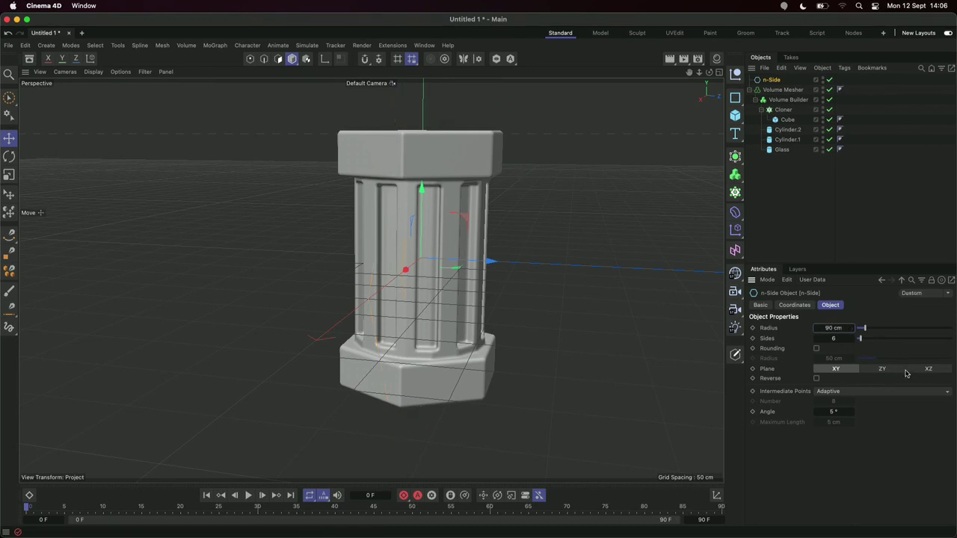
{"action": "left_click", "coordinate": [886, 370]}
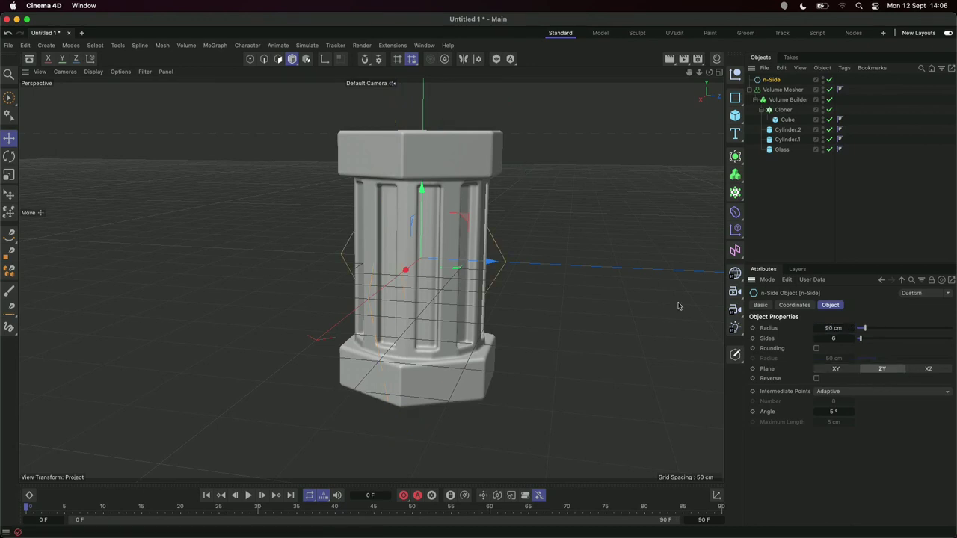
{"action": "left_click", "coordinate": [929, 370]}
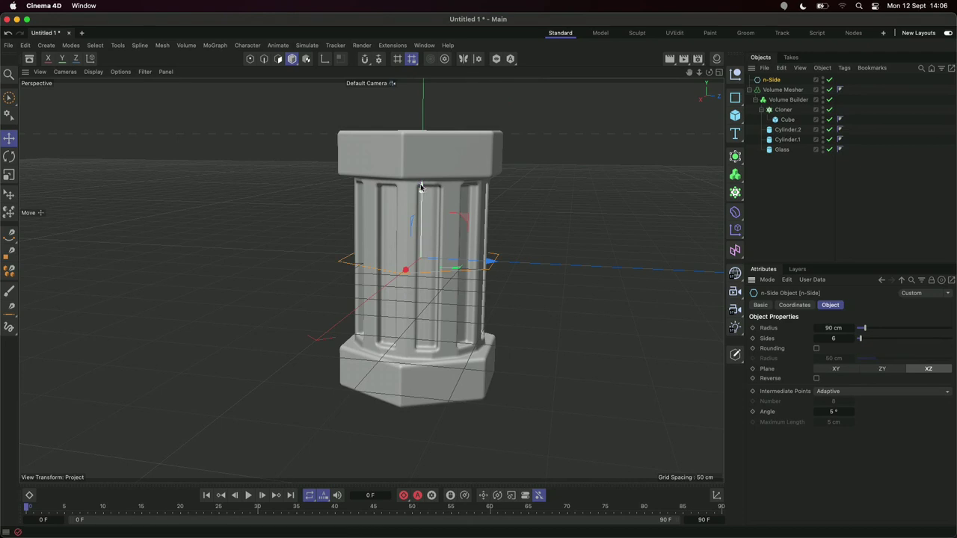
- Position one n-Side spline around the middle of each end cap and nest both splines inside the Volume Builder
{"action": "left_click_drag", "start_coordinate": [423, 189], "coordinate": [431, 298]}
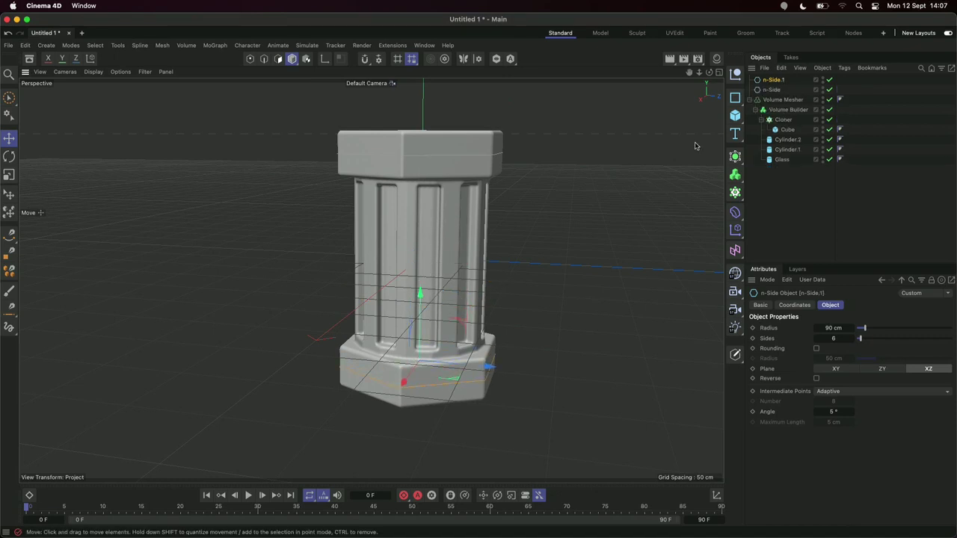
{"action": "left_click", "coordinate": [772, 90], "text": "shift"}
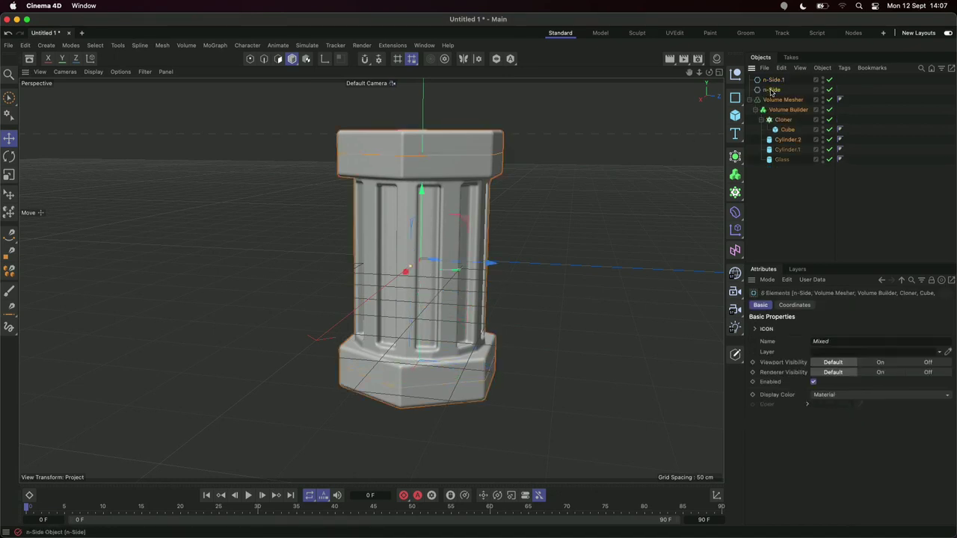
{"action": "left_click", "coordinate": [772, 90]}
{"action": "left_click", "coordinate": [772, 80], "text": "ctrl"}
{"action": "left_click_drag", "start_coordinate": [772, 89], "coordinate": [789, 110]}
{"action": "left_click", "coordinate": [786, 89]}
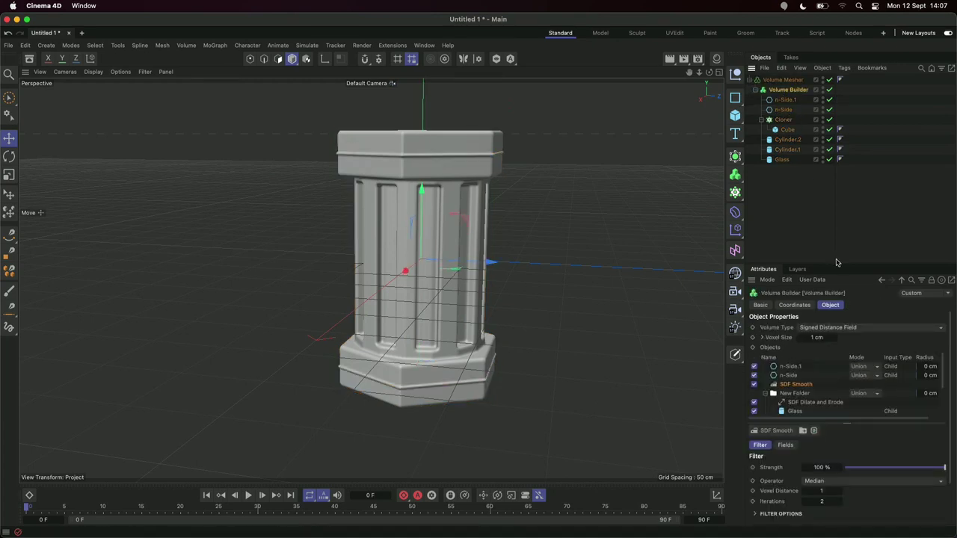
- Set the radius of both n-Side splines in the Volume Builder to 5 cm
{"action": "left_click", "coordinate": [793, 376]}
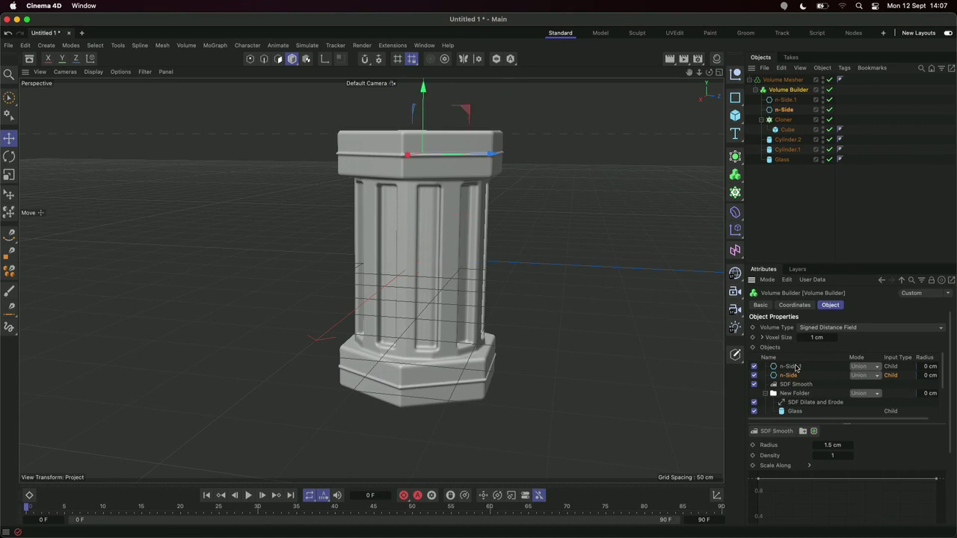
{"action": "left_click", "coordinate": [795, 366], "text": "ctrl"}
{"action": "left_click", "coordinate": [797, 383]}
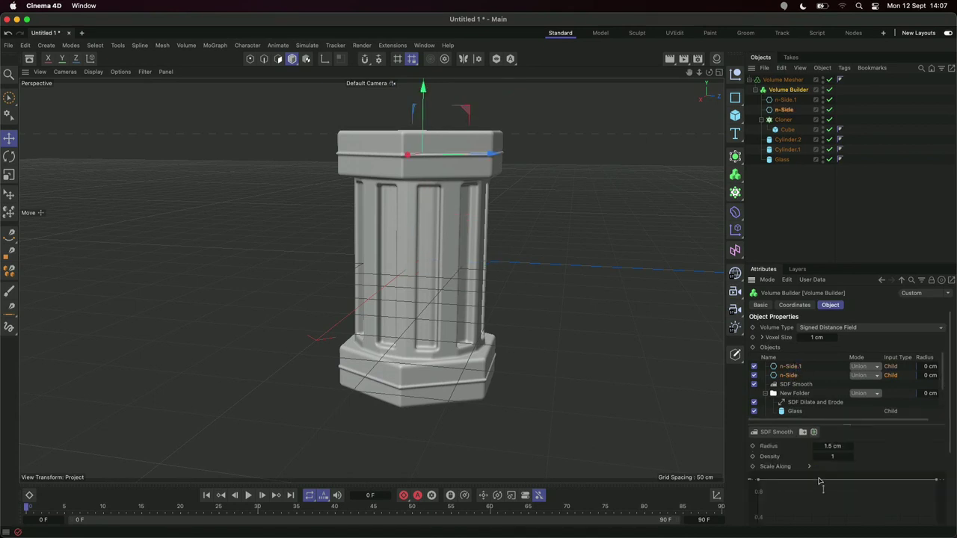
{"action": "left_click", "coordinate": [831, 446]}
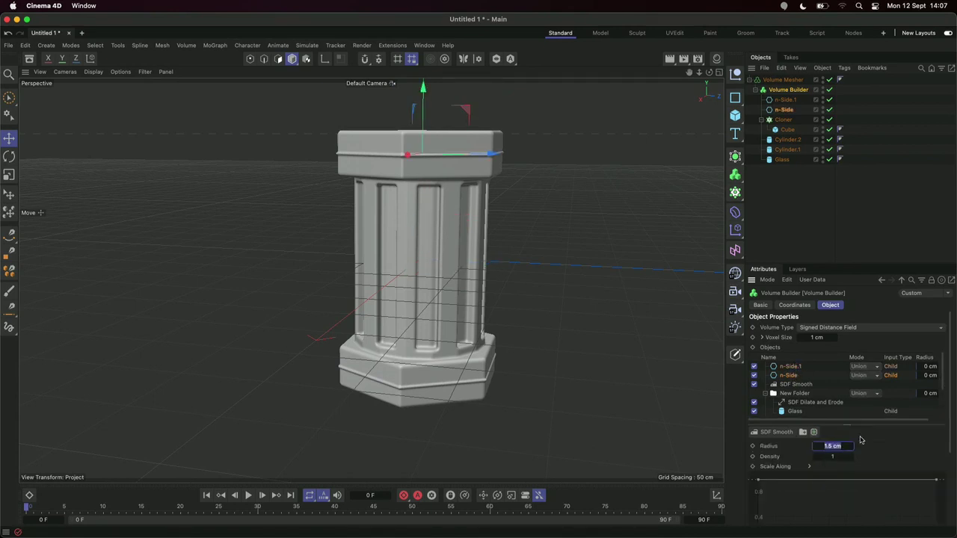
{"action": "key", "text": "Return"}
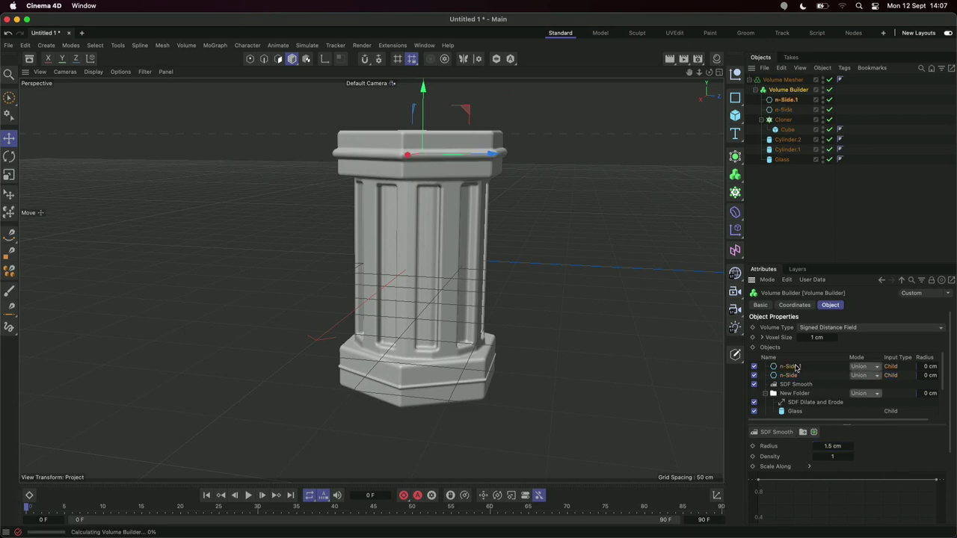
{"action": "left_click", "coordinate": [829, 446]}
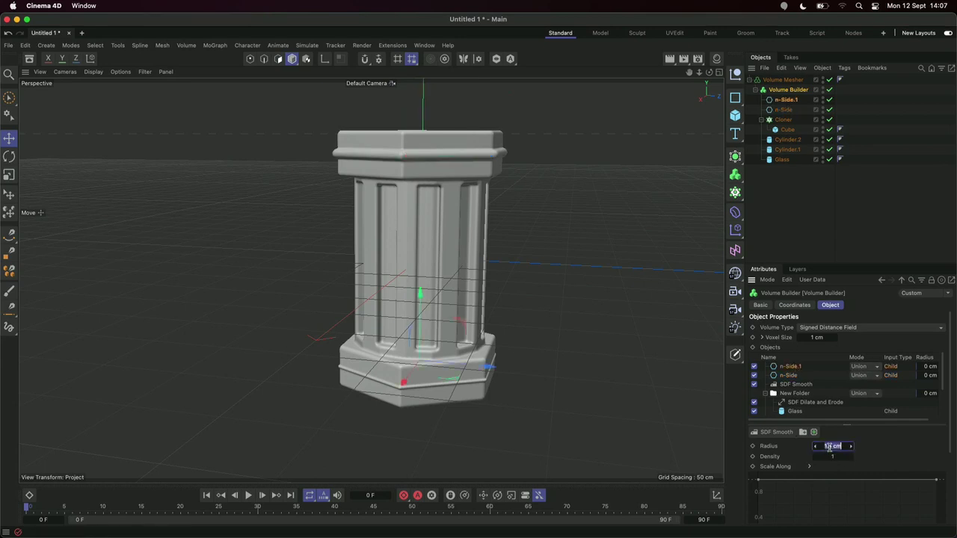
{"action": "type", "text": "3"}
{"action": "key", "text": "Return"}
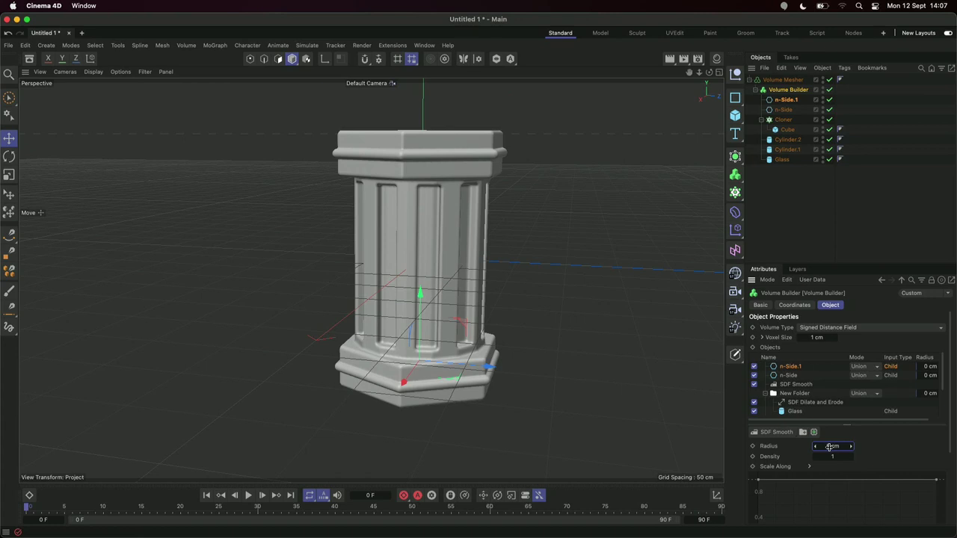
- Change the mode of both n-Side splines to Subtract so they cut grooves around the end caps
{"action": "left_click", "coordinate": [862, 367]}
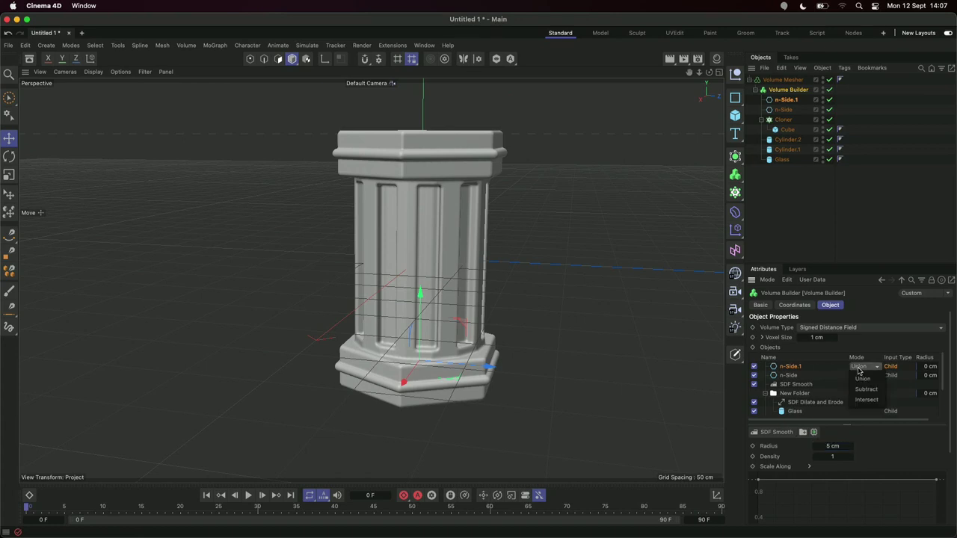
{"action": "left_click", "coordinate": [866, 377]}
{"action": "left_click", "coordinate": [869, 376]}
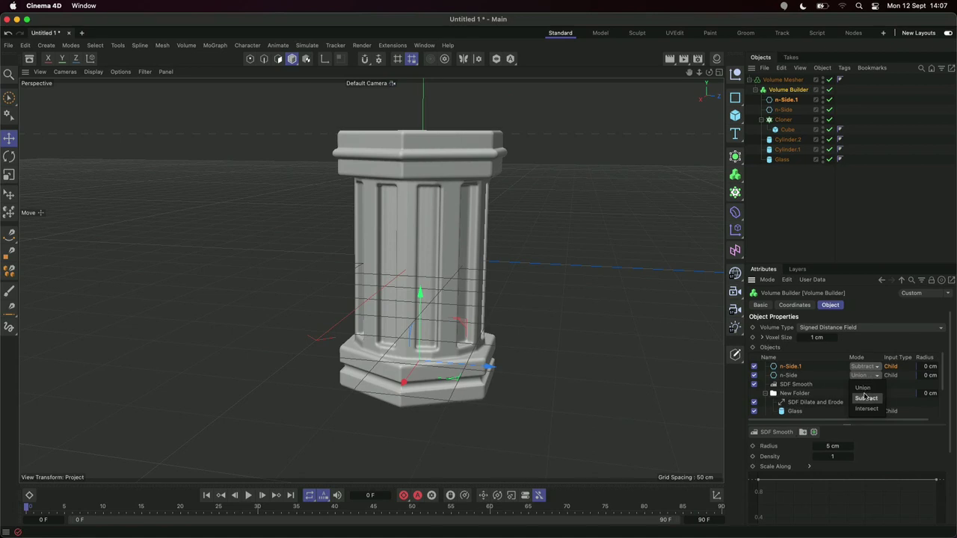
{"action": "left_click", "coordinate": [864, 398]}
{"action": "left_click", "coordinate": [800, 229]}
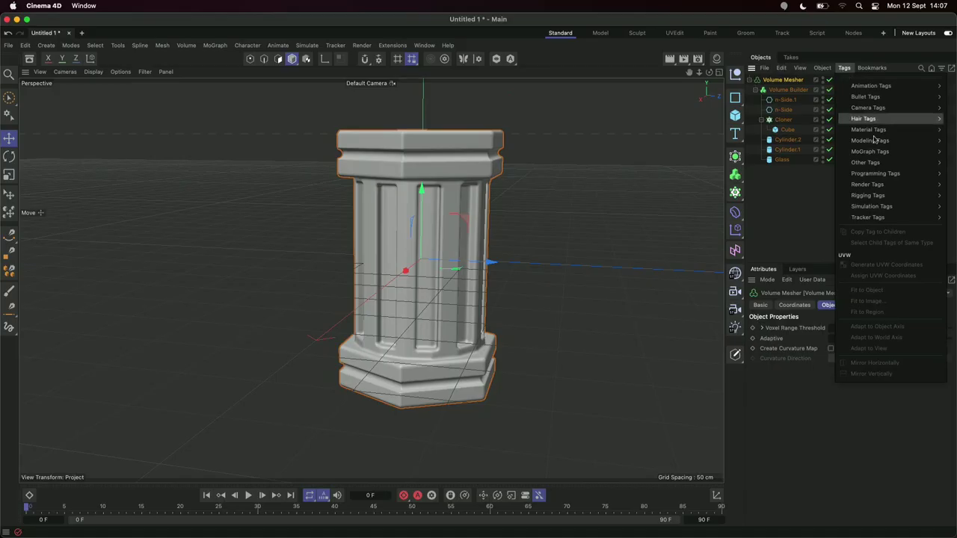
- Add a Vertex Map tag to the Volume Mesher and drive it with a Linear Field in the Y+ direction
{"action": "mouse_move", "coordinate": [872, 164]}
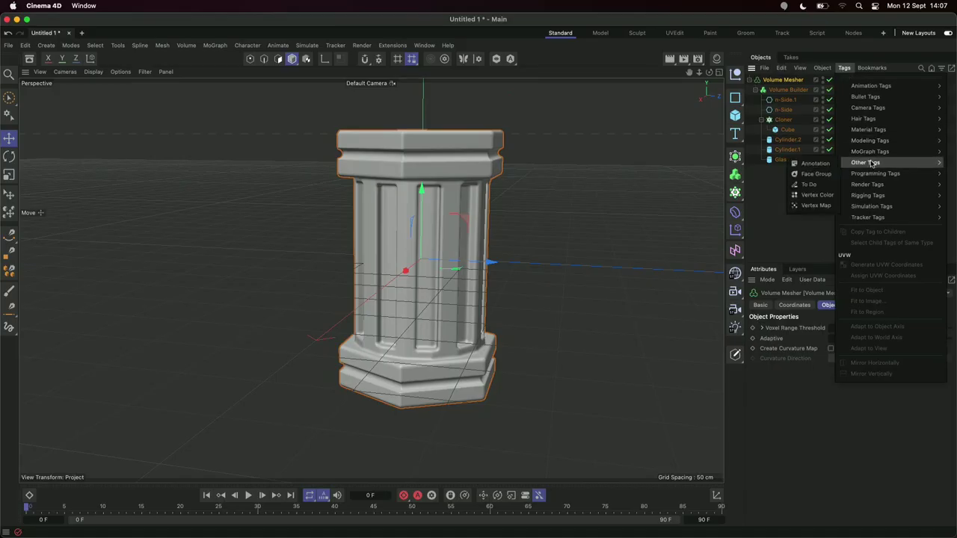
{"action": "left_click", "coordinate": [817, 206]}
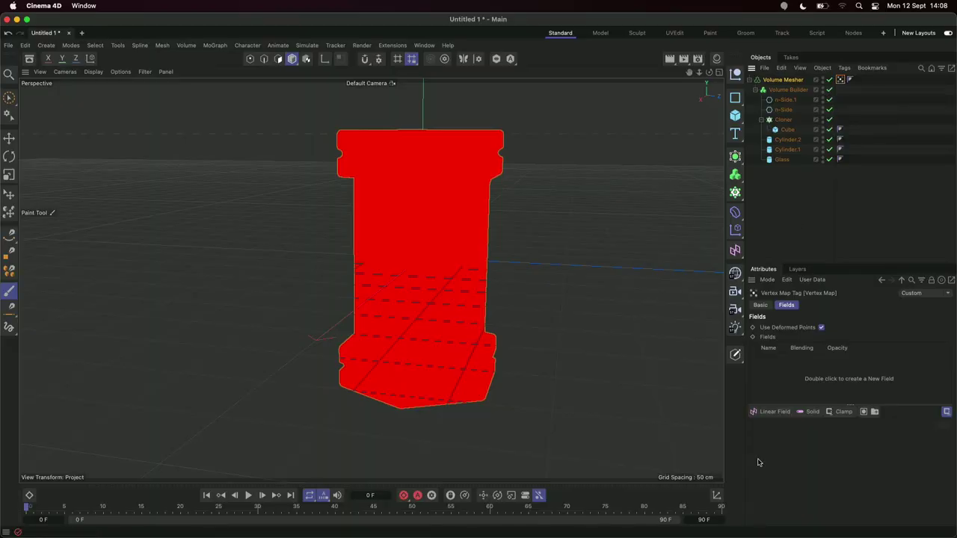
{"action": "left_click", "coordinate": [775, 412]}
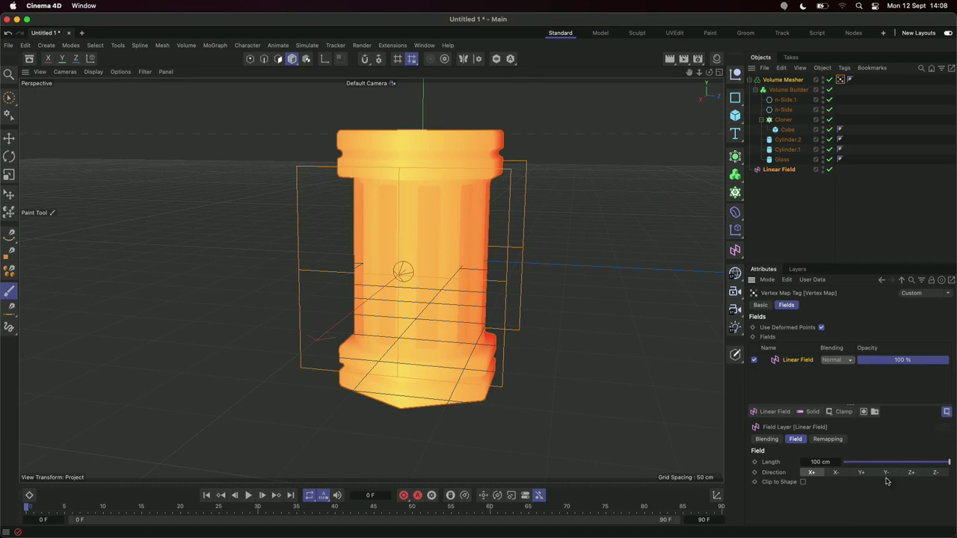
{"action": "left_click", "coordinate": [862, 473]}
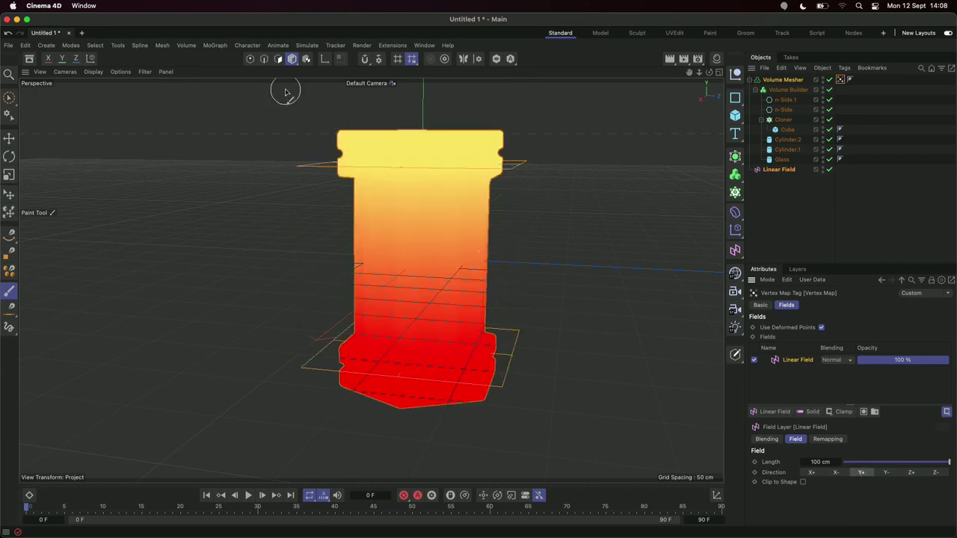
- Slide the Linear Field down the canister along Y and back up to the middle to test the vertex map gradient
{"action": "key", "text": "e"}
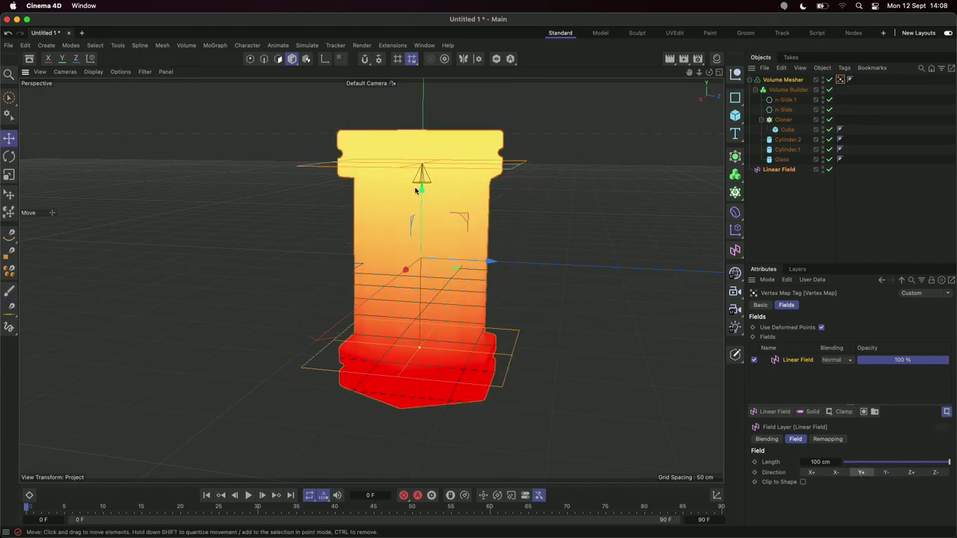
{"action": "left_click_drag", "start_coordinate": [416, 191], "coordinate": [391, 250]}
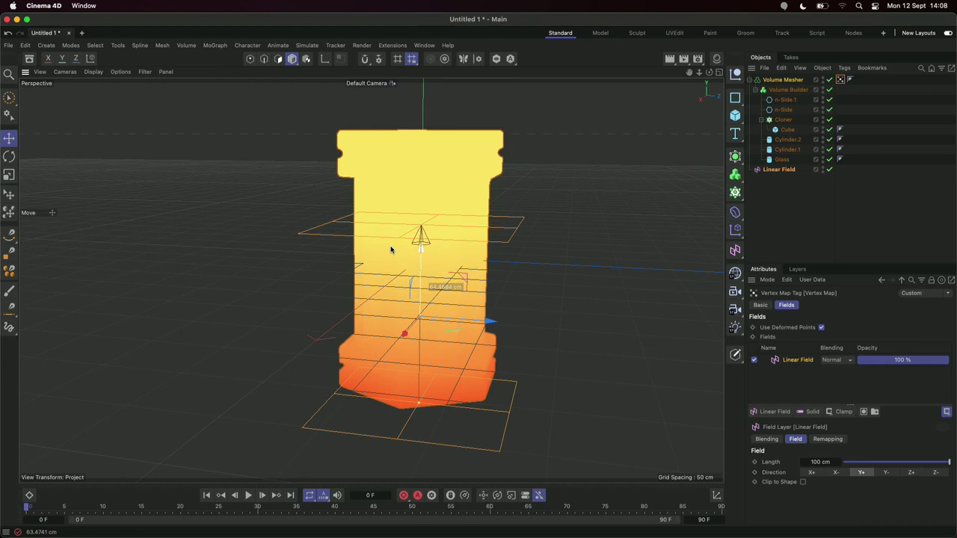
{"action": "left_click_drag", "start_coordinate": [391, 248], "coordinate": [388, 190]}
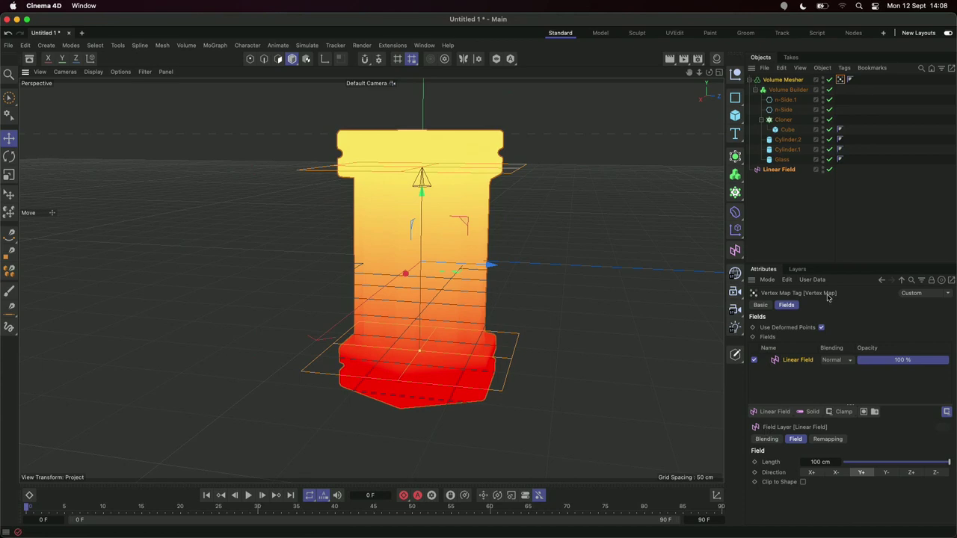
- Change the Linear Field's type to Box Field and set its remapping Inner Offset to 97 %
{"action": "left_click", "coordinate": [778, 169]}
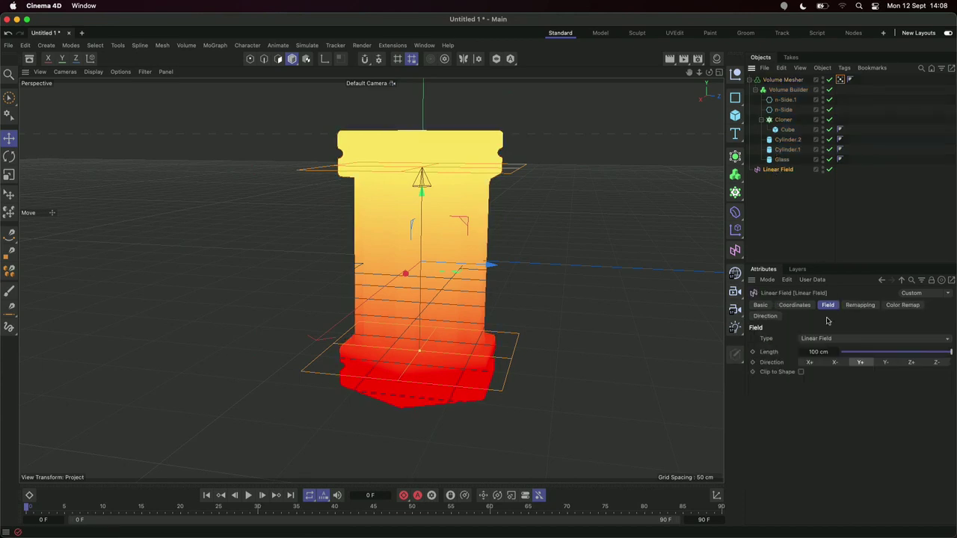
{"action": "left_click", "coordinate": [833, 341]}
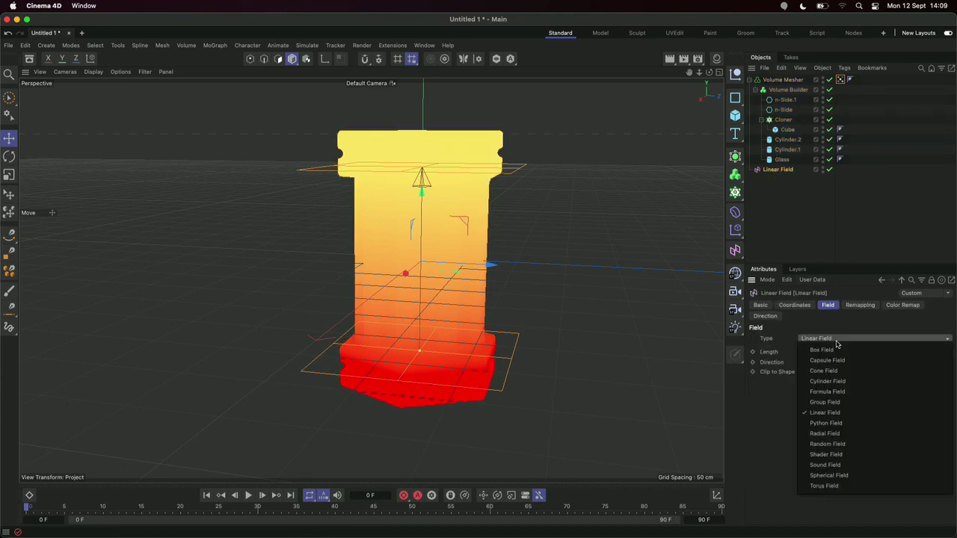
{"action": "left_click", "coordinate": [822, 350]}
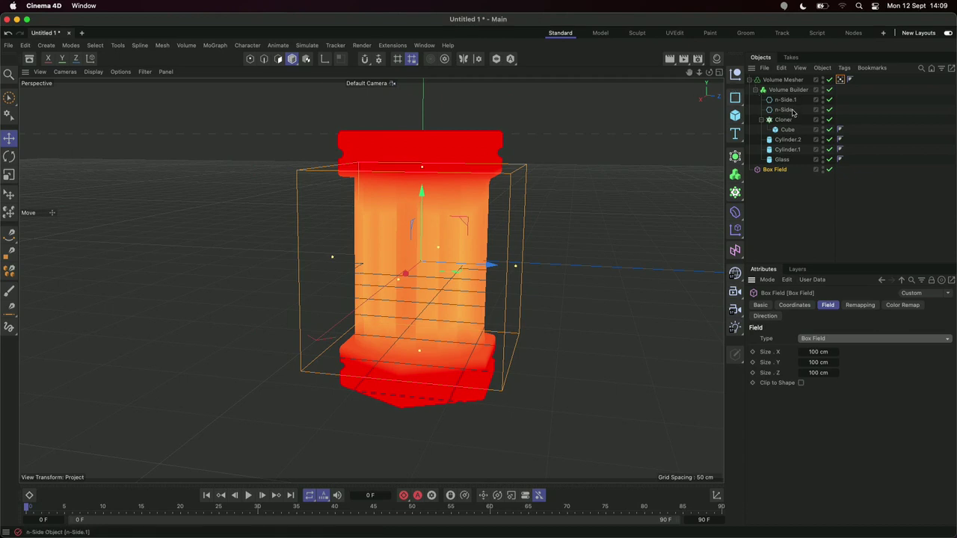
{"action": "left_click", "coordinate": [860, 306]}
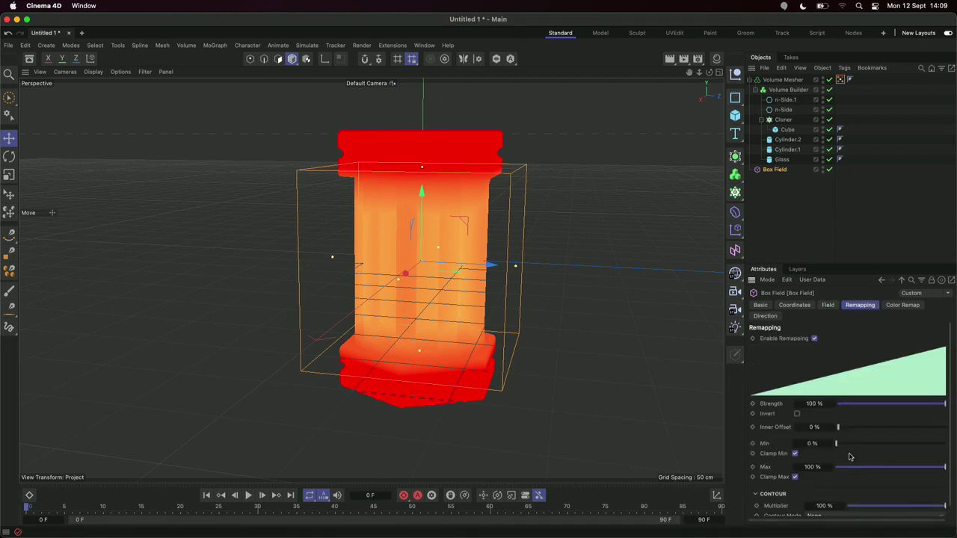
{"action": "left_click_drag", "start_coordinate": [849, 431], "coordinate": [952, 427]}
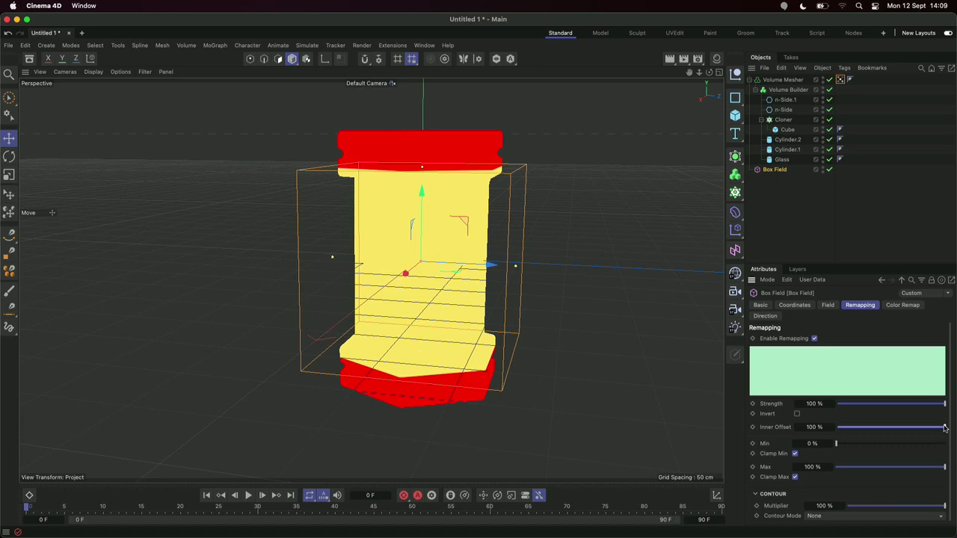
{"action": "left_click_drag", "start_coordinate": [945, 428], "coordinate": [942, 429]}
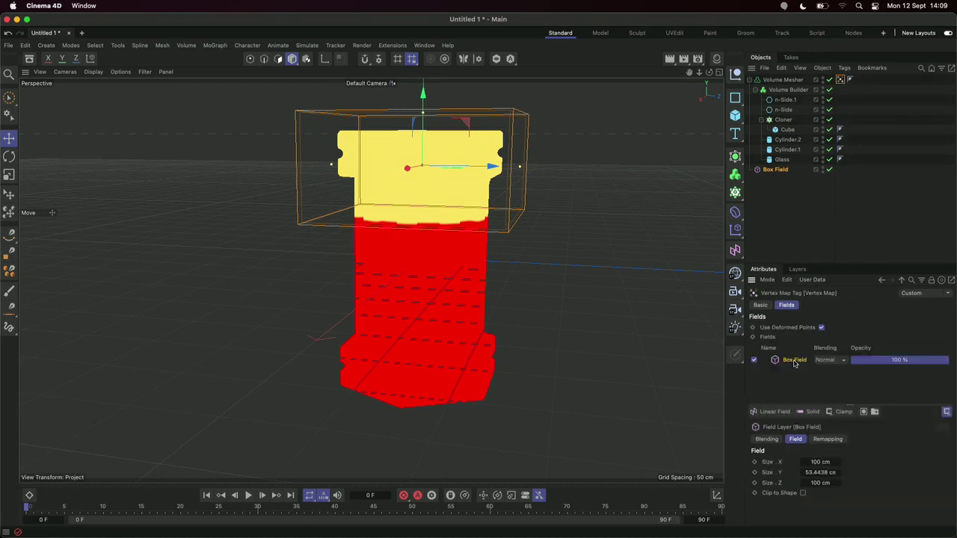
- Place a copy of the Box Field around the lower end cap and add it to the vertex map with Add blending
{"action": "left_click", "coordinate": [778, 172]}
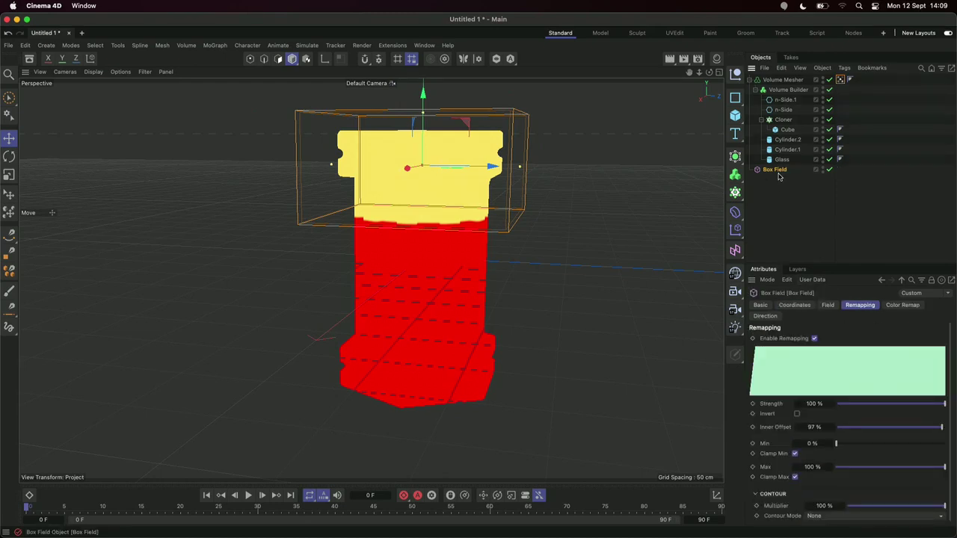
{"action": "left_click_drag", "start_coordinate": [423, 110], "coordinate": [421, 303], "text": "ctrl"}
{"action": "left_click", "coordinate": [841, 89]}
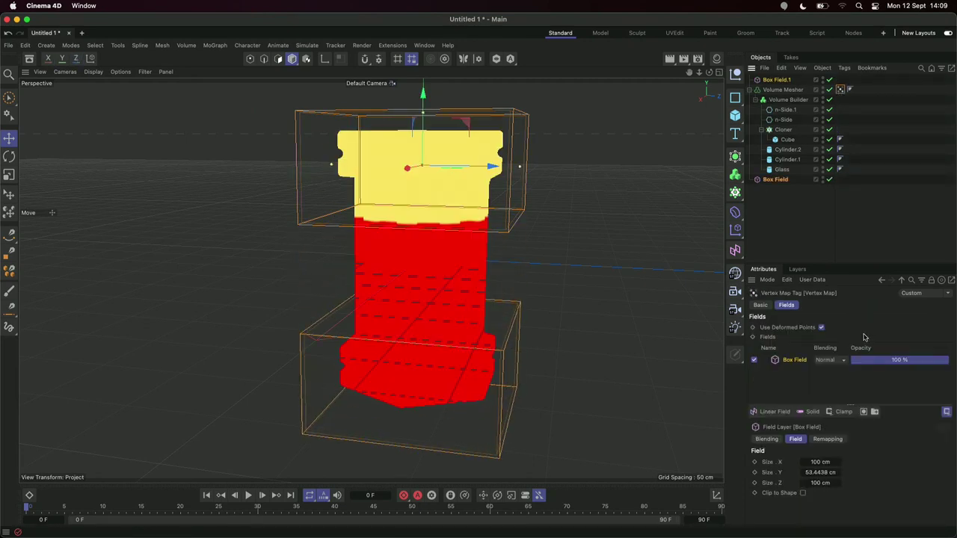
{"action": "left_click_drag", "start_coordinate": [774, 80], "coordinate": [791, 360]}
{"action": "left_click", "coordinate": [830, 361]}
{"action": "left_click", "coordinate": [836, 362]}
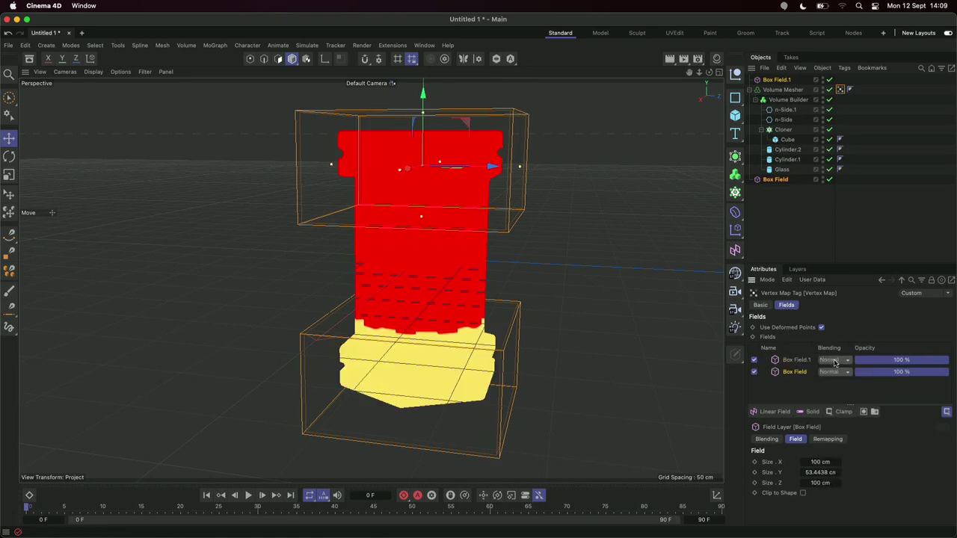
{"action": "left_click", "coordinate": [835, 362]}
{"action": "left_click", "coordinate": [849, 458]}
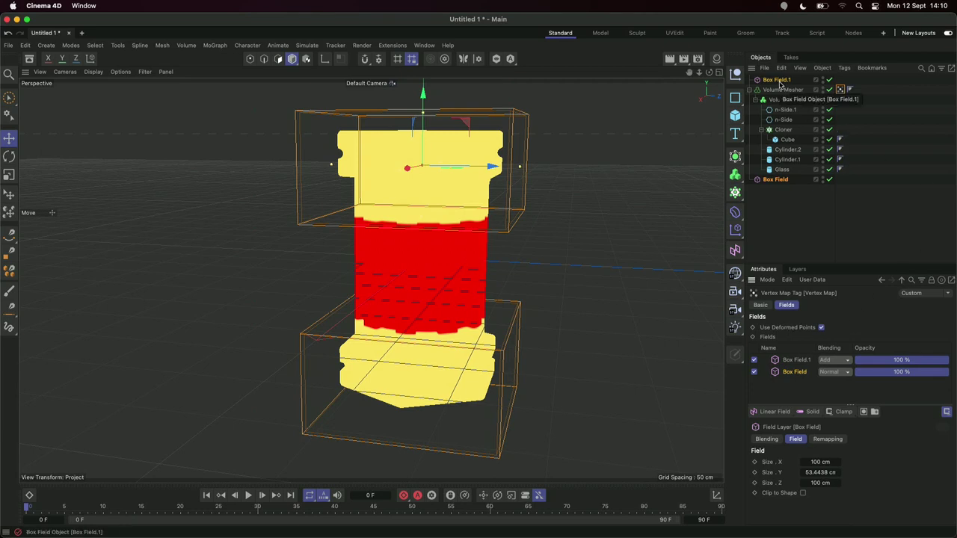
- Delete the duplicated Box Field around the lower end cap
{"action": "left_click", "coordinate": [778, 80]}
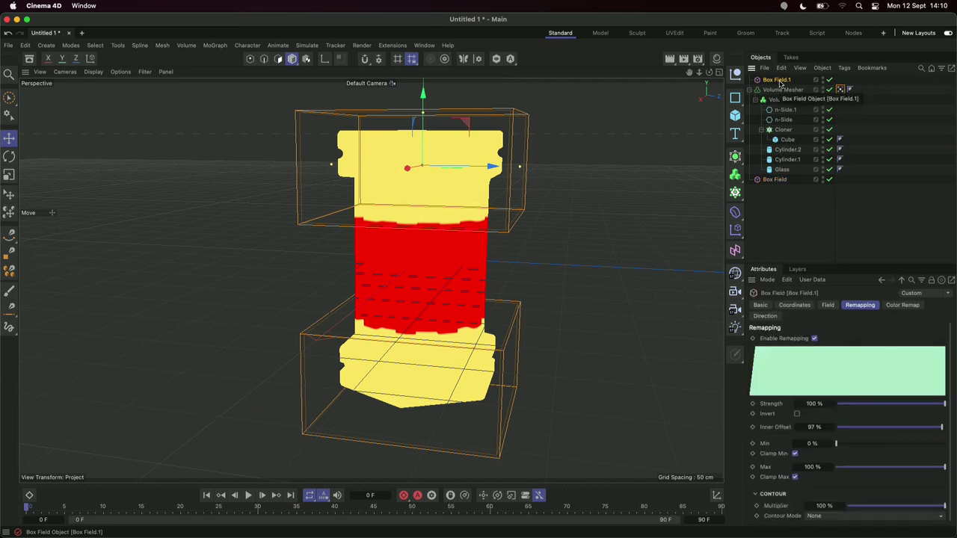
{"action": "key", "text": "Delete"}
- Rename the Volume Mesher's Vertex Map tag to "Glass"
{"action": "left_click", "coordinate": [840, 80]}
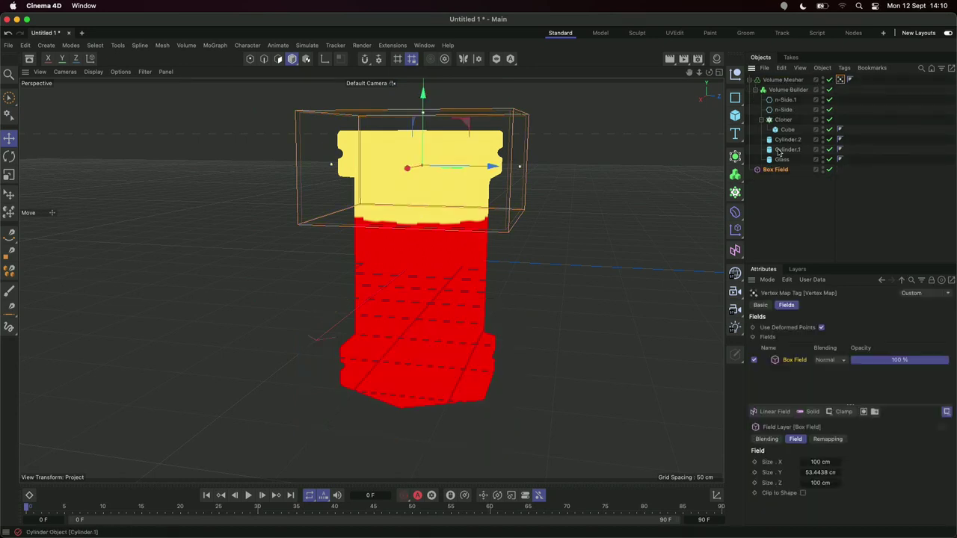
{"action": "left_click", "coordinate": [760, 305]}
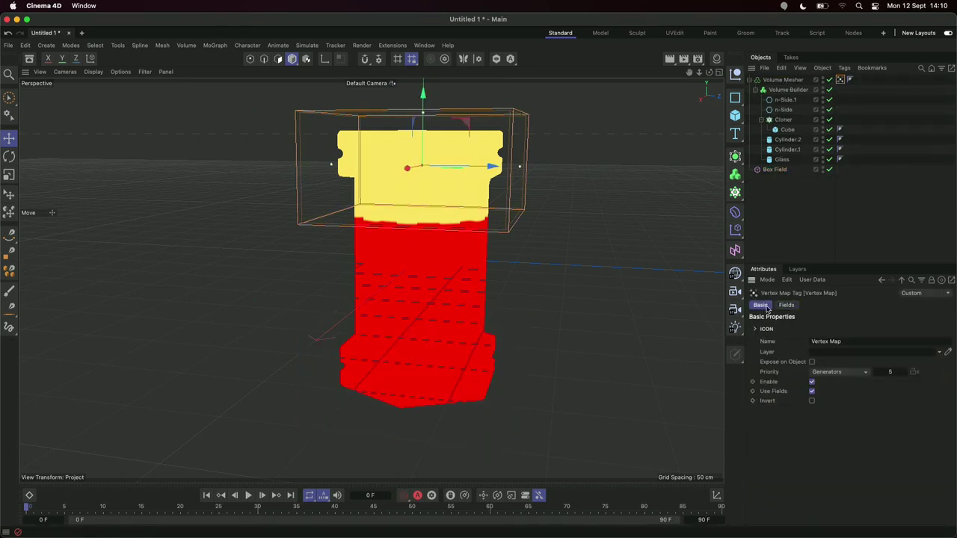
{"action": "left_click", "coordinate": [832, 341]}
{"action": "key", "text": "super+a"}
{"action": "type", "text": "Gl"}
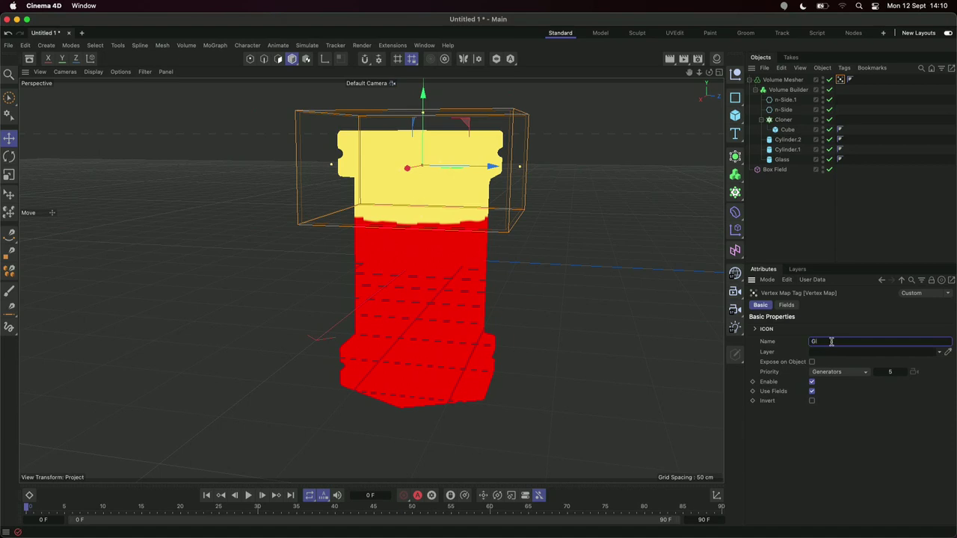
{"action": "type", "text": "ass"}
{"action": "key", "text": "Return"}
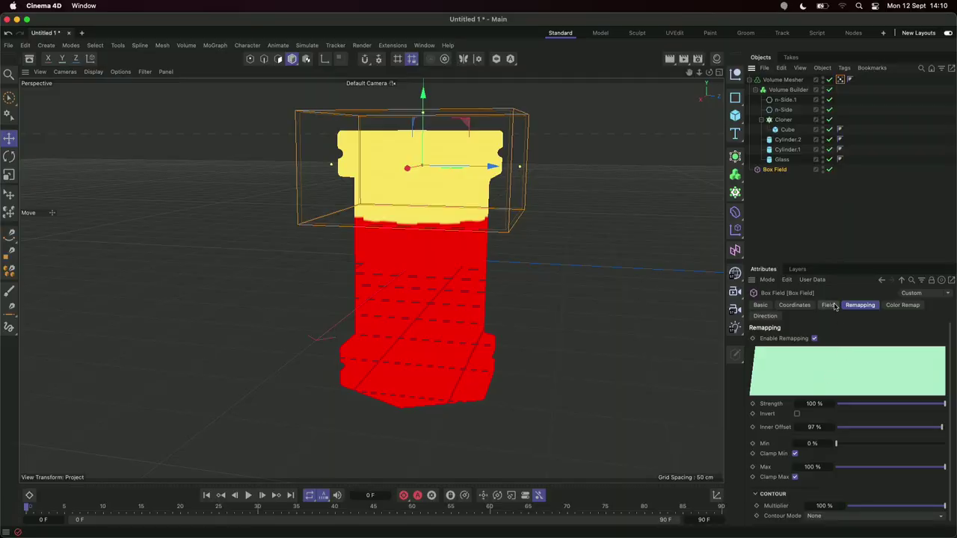
- Change the Box Field's type to Cylinder Field and move it down along Y to the canister's glass body
{"action": "left_click", "coordinate": [828, 306]}
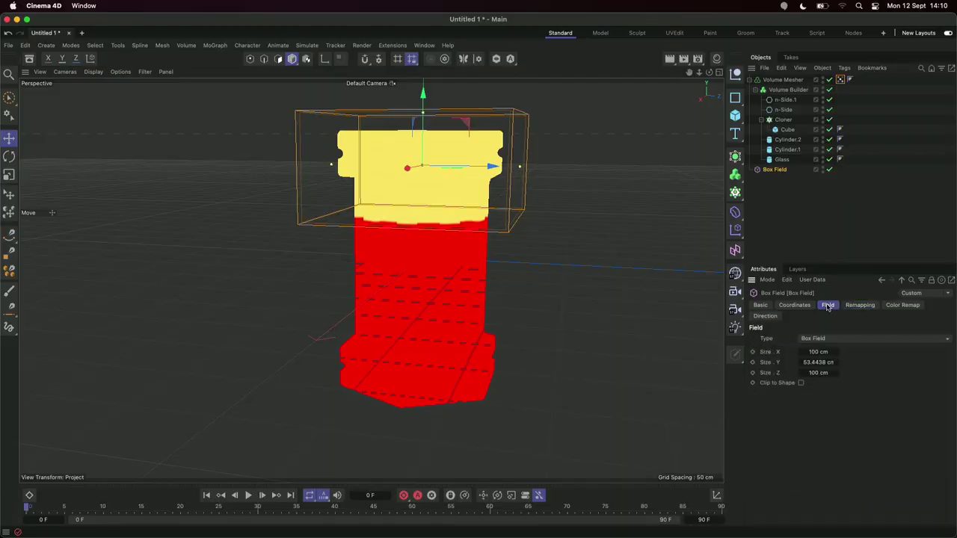
{"action": "left_click", "coordinate": [829, 341]}
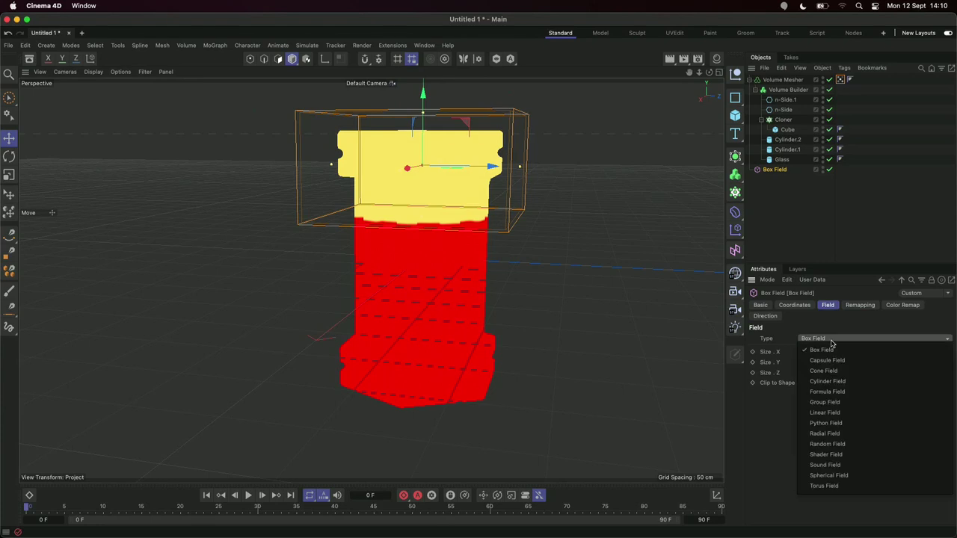
{"action": "left_click", "coordinate": [828, 381]}
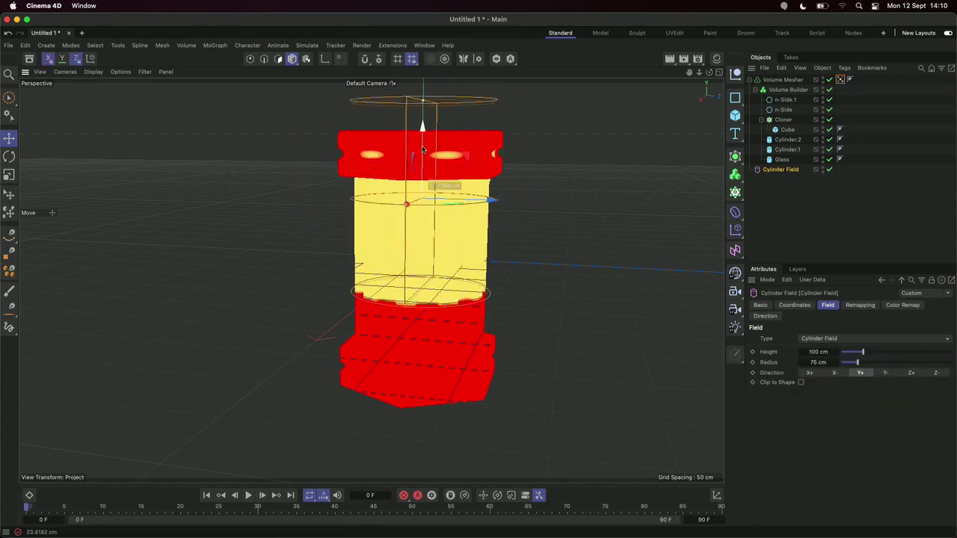
{"action": "left_click_drag", "start_coordinate": [422, 149], "coordinate": [427, 203]}
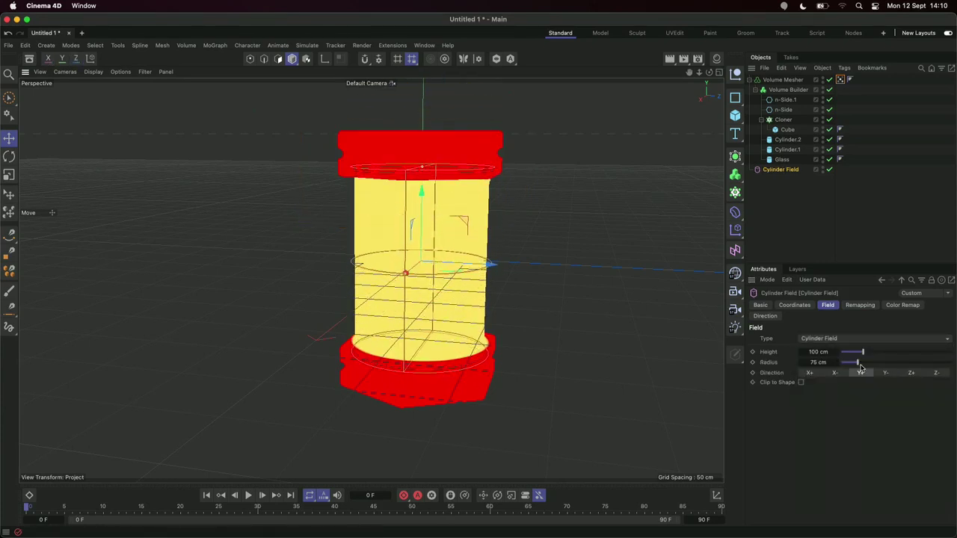
- Set the Cylinder Field's height to 98 cm and its radius to 64 cm so it covers only the recessed glass panels
{"action": "left_click_drag", "start_coordinate": [863, 352], "coordinate": [857, 363]}
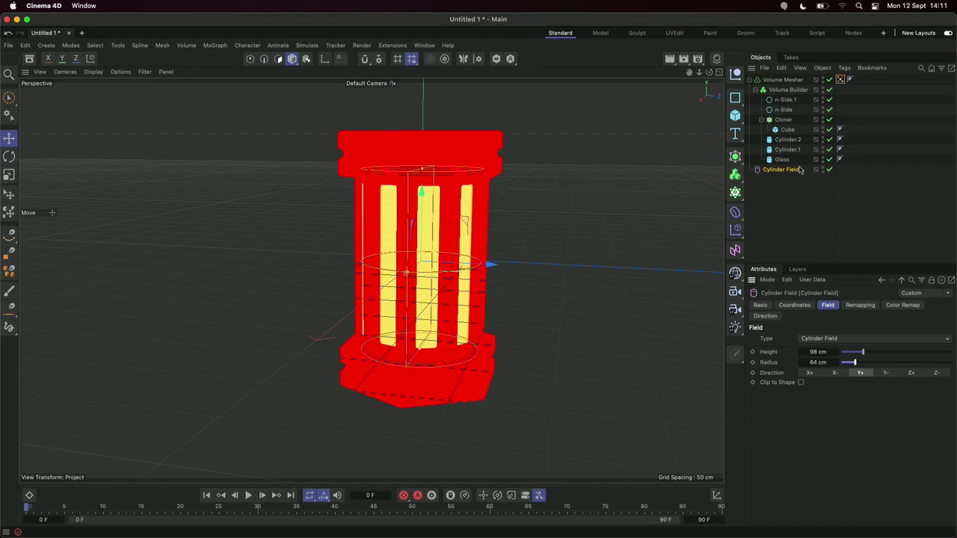
- Create another Vertex Map tag, place it on the Volume Mesher and rename it "Light Beams"
{"action": "left_click", "coordinate": [840, 81]}
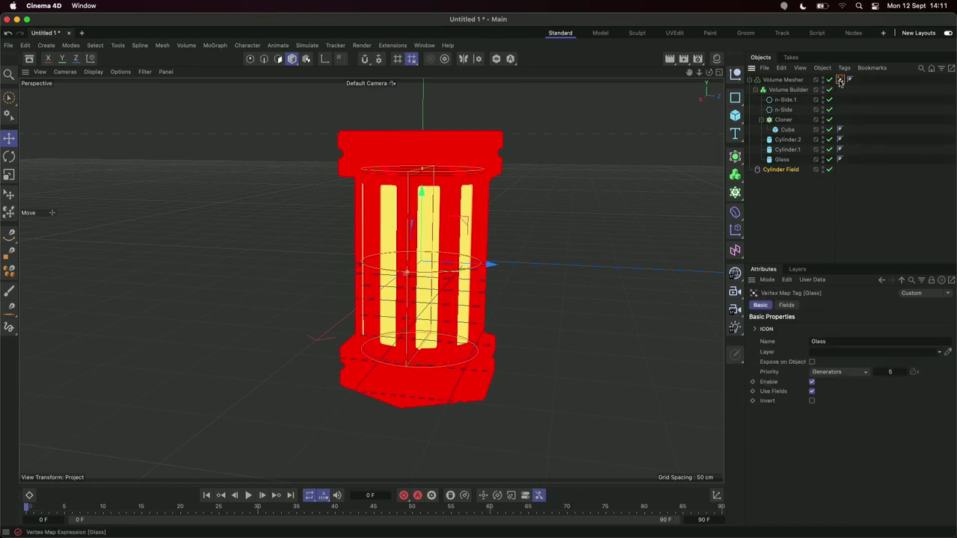
{"action": "left_click", "coordinate": [843, 68]}
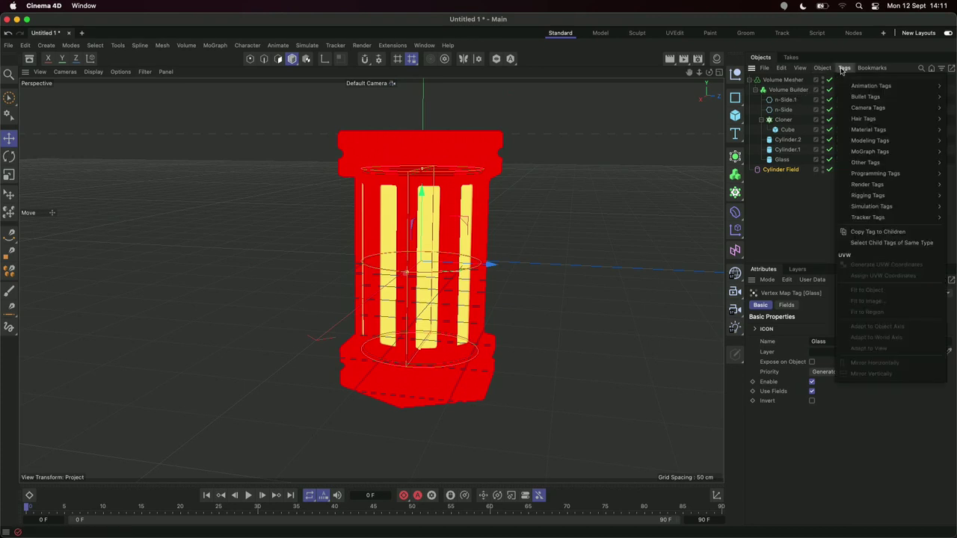
{"action": "mouse_move", "coordinate": [877, 197]}
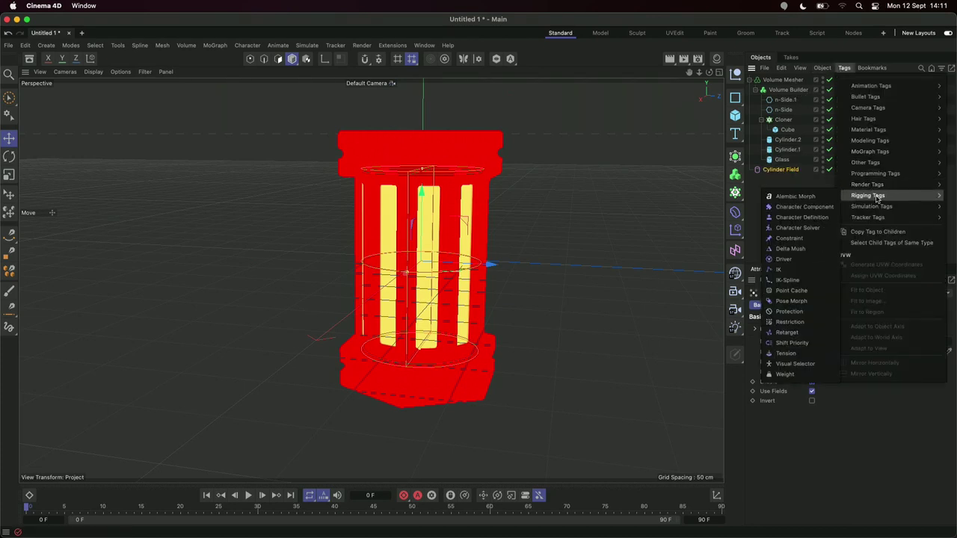
{"action": "mouse_move", "coordinate": [869, 163]}
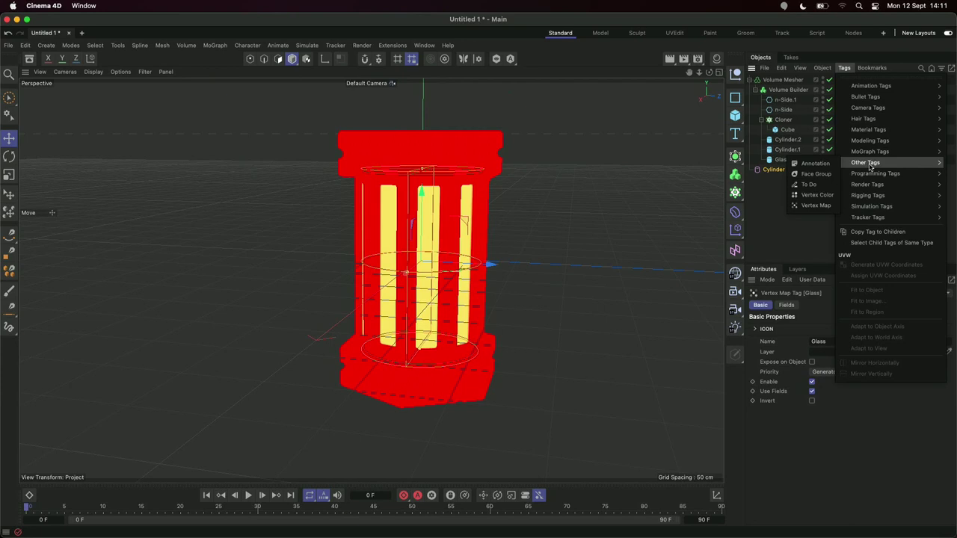
{"action": "left_click", "coordinate": [817, 205]}
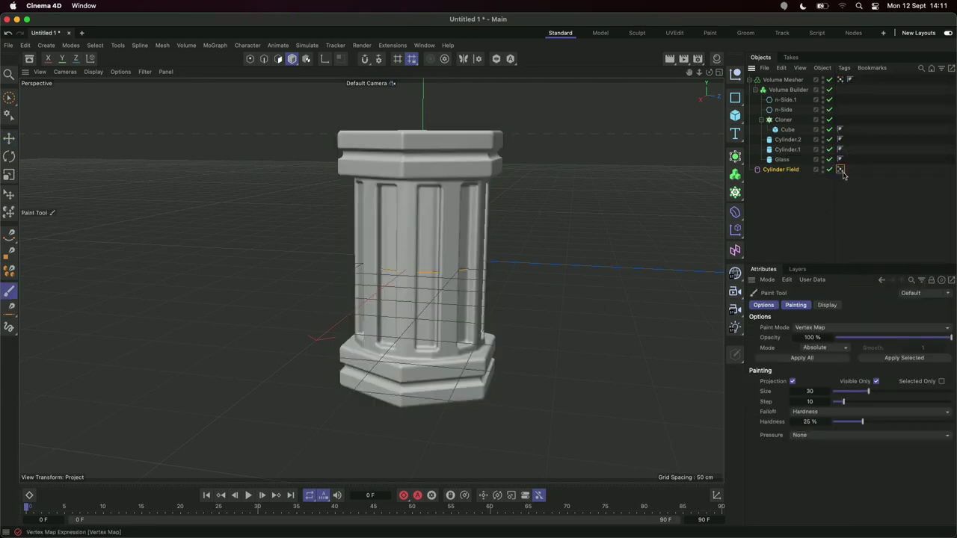
{"action": "left_click", "coordinate": [850, 79]}
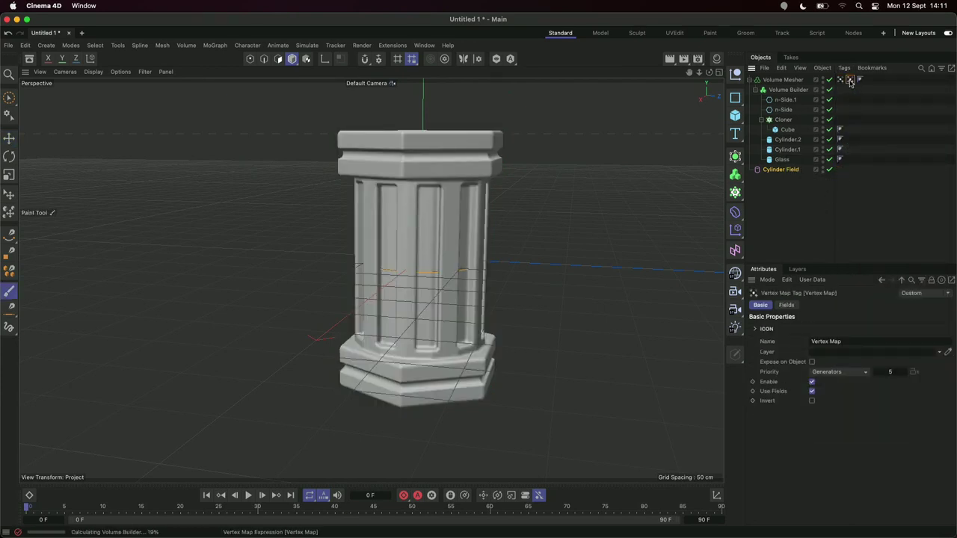
{"action": "left_click", "coordinate": [836, 341]}
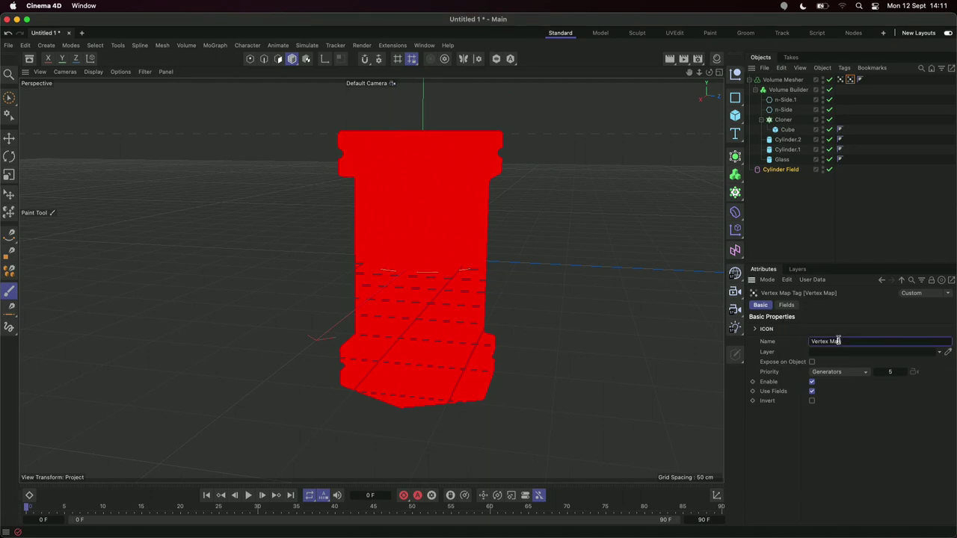
{"action": "key", "text": "BackSpace"}
{"action": "type", "text": "Light Beams"}
{"action": "key", "text": "Return"}
- Try adding the n-Side.1 spline to the Light Beams map's fields, and undo back to the single Glass vertex map
{"action": "left_click", "coordinate": [787, 305]}
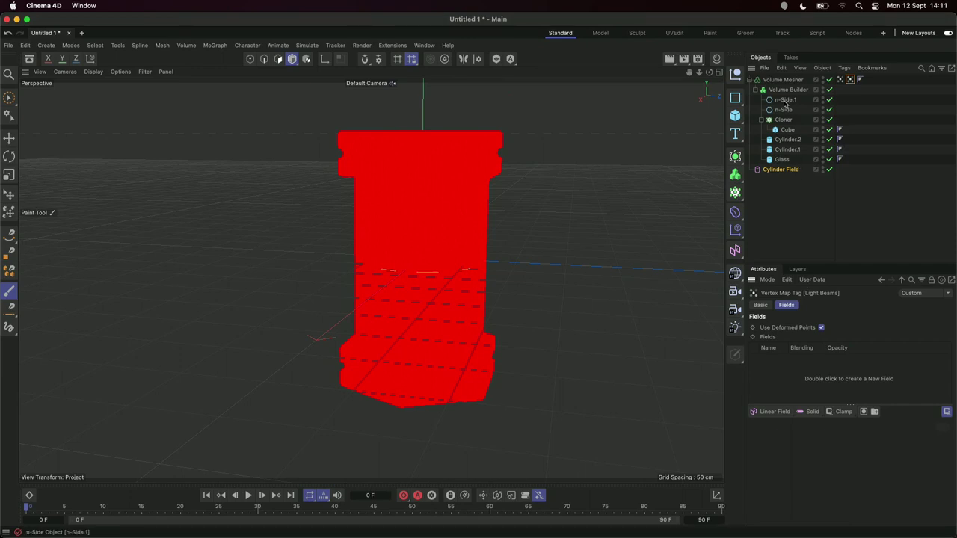
{"action": "left_click_drag", "start_coordinate": [785, 103], "coordinate": [824, 362]}
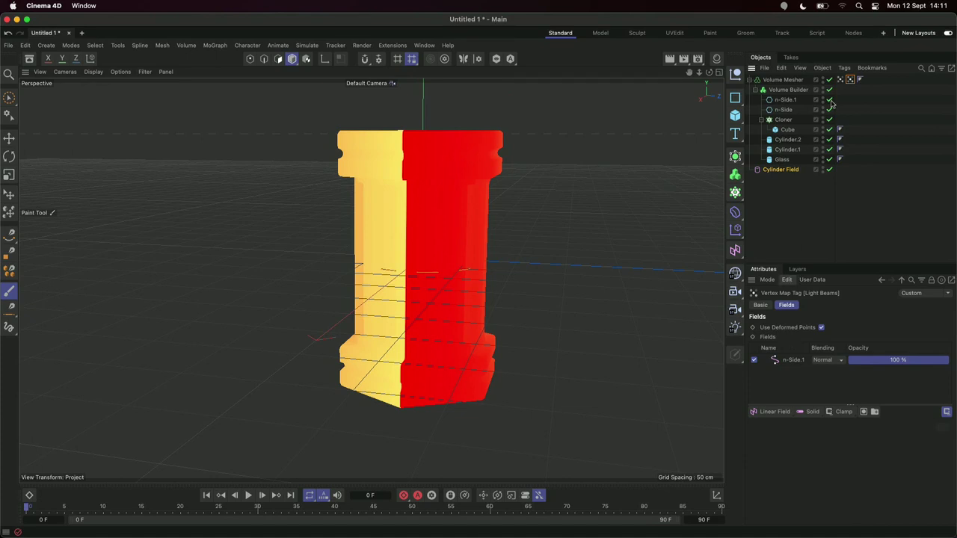
{"action": "key", "text": "super+z"}
{"action": "left_click", "coordinate": [848, 83]}
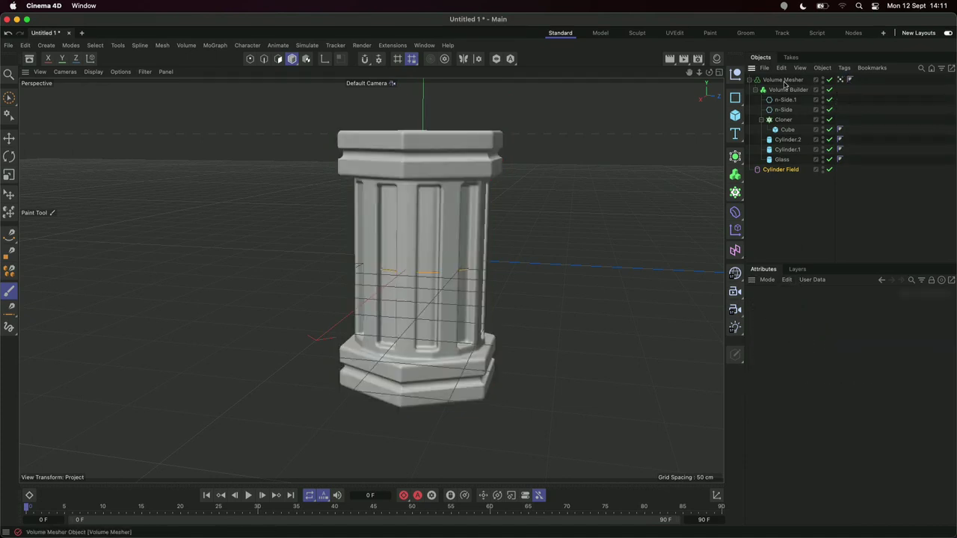
- Add a second Vertex Map tag to the Volume Mesher
{"action": "left_click", "coordinate": [841, 79]}
{"action": "left_click", "coordinate": [844, 68]}
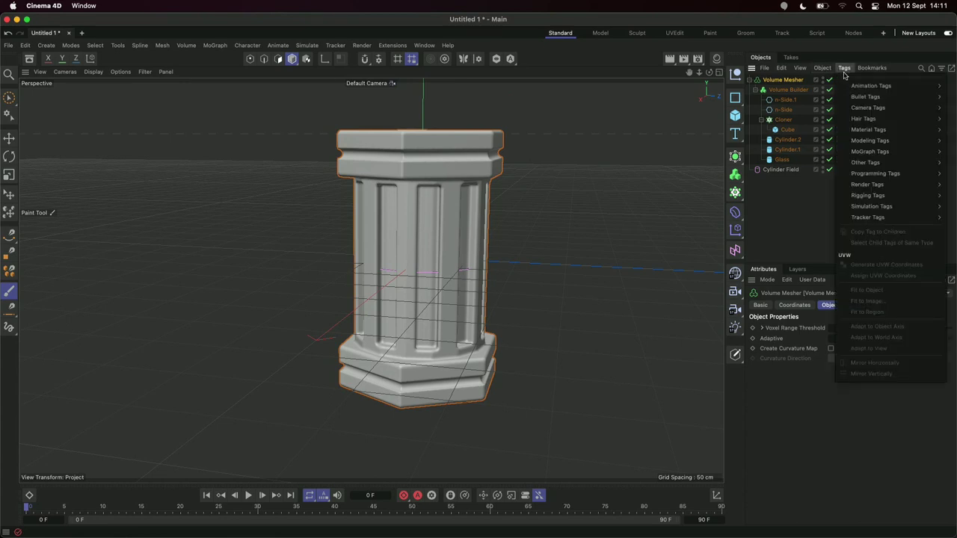
{"action": "mouse_move", "coordinate": [868, 183]}
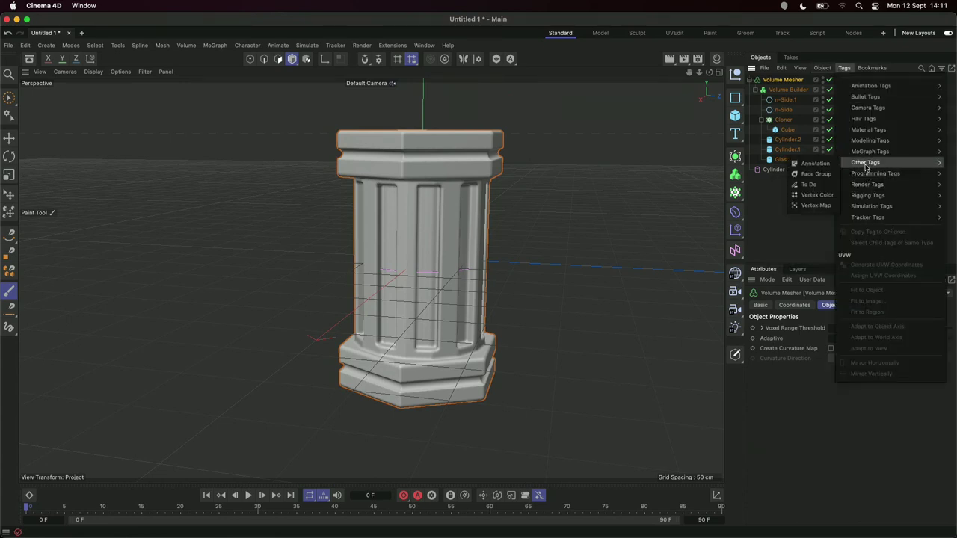
{"action": "mouse_move", "coordinate": [856, 165]}
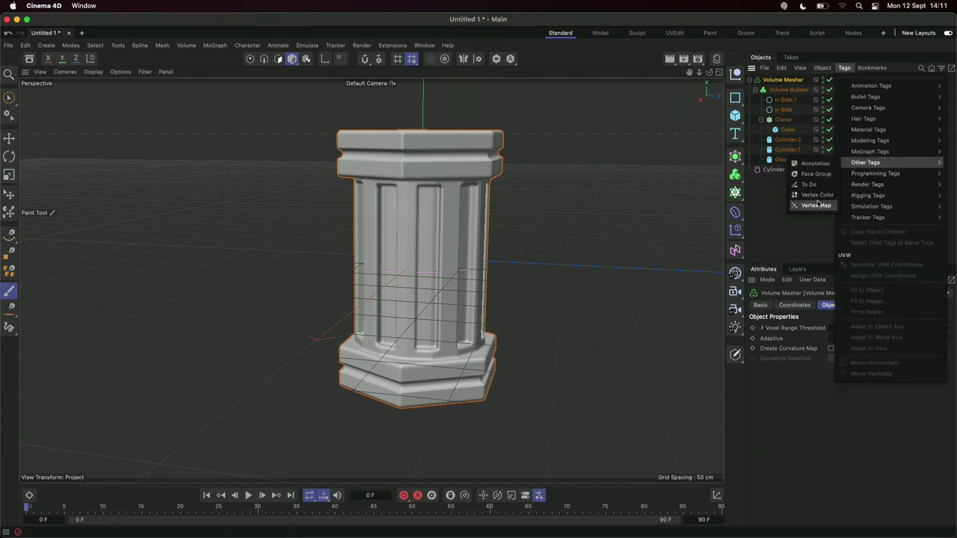
{"action": "left_click", "coordinate": [817, 205]}
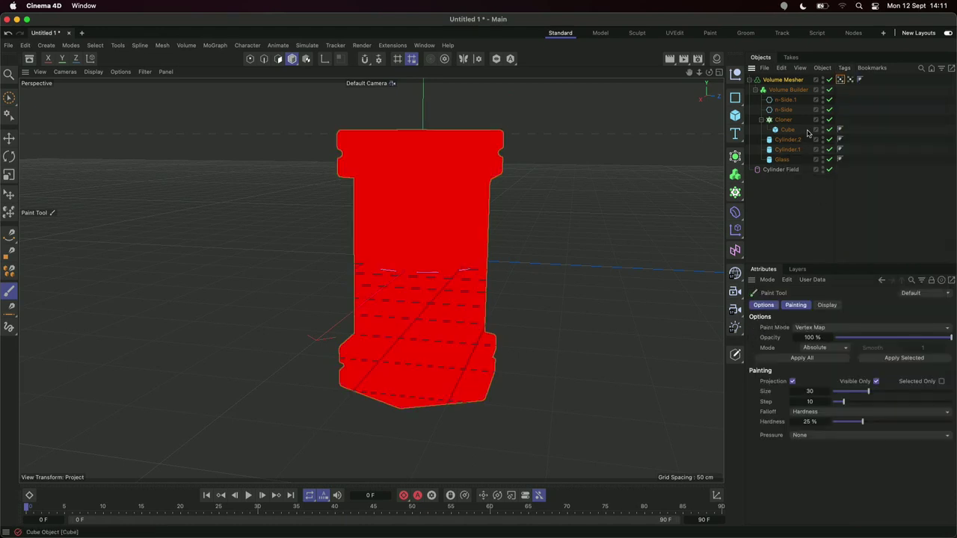
- Add the n-Side.1 spline to the new Vertex Map tag's fields
{"action": "left_click_drag", "start_coordinate": [784, 99], "coordinate": [840, 80]}
{"action": "left_click", "coordinate": [840, 80]}
{"action": "left_click", "coordinate": [849, 80]}
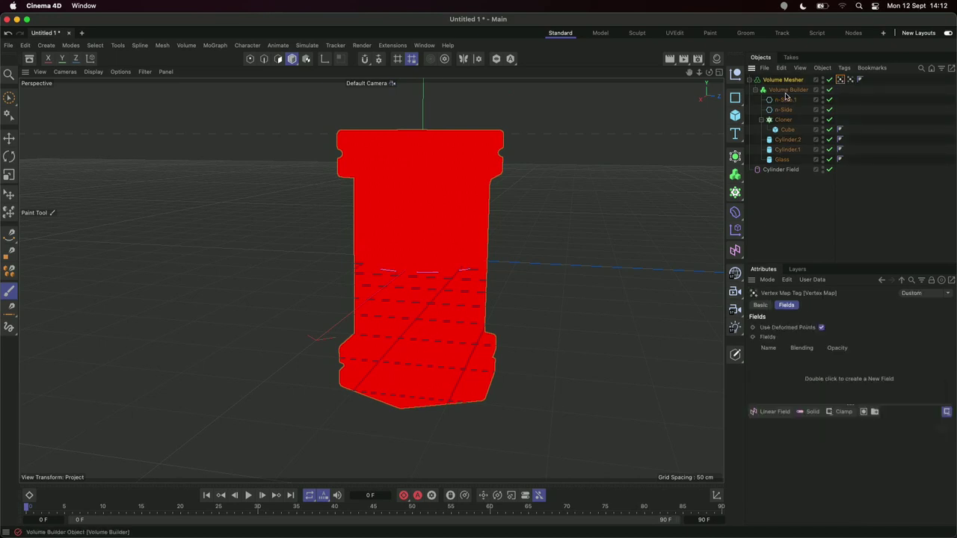
{"action": "left_click_drag", "start_coordinate": [785, 100], "coordinate": [803, 382]}
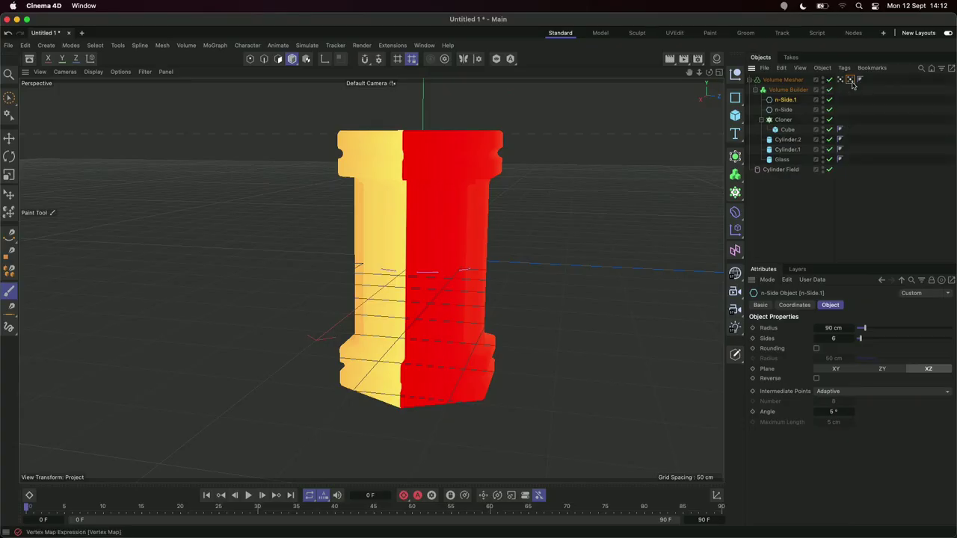
- Set the n-Side.1 field layer's spline shape to Mask
{"action": "left_click", "coordinate": [851, 79]}
{"action": "left_click", "coordinate": [794, 361]}
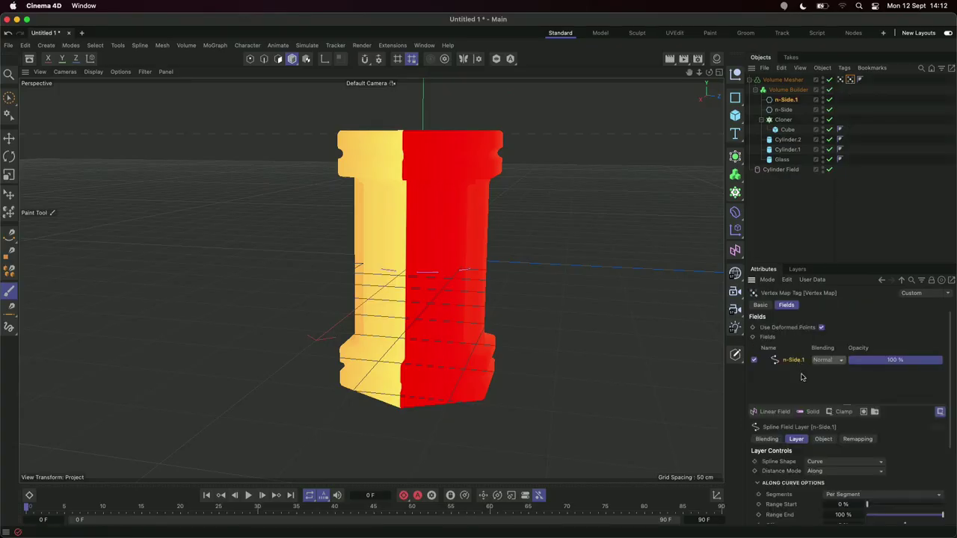
{"action": "left_click", "coordinate": [838, 463]}
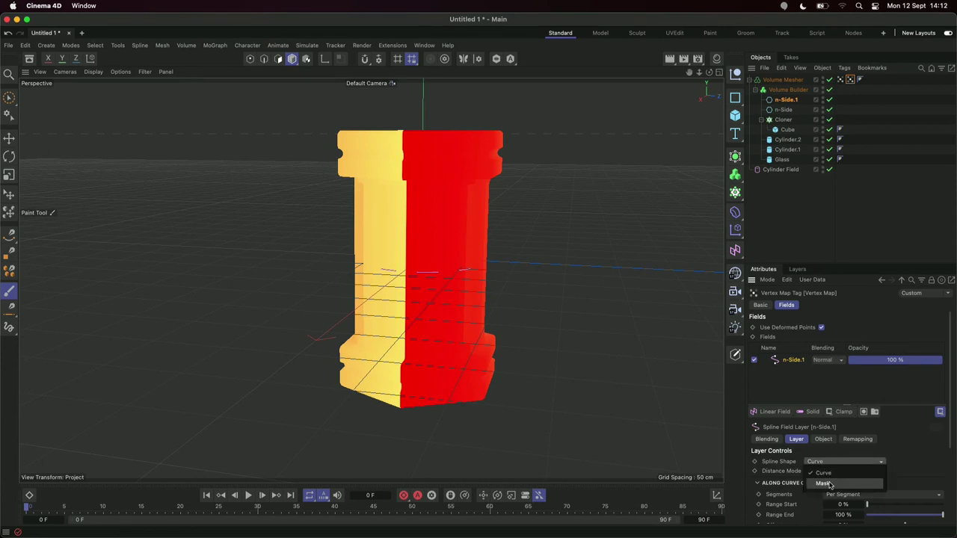
{"action": "left_click", "coordinate": [824, 484]}
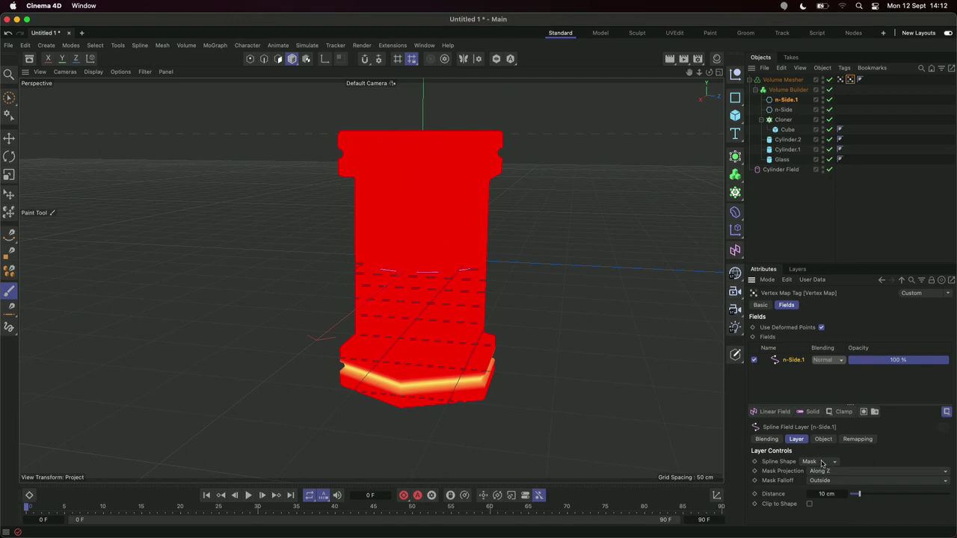
{"action": "left_click", "coordinate": [822, 463]}
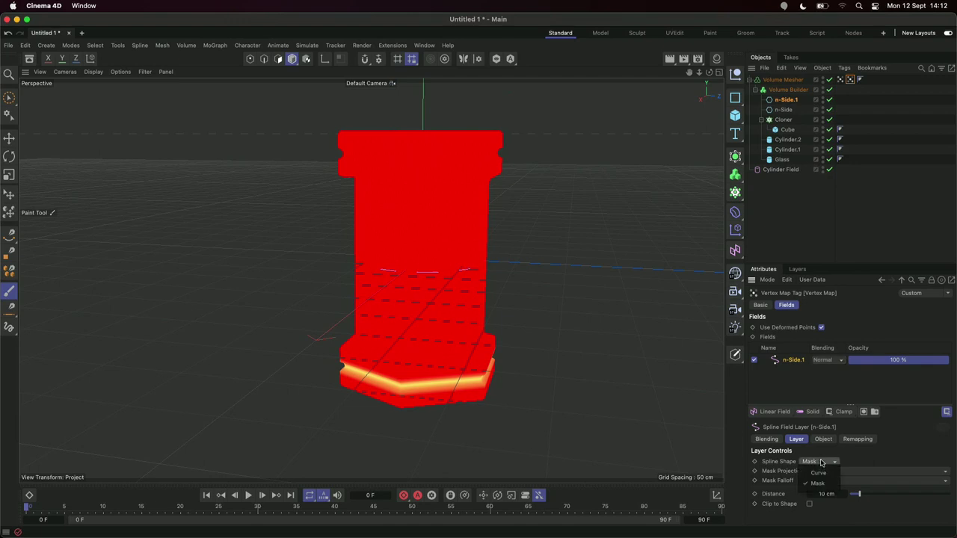
{"action": "left_click", "coordinate": [791, 464]}
- Add the n-Side spline to the vertex map's fields as a Mask, and set the n-Side.1 layer's blending to Add
{"action": "left_click", "coordinate": [807, 112]}
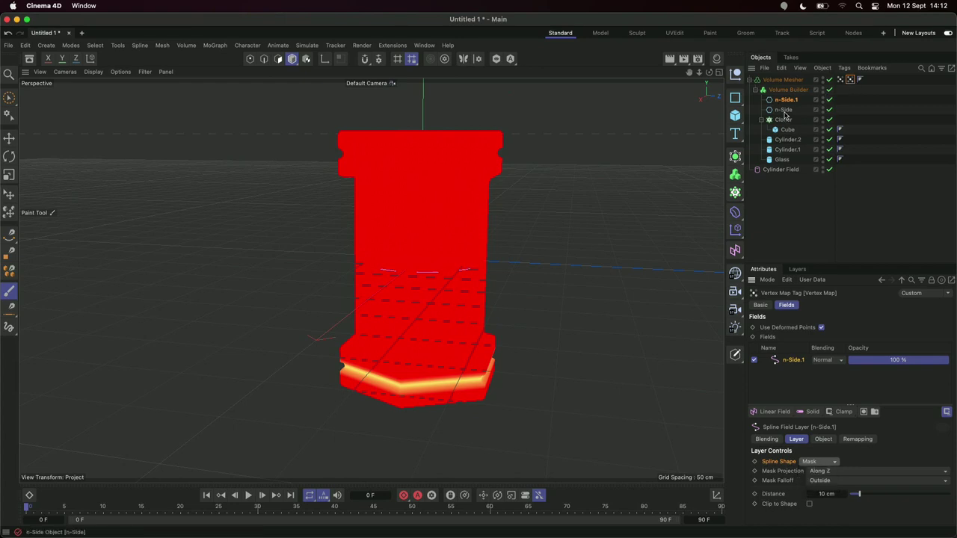
{"action": "left_click_drag", "start_coordinate": [783, 110], "coordinate": [789, 372]}
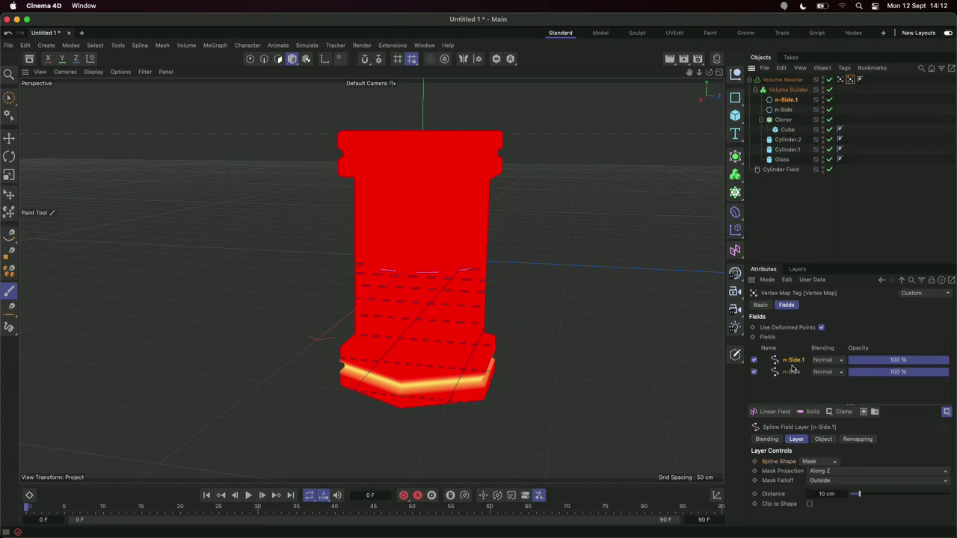
{"action": "left_click", "coordinate": [827, 467]}
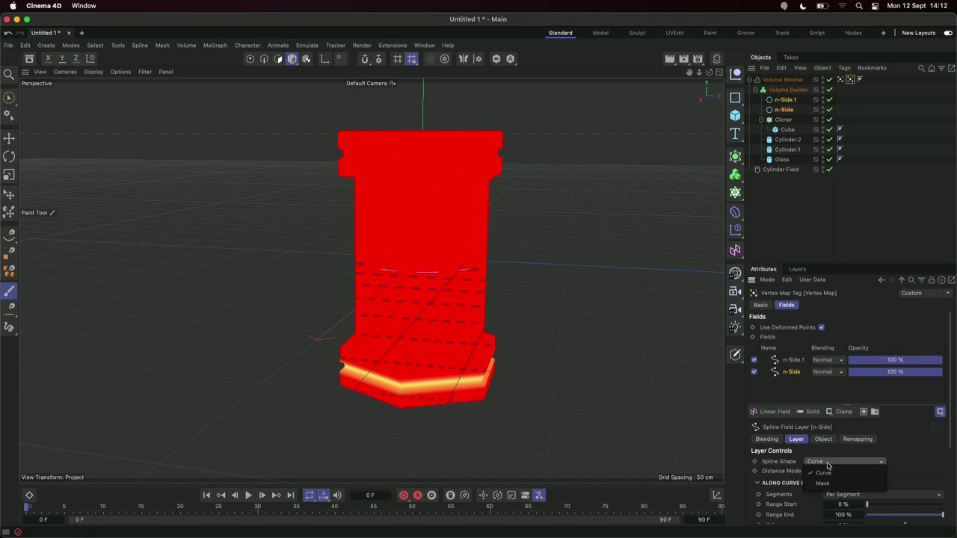
{"action": "left_click", "coordinate": [823, 485]}
{"action": "left_click", "coordinate": [838, 361]}
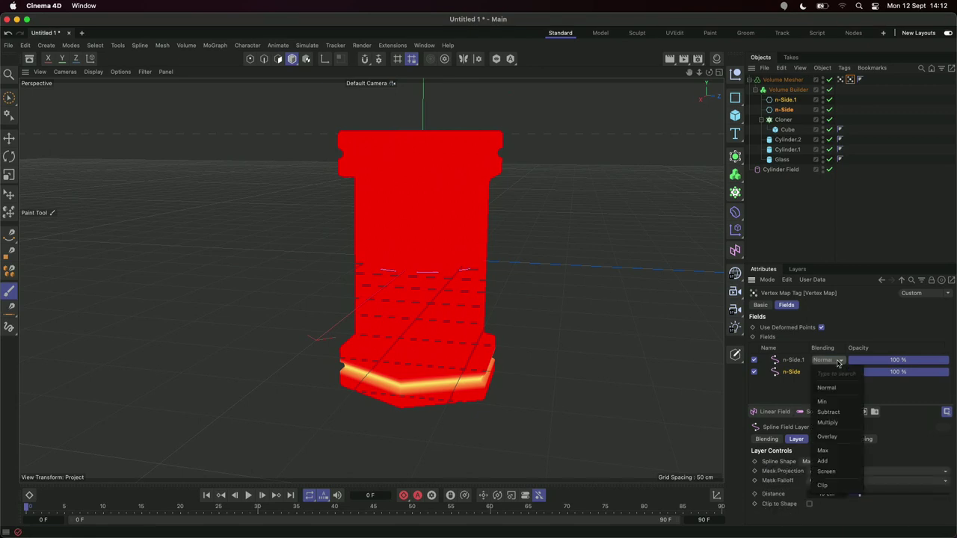
{"action": "left_click", "coordinate": [823, 461]}
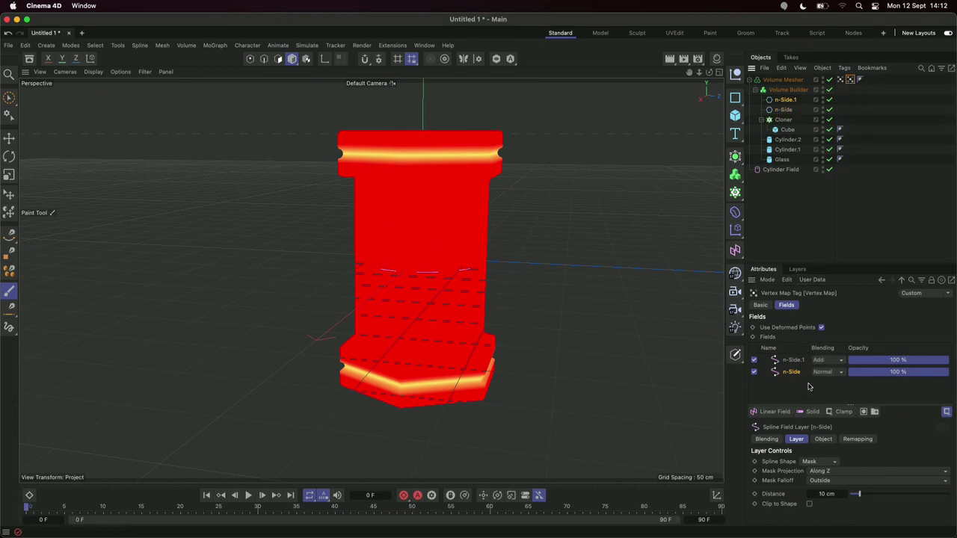
- Set the distance of both the n-Side and n-Side.1 field layers to 6 cm
{"action": "left_click", "coordinate": [782, 358], "text": "shift"}
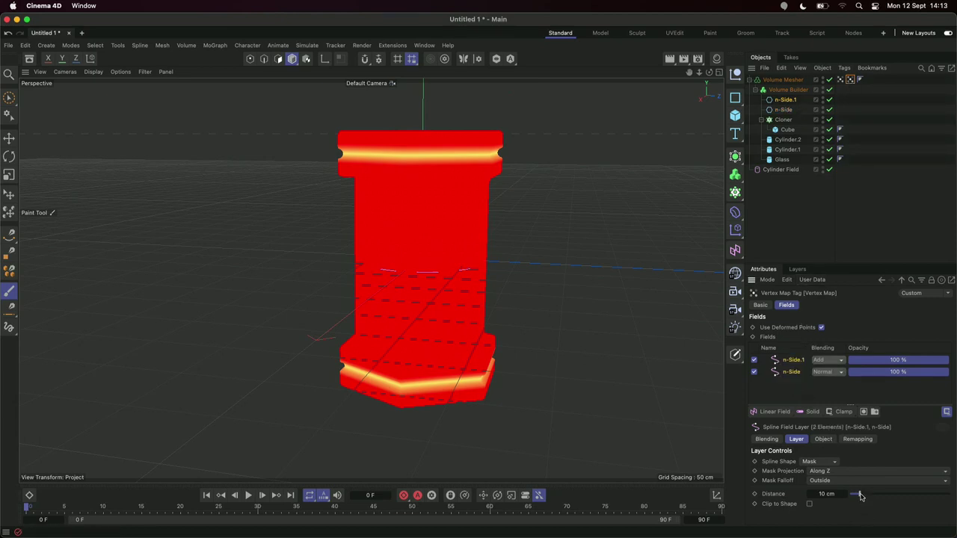
{"action": "mouse_move", "coordinate": [860, 494]}
{"action": "left_mouse_down"}
{"action": "mouse_move", "coordinate": [873, 496]}
{"action": "mouse_move", "coordinate": [857, 496]}
{"action": "left_mouse_up"}
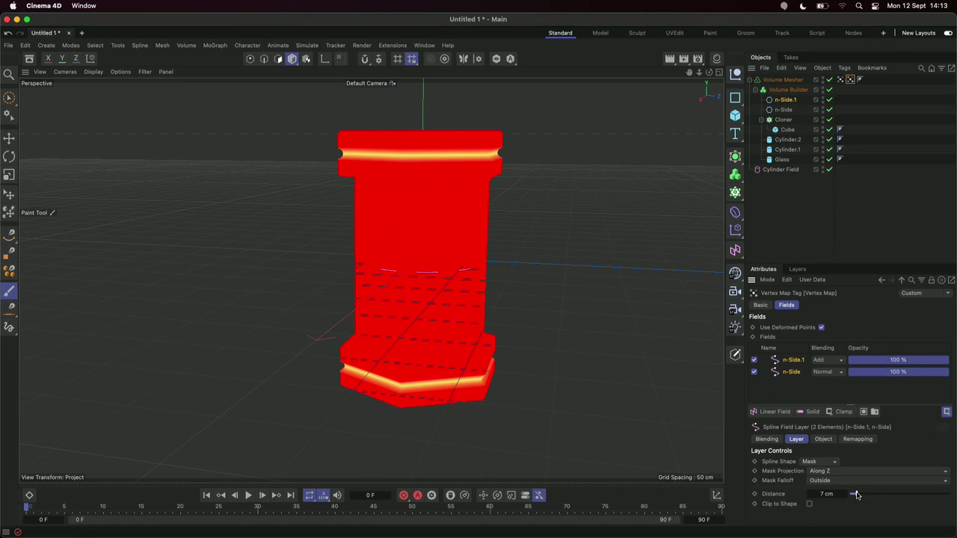
{"action": "mouse_move", "coordinate": [857, 495]}
{"action": "left_mouse_down"}
{"action": "mouse_move", "coordinate": [865, 496]}
{"action": "mouse_move", "coordinate": [856, 496]}
{"action": "left_mouse_up"}
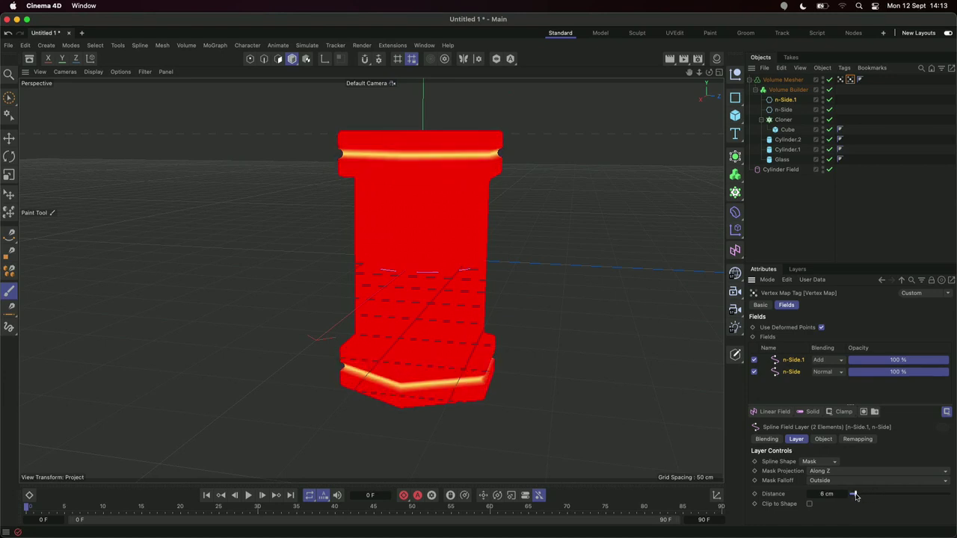
{"action": "left_click", "coordinate": [793, 208]}
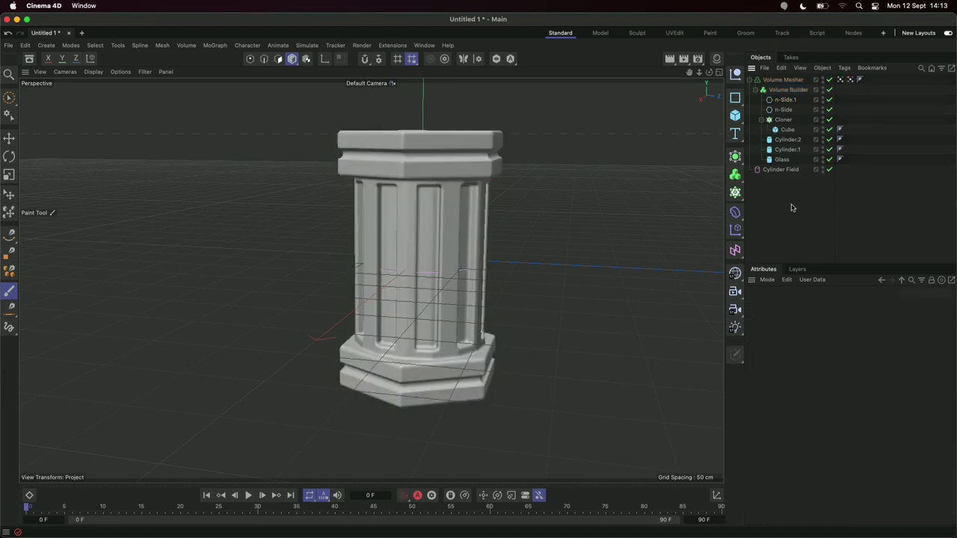
- Check the Glass and groove vertex maps, and add a third Vertex Map tag to the Volume Mesher
{"action": "left_click", "coordinate": [851, 80]}
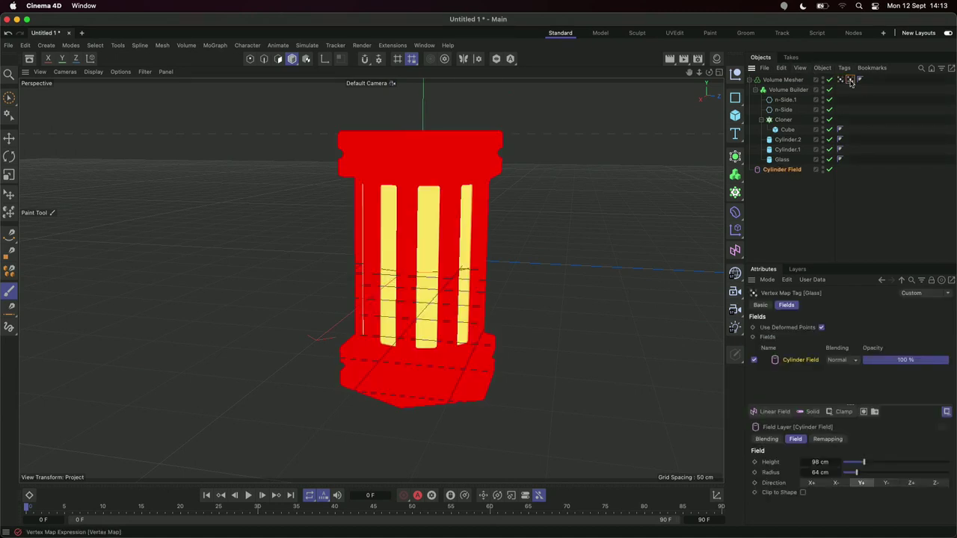
{"action": "left_click", "coordinate": [850, 80]}
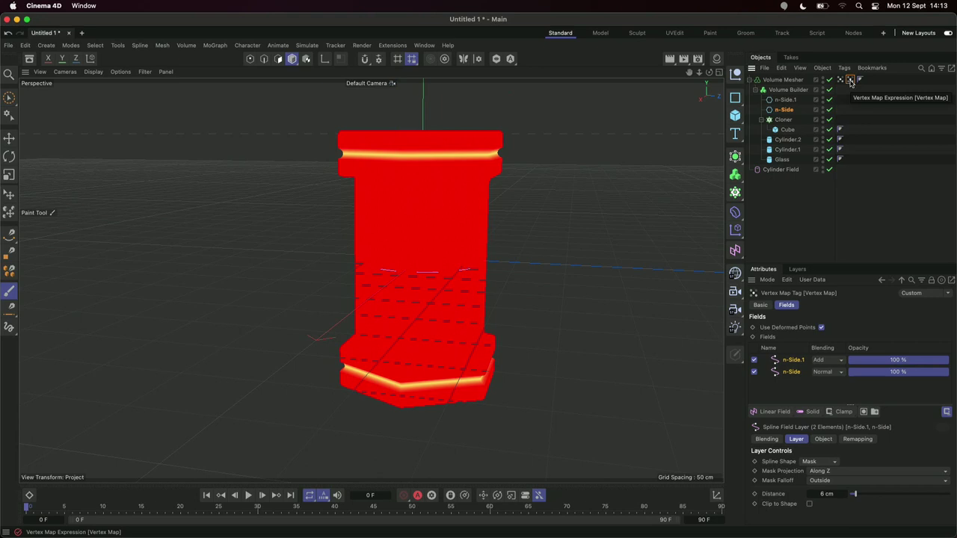
{"action": "left_click", "coordinate": [792, 81]}
{"action": "left_click", "coordinate": [844, 69]}
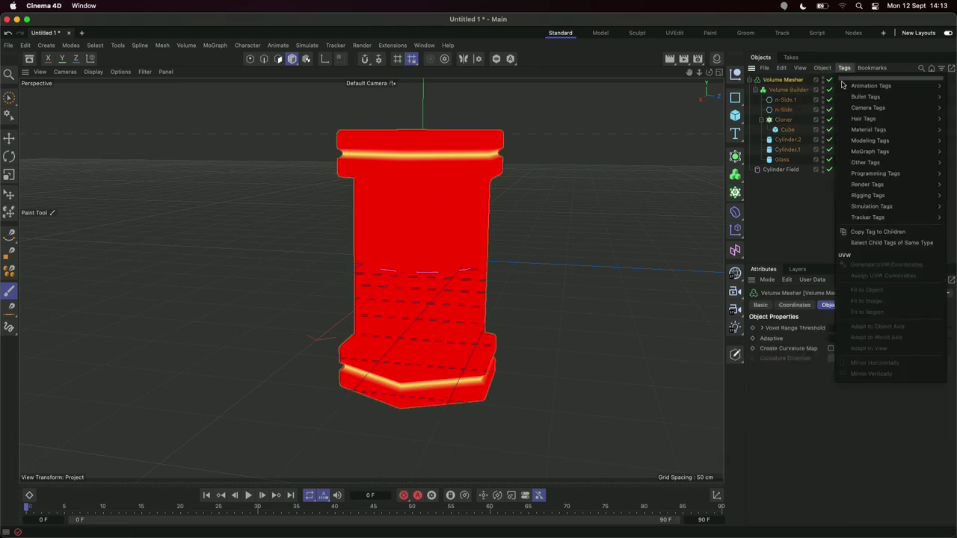
{"action": "mouse_move", "coordinate": [864, 164]}
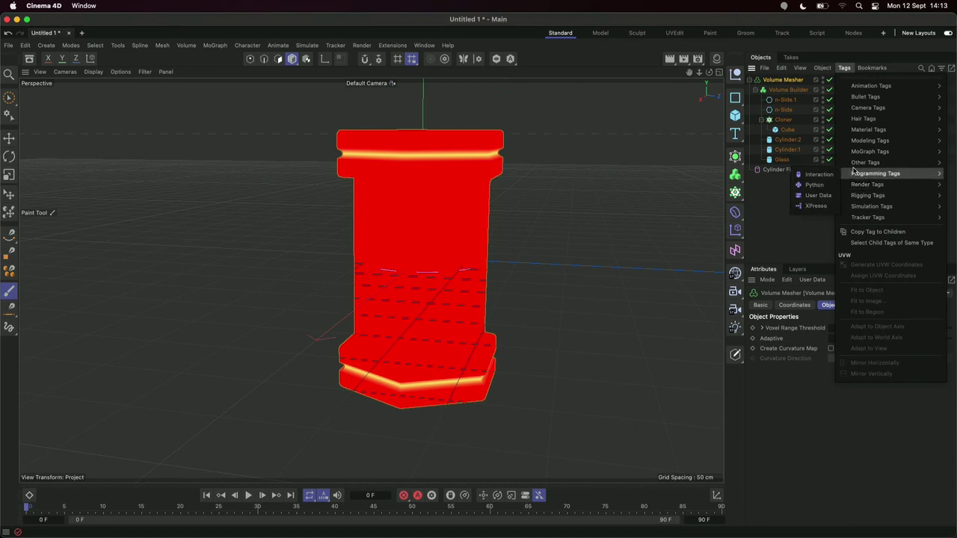
{"action": "left_click", "coordinate": [817, 205]}
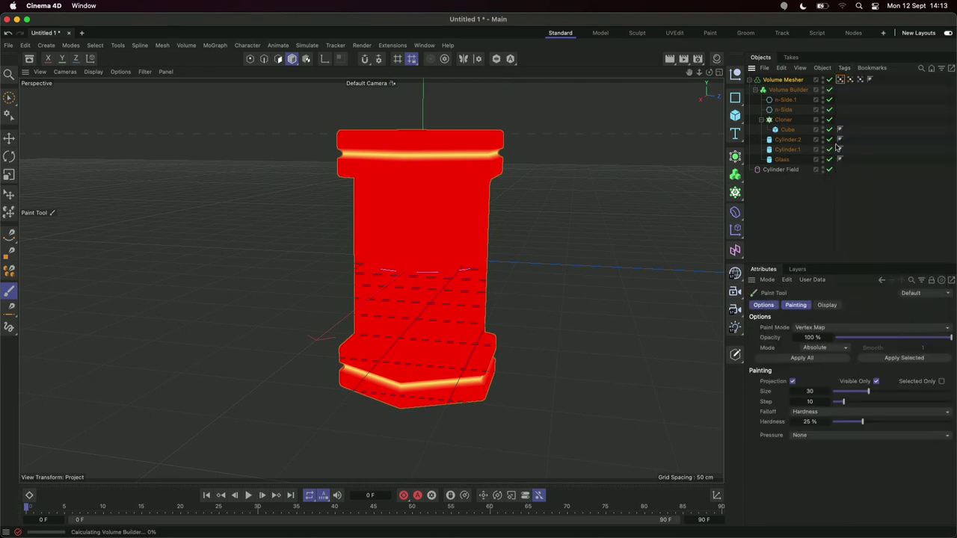
- Rename the groove vertex map, the one driven by the n-Side and n-Side.1 splines, as Liught Beams
{"action": "left_click", "coordinate": [862, 79]}
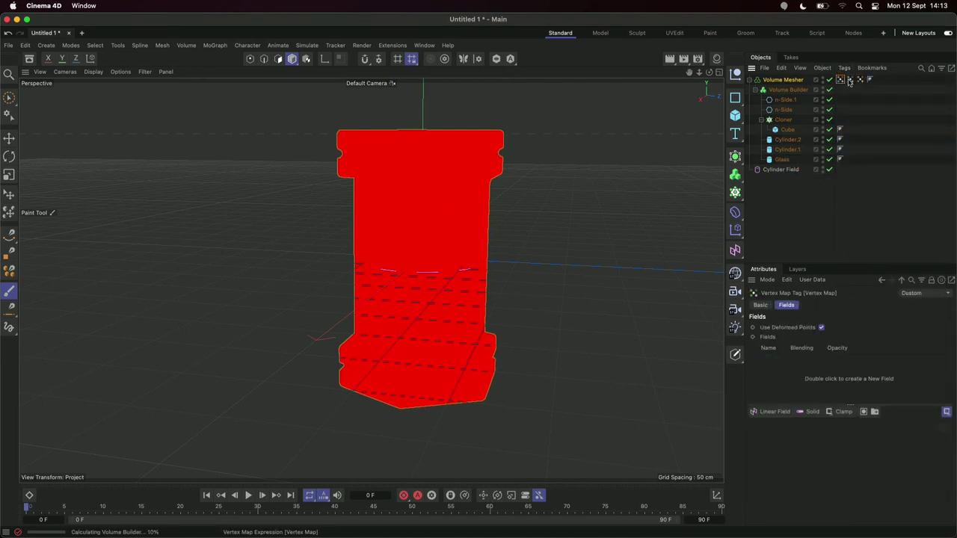
{"action": "left_click", "coordinate": [850, 80]}
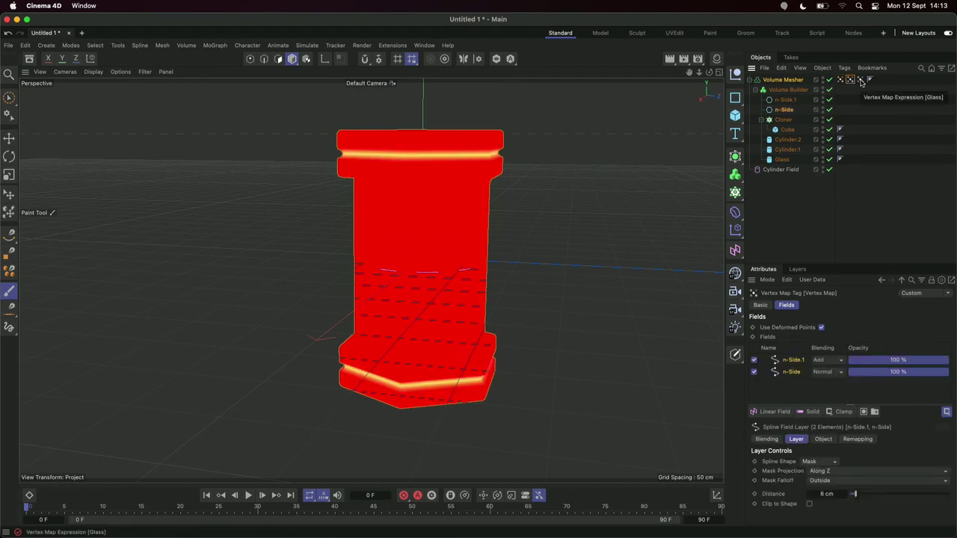
{"action": "left_click", "coordinate": [860, 80]}
{"action": "left_click", "coordinate": [850, 79]}
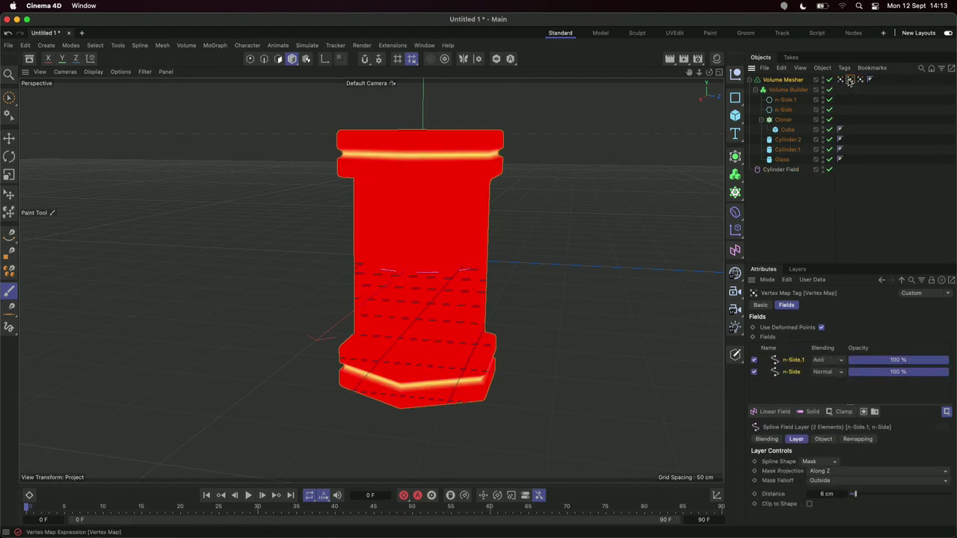
{"action": "left_click", "coordinate": [760, 305]}
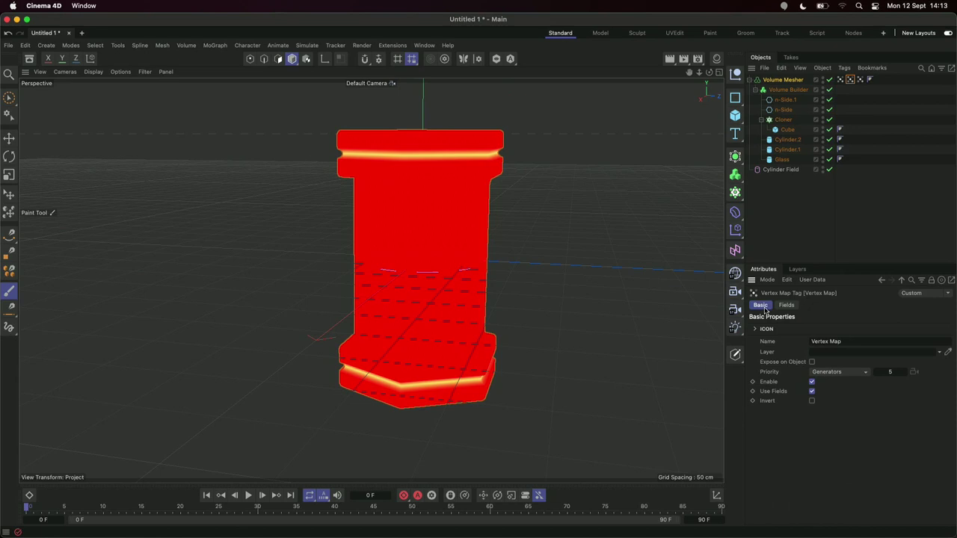
{"action": "double_click", "coordinate": [834, 342]}
{"action": "type", "text": "Liught Bl"}
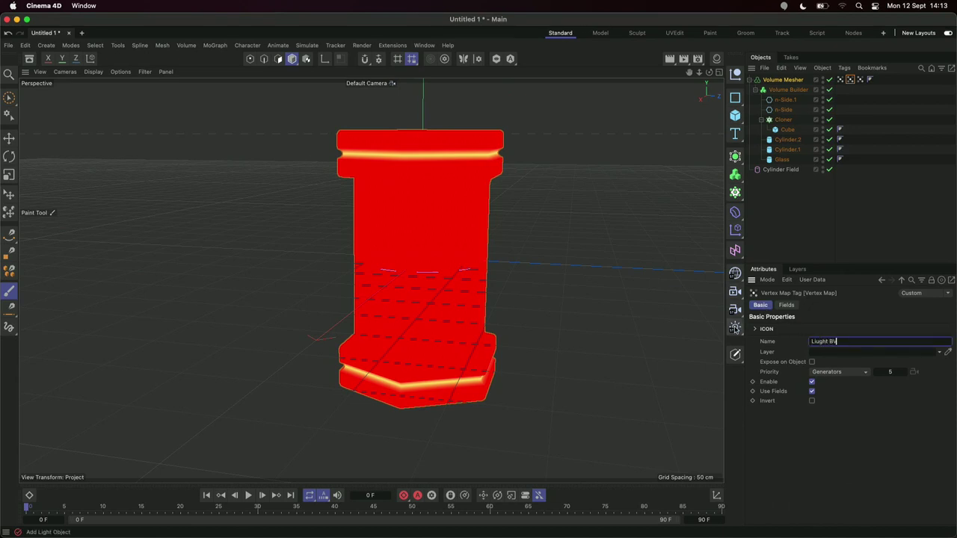
{"action": "type", "text": "t BVeams"}
{"action": "key", "text": "Left"}
{"action": "key", "text": "Left"}
{"action": "key", "text": "Left"}
{"action": "key", "text": "Left"}
{"action": "key", "text": "BackSpace"}
{"action": "key", "text": "Return"}
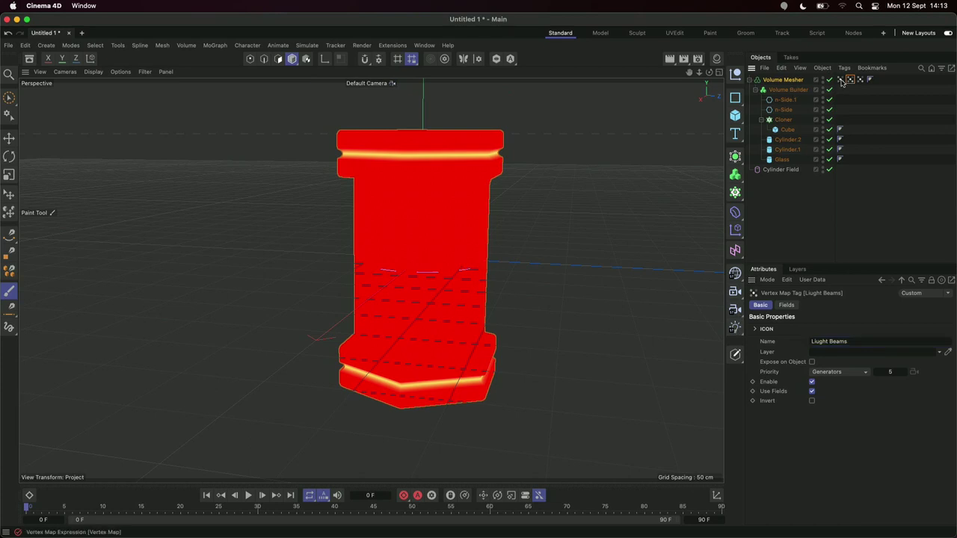
- Place the empty vertex map after the other vertex maps on the Volume Mesher and name it Curve Original
{"action": "key", "text": "super+z"}
{"action": "left_click", "coordinate": [860, 80]}
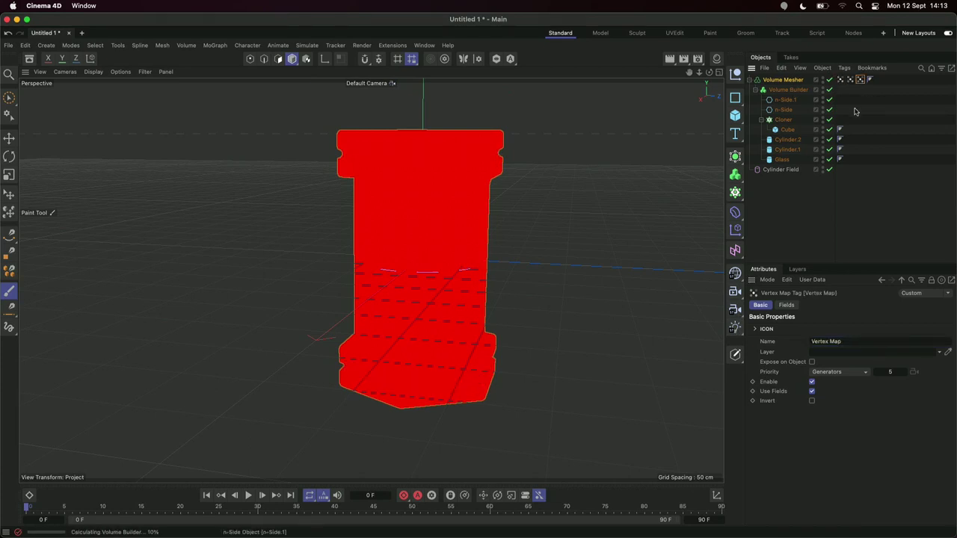
{"action": "left_click", "coordinate": [850, 342]}
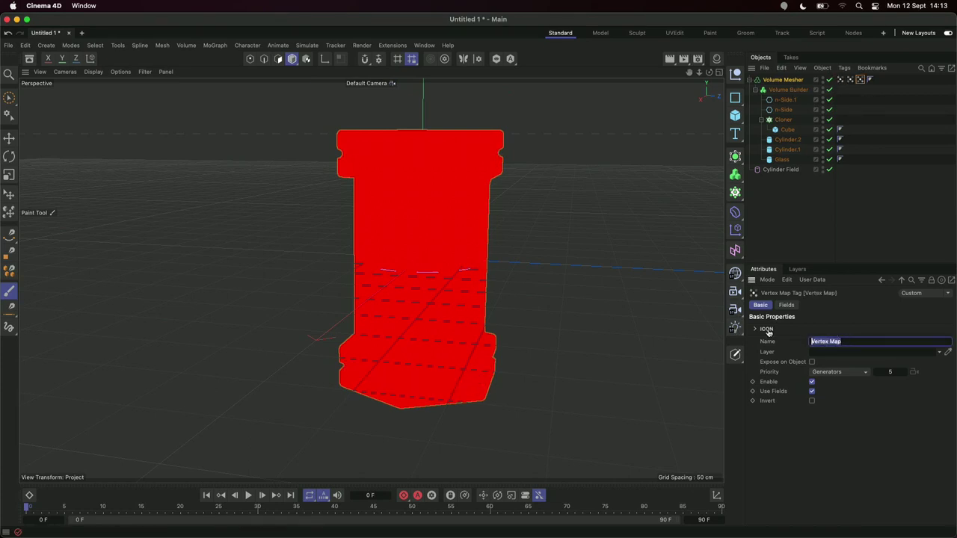
{"action": "type", "text": "Curve Original"}
{"action": "key", "text": "Return"}
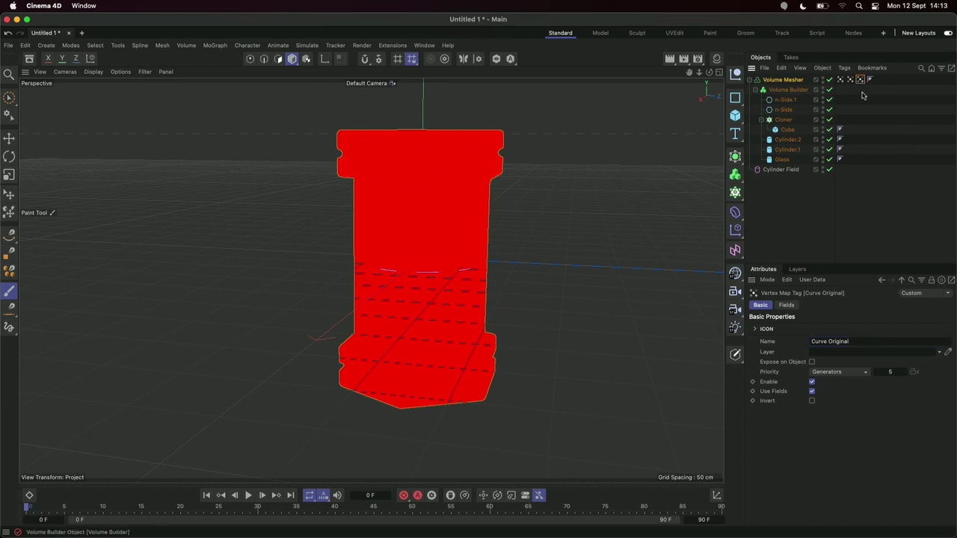
- Add the Volume Mesher to Curve Original's fields, using Curvature mode with a reference radius of 9.6 cm
{"action": "left_click", "coordinate": [794, 305]}
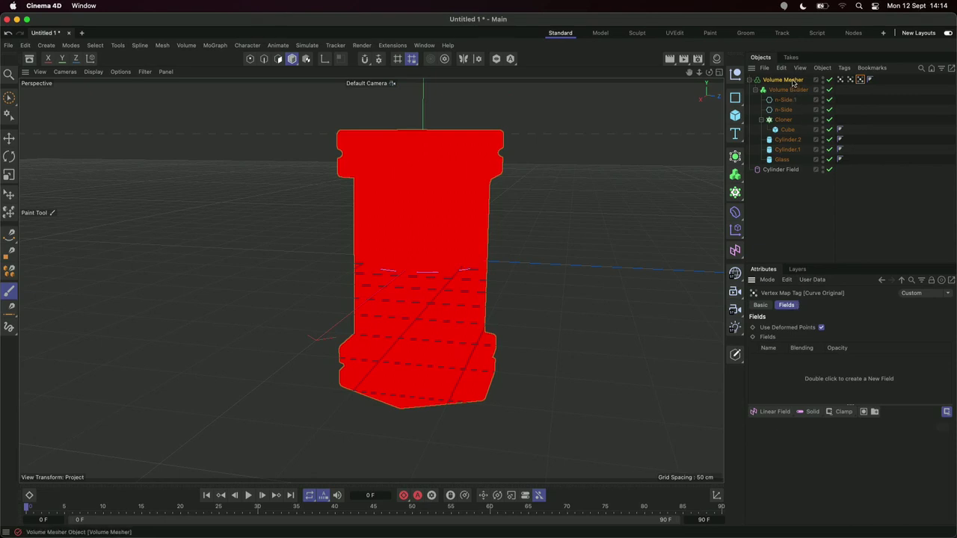
{"action": "left_click_drag", "start_coordinate": [795, 83], "coordinate": [807, 370]}
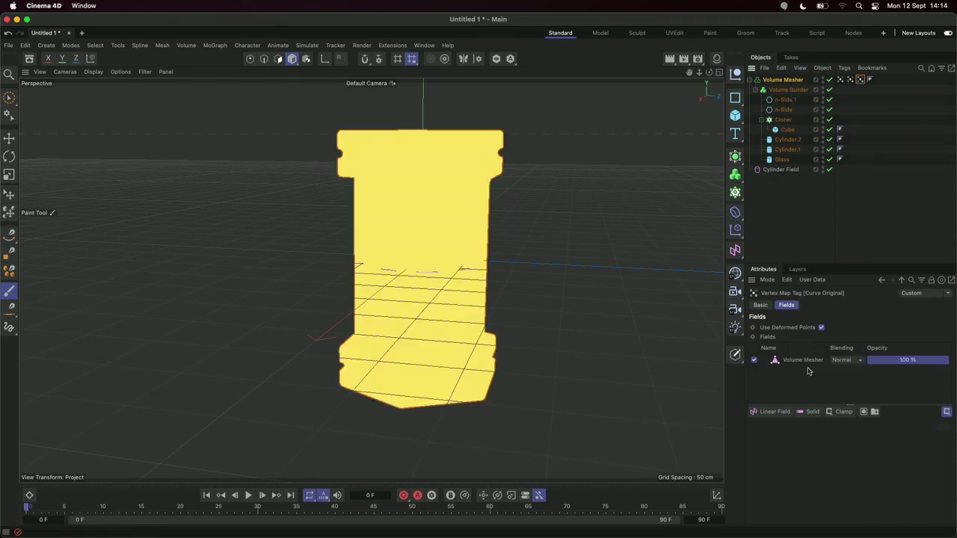
{"action": "left_click", "coordinate": [808, 361]}
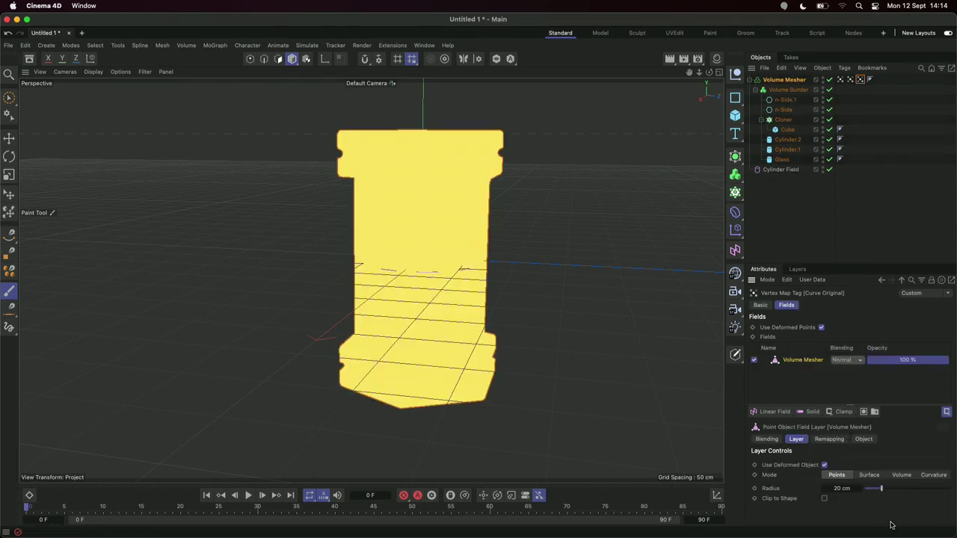
{"action": "left_click", "coordinate": [926, 476]}
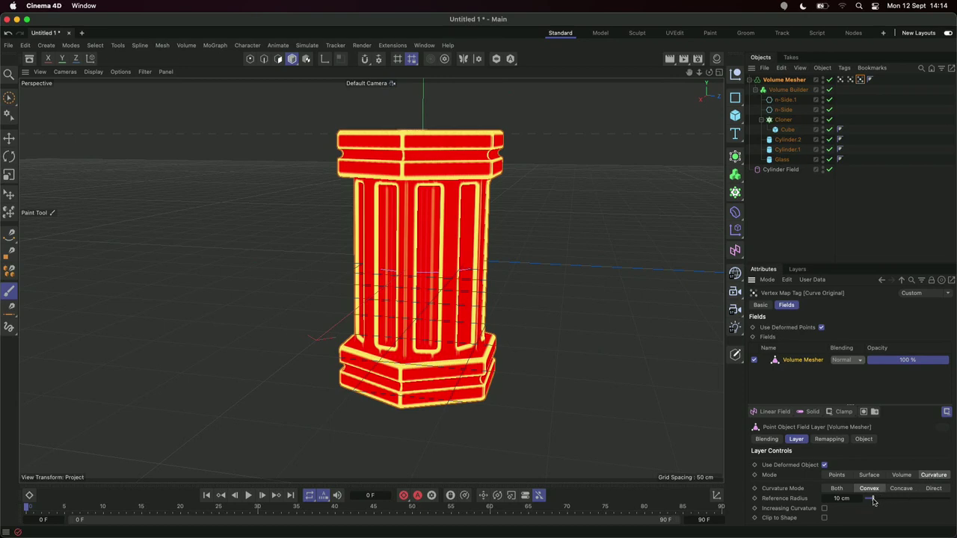
{"action": "mouse_move", "coordinate": [874, 499]}
{"action": "left_mouse_down"}
{"action": "mouse_move", "coordinate": [901, 502]}
{"action": "mouse_move", "coordinate": [871, 502]}
{"action": "left_mouse_up"}
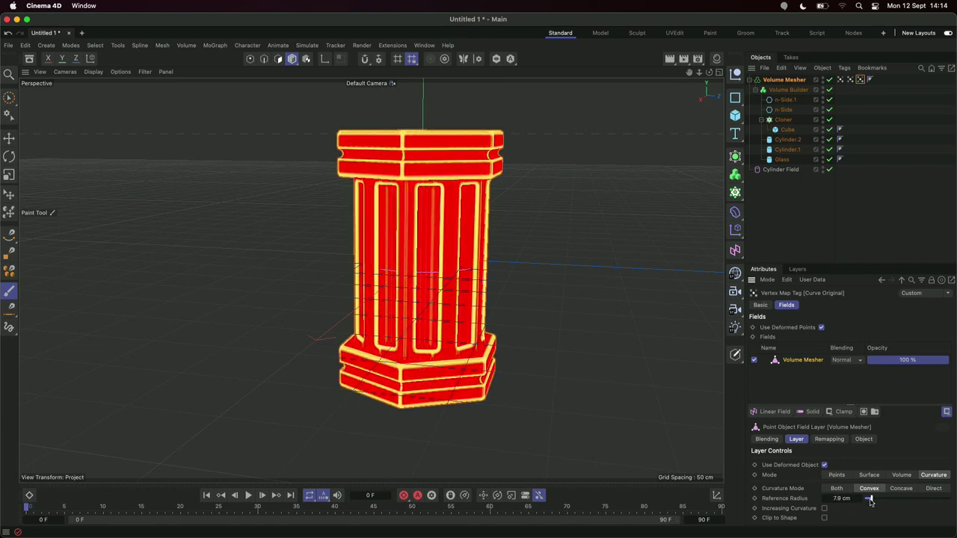
{"action": "left_click_drag", "start_coordinate": [871, 503], "coordinate": [873, 502]}
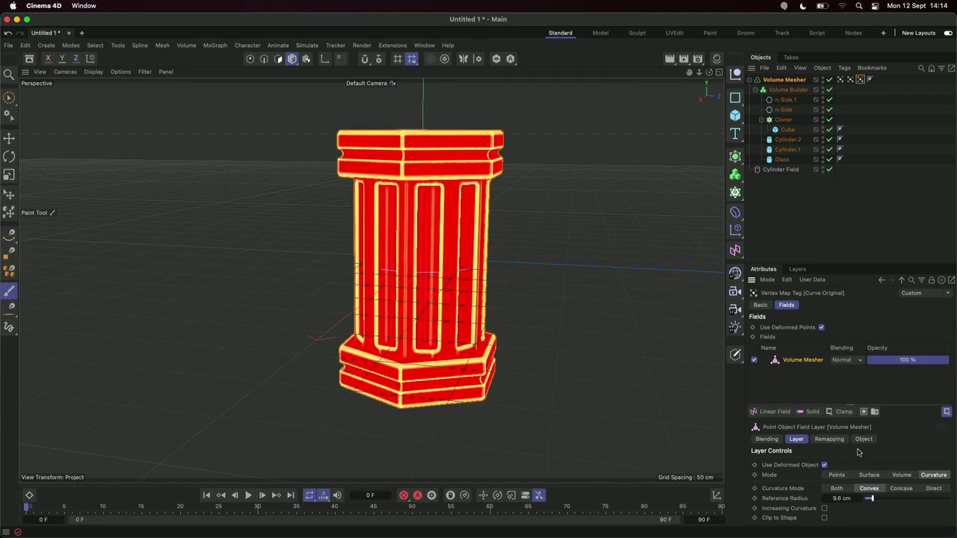
- Add a fourth Vertex Map tag to the Volume Mesher, place it after the others and name it Curve Final
{"action": "left_click", "coordinate": [845, 68]}
{"action": "mouse_move", "coordinate": [869, 162]}
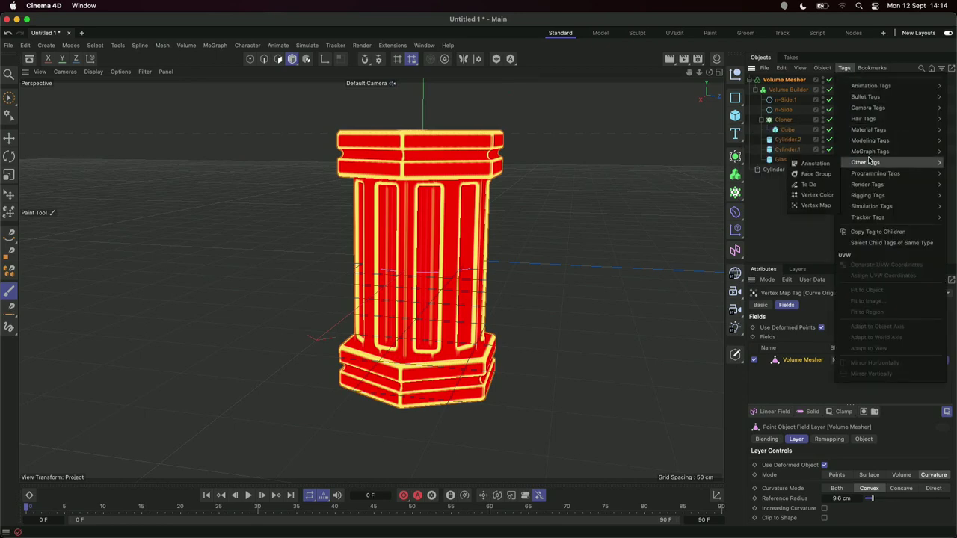
{"action": "left_click", "coordinate": [816, 205]}
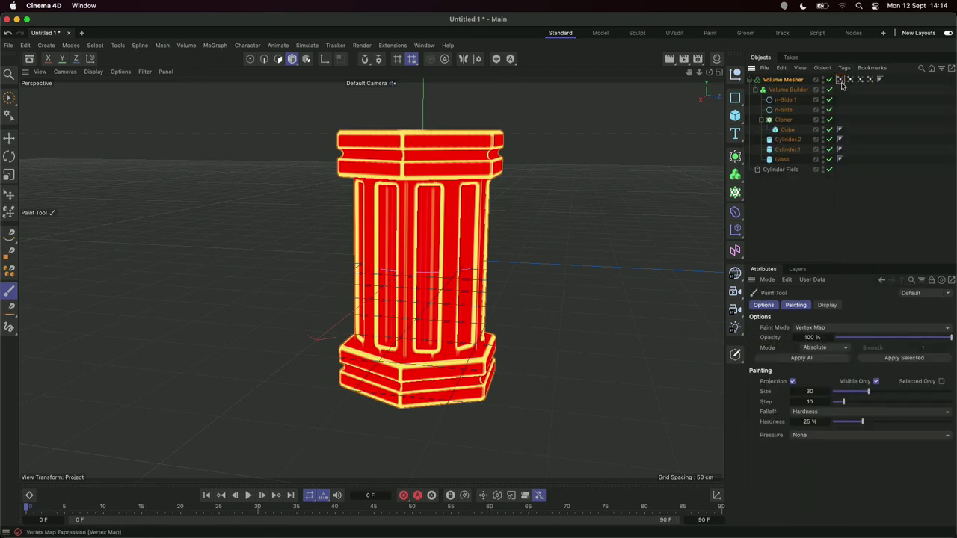
{"action": "left_click", "coordinate": [870, 80]}
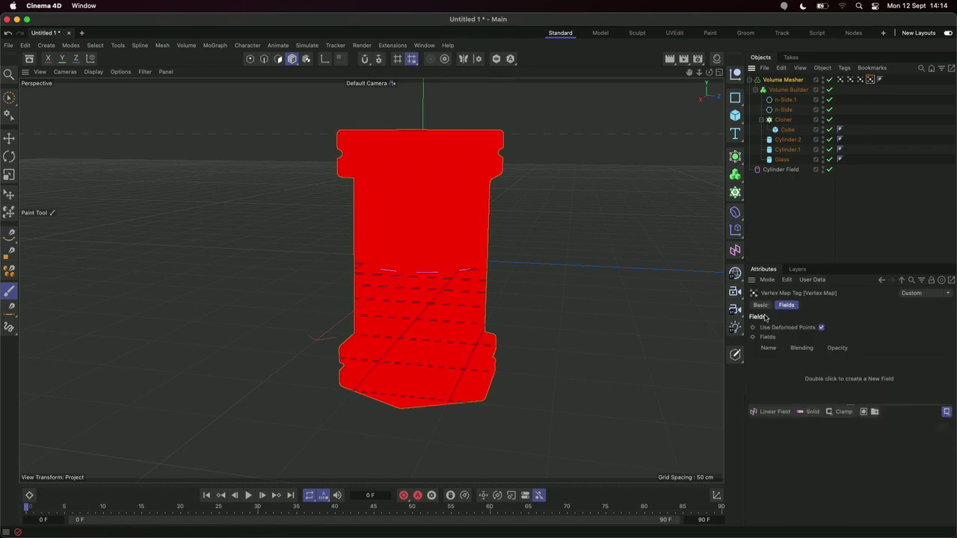
{"action": "left_click", "coordinate": [842, 341]}
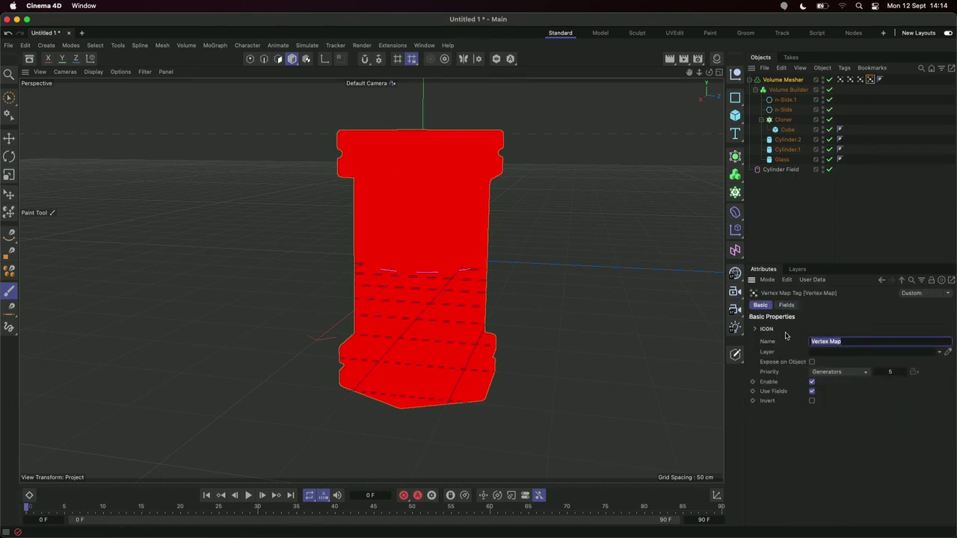
{"action": "type", "text": "Curve Final"}
{"action": "key", "text": "Return"}
{"action": "left_click", "coordinate": [786, 305]}
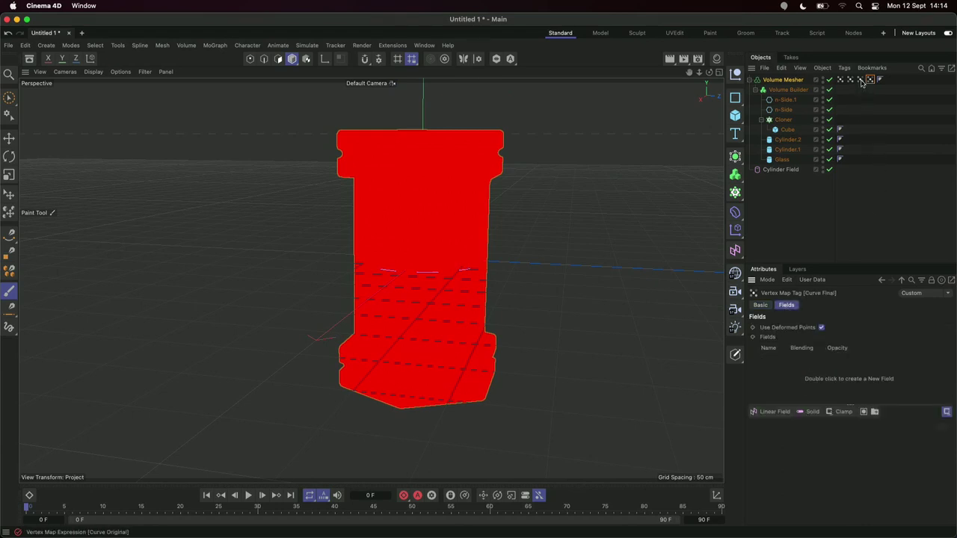
- Add the Curve Original map to Curve Final's fields, with its mode set to Average and radius to 7 cm
{"action": "left_click_drag", "start_coordinate": [861, 82], "coordinate": [825, 362]}
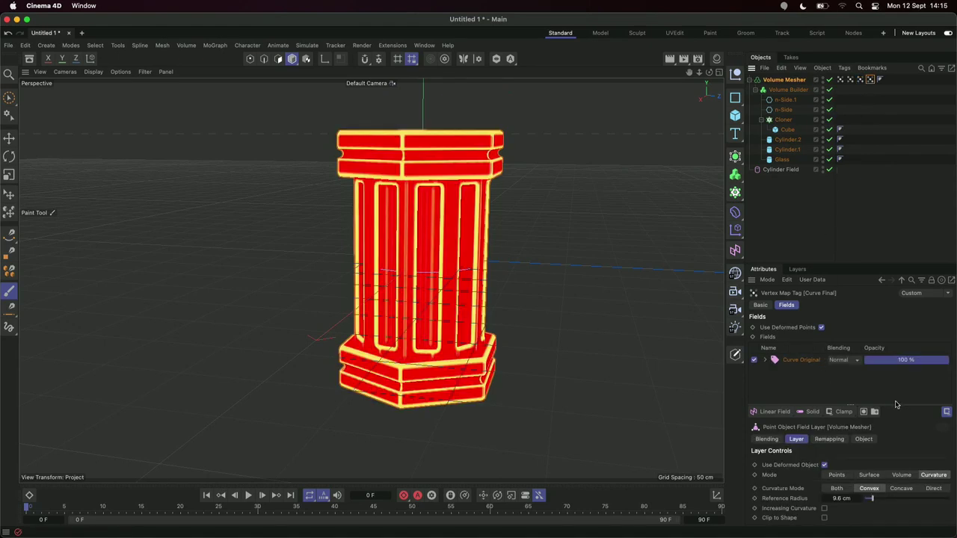
{"action": "left_click", "coordinate": [808, 364]}
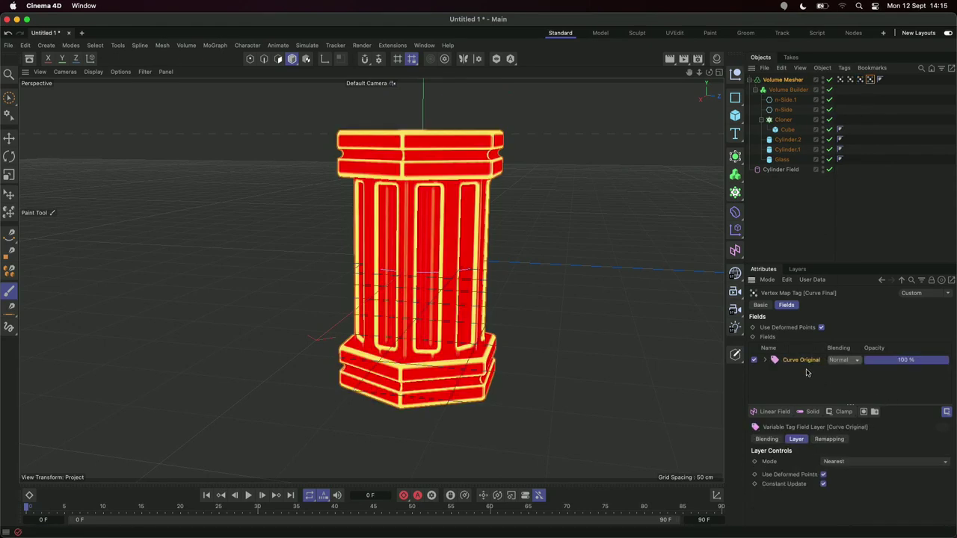
{"action": "left_click", "coordinate": [853, 462]}
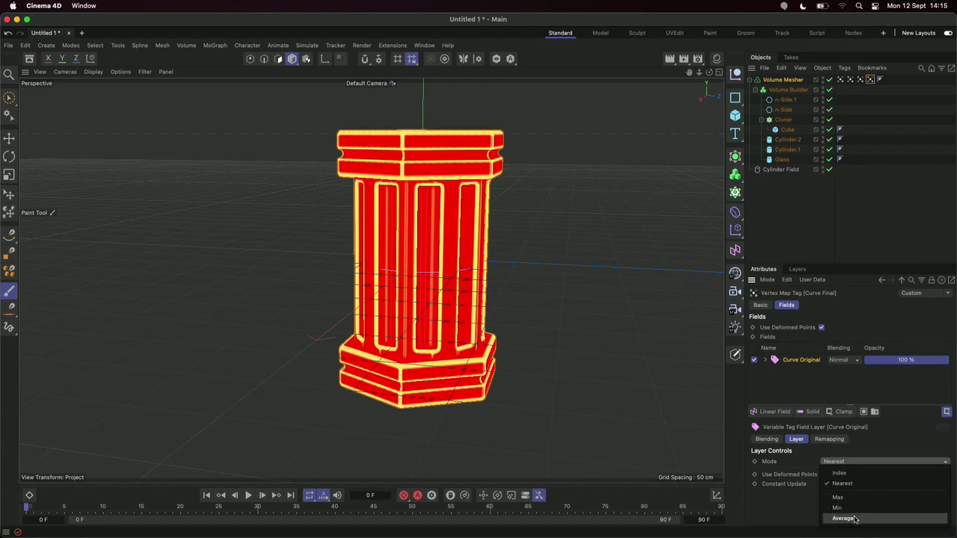
{"action": "left_click", "coordinate": [843, 519]}
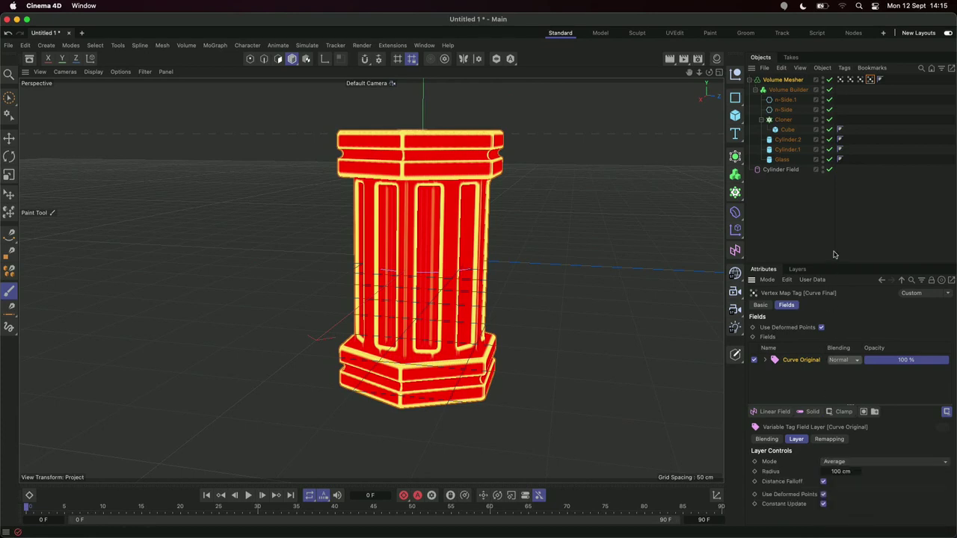
{"action": "left_click_drag", "start_coordinate": [837, 471], "coordinate": [842, 472]}
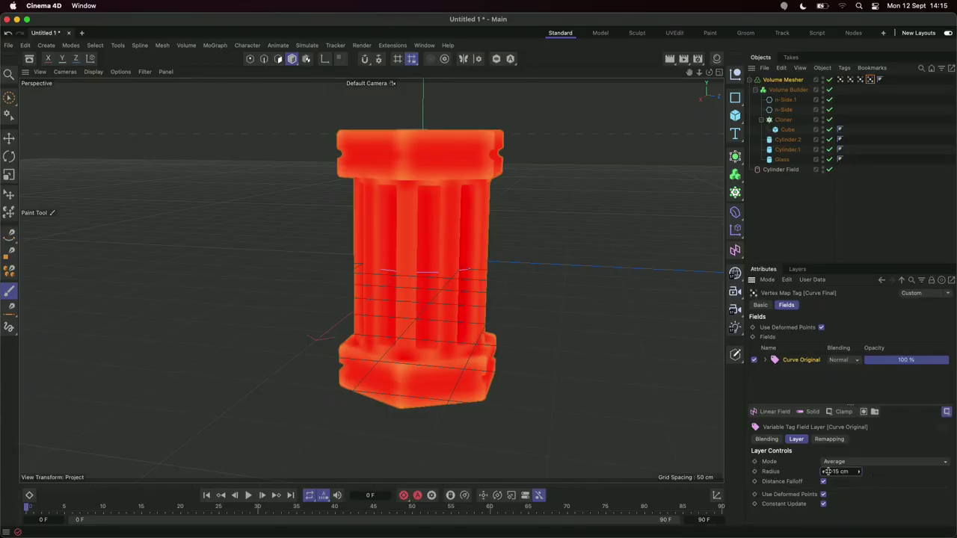
{"action": "left_click", "coordinate": [854, 471]}
{"action": "type", "text": "7"}
{"action": "key", "text": "Return"}
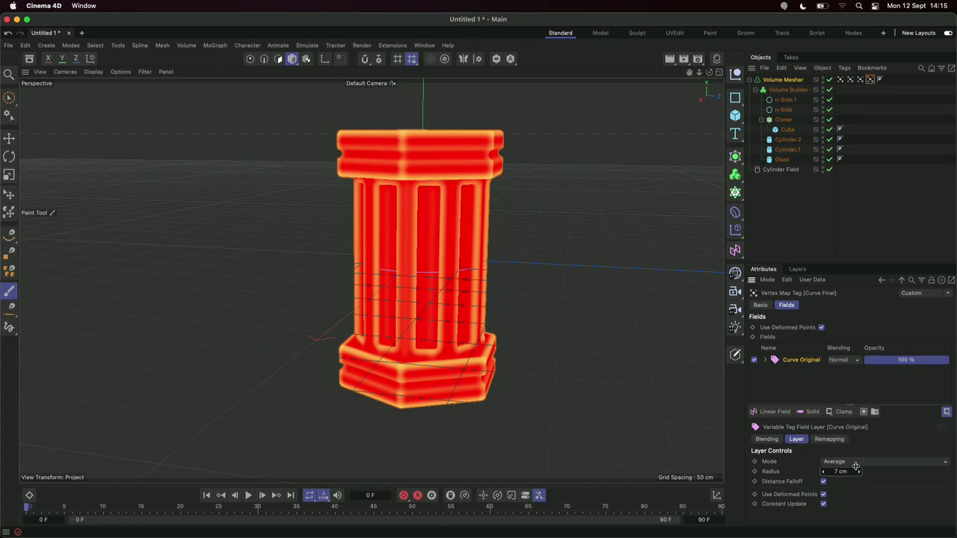
- Add a Shader Field with a Noise shader to Curve Final and set its blending to Subtract
{"action": "left_click", "coordinate": [786, 417]}
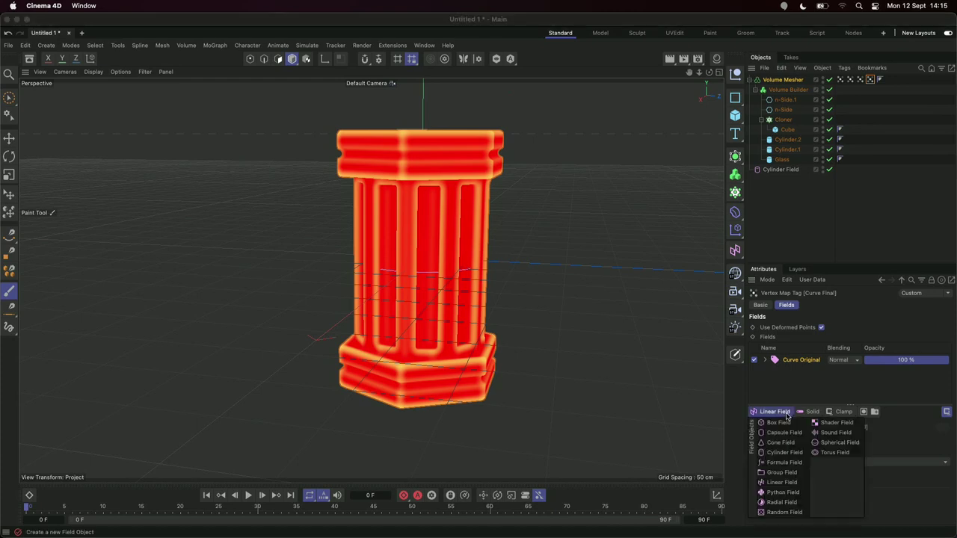
{"action": "left_click", "coordinate": [826, 423]}
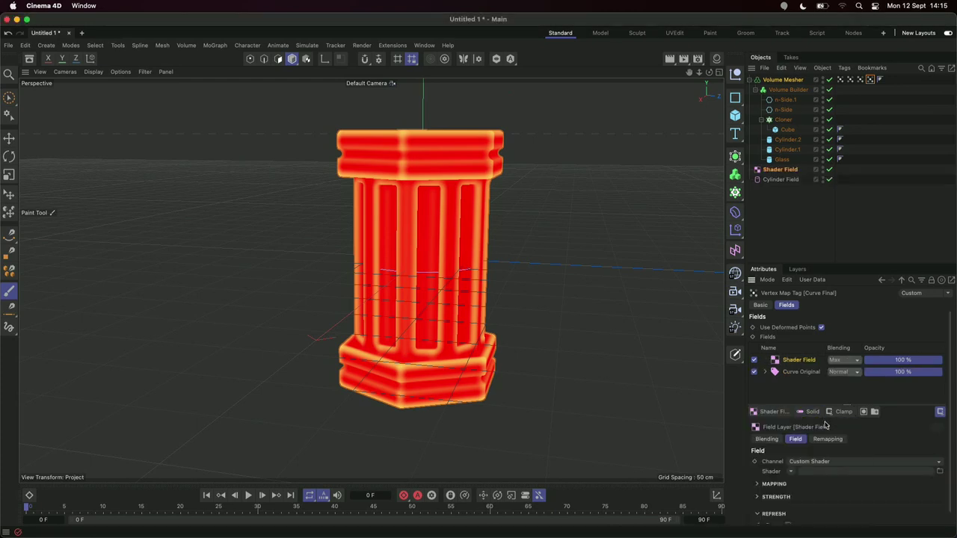
{"action": "left_click", "coordinate": [791, 472]}
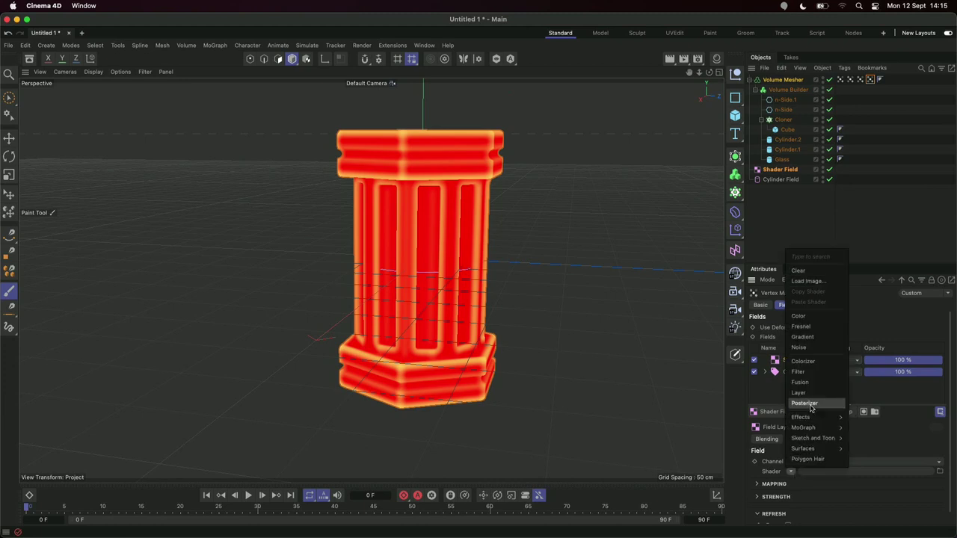
{"action": "left_click", "coordinate": [802, 348]}
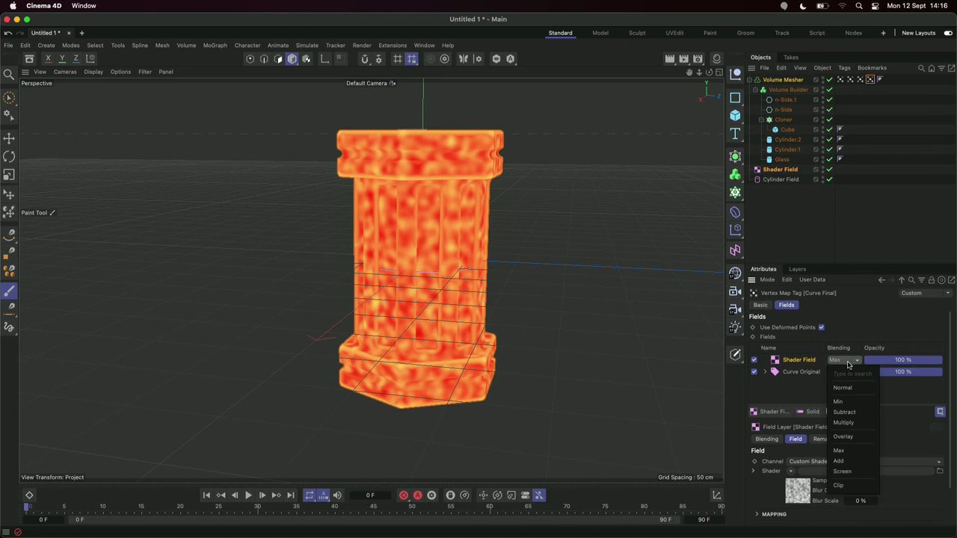
{"action": "left_click", "coordinate": [855, 413]}
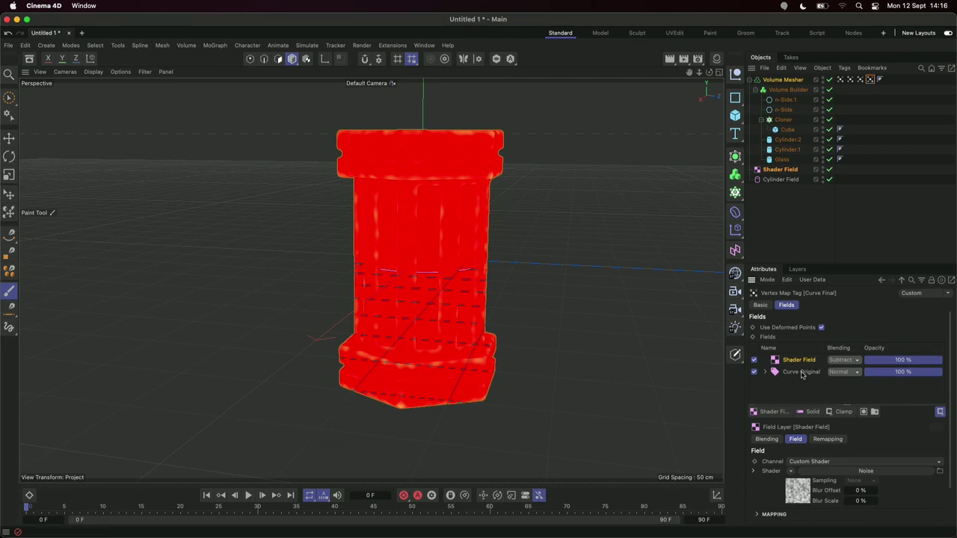
- Set the Shader Field's noise type to Turbulence and check the Glass vertex map
{"action": "scroll", "coordinate": [805, 378], "scroll_direction": "down", "scroll_amount": 1}
{"action": "left_click", "coordinate": [805, 494]}
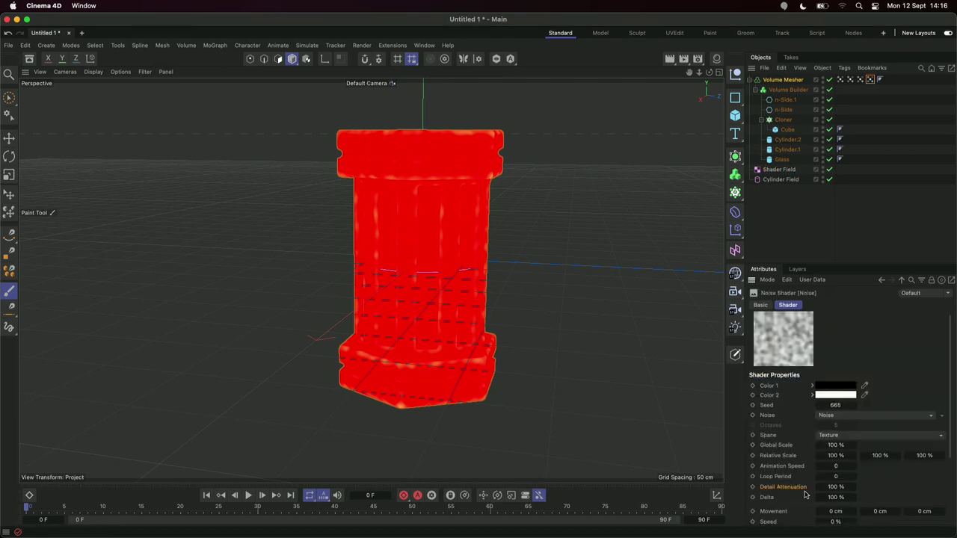
{"action": "left_click", "coordinate": [851, 416]}
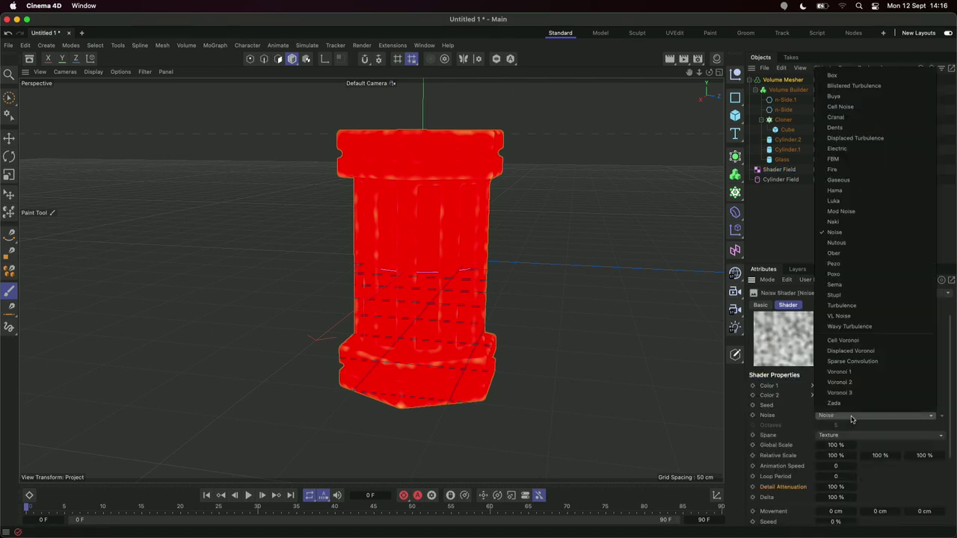
{"action": "left_click", "coordinate": [843, 306]}
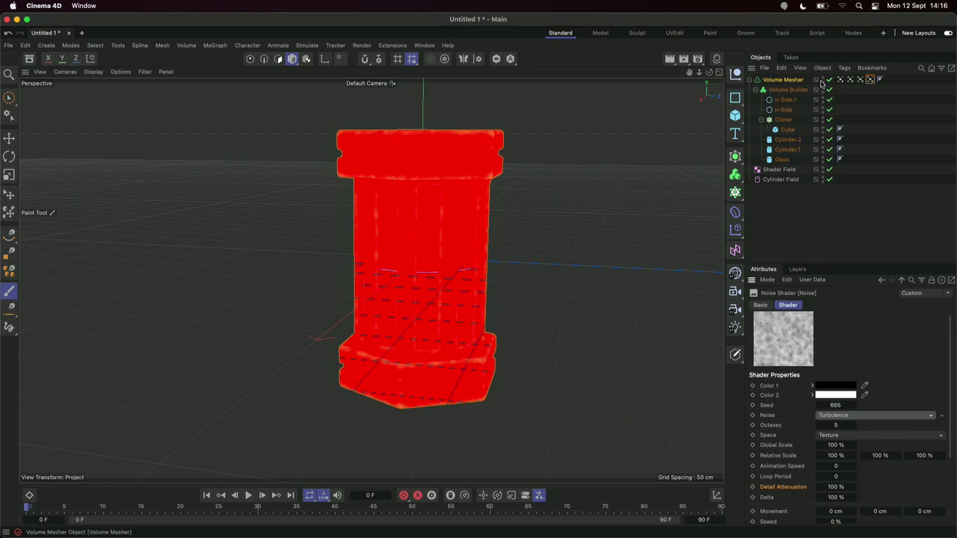
{"action": "left_click", "coordinate": [850, 80]}
{"action": "left_click", "coordinate": [851, 80]}
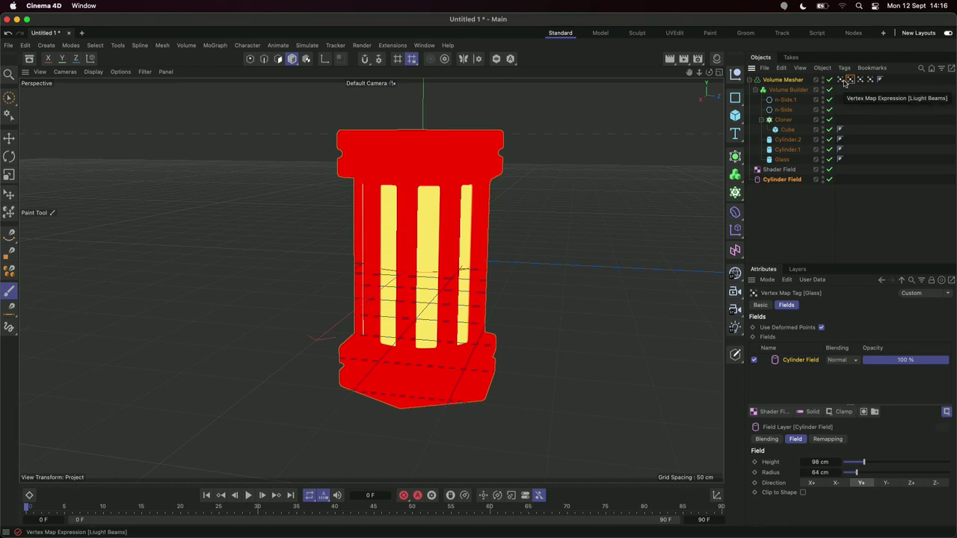
- Review the Volume Mesher's vertex maps and set the Low Clip of Curve Final's Turbulence noise to 37%
{"action": "left_click", "coordinate": [842, 81]}
{"action": "left_click", "coordinate": [860, 80]}
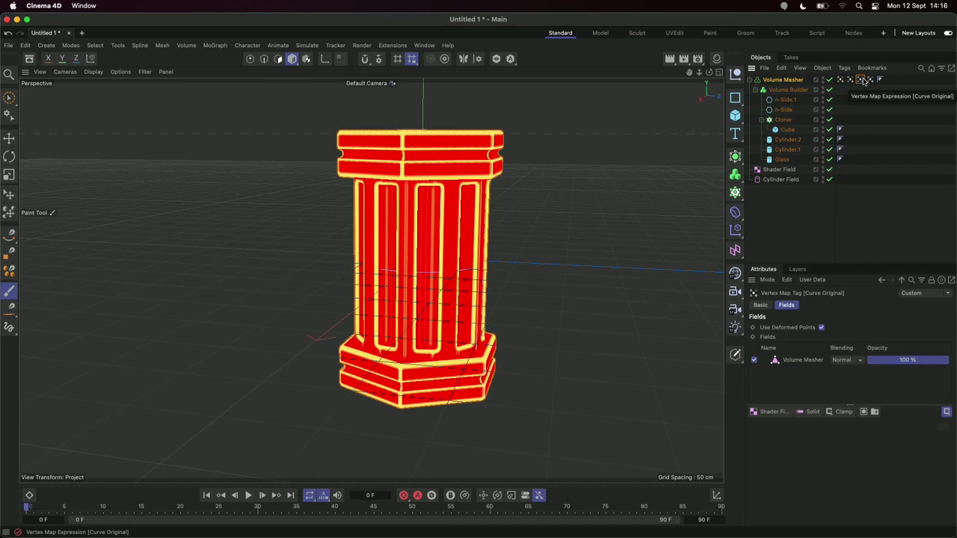
{"action": "left_click", "coordinate": [869, 79]}
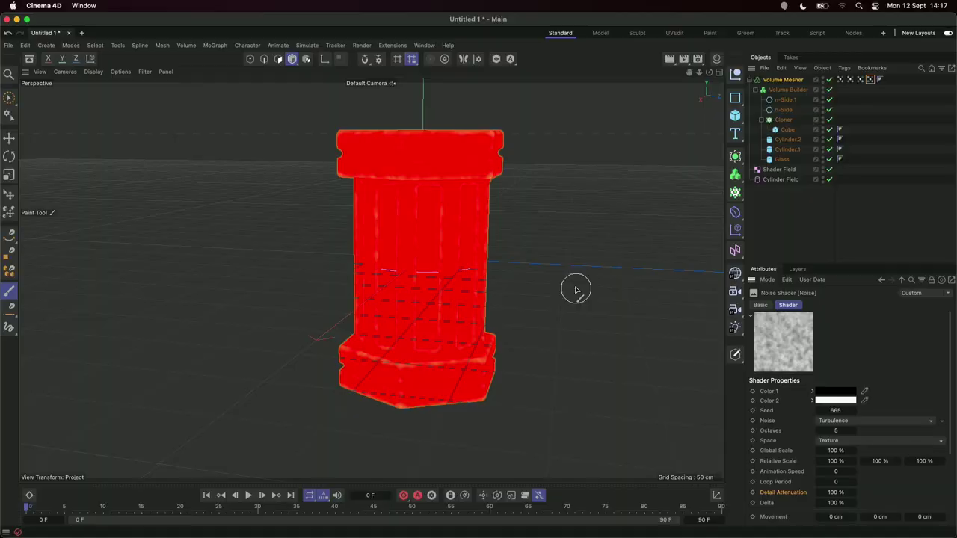
{"action": "left_click_drag", "start_coordinate": [948, 358], "coordinate": [947, 437]}
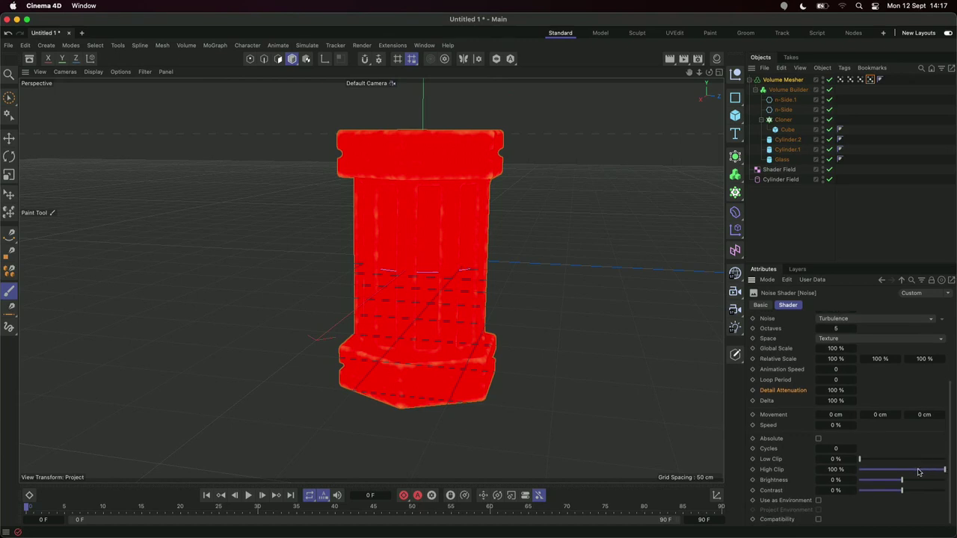
{"action": "left_click_drag", "start_coordinate": [868, 463], "coordinate": [891, 462]}
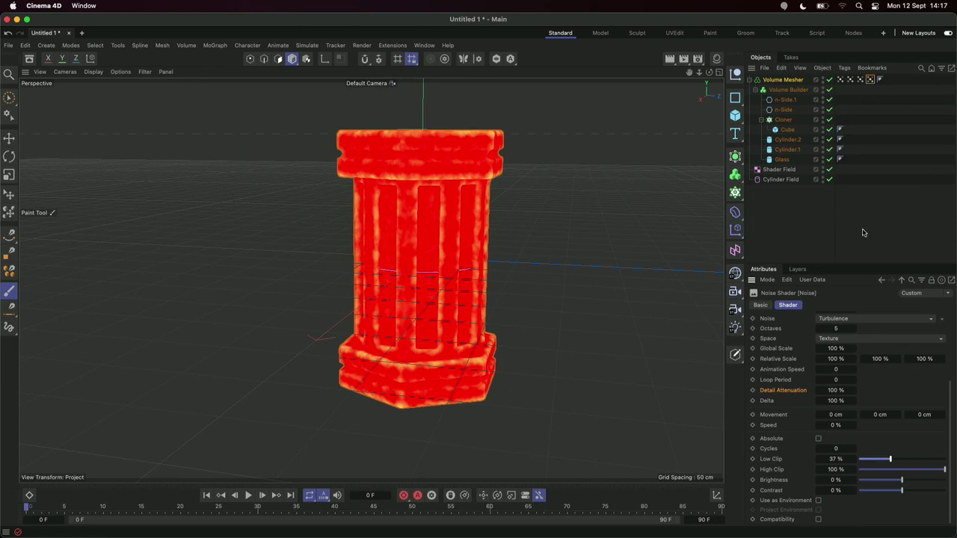
{"action": "scroll", "coordinate": [951, 396], "scroll_direction": "up", "scroll_amount": 5}
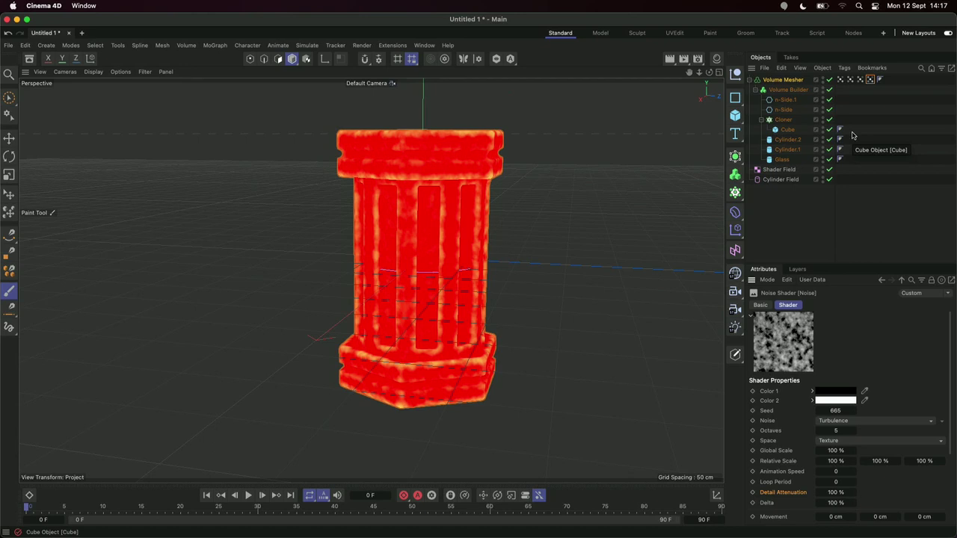
{"action": "left_click", "coordinate": [853, 95]}
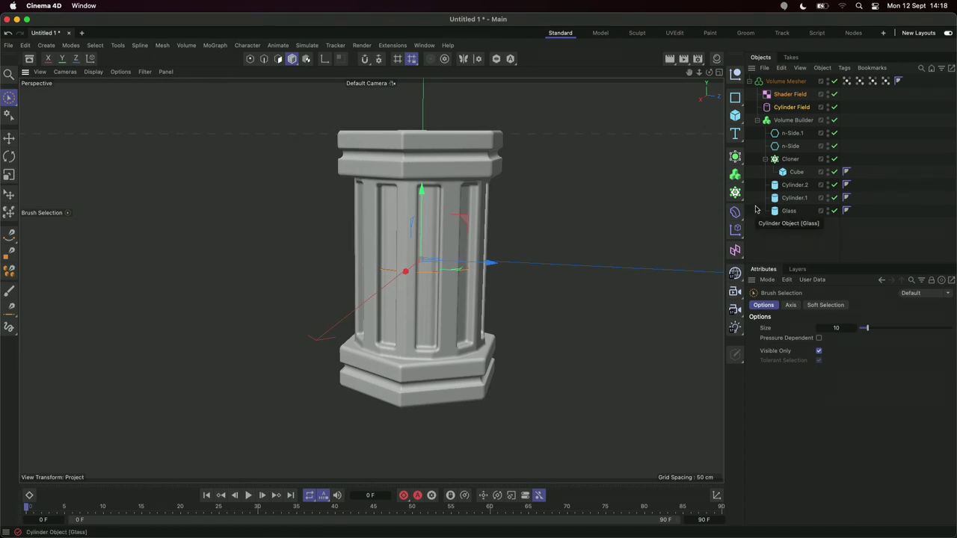
- Add a Plane to the scene and scale it up uniformly into a large floor beneath the canister
{"action": "left_click", "coordinate": [735, 116]}
{"action": "left_click", "coordinate": [775, 149]}
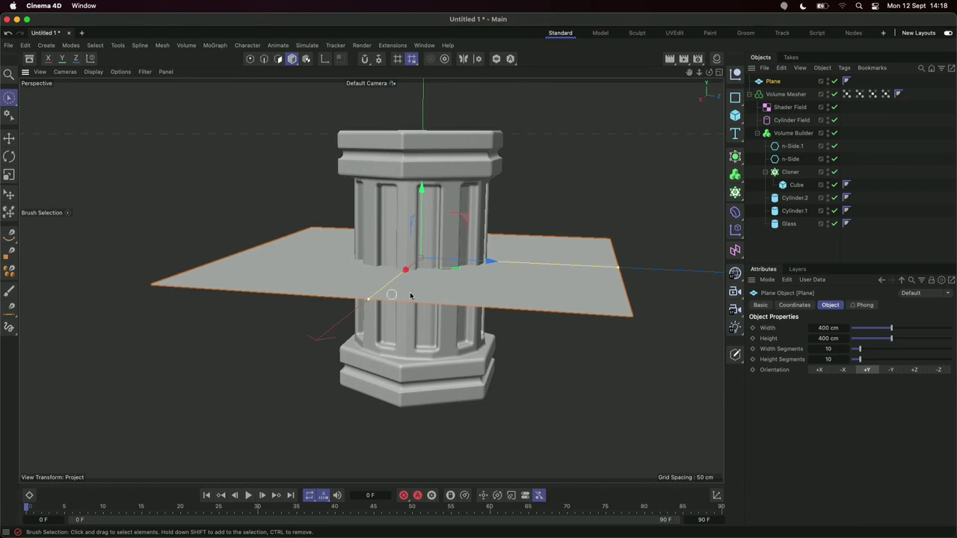
{"action": "key", "text": "t"}
{"action": "mouse_move", "coordinate": [316, 272]}
{"action": "left_mouse_down"}
{"action": "mouse_move", "coordinate": [301, 252]}
{"action": "mouse_move", "coordinate": [363, 267]}
{"action": "mouse_move", "coordinate": [352, 292]}
{"action": "left_mouse_up"}
{"action": "key", "text": "space"}
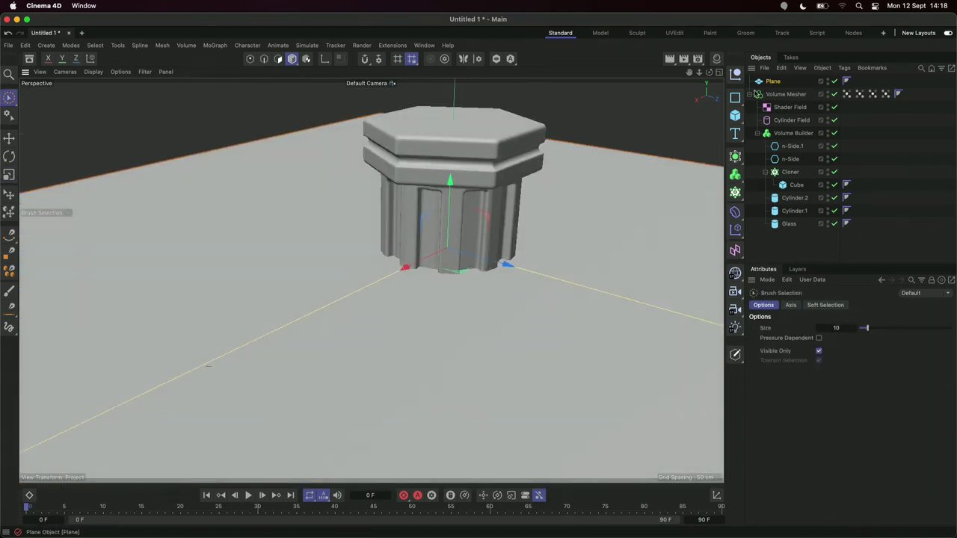
- Use the Place tool to lay the Volume Mesher canister on its side on the floor plane
{"action": "left_click", "coordinate": [786, 94]}
{"action": "left_click", "coordinate": [9, 193]}
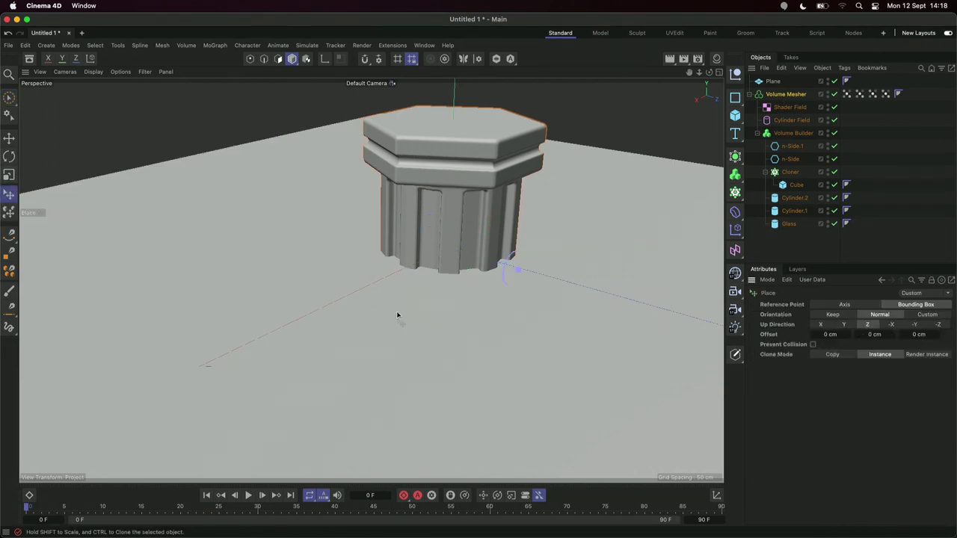
{"action": "left_click_drag", "start_coordinate": [432, 289], "coordinate": [485, 327]}
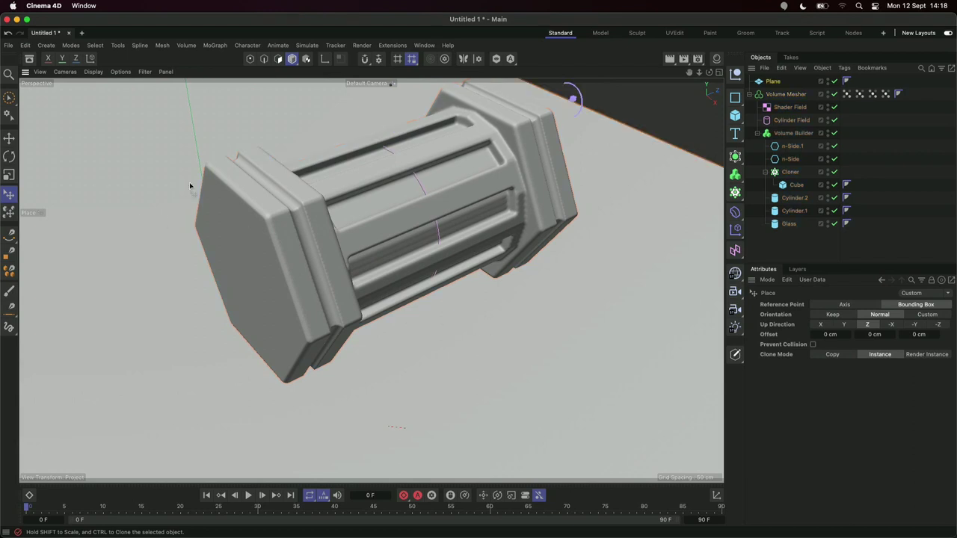
{"action": "left_click", "coordinate": [9, 139]}
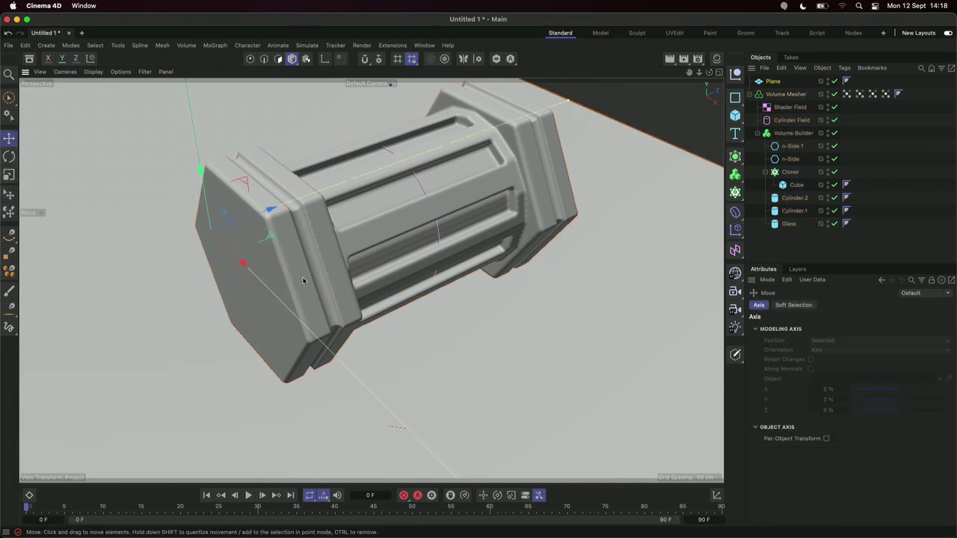
{"action": "left_click_drag", "start_coordinate": [345, 268], "coordinate": [543, 258], "text": "alt"}
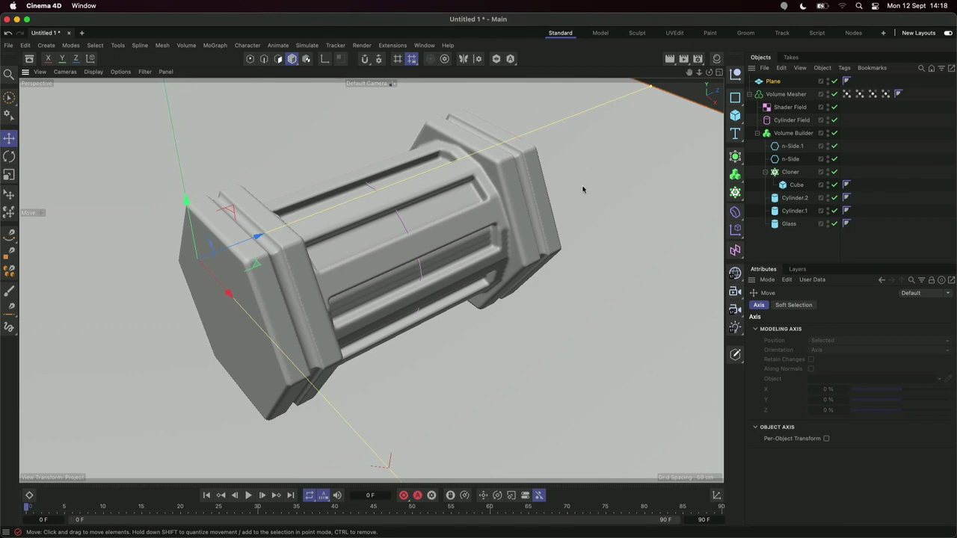
- Change the renderer from Standard to Redshift in the render settings and close them
{"action": "left_click", "coordinate": [698, 58]}
{"action": "left_click", "coordinate": [717, 77]}
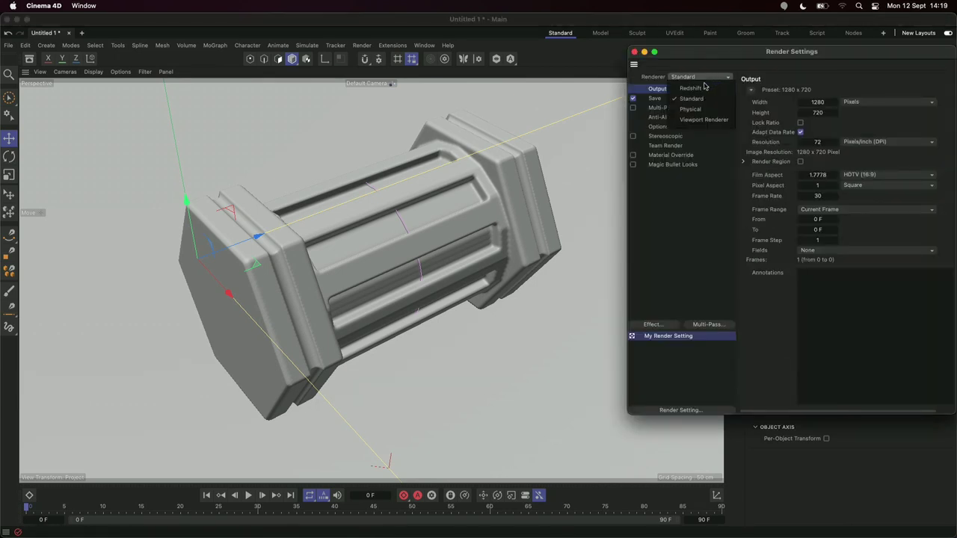
{"action": "left_click", "coordinate": [704, 88]}
{"action": "left_click", "coordinate": [634, 52]}
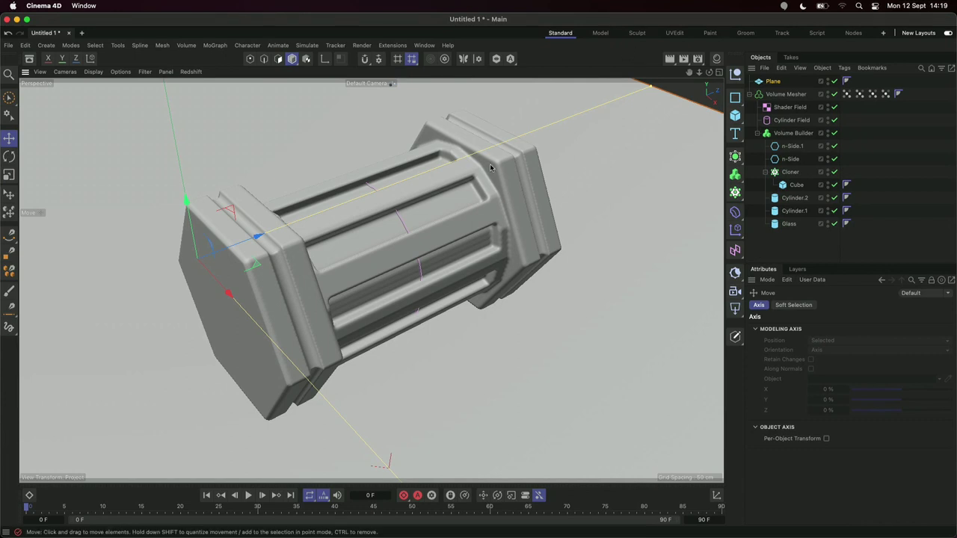
- Open the Redshift RenderView, dock it beside the perspective viewport and start the interactive render of the canister
{"action": "left_click_drag", "start_coordinate": [328, 245], "coordinate": [400, 301], "text": "alt"}
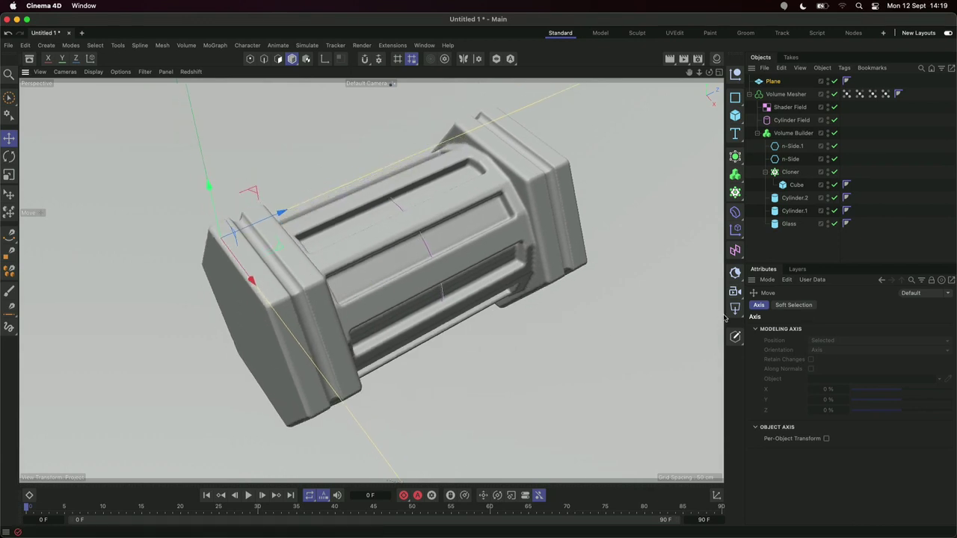
{"action": "left_click_drag", "start_coordinate": [484, 260], "coordinate": [454, 224], "text": "alt"}
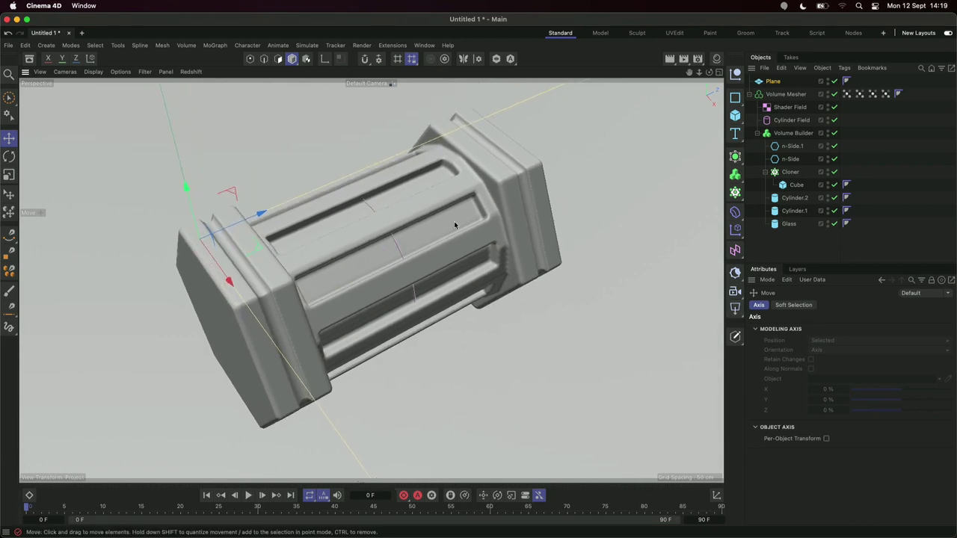
{"action": "left_click", "coordinate": [424, 45]}
{"action": "left_click", "coordinate": [447, 363]}
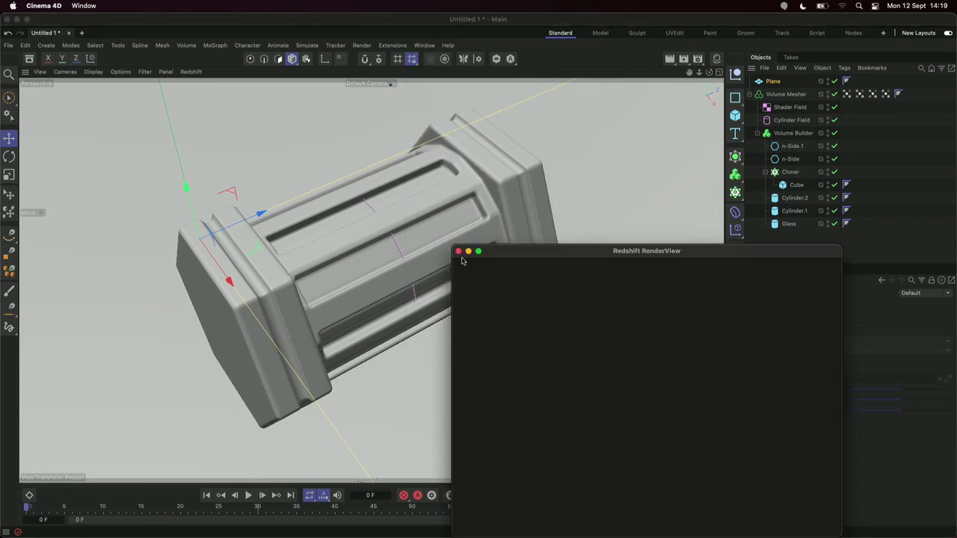
{"action": "left_click_drag", "start_coordinate": [533, 252], "coordinate": [458, 148]}
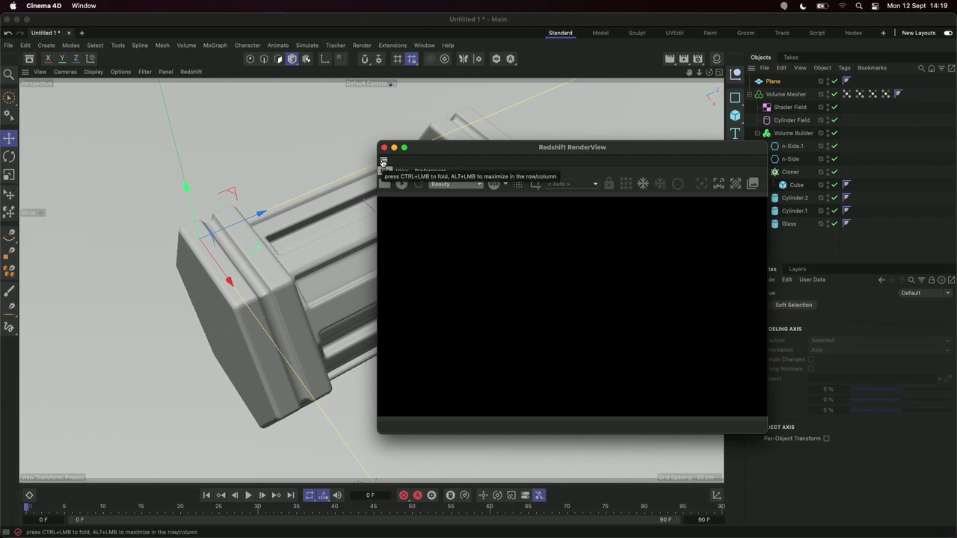
{"action": "left_click_drag", "start_coordinate": [383, 162], "coordinate": [100, 176]}
{"action": "left_click", "coordinate": [43, 105]}
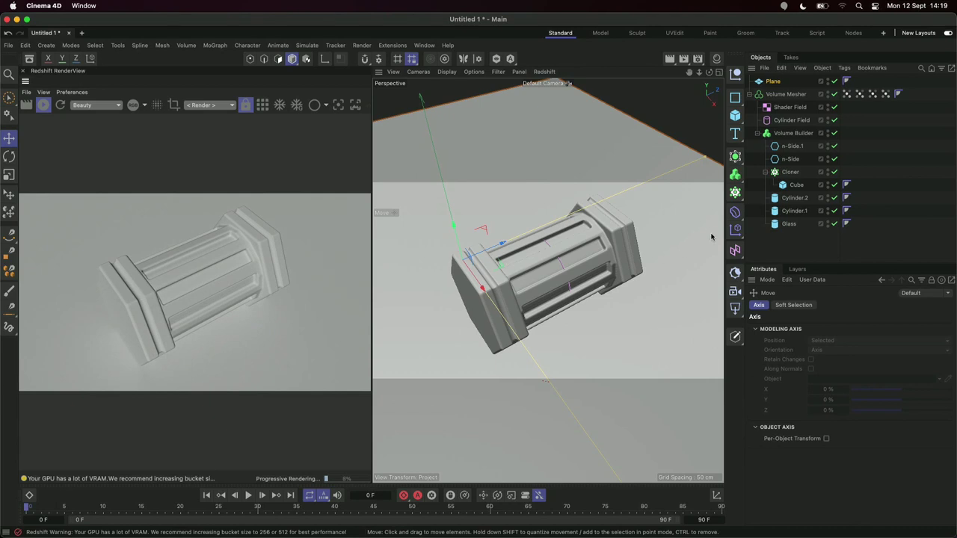
- Add a Redshift Dome Light and assign the empty room GI image from an "hdr" asset search as its texture
{"action": "left_click", "coordinate": [735, 313]}
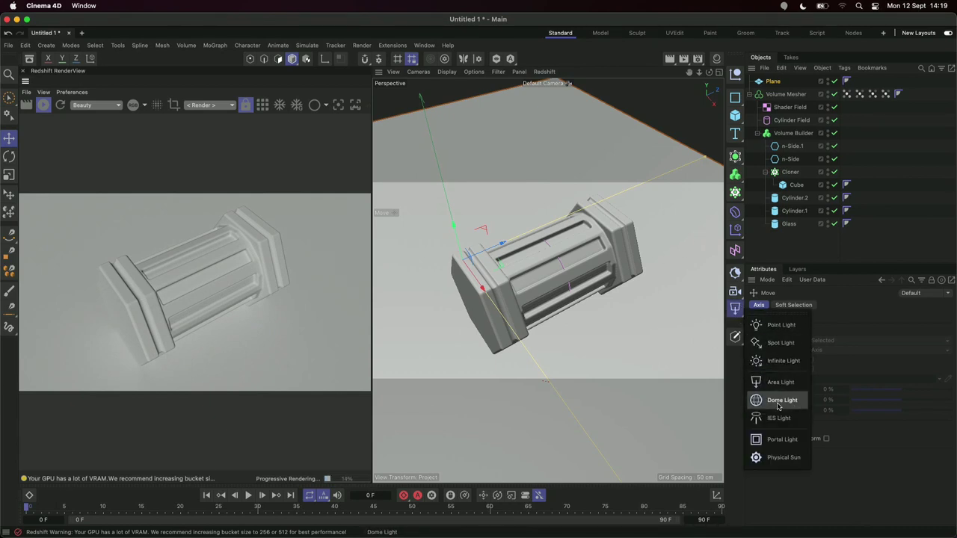
{"action": "left_click", "coordinate": [778, 405]}
{"action": "left_click", "coordinate": [29, 59]}
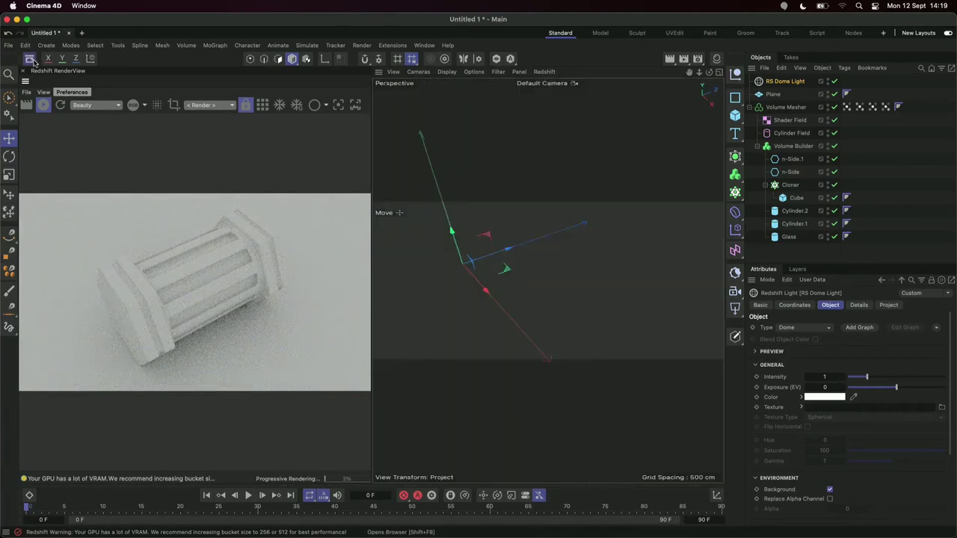
{"action": "left_click", "coordinate": [119, 114]}
{"action": "type", "text": "hdr"}
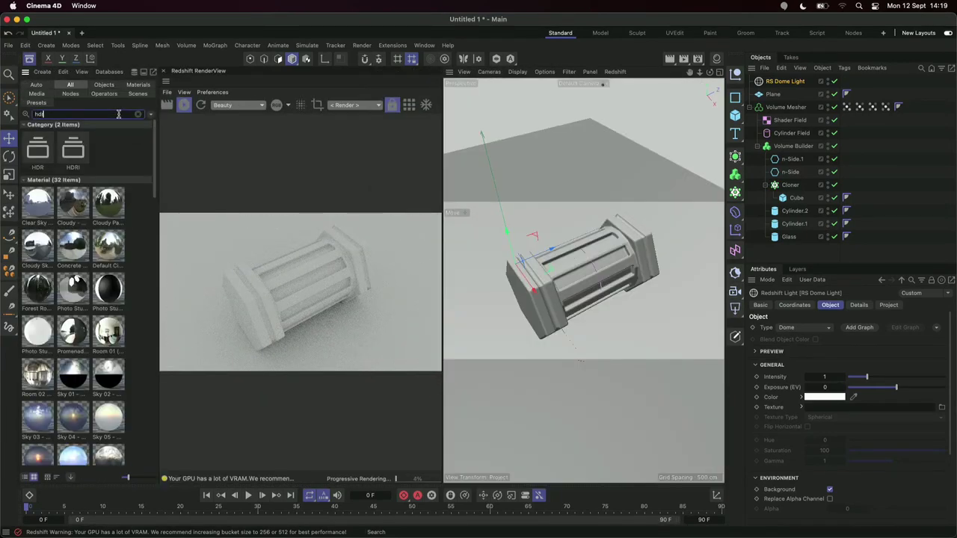
{"action": "scroll", "coordinate": [103, 240], "scroll_direction": "down", "scroll_amount": 8}
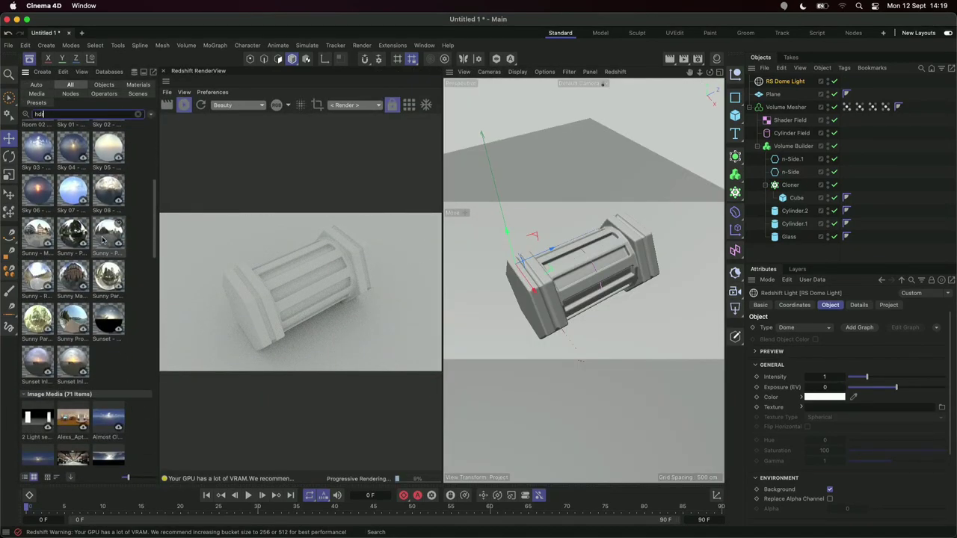
{"action": "scroll", "coordinate": [103, 241], "scroll_direction": "down", "scroll_amount": 5}
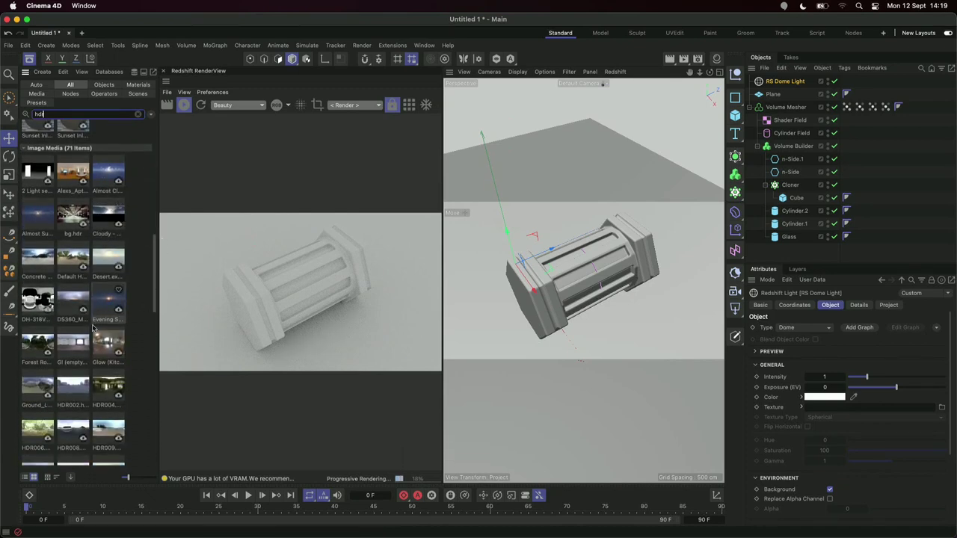
{"action": "left_click", "coordinate": [73, 343]}
{"action": "left_click_drag", "start_coordinate": [892, 414], "coordinate": [890, 408]}
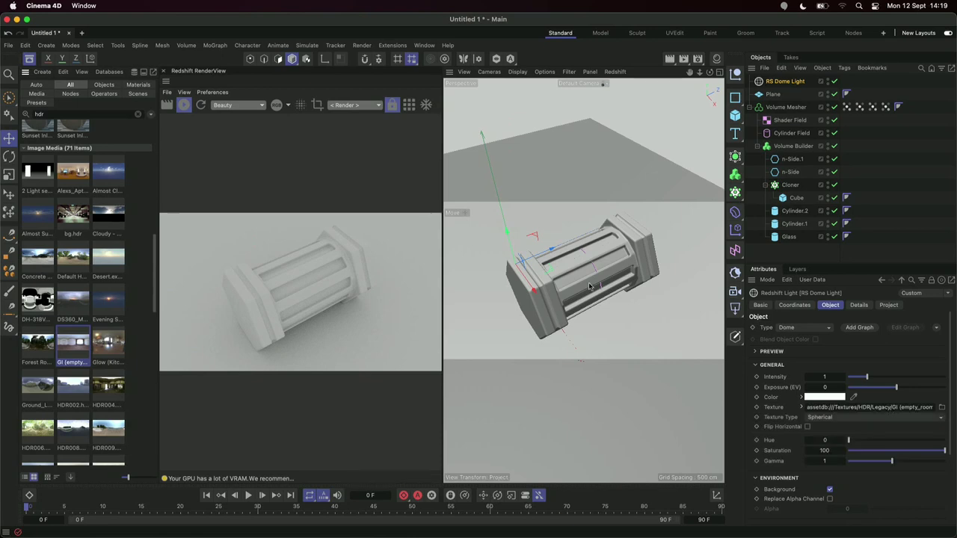
{"action": "left_click", "coordinate": [30, 59]}
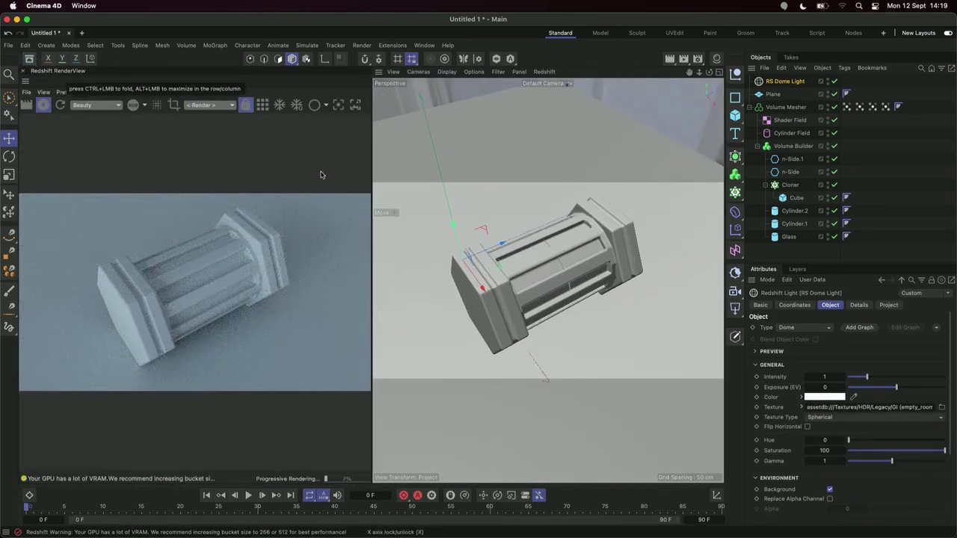
{"action": "left_click_drag", "start_coordinate": [544, 264], "coordinate": [549, 259]}
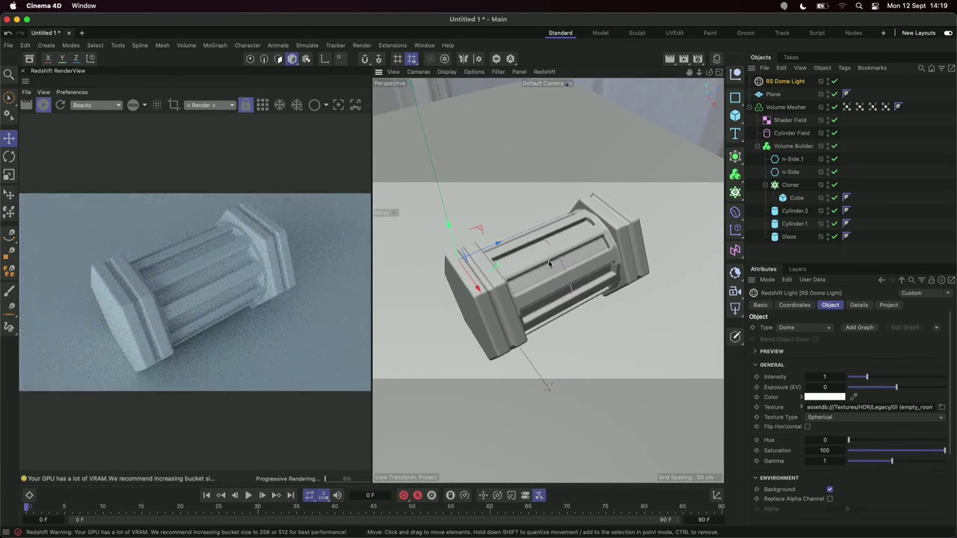
- Create a Redshift Standard material and apply it to the Volume Mesher
{"action": "left_click", "coordinate": [716, 58]}
{"action": "left_click", "coordinate": [675, 72]}
{"action": "mouse_move", "coordinate": [688, 120]}
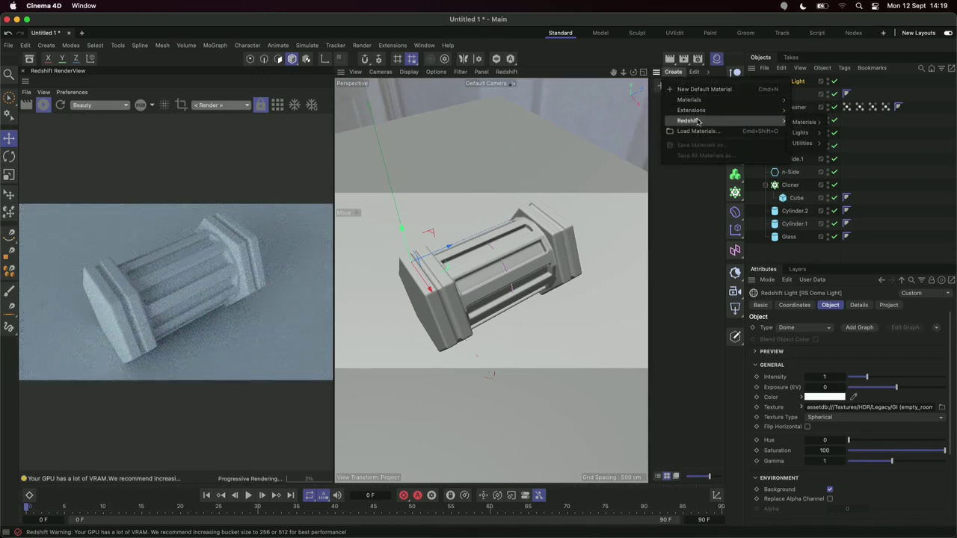
{"action": "mouse_move", "coordinate": [805, 122]}
{"action": "left_click", "coordinate": [851, 250]}
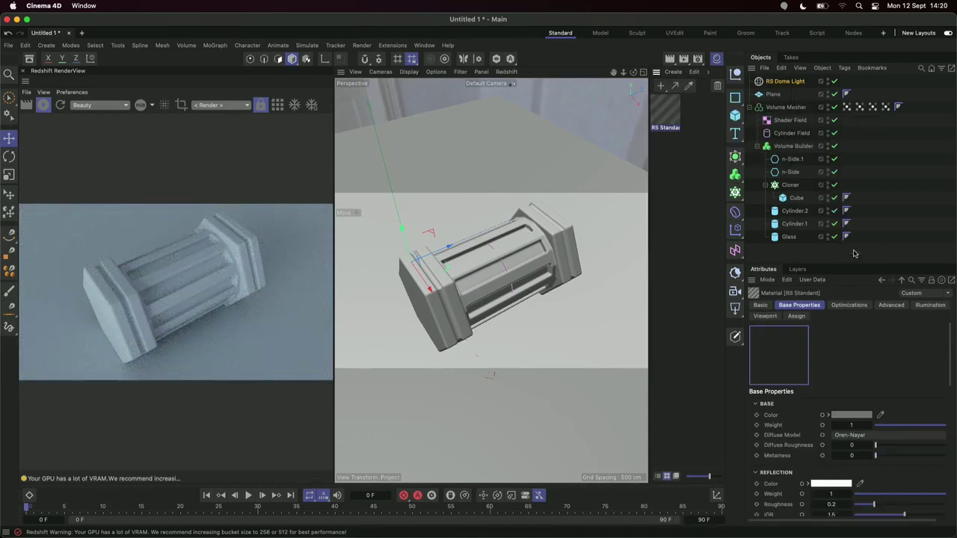
{"action": "left_click_drag", "start_coordinate": [668, 110], "coordinate": [786, 110]}
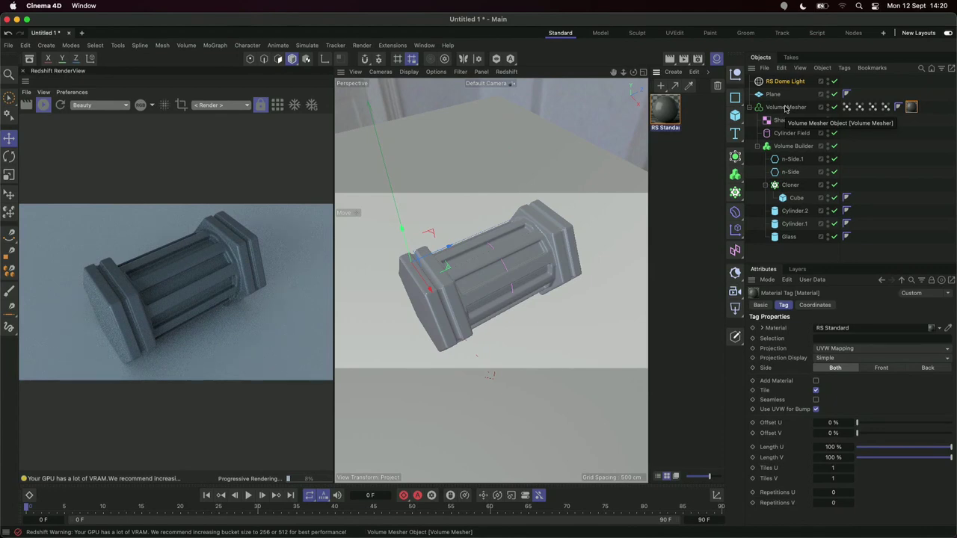
- Open the RS Standard material in the Node Editor and spread its Standard Material and Output nodes apart
{"action": "double_click", "coordinate": [671, 116]}
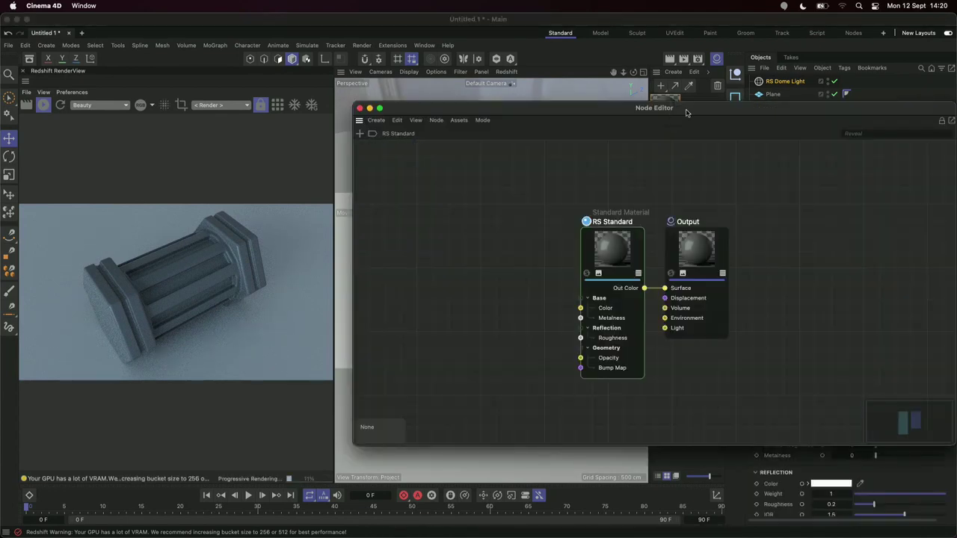
{"action": "left_click_drag", "start_coordinate": [686, 112], "coordinate": [626, 131]}
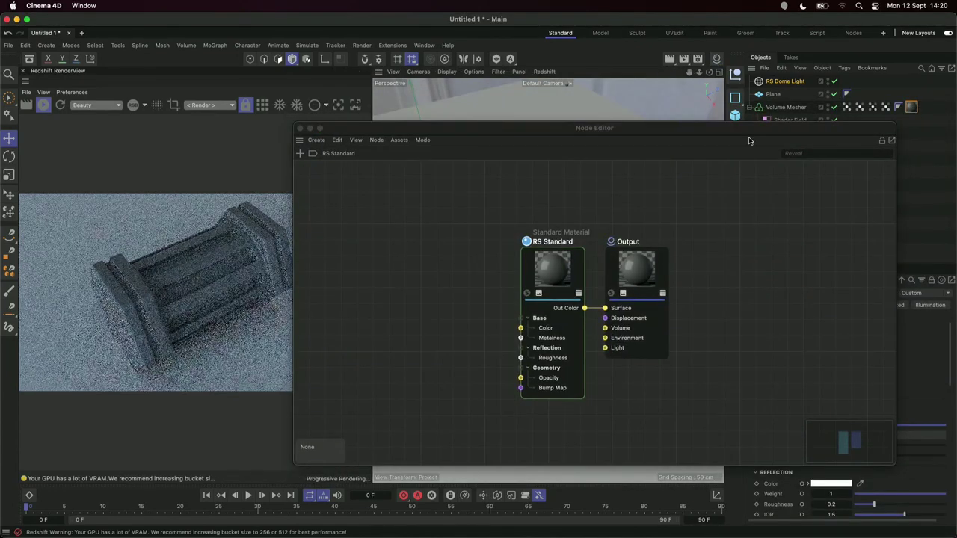
{"action": "left_click_drag", "start_coordinate": [749, 140], "coordinate": [729, 113]}
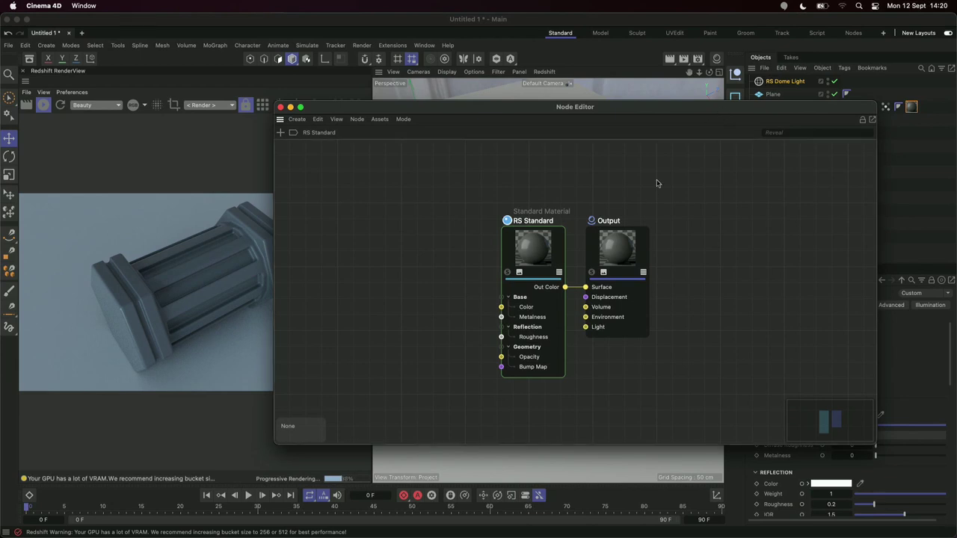
{"action": "left_click_drag", "start_coordinate": [617, 243], "coordinate": [719, 244]}
{"action": "left_click_drag", "start_coordinate": [544, 247], "coordinate": [593, 223]}
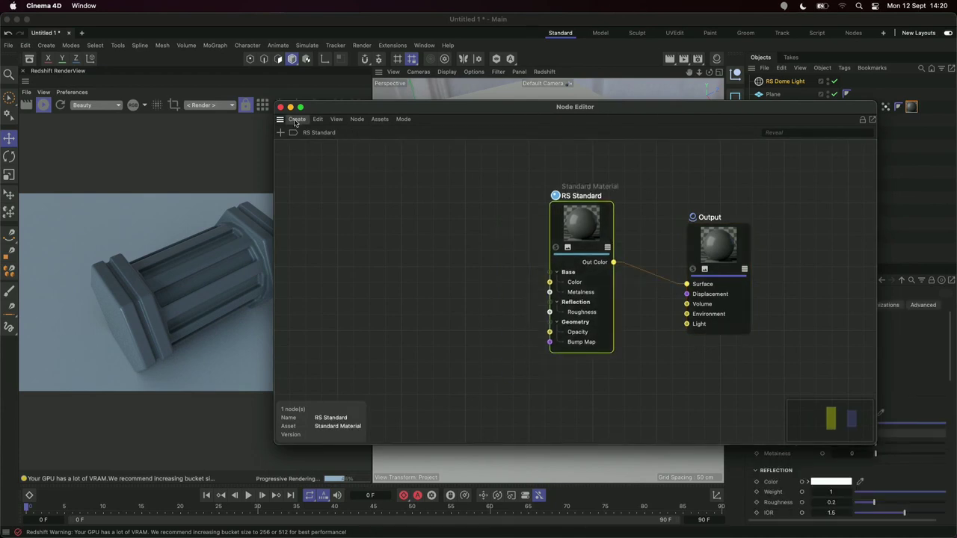
- Dock the Node Editor beneath the perspective viewport, enlarge its area and move the RS Standard node farther from Output
{"action": "left_click_drag", "start_coordinate": [281, 120], "coordinate": [500, 480]}
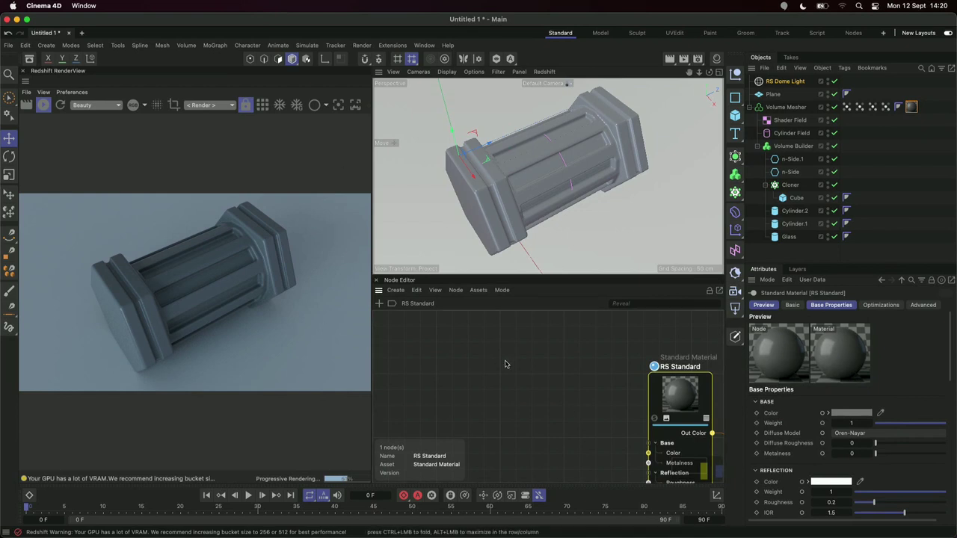
{"action": "left_click", "coordinate": [472, 314]}
{"action": "middle_click_drag", "start_coordinate": [719, 392], "coordinate": [636, 374]}
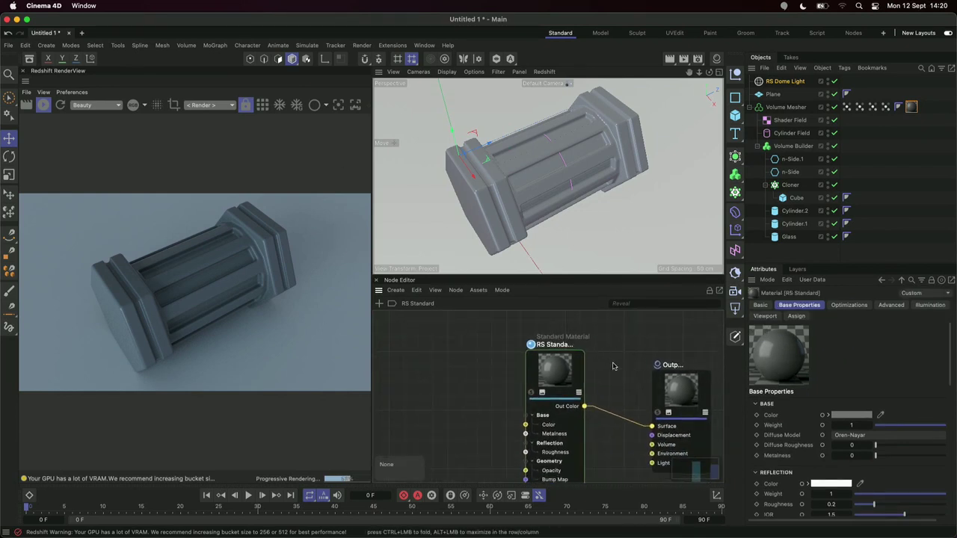
{"action": "middle_click_drag", "start_coordinate": [635, 359], "coordinate": [590, 338]}
{"action": "scroll", "coordinate": [681, 341], "scroll_direction": "down", "scroll_amount": 3}
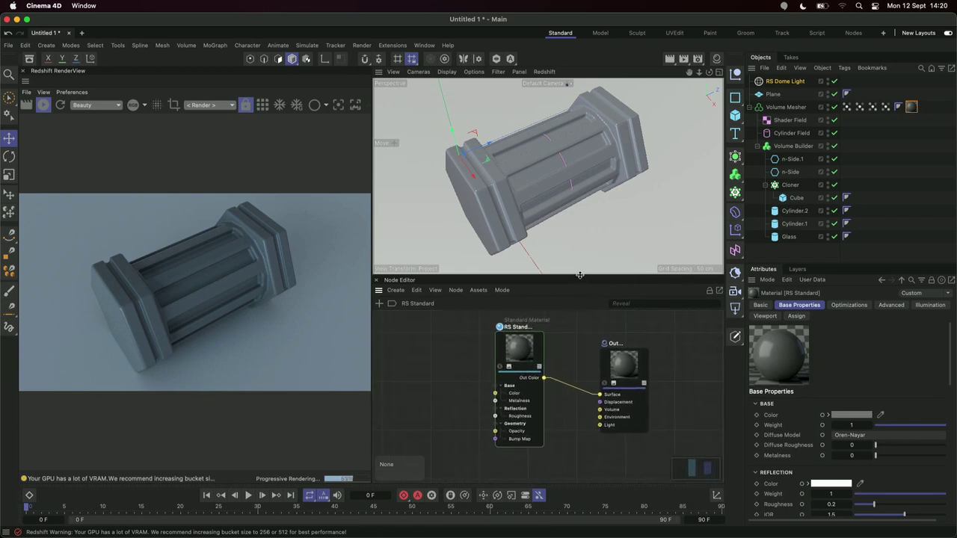
{"action": "left_click_drag", "start_coordinate": [580, 275], "coordinate": [579, 199]}
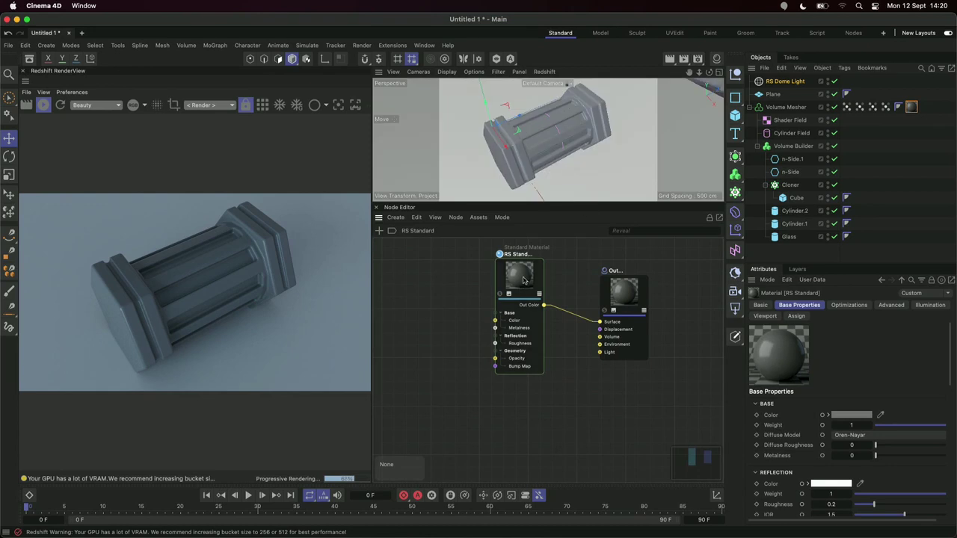
{"action": "left_click_drag", "start_coordinate": [523, 278], "coordinate": [498, 271]}
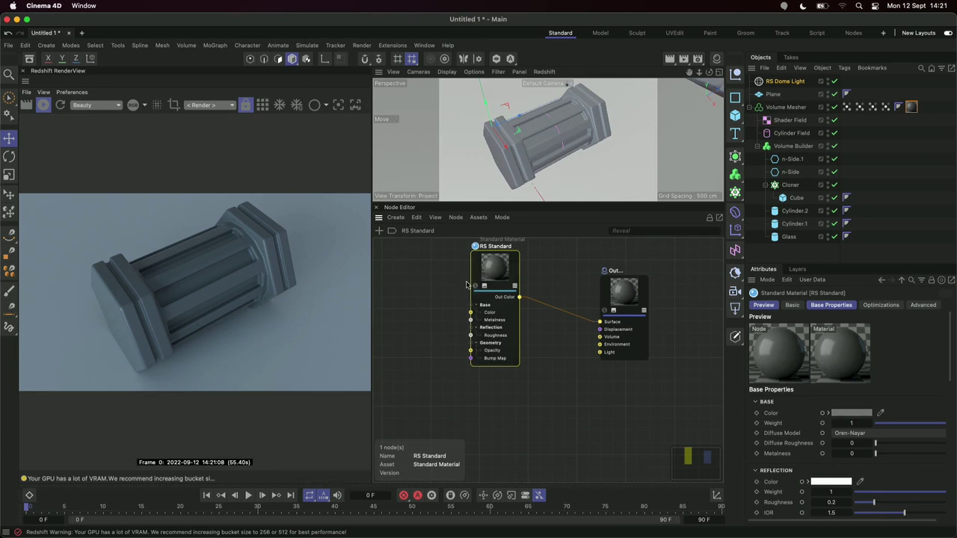
- Rename the standard material node as Metal and set its Metalness to 1
{"action": "double_click", "coordinate": [495, 247]}
{"action": "type", "text": "Metal"}
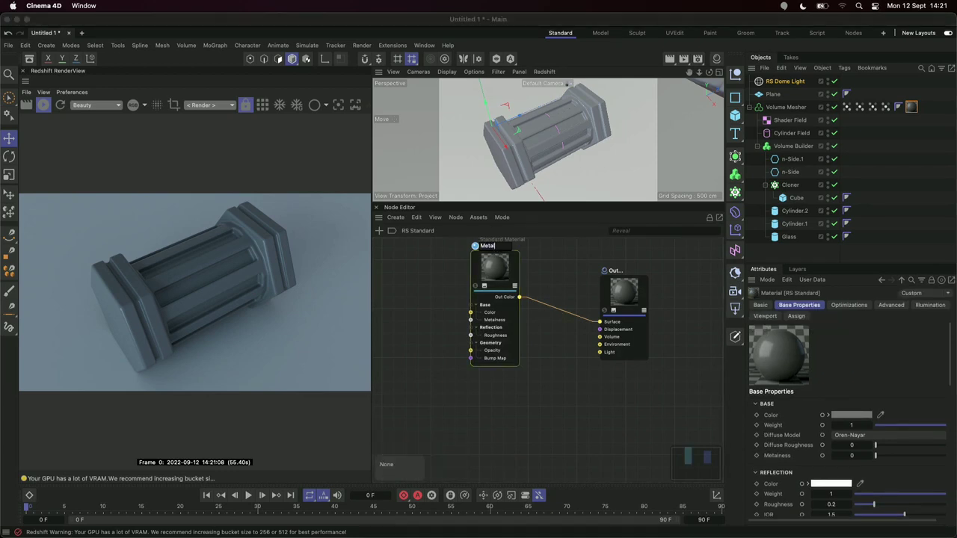
{"action": "left_click", "coordinate": [502, 261]}
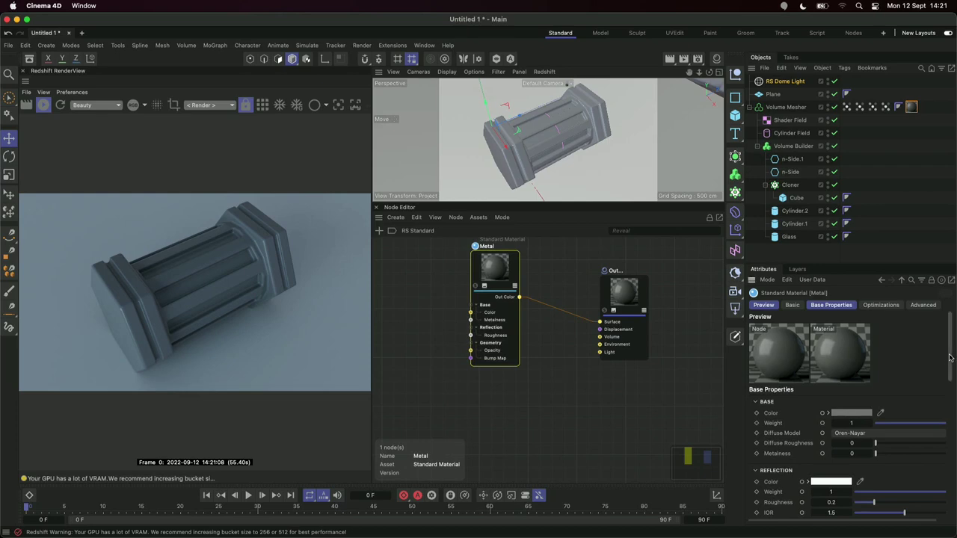
{"action": "scroll", "coordinate": [951, 364], "scroll_direction": "down", "scroll_amount": 1}
{"action": "left_click", "coordinate": [853, 440]}
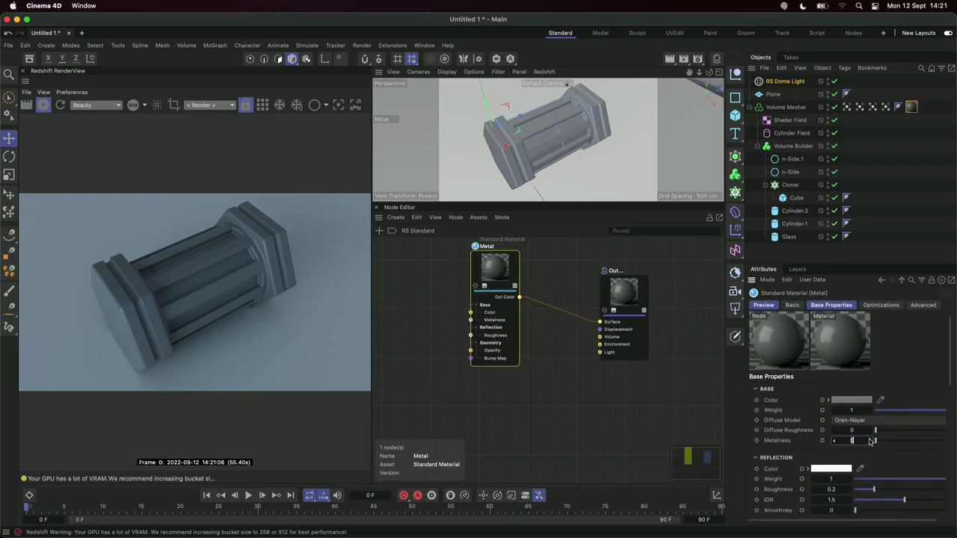
{"action": "type", "text": "1"}
{"action": "key", "text": "Return"}
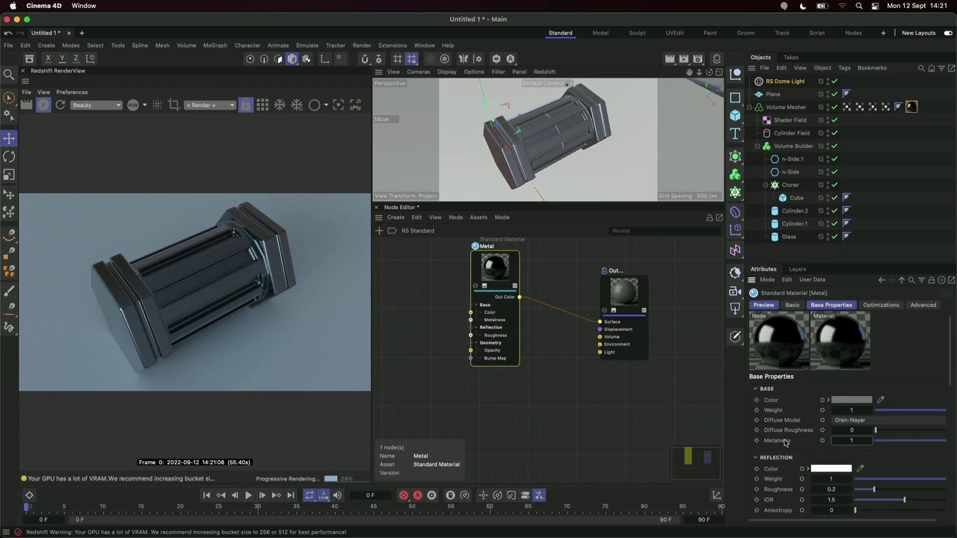
- Set the Metal node's base color to a dark desaturated teal with hue 187°, saturation about 14% and value about 38%
{"action": "left_click", "coordinate": [868, 398]}
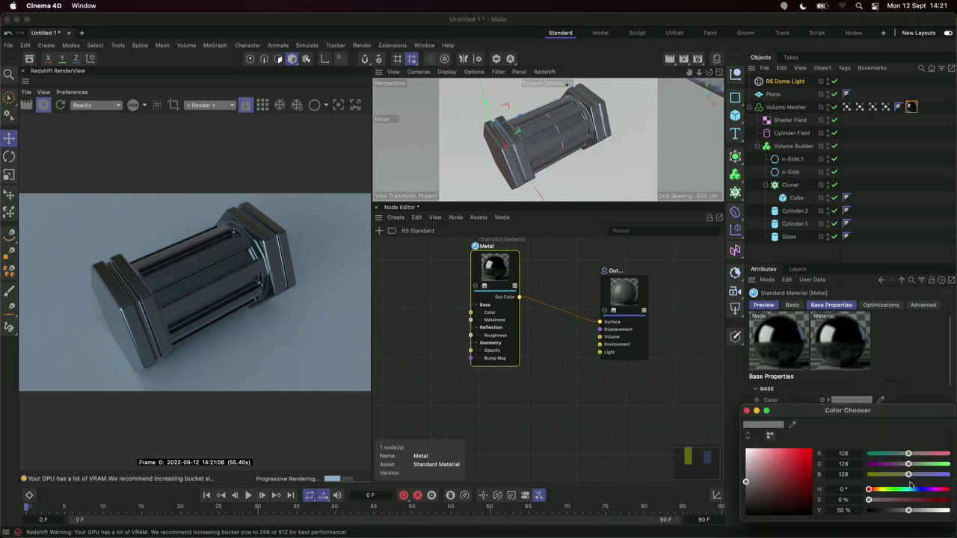
{"action": "left_click_drag", "start_coordinate": [870, 490], "coordinate": [912, 491]}
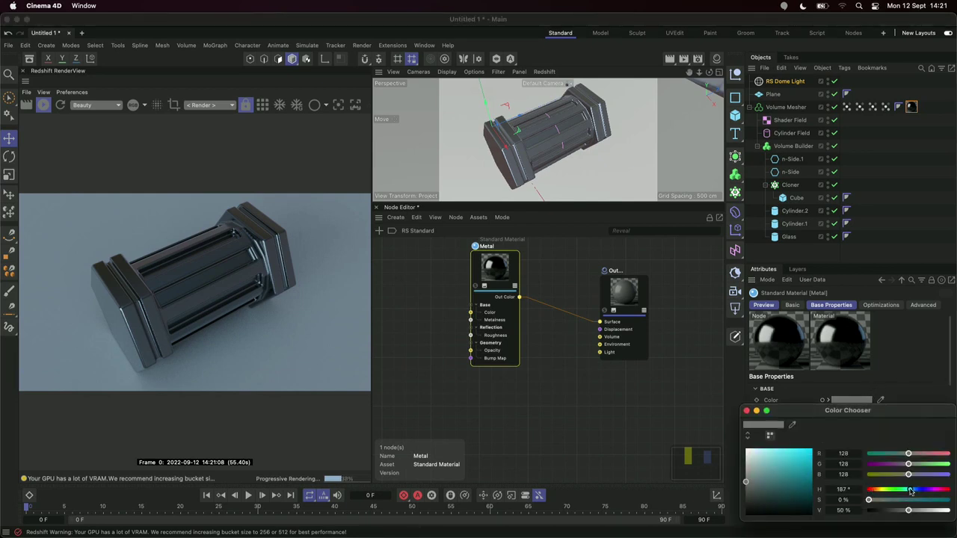
{"action": "left_click", "coordinate": [754, 490]}
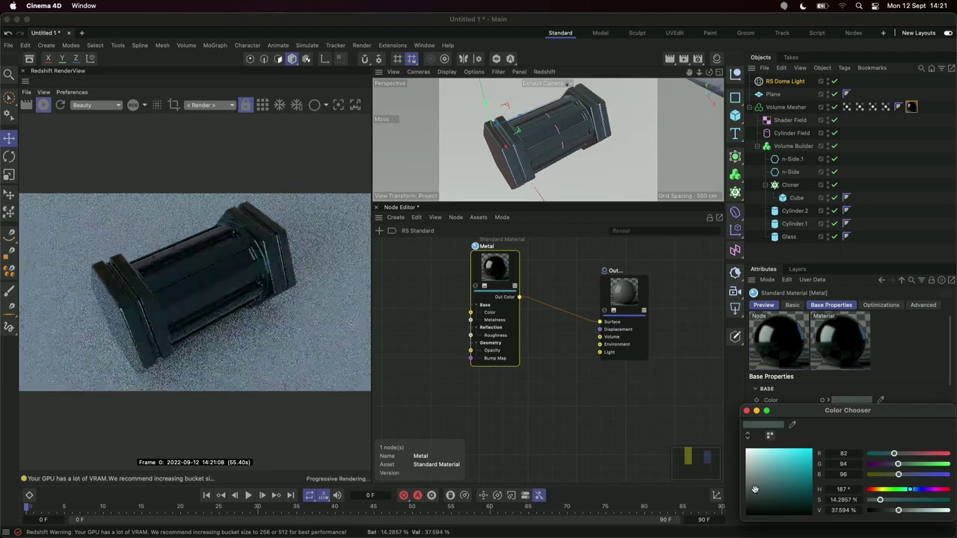
{"action": "left_click", "coordinate": [747, 411]}
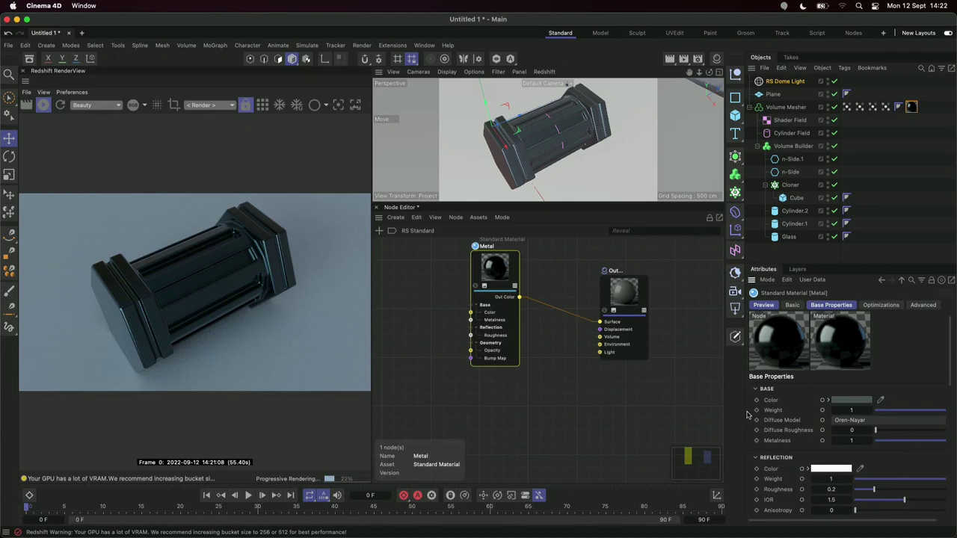
- Set the Metal node's reflection roughness to 0.4
{"action": "scroll", "coordinate": [952, 366], "scroll_direction": "down", "scroll_amount": 1}
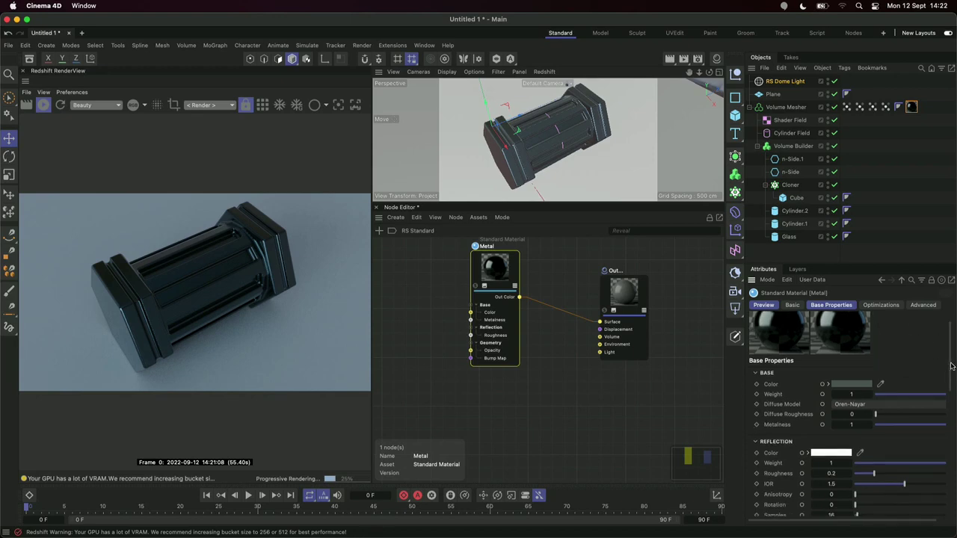
{"action": "double_click", "coordinate": [832, 473]}
{"action": "type", "text": "0.4"}
{"action": "key", "text": "Return"}
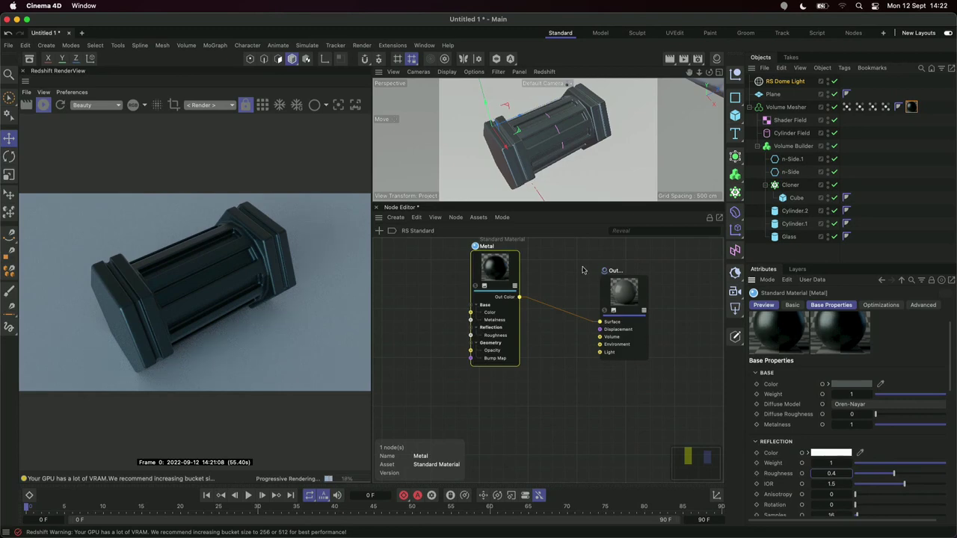
- Move the Output node farther from Metal, duplicate the Metal node below the original and set the copy's Metalness to 0
{"action": "left_click_drag", "start_coordinate": [624, 294], "coordinate": [658, 312]}
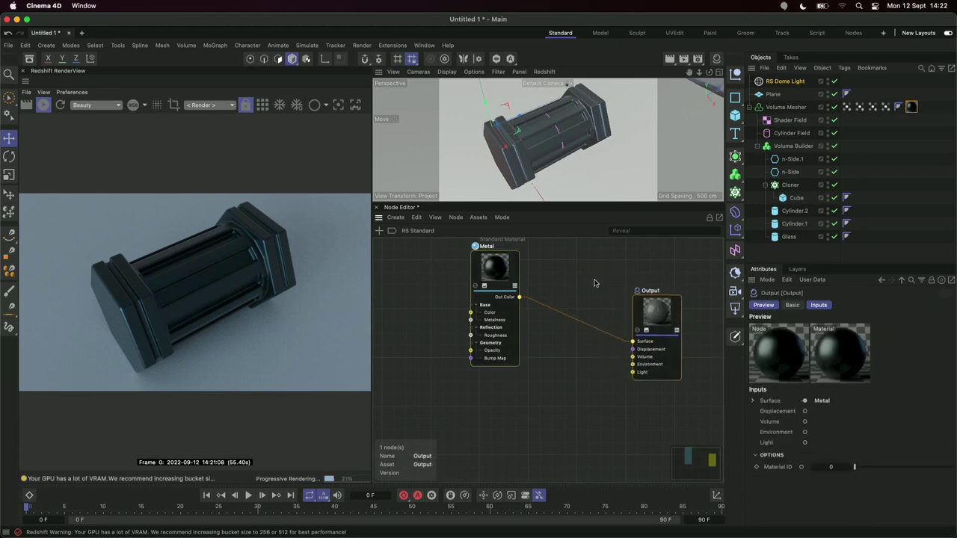
{"action": "left_click", "coordinate": [494, 269]}
{"action": "left_click_drag", "start_coordinate": [493, 269], "coordinate": [493, 403], "text": "ctrl"}
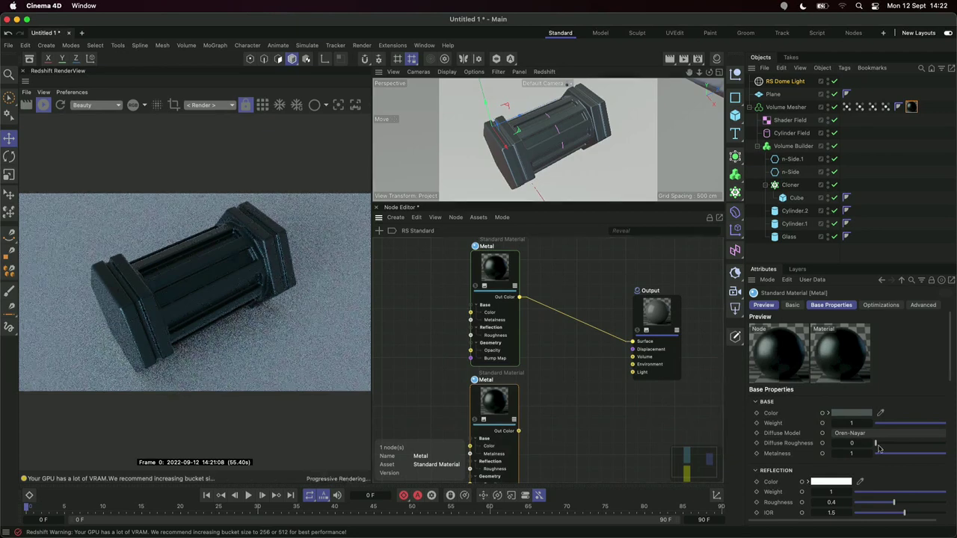
{"action": "left_click_drag", "start_coordinate": [889, 453], "coordinate": [875, 454]}
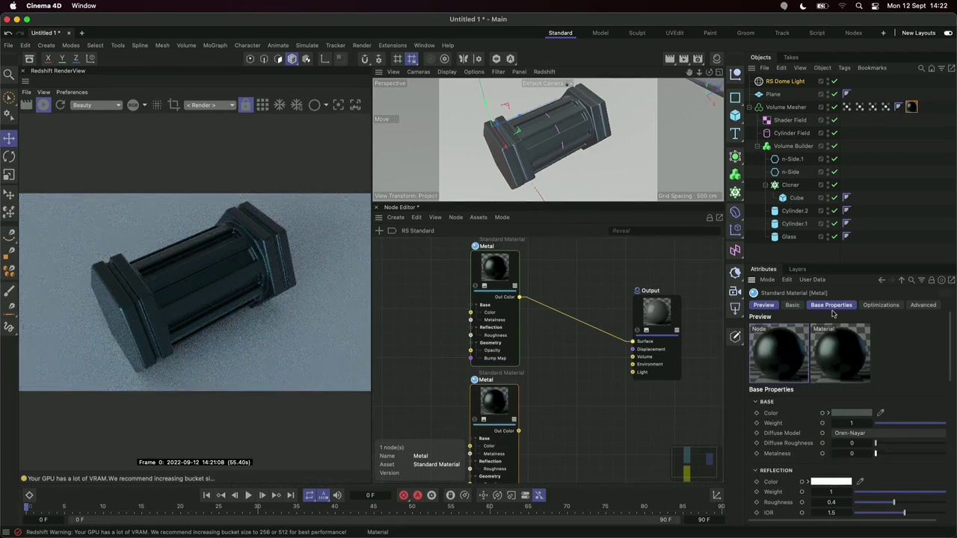
{"action": "left_click", "coordinate": [847, 107]}
{"action": "left_click", "coordinate": [859, 108]}
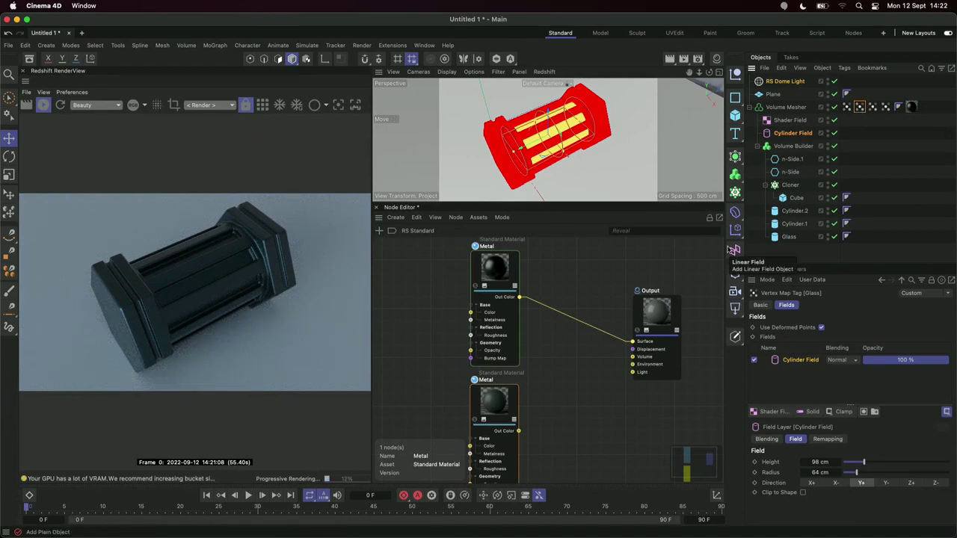
{"action": "left_click", "coordinate": [911, 128]}
- Return to the Volume Mesher's material and rename the duplicated Metal node as Glass
{"action": "left_click", "coordinate": [911, 107]}
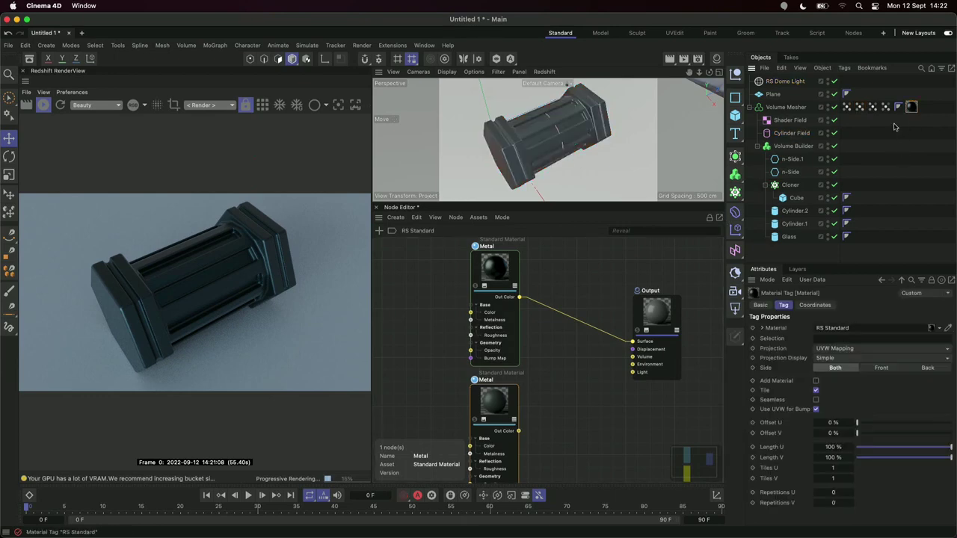
{"action": "left_click", "coordinate": [494, 404]}
{"action": "double_click", "coordinate": [484, 380]}
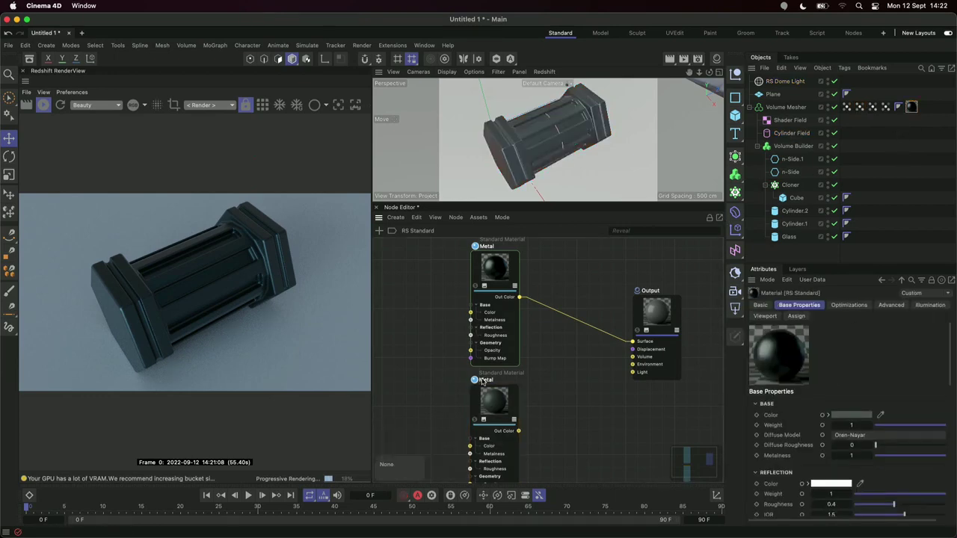
{"action": "type", "text": "ss"}
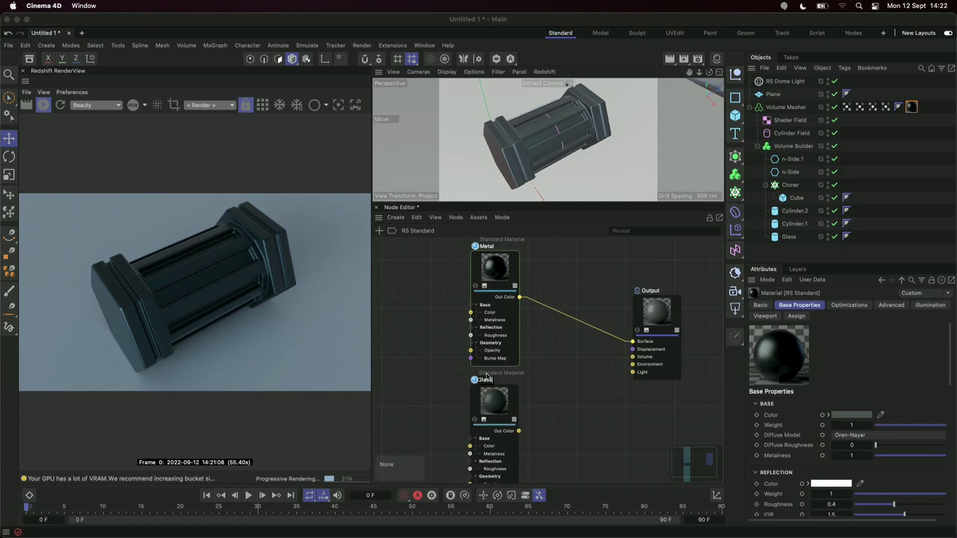
{"action": "key", "text": "Return"}
{"action": "left_click", "coordinate": [497, 399]}
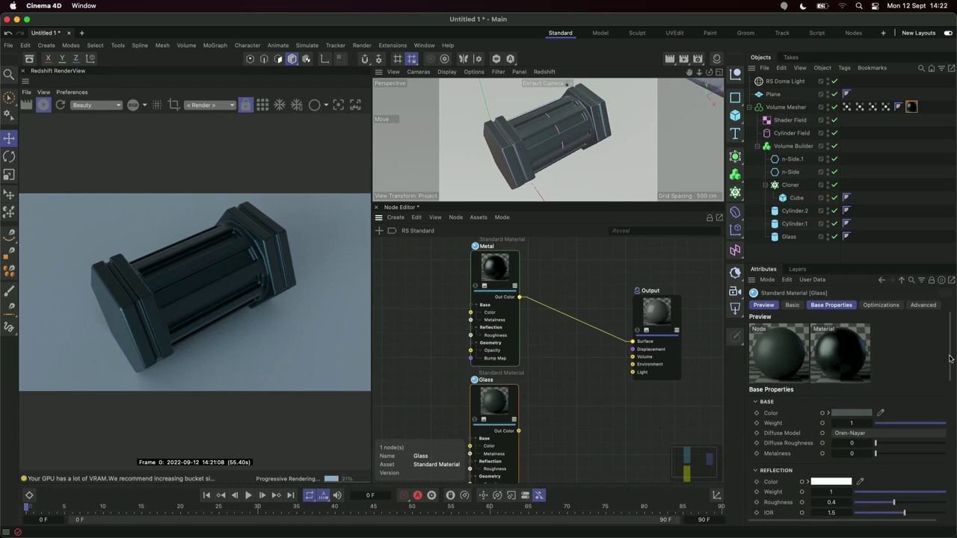
- Set the Glass node's transmission weight to 1 and solo the node in the render
{"action": "scroll", "coordinate": [871, 449], "scroll_direction": "down", "scroll_amount": 5}
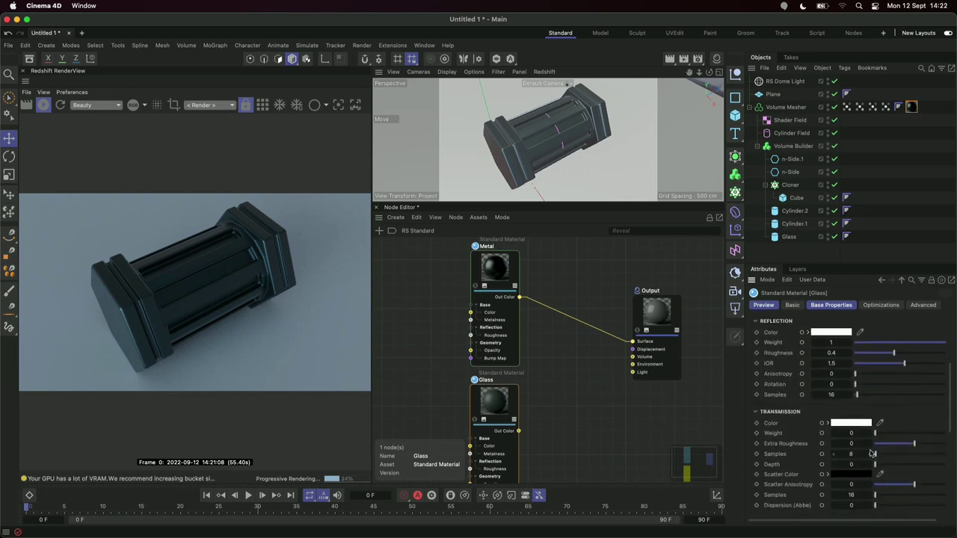
{"action": "left_click", "coordinate": [853, 433]}
{"action": "type", "text": "1"}
{"action": "key", "text": "Return"}
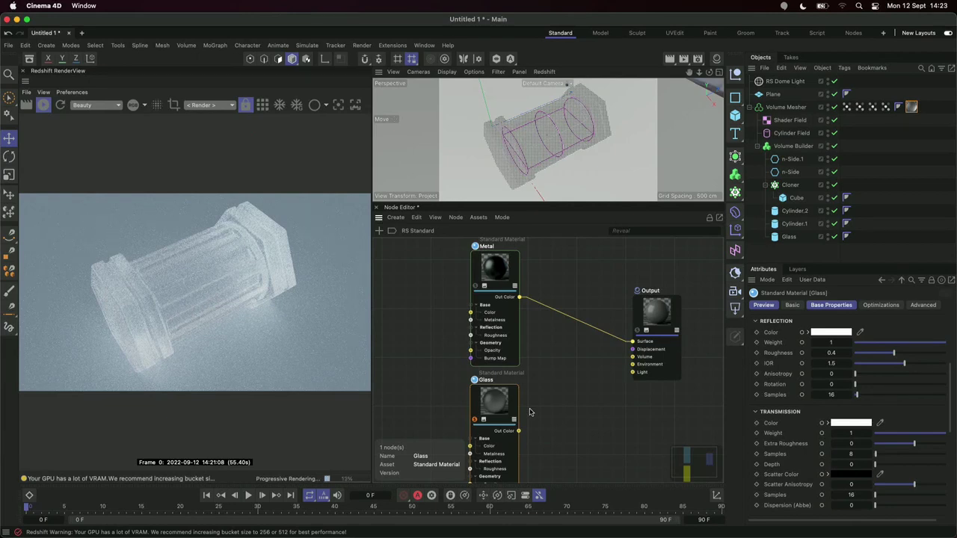
- Set the Glass node's reflection roughness to 0 and its IOR to 1.1
{"action": "left_click", "coordinate": [839, 353]}
{"action": "type", "text": "0"}
{"action": "key", "text": "Return"}
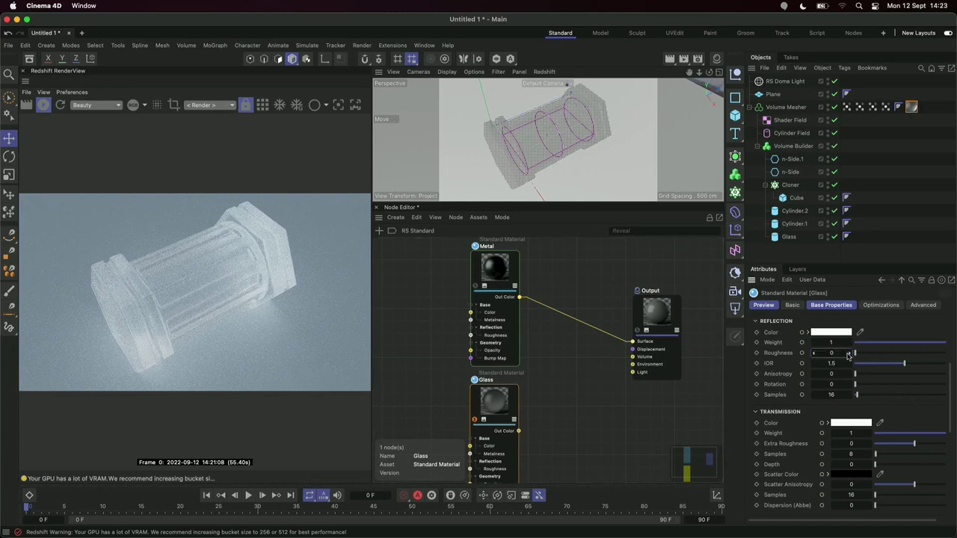
{"action": "left_click", "coordinate": [833, 363]}
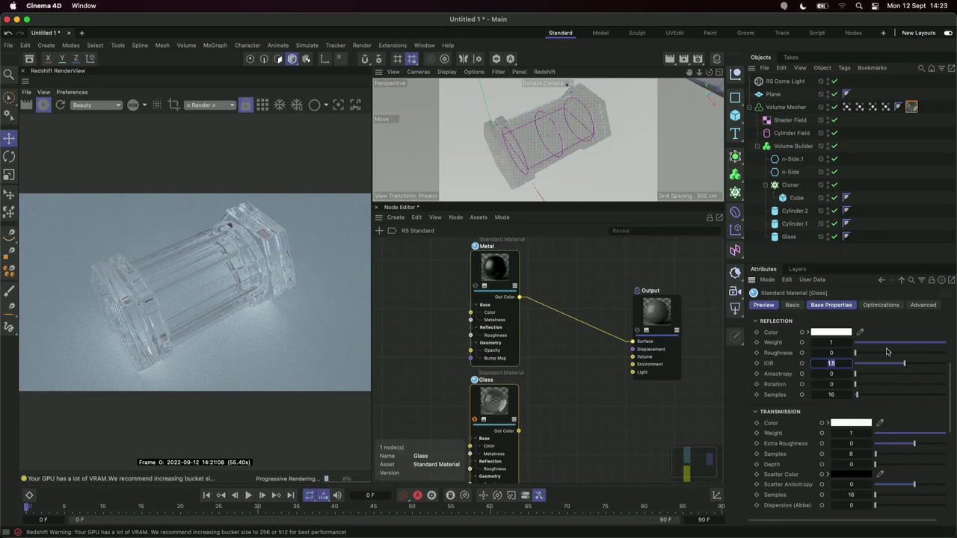
{"action": "type", "text": "1.1"}
{"action": "key", "text": "Return"}
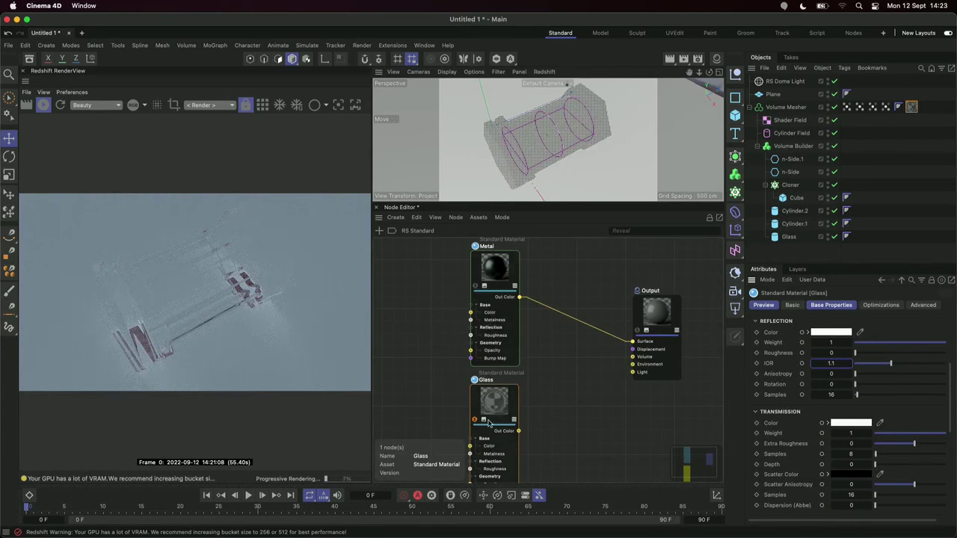
- Toggle the Glass node's solo mode off, on and off again to compare it with the connected Metal material
{"action": "scroll", "coordinate": [486, 416], "scroll_direction": "up", "scroll_amount": 1}
{"action": "scroll", "coordinate": [488, 417], "scroll_direction": "up", "scroll_amount": 3}
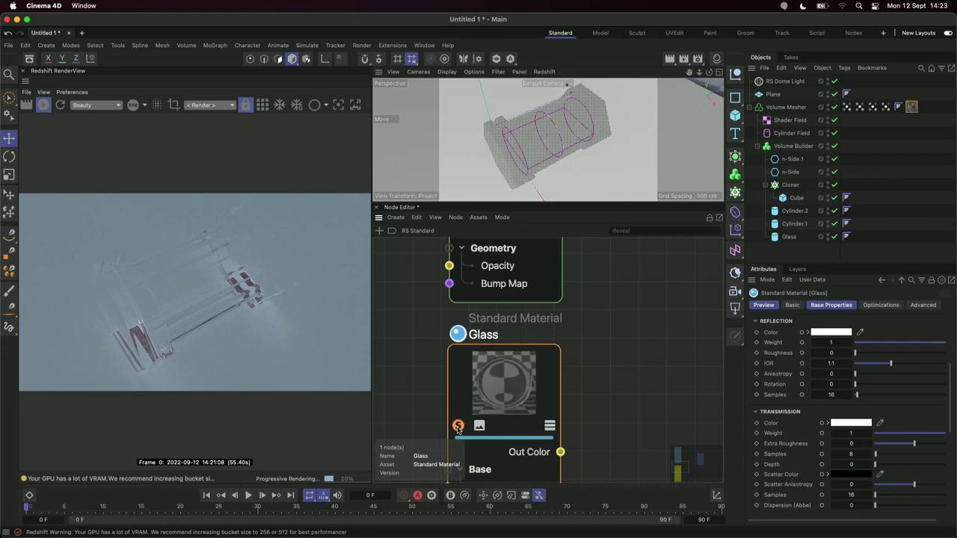
{"action": "left_click", "coordinate": [459, 426]}
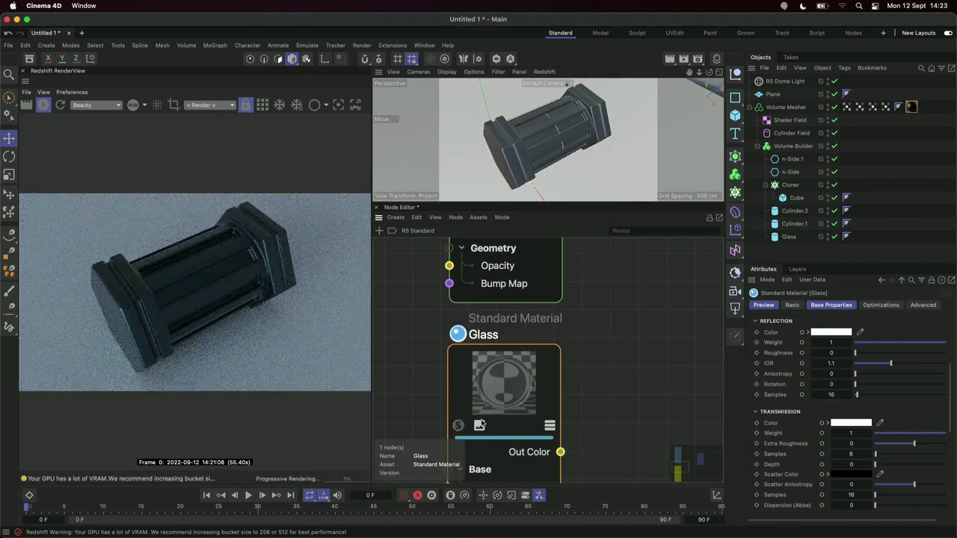
{"action": "scroll", "coordinate": [619, 338], "scroll_direction": "down", "scroll_amount": 3}
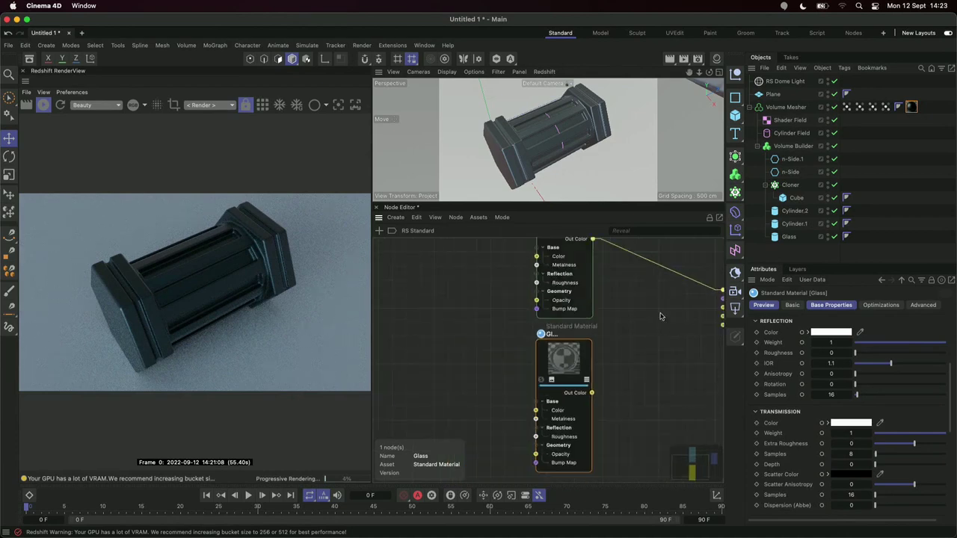
{"action": "left_click", "coordinate": [542, 382]}
{"action": "scroll", "coordinate": [569, 374], "scroll_direction": "up", "scroll_amount": 3}
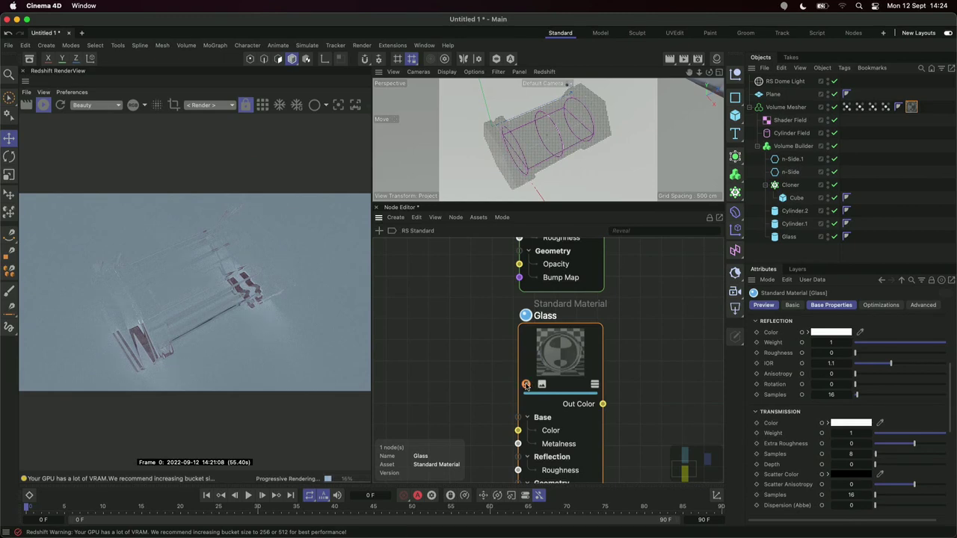
{"action": "left_click", "coordinate": [528, 385]}
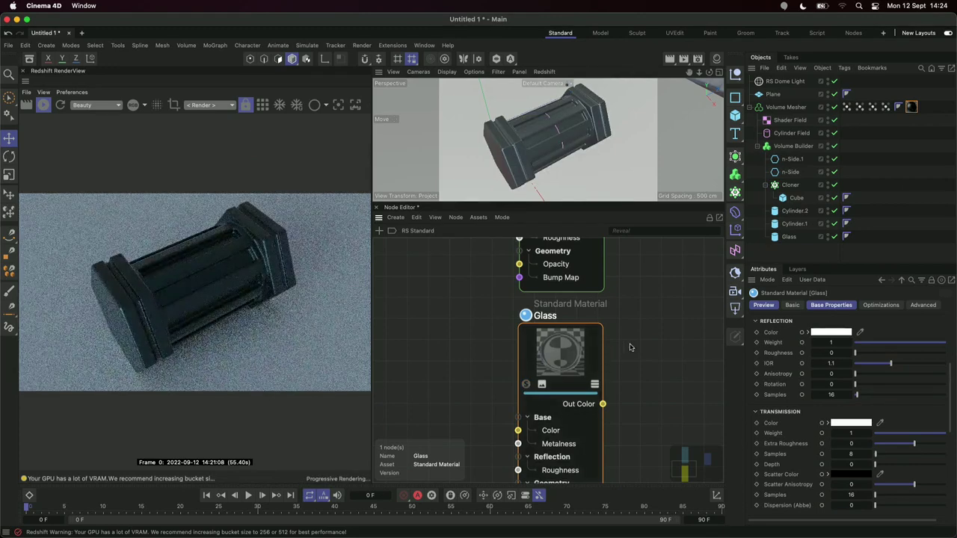
- Search the node assets for "mater" and insert a Material Blender into the connection between the Metal and Output nodes
{"action": "scroll", "coordinate": [643, 333], "scroll_direction": "down", "scroll_amount": 5}
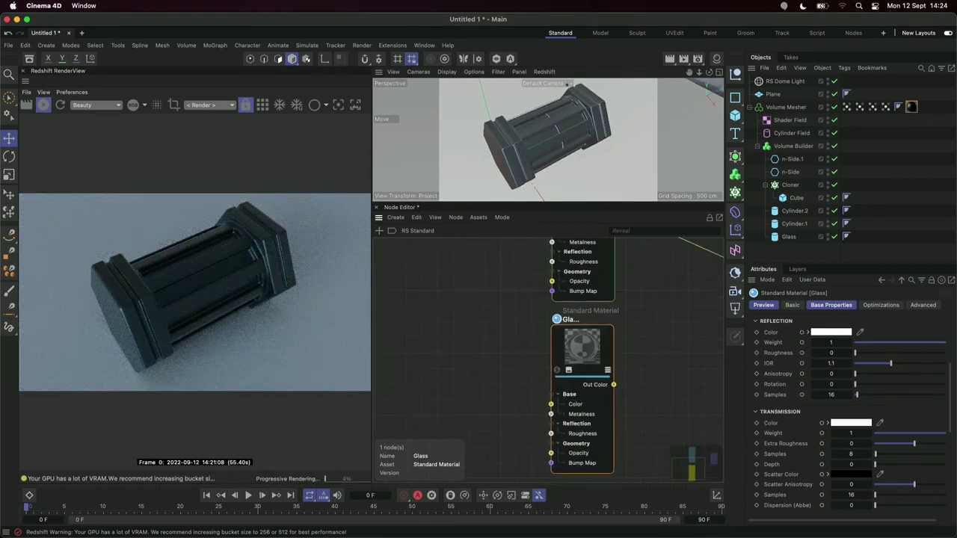
{"action": "scroll", "coordinate": [591, 331], "scroll_direction": "up", "scroll_amount": 2}
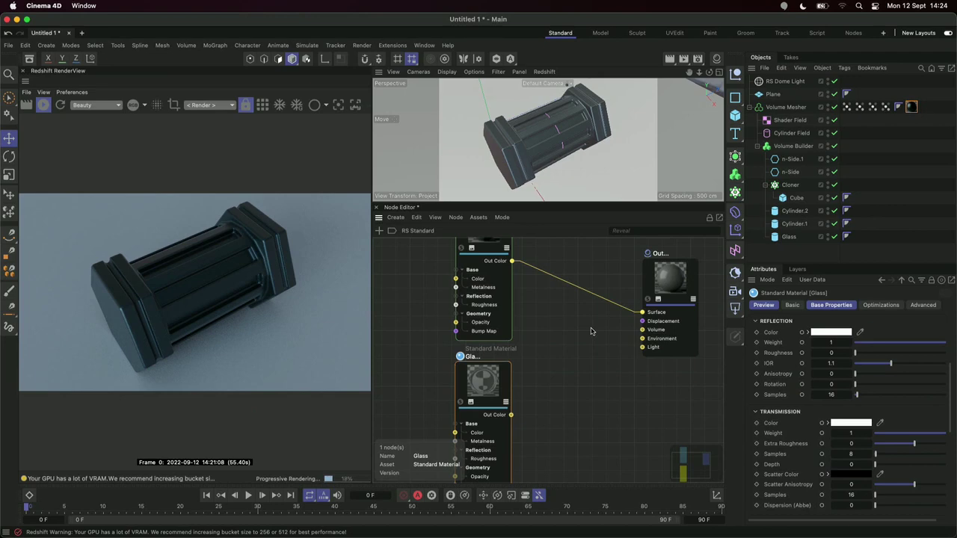
{"action": "scroll", "coordinate": [588, 331], "scroll_direction": "down", "scroll_amount": 2}
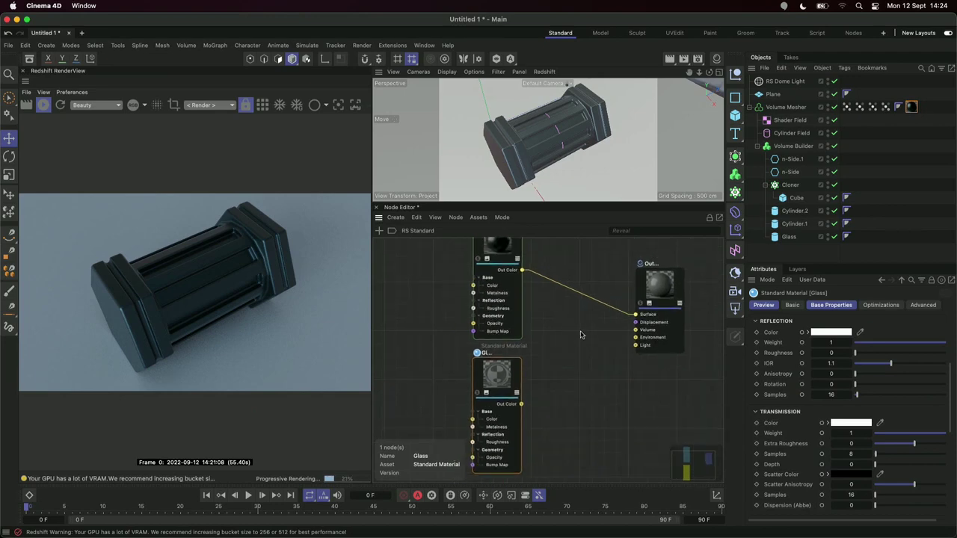
{"action": "double_click", "coordinate": [565, 344]}
{"action": "type", "text": "mate"}
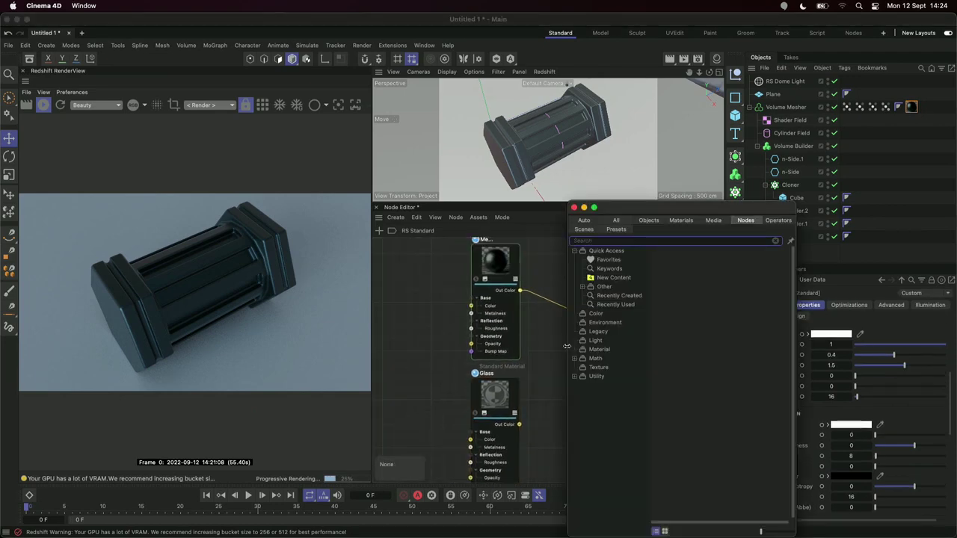
{"action": "type", "text": "r"}
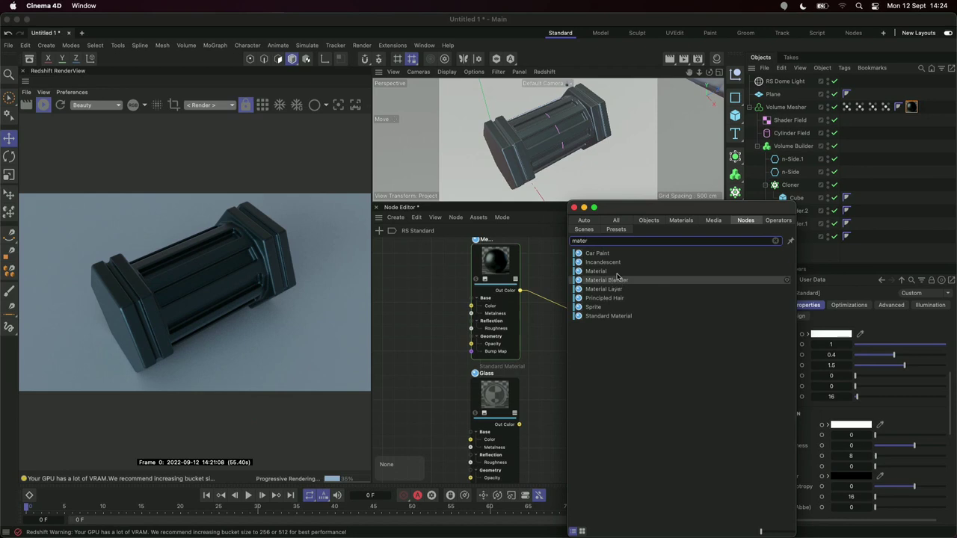
{"action": "left_click_drag", "start_coordinate": [633, 215], "coordinate": [726, 216]}
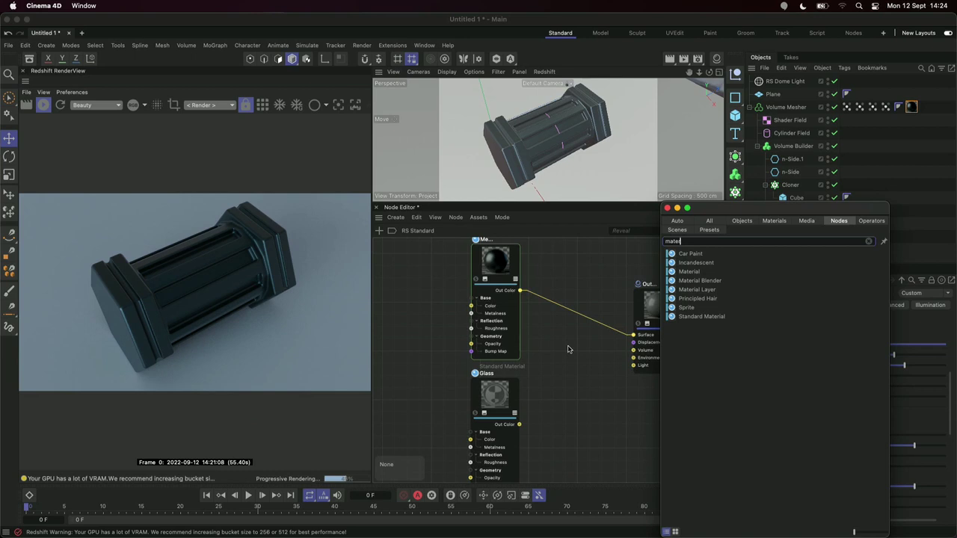
{"action": "left_click", "coordinate": [710, 282]}
{"action": "left_click_drag", "start_coordinate": [711, 282], "coordinate": [573, 312]}
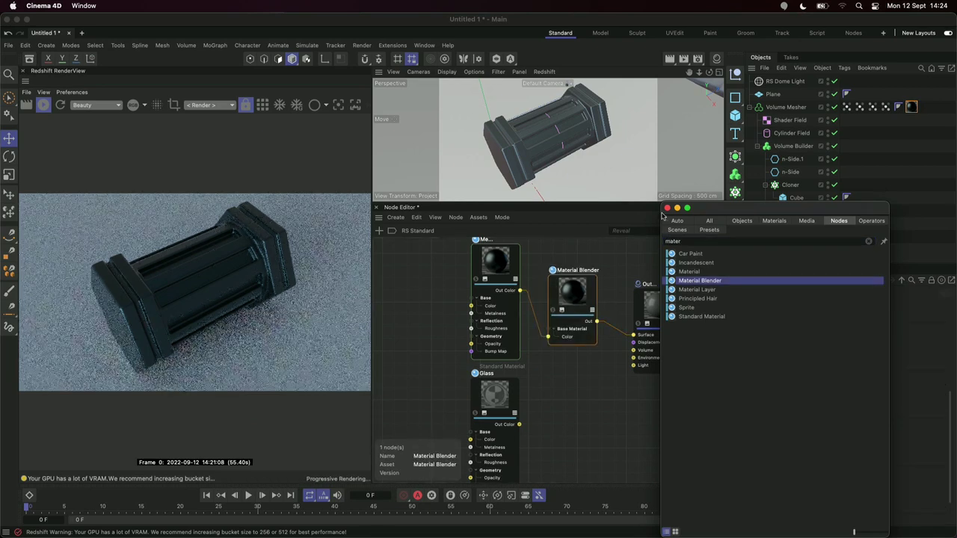
- Review the Material Blender's layers and connect the Glass node's Out Color to its Layer 1 Material Color
{"action": "left_click", "coordinate": [580, 294]}
{"action": "left_click_drag", "start_coordinate": [580, 294], "coordinate": [581, 292]}
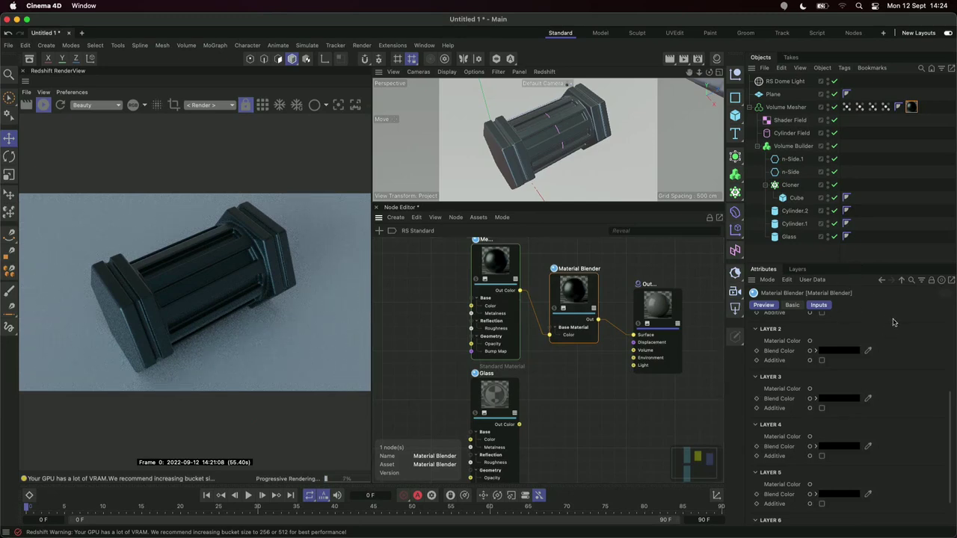
{"action": "scroll", "coordinate": [898, 323], "scroll_direction": "up", "scroll_amount": 5}
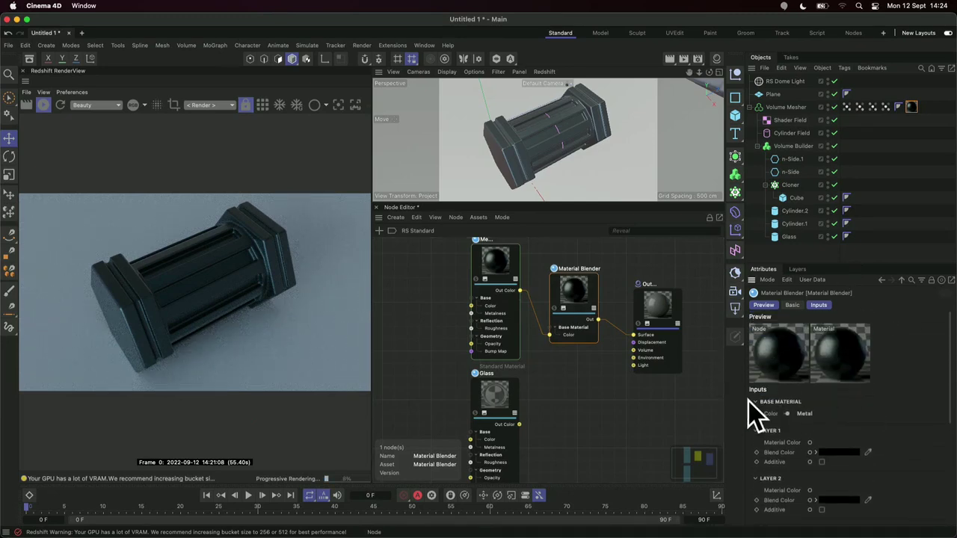
{"action": "scroll", "coordinate": [892, 415], "scroll_direction": "down", "scroll_amount": 5}
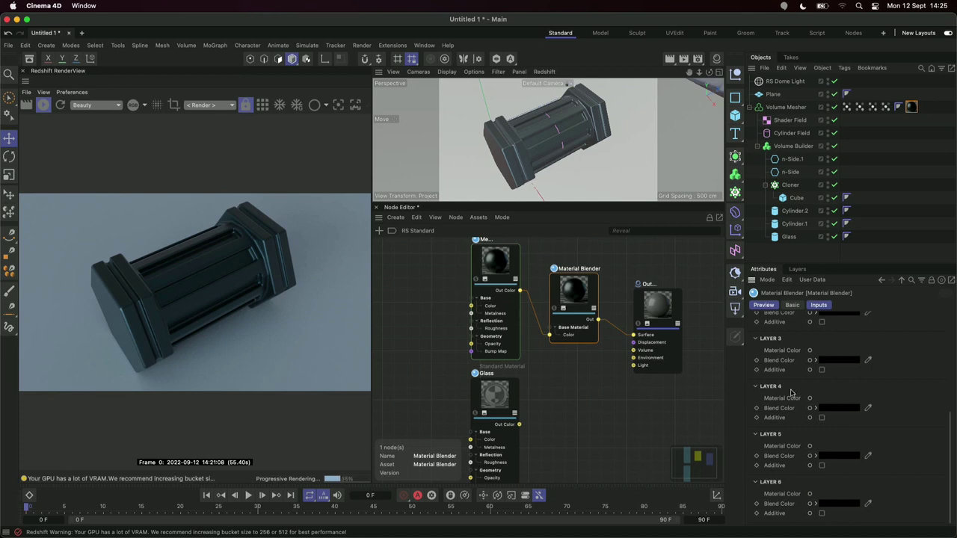
{"action": "scroll", "coordinate": [905, 405], "scroll_direction": "up", "scroll_amount": 5}
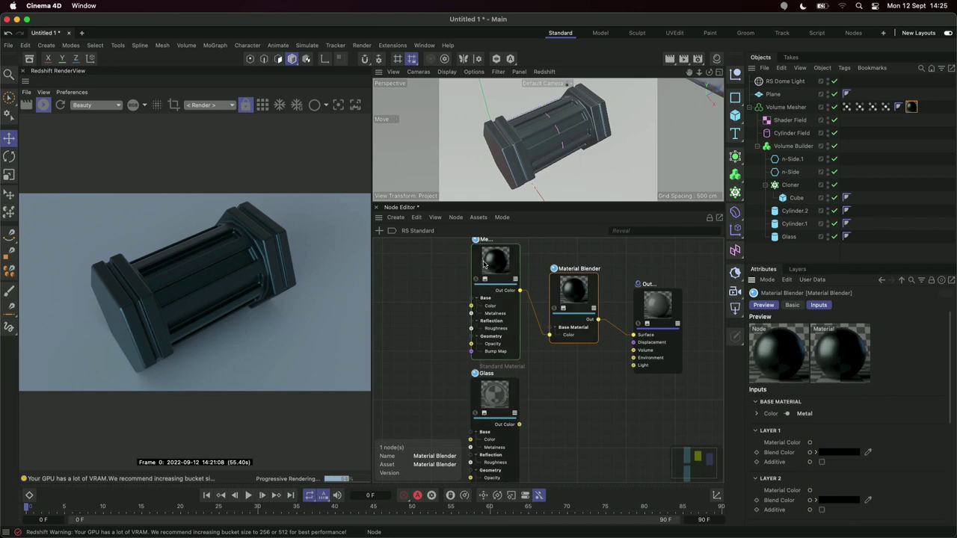
{"action": "left_click_drag", "start_coordinate": [518, 425], "coordinate": [613, 303]}
{"action": "mouse_move", "coordinate": [614, 304]}
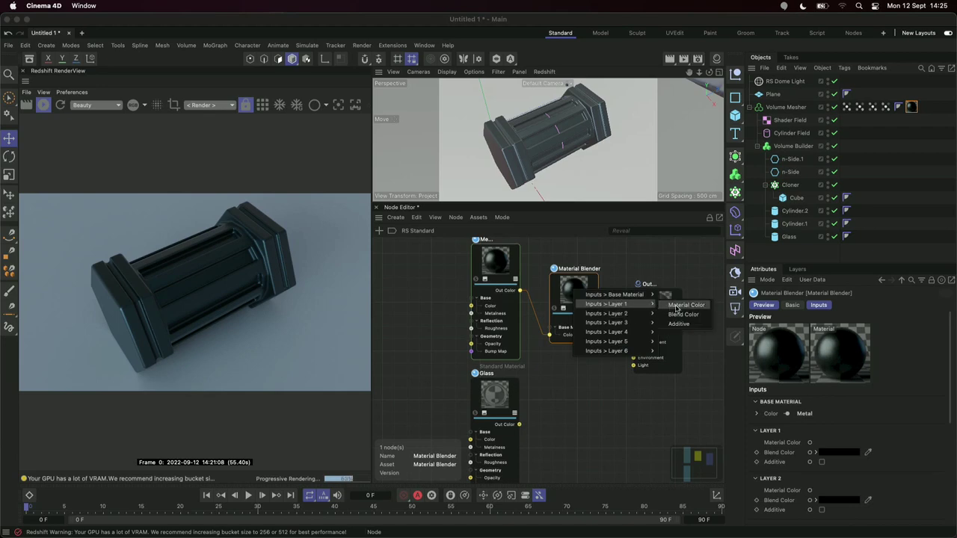
{"action": "left_click", "coordinate": [677, 307]}
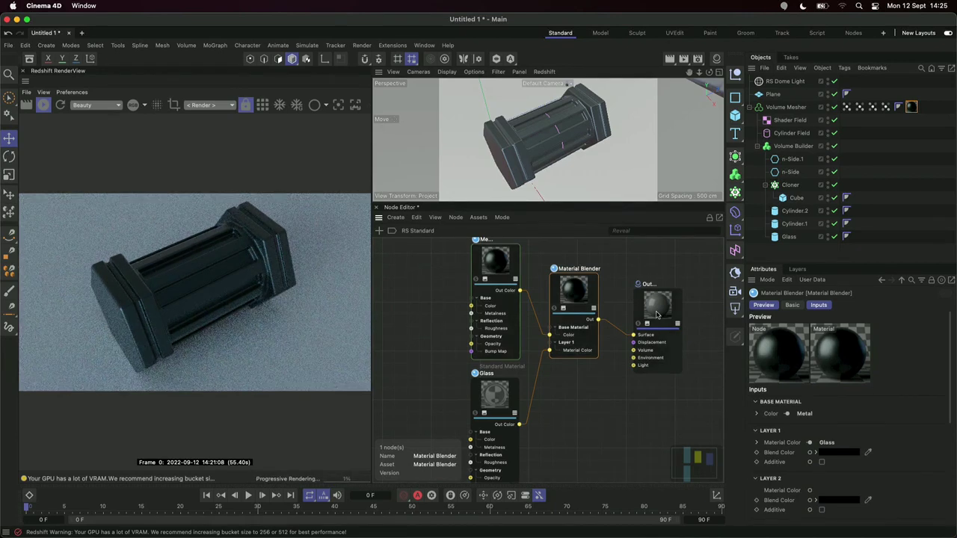
- Collapse the port lists of the Metal and Glass nodes and move Glass directly below Metal
{"action": "left_click", "coordinate": [515, 279]}
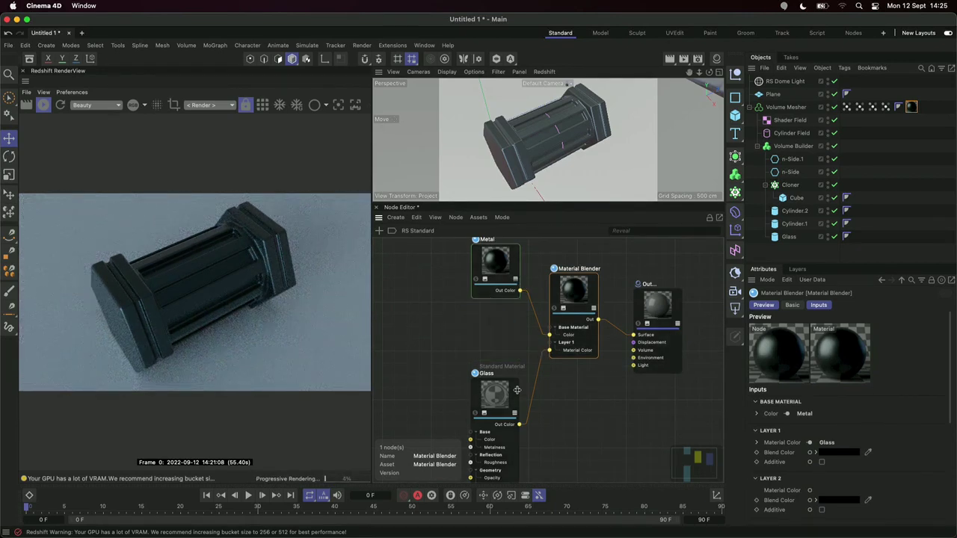
{"action": "left_click", "coordinate": [516, 414]}
{"action": "left_click_drag", "start_coordinate": [504, 401], "coordinate": [497, 336]}
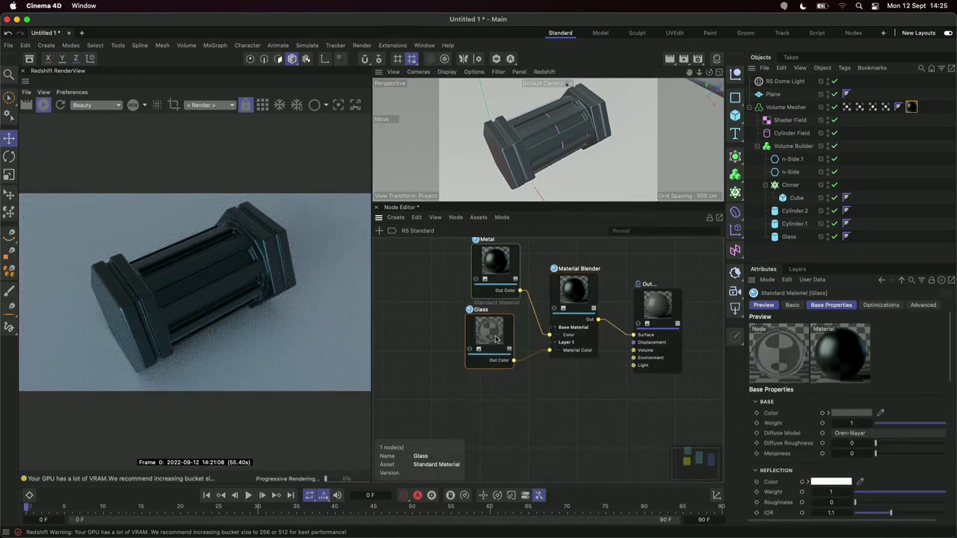
{"action": "left_click", "coordinate": [581, 306]}
- Search the node assets for "verte", add a Vertex Attribute node below Glass and assign it the Glass vertex map
{"action": "double_click", "coordinate": [517, 420]}
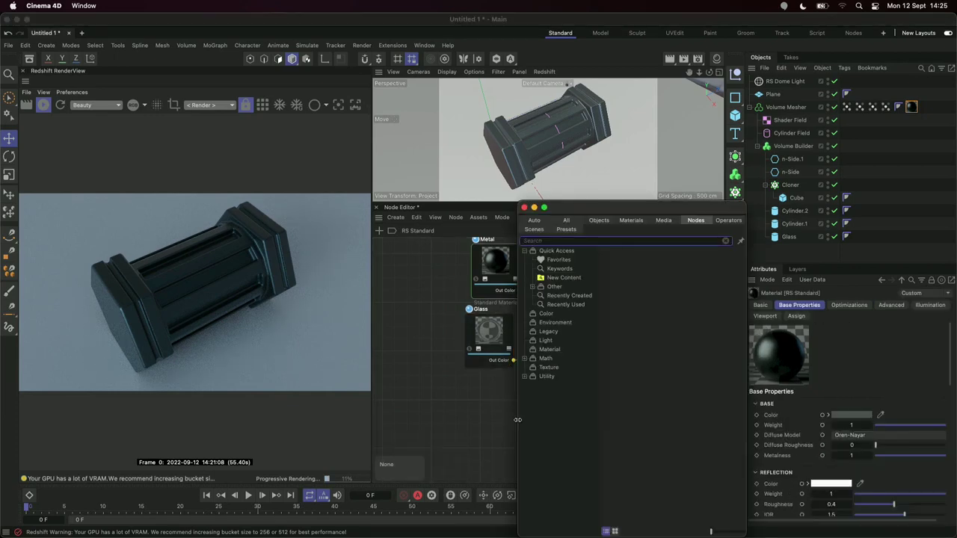
{"action": "type", "text": "verte"}
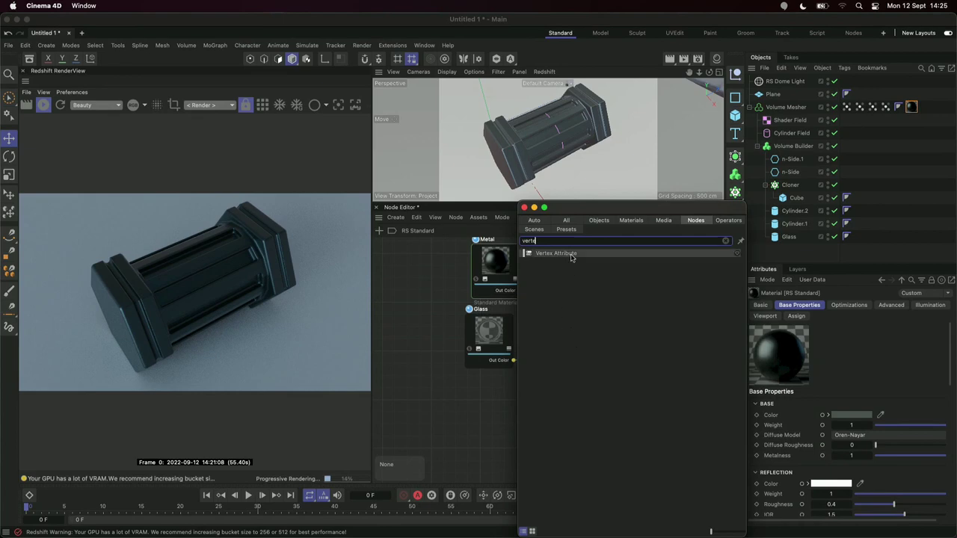
{"action": "left_click_drag", "start_coordinate": [569, 256], "coordinate": [492, 408]}
{"action": "left_click", "coordinate": [537, 413]}
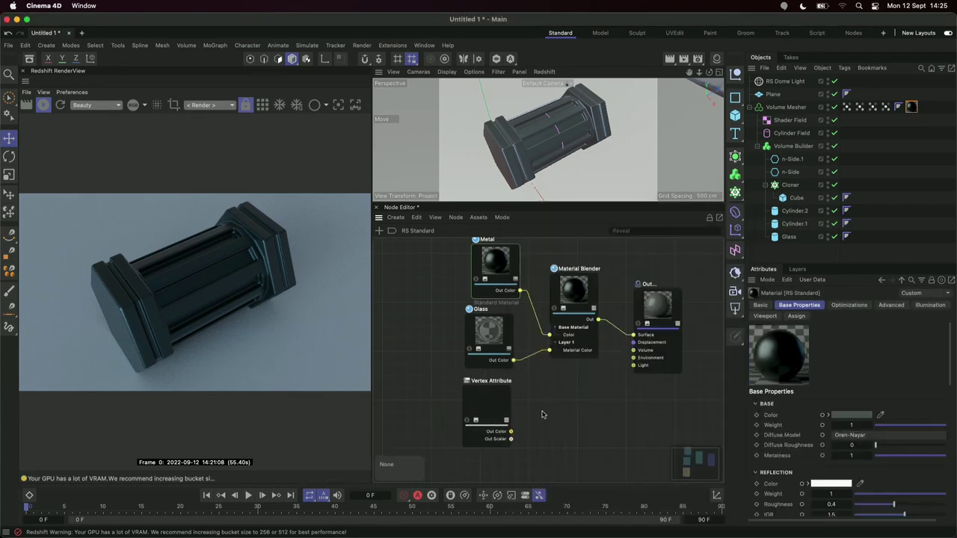
{"action": "left_click", "coordinate": [496, 399]}
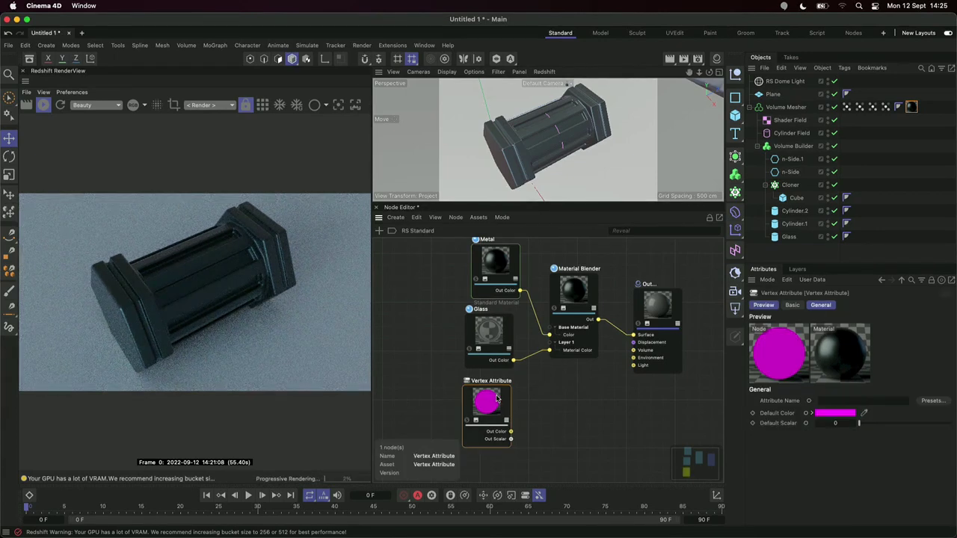
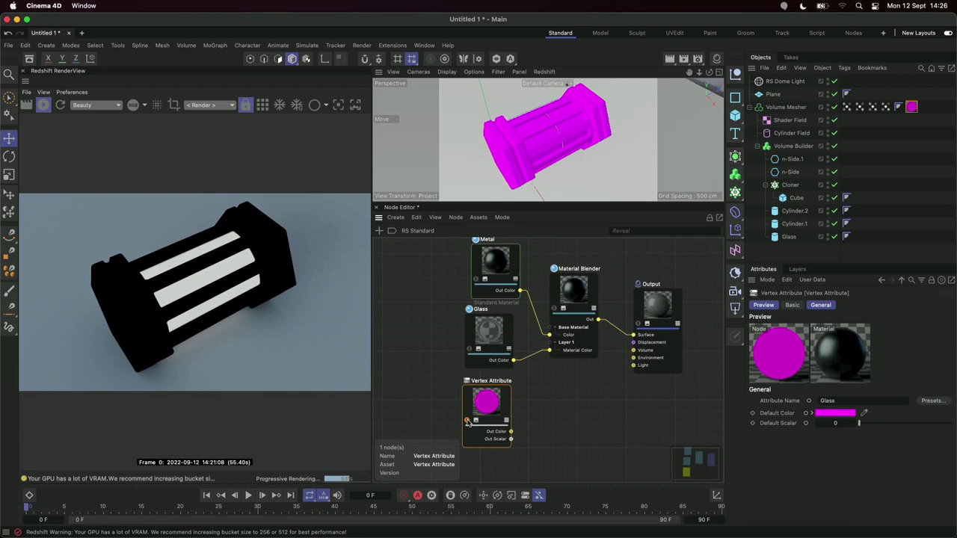
- Unsolo the Vertex Attribute, connect its Out Color to the Material Blender's Layer 1 Blend Color, and space out the Blender and Output nodes
{"action": "left_click", "coordinate": [469, 423]}
{"action": "left_click_drag", "start_coordinate": [511, 431], "coordinate": [589, 297]}
{"action": "left_click", "coordinate": [673, 313]}
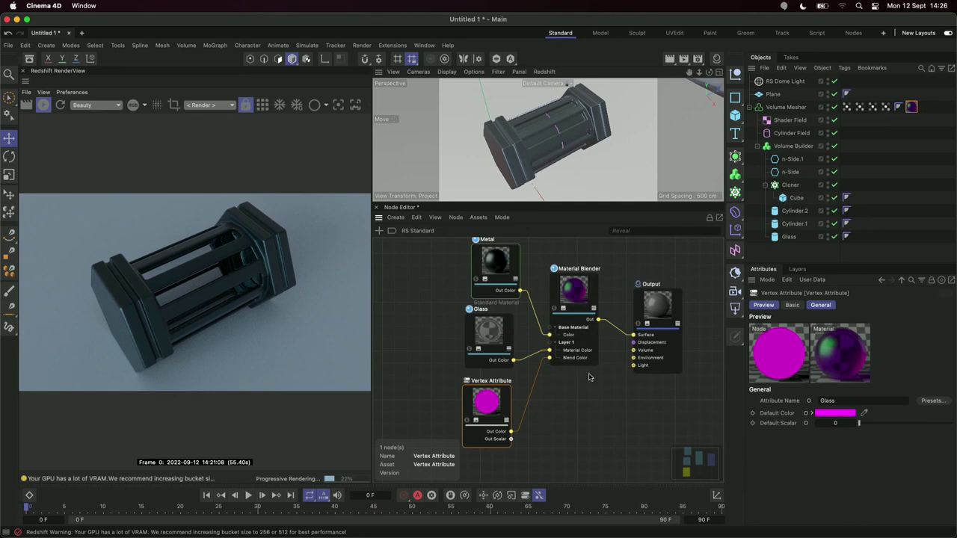
{"action": "left_click_drag", "start_coordinate": [659, 312], "coordinate": [693, 326]}
{"action": "left_click_drag", "start_coordinate": [574, 292], "coordinate": [589, 316]}
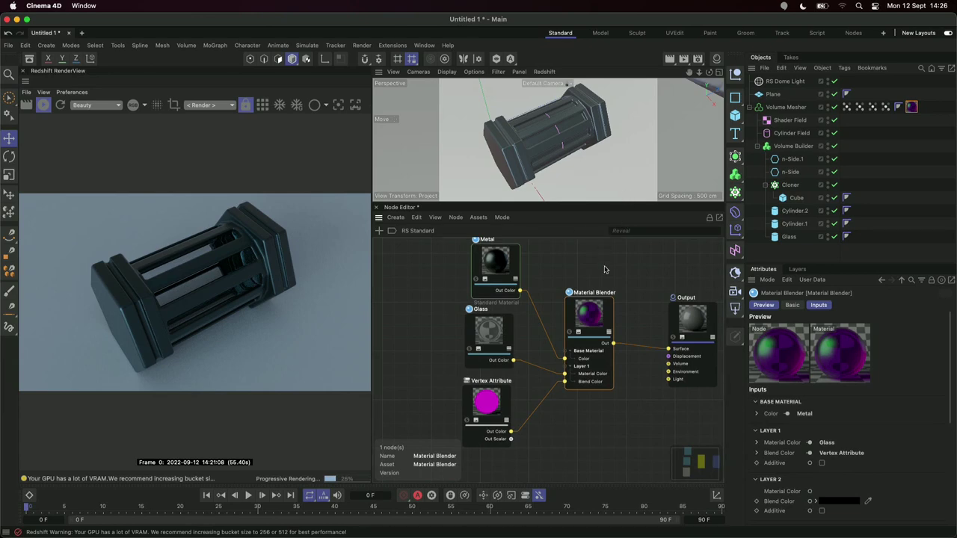
- Search the node assets for "star" and add a Standard Material node below the Vertex Attribute
{"action": "scroll", "coordinate": [612, 270], "scroll_direction": "down", "scroll_amount": 2}
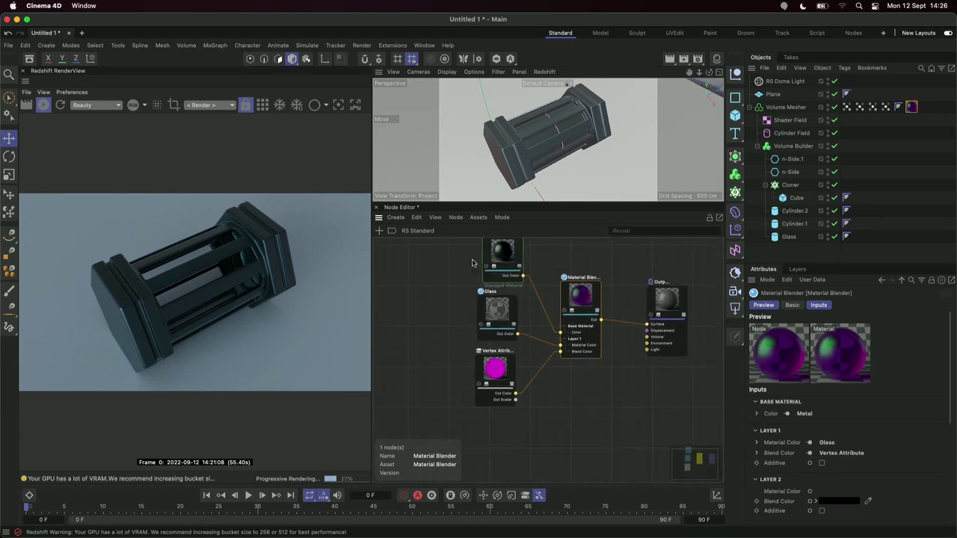
{"action": "left_click", "coordinate": [552, 409]}
{"action": "key", "text": "shift+c"}
{"action": "type", "text": "star"}
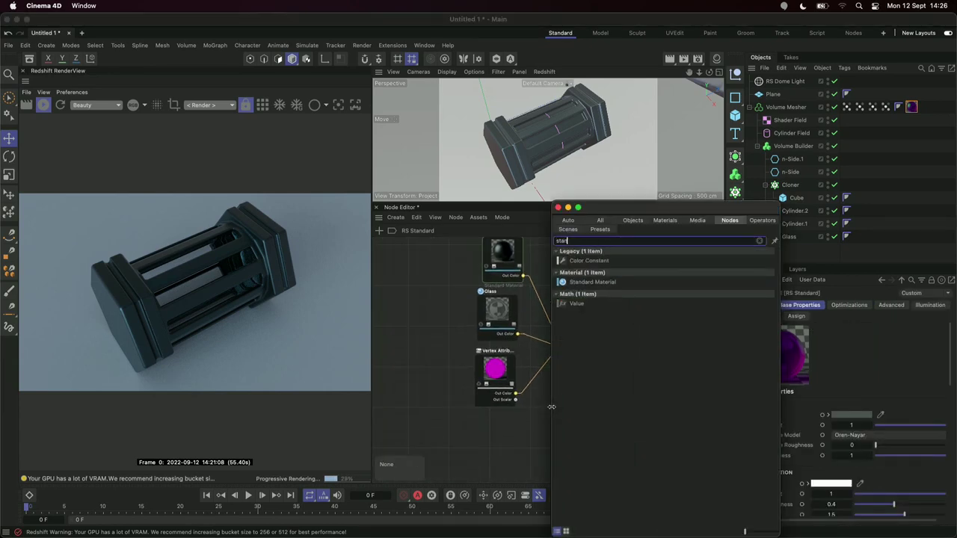
{"action": "left_click_drag", "start_coordinate": [625, 285], "coordinate": [496, 430]}
{"action": "middle_click_drag", "start_coordinate": [495, 430], "coordinate": [494, 390]}
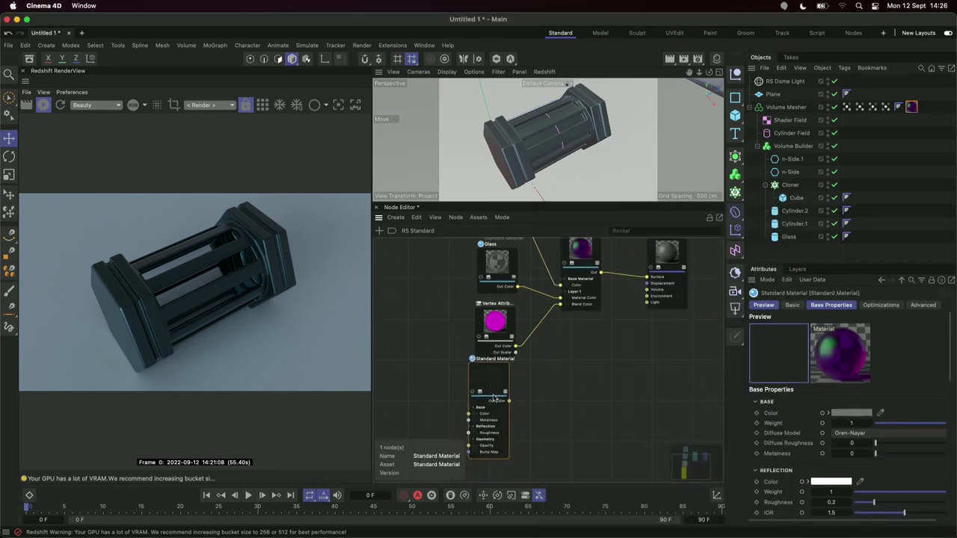
{"action": "left_click_drag", "start_coordinate": [493, 390], "coordinate": [499, 407]}
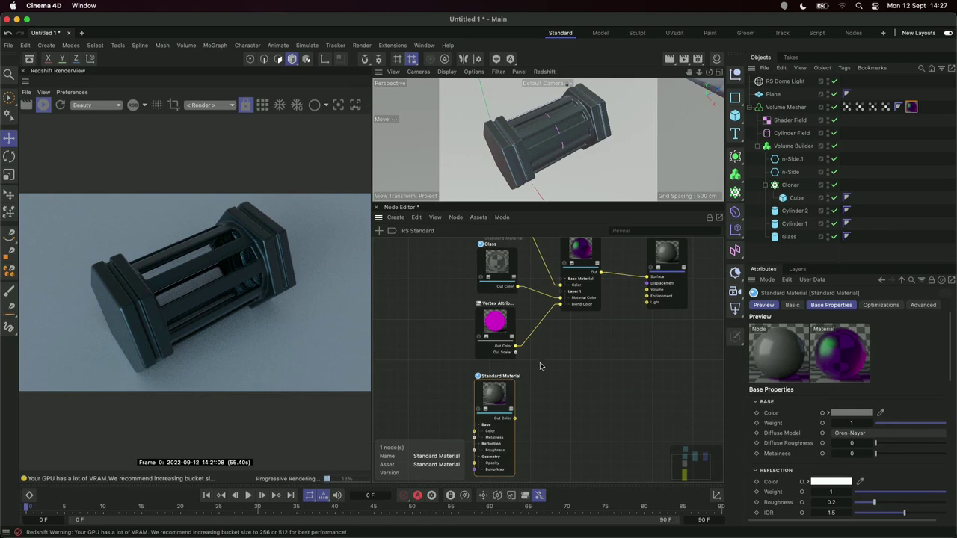
- Solo the new Standard Material and set its emission to green RGB 71, 196, 148 with a weight of 2
{"action": "left_click", "coordinate": [478, 409]}
{"action": "scroll", "coordinate": [946, 421], "scroll_direction": "down", "scroll_amount": 5}
{"action": "left_click_drag", "start_coordinate": [946, 421], "coordinate": [949, 487]}
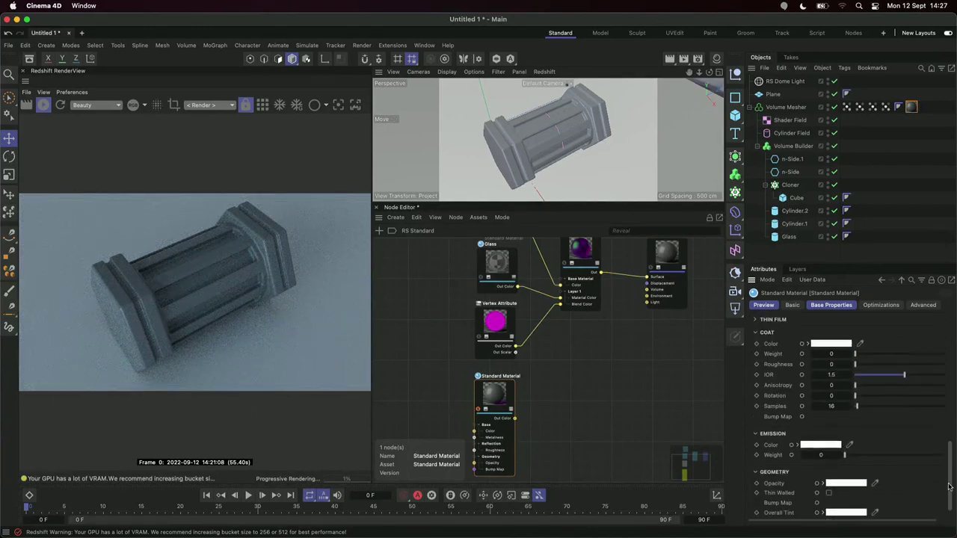
{"action": "left_click", "coordinate": [820, 448]}
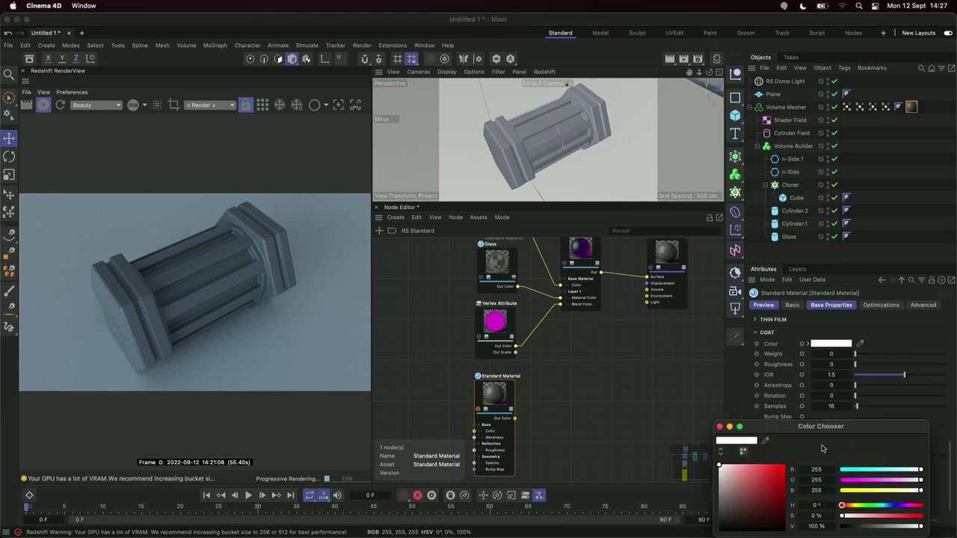
{"action": "left_click", "coordinate": [876, 507]}
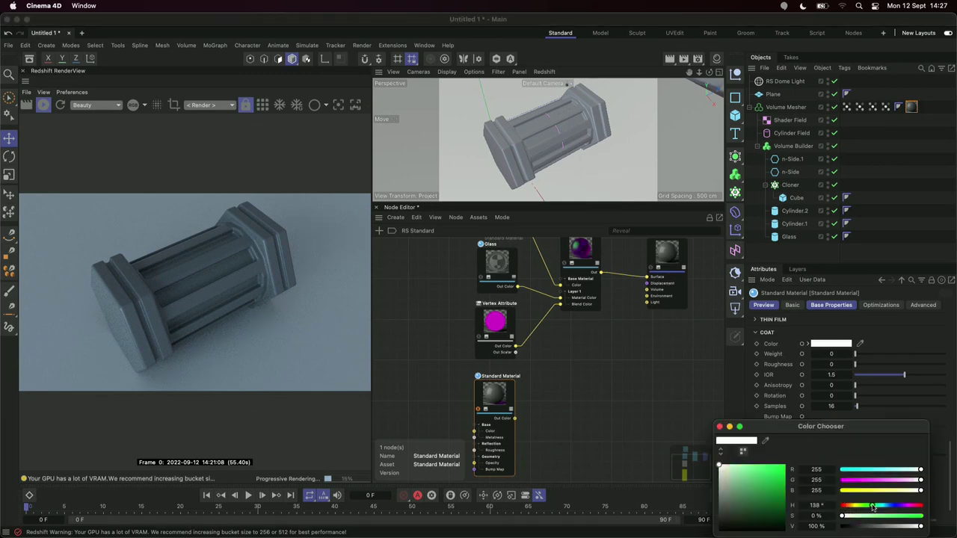
{"action": "mouse_move", "coordinate": [762, 499]}
{"action": "left_mouse_down"}
{"action": "mouse_move", "coordinate": [752, 481]}
{"action": "mouse_move", "coordinate": [758, 488]}
{"action": "left_mouse_up"}
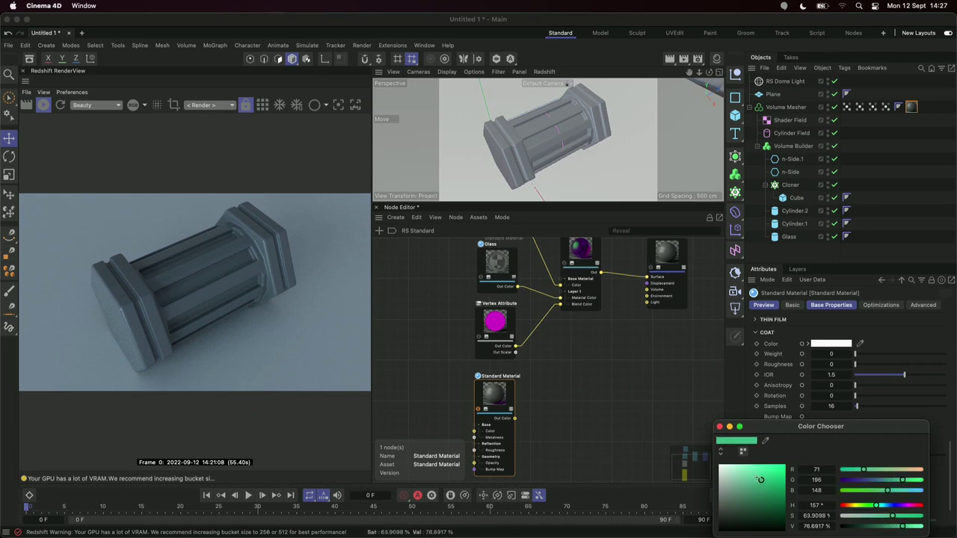
{"action": "left_click", "coordinate": [719, 427]}
{"action": "double_click", "coordinate": [829, 454]}
{"action": "type", "text": "2"}
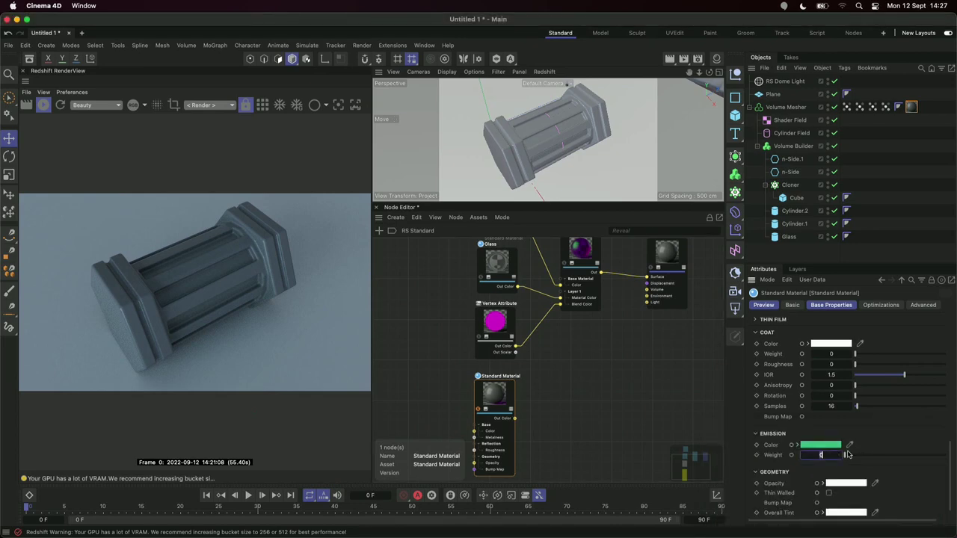
{"action": "key", "text": "Return"}
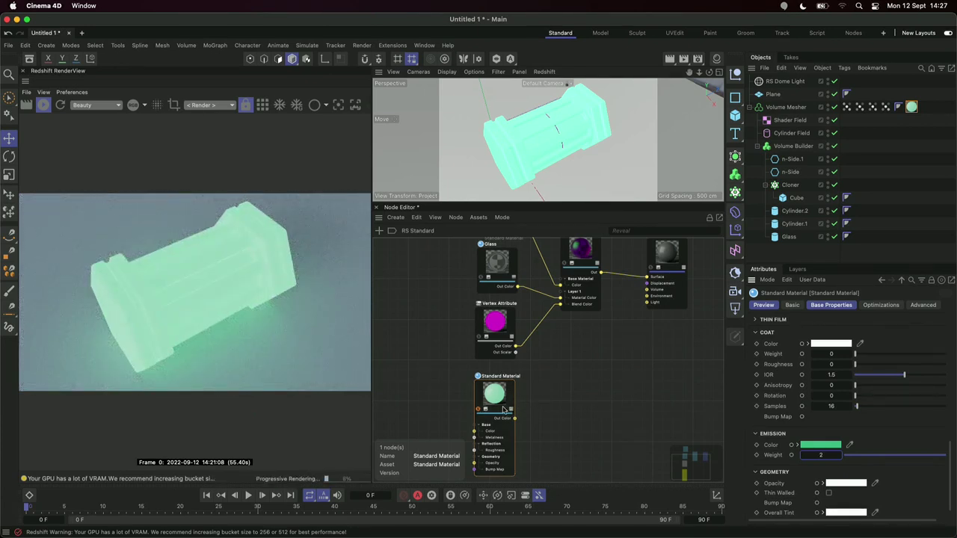
- Connect the emissive Standard Material's Out Color to the Material Blender's Layer 2 Material Color
{"action": "left_click_drag", "start_coordinate": [559, 304], "coordinate": [551, 309]}
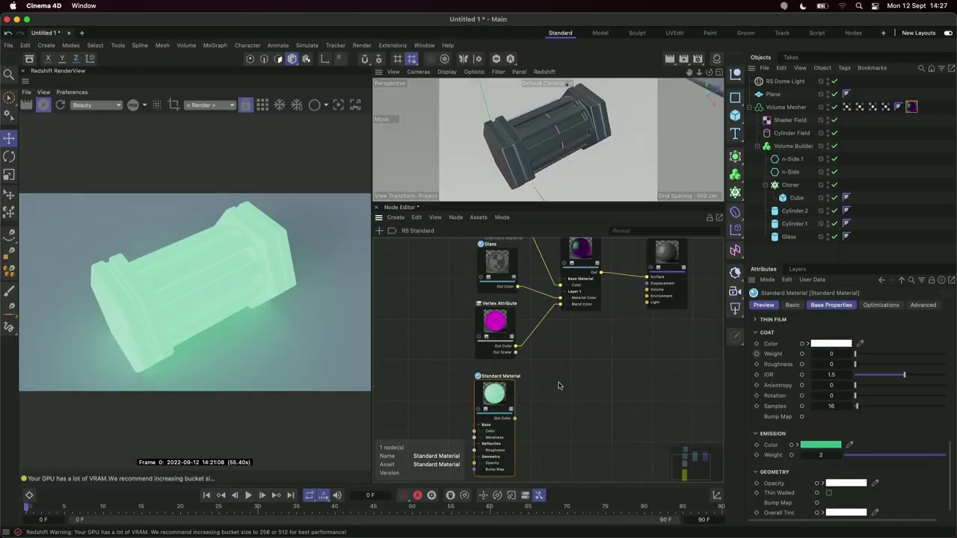
{"action": "left_click_drag", "start_coordinate": [514, 420], "coordinate": [591, 251]}
{"action": "mouse_move", "coordinate": [634, 274]}
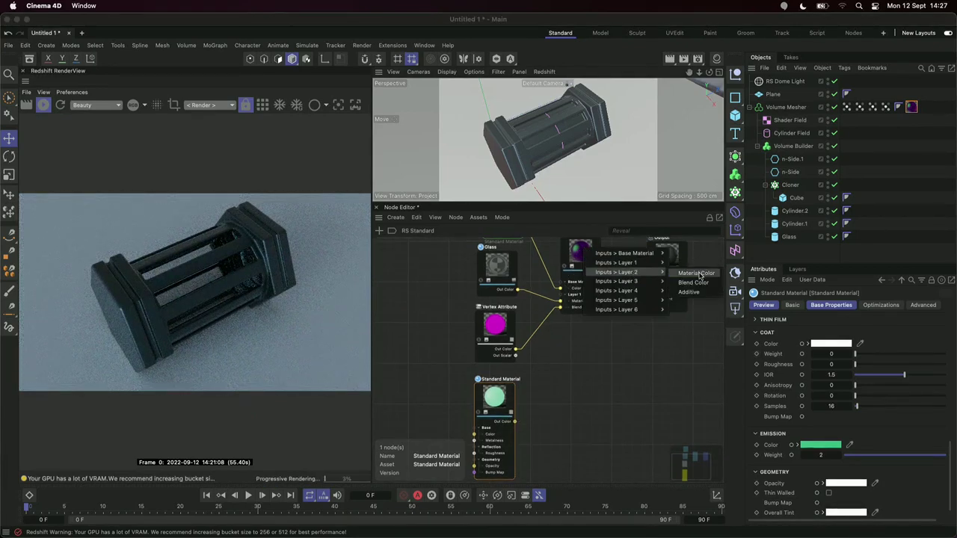
{"action": "left_click", "coordinate": [702, 276]}
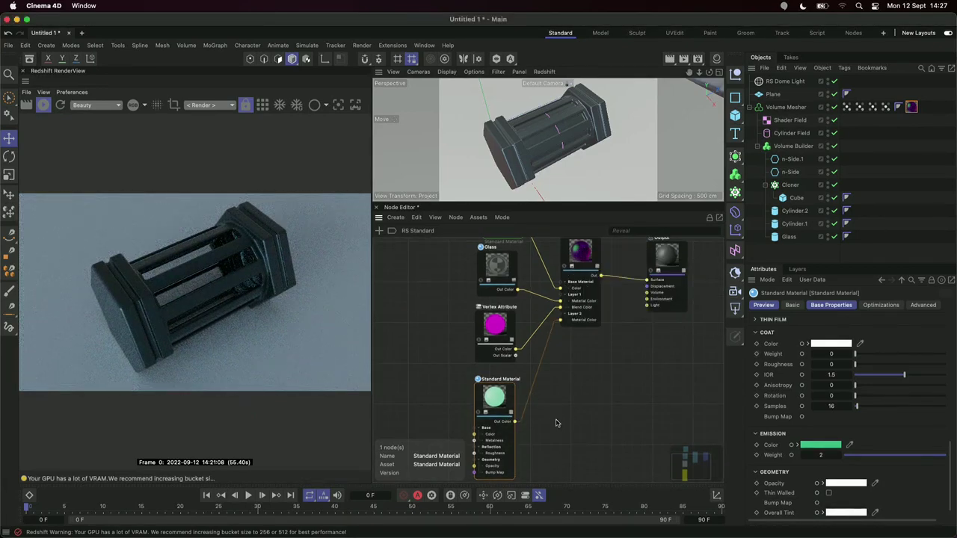
- Search the node assets for "vert", add a second Vertex Attribute node and assign it the "Liught Beams" vertex map
{"action": "key", "text": "shift+c"}
{"action": "type", "text": "vert"}
{"action": "left_click_drag", "start_coordinate": [598, 261], "coordinate": [566, 416]}
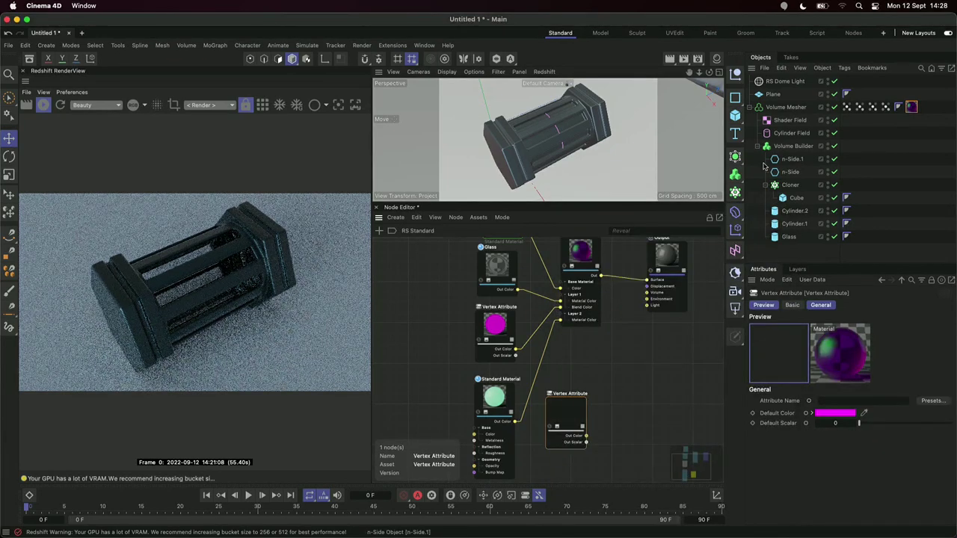
{"action": "left_click_drag", "start_coordinate": [847, 108], "coordinate": [866, 402]}
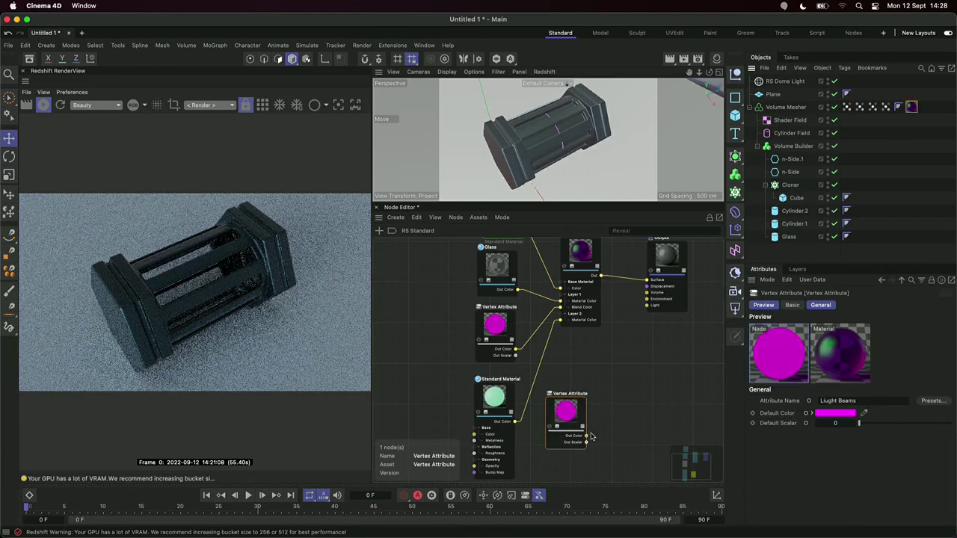
- Connect the second Vertex Attribute's Out Color to the Material Blender's Layer 2 Blend Color
{"action": "left_click_drag", "start_coordinate": [586, 436], "coordinate": [588, 258]}
{"action": "mouse_move", "coordinate": [644, 277]}
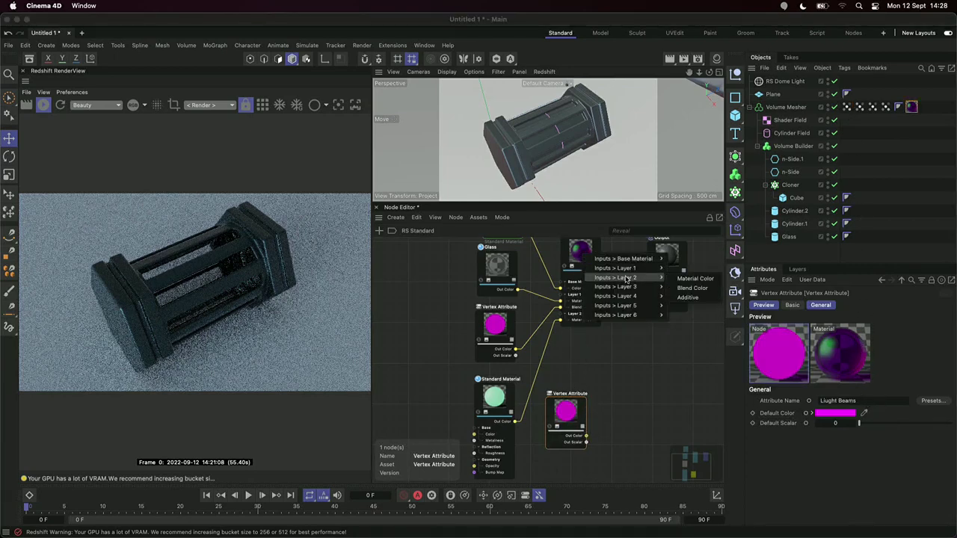
{"action": "left_click", "coordinate": [688, 289]}
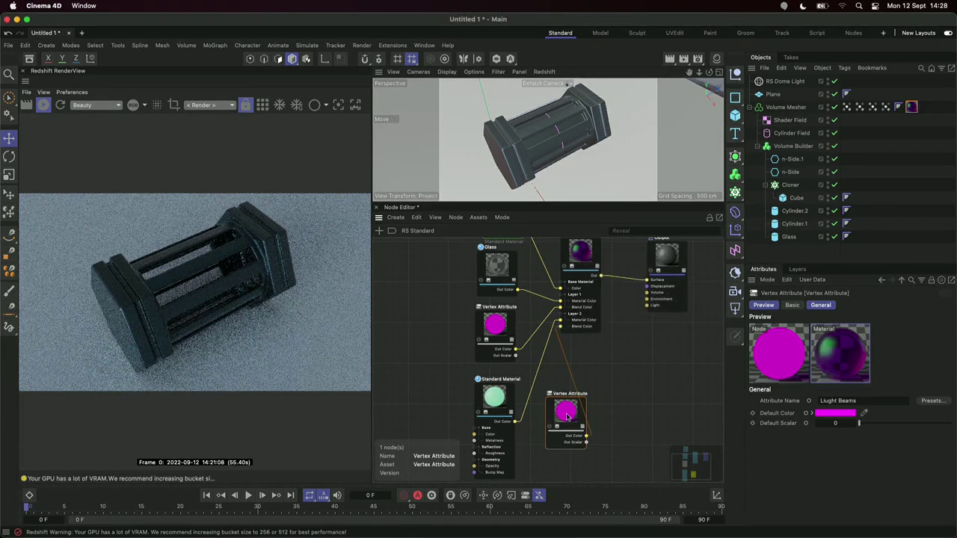
- Collapse the emissive Standard Material's port list and move the second Vertex Attribute below it
{"action": "left_click_drag", "start_coordinate": [515, 420], "coordinate": [559, 320]}
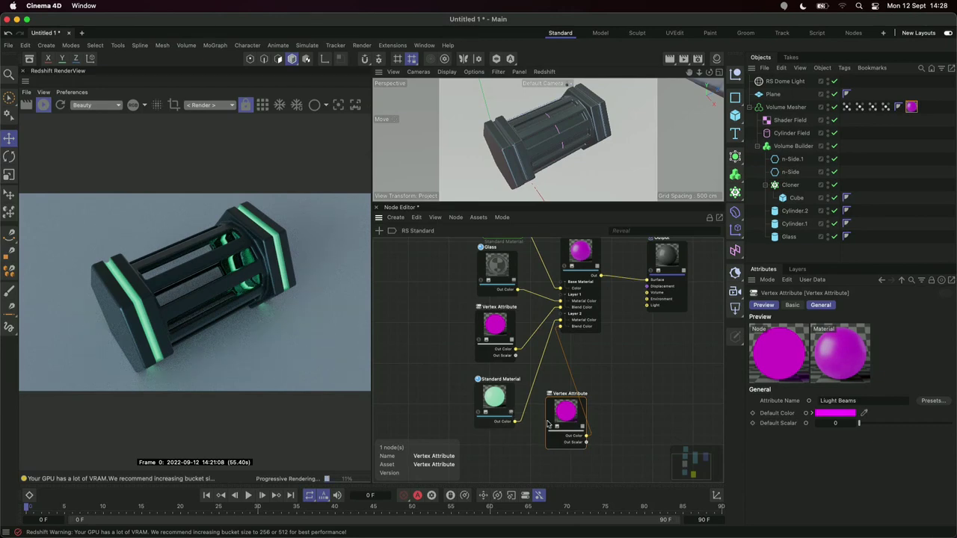
{"action": "key", "text": "a"}
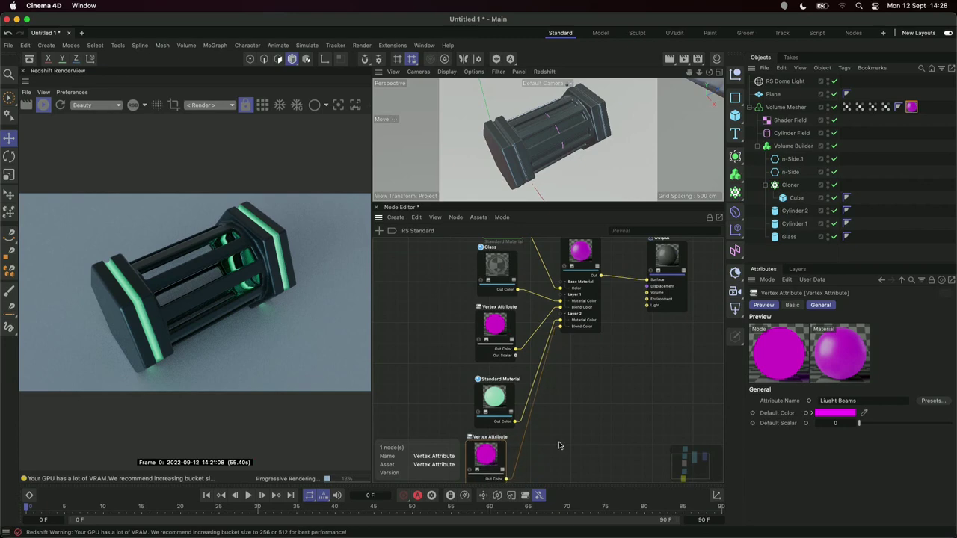
{"action": "scroll", "coordinate": [603, 403], "scroll_direction": "down", "scroll_amount": 1}
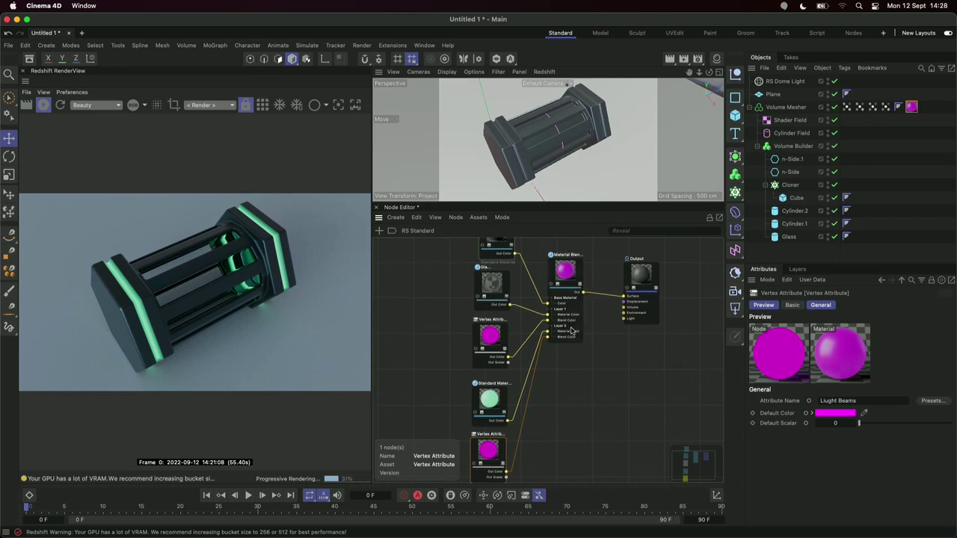
- Duplicate the Metal Standard Material node and place the copy to the right of the emissive Standard Material
{"action": "scroll", "coordinate": [572, 331], "scroll_direction": "up", "scroll_amount": 2}
{"action": "left_click", "coordinate": [500, 262]}
{"action": "key", "text": "ctrl+c"}
{"action": "key", "text": "ctrl+v"}
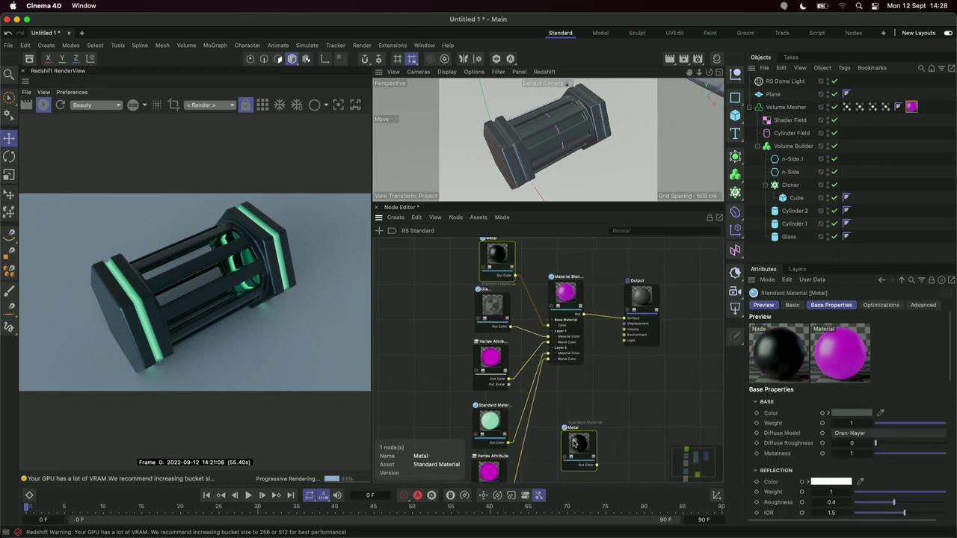
{"action": "left_click_drag", "start_coordinate": [578, 452], "coordinate": [561, 436]}
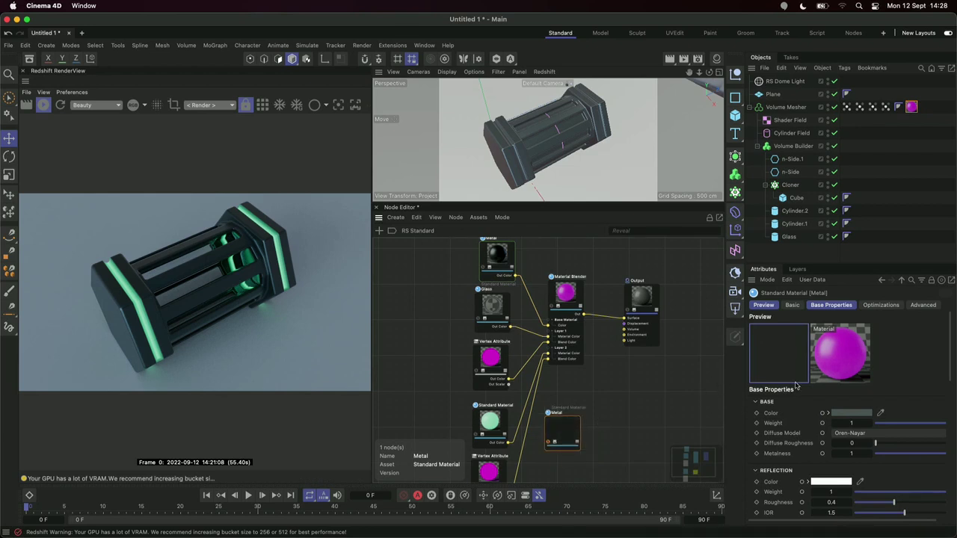
- Lighten the copied Metal node's base color to a light grey of RGB 169, 172, 173
{"action": "left_click", "coordinate": [860, 413]}
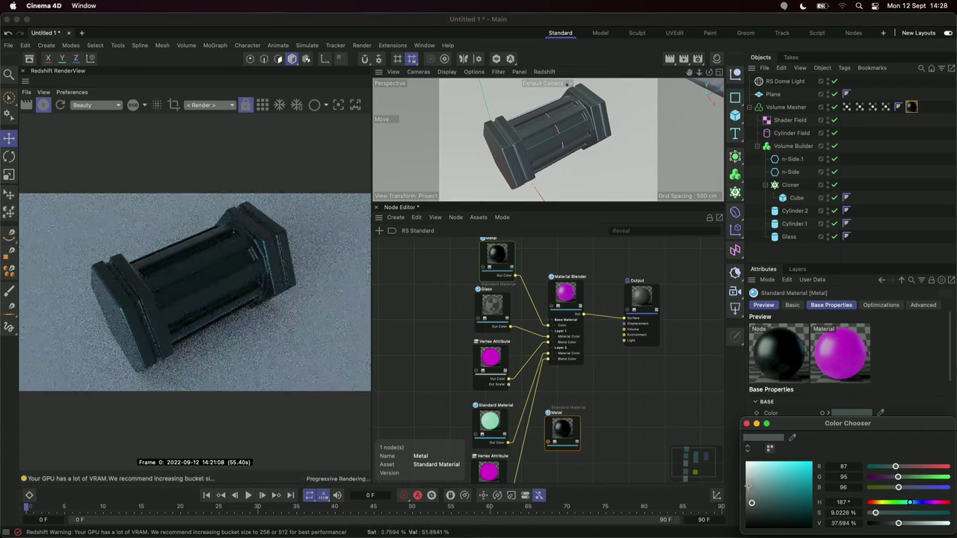
{"action": "left_click", "coordinate": [748, 481]}
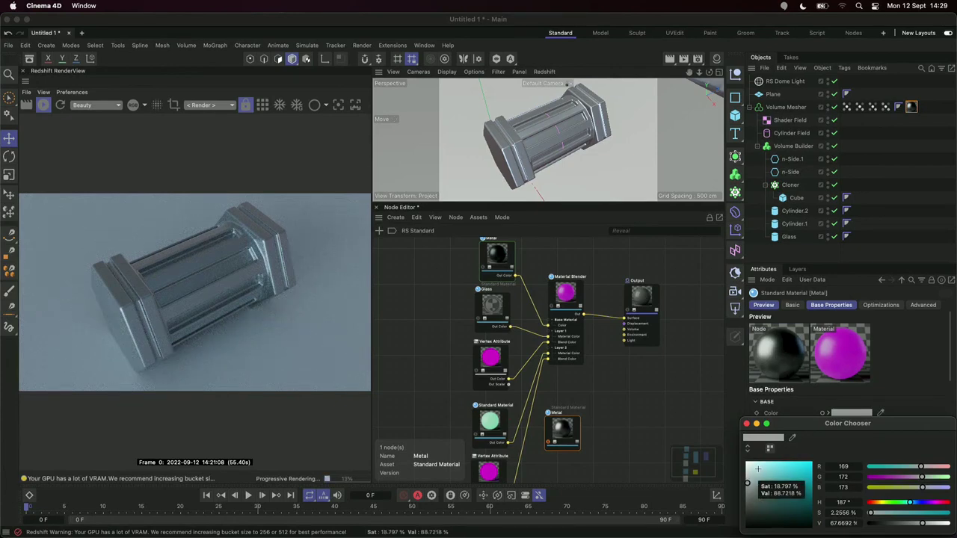
{"action": "left_click", "coordinate": [745, 424]}
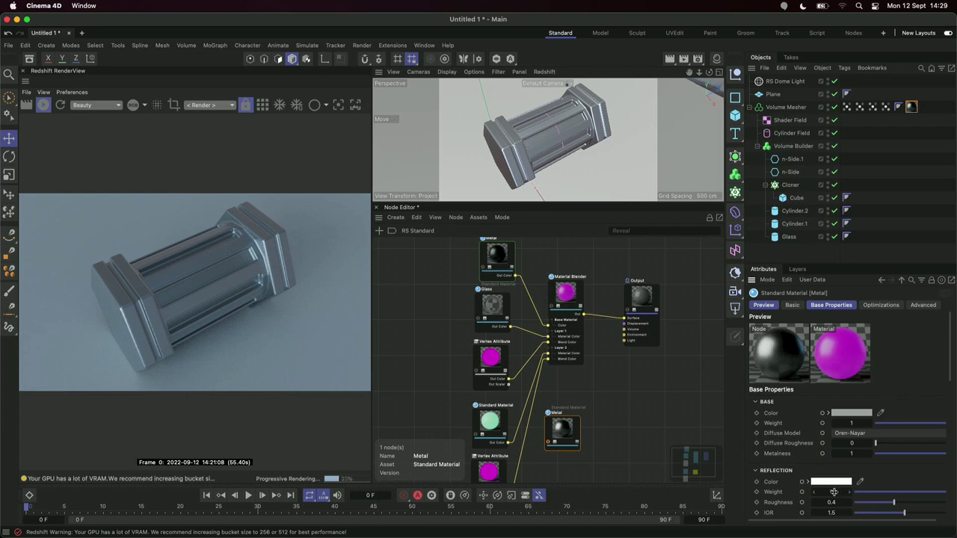
- Set the copied Metal node's Metalness to 0.8 and its reflection Roughness to 0.5
{"action": "left_click", "coordinate": [857, 454]}
{"action": "type", "text": "0.8"}
{"action": "left_click", "coordinate": [848, 499]}
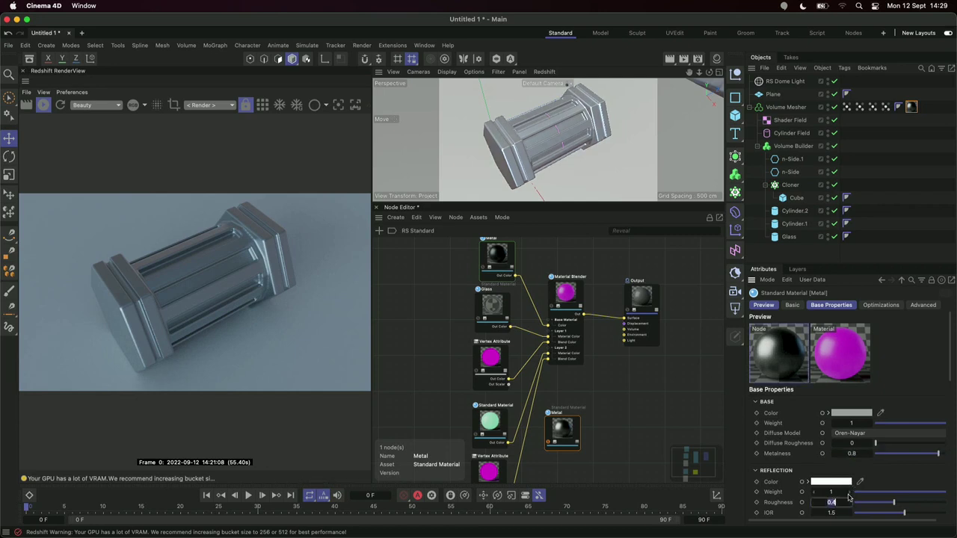
{"action": "type", "text": "0.5"}
{"action": "key", "text": "Return"}
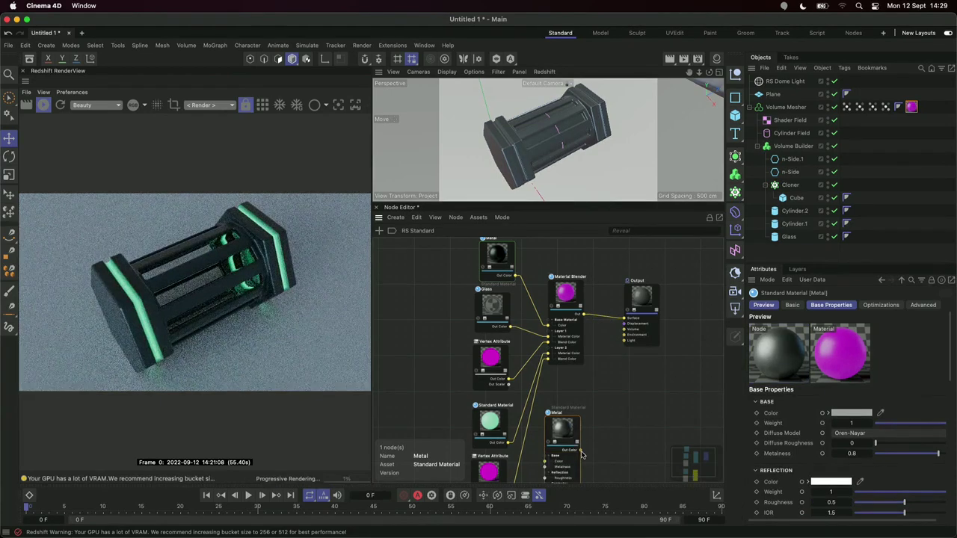
- Connect the copied Metal node's Out Color to the Material Blender's Layer 3 Material Color
{"action": "left_click_drag", "start_coordinate": [582, 454], "coordinate": [567, 293]}
{"action": "mouse_move", "coordinate": [625, 324]}
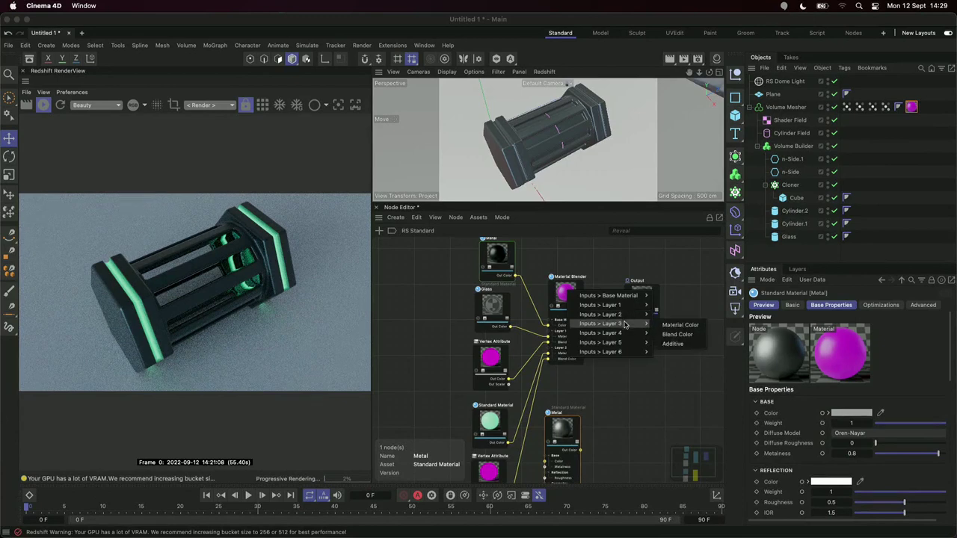
{"action": "left_click", "coordinate": [678, 325]}
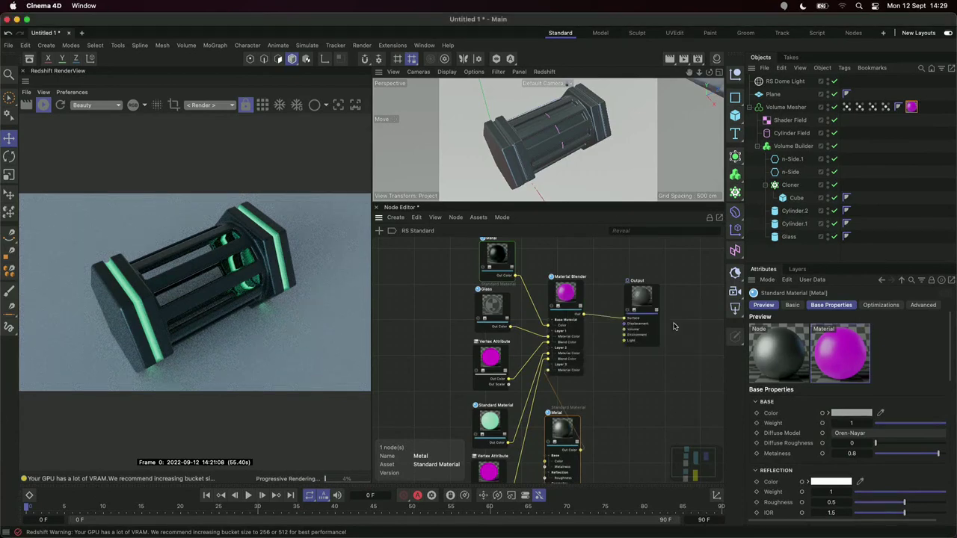
- Search the node assets for "ver", add a third Vertex Attribute node and assign it the "Curve Final" vertex map
{"action": "scroll", "coordinate": [606, 398], "scroll_direction": "down", "scroll_amount": 2}
{"action": "left_click", "coordinate": [593, 401]}
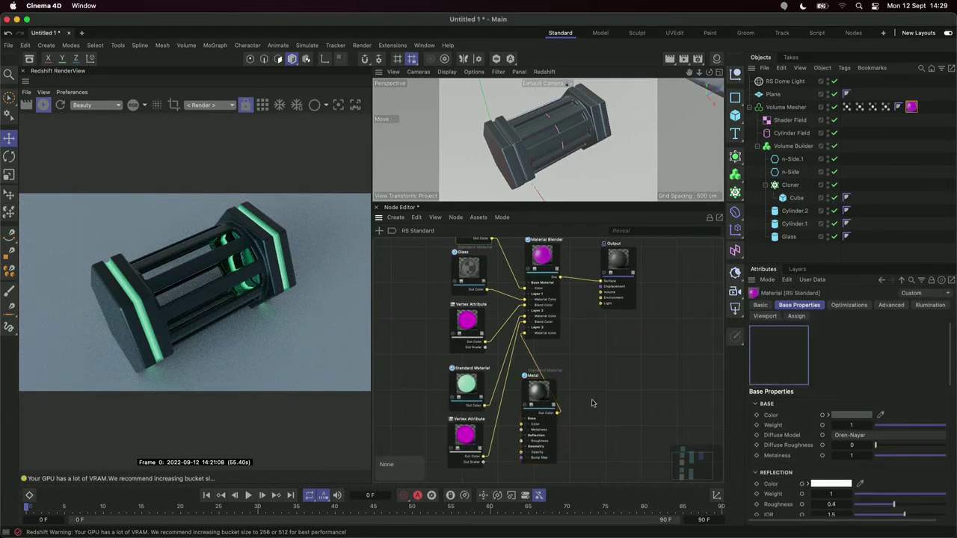
{"action": "key", "text": "shift+c"}
{"action": "type", "text": "ver"}
{"action": "left_click_drag", "start_coordinate": [639, 262], "coordinate": [588, 379]}
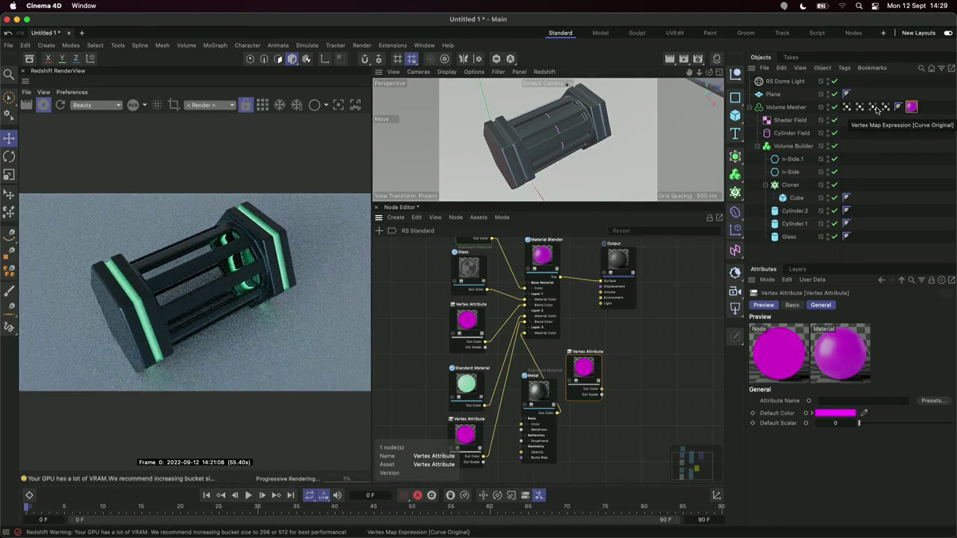
{"action": "left_click_drag", "start_coordinate": [885, 107], "coordinate": [870, 407]}
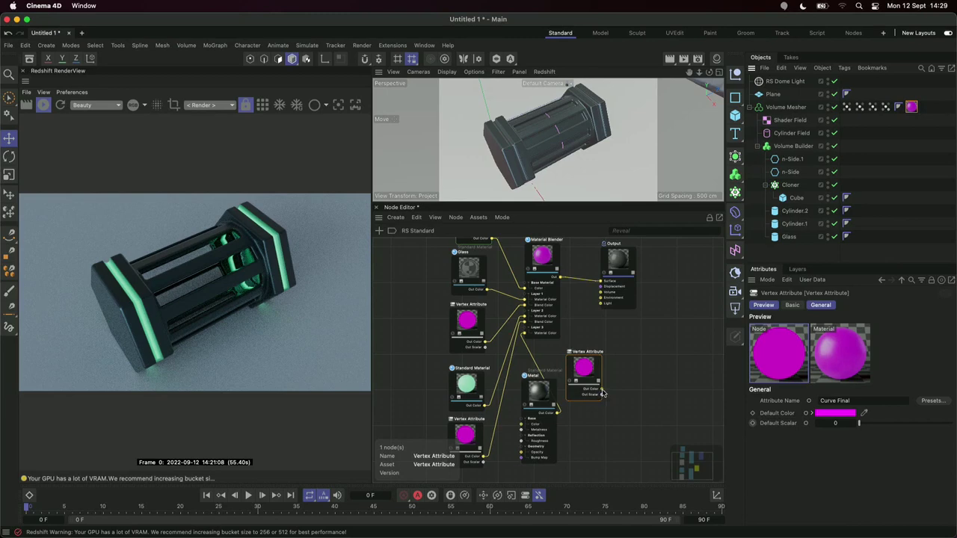
- Connect the third Vertex Attribute's Out Color to the Material Blender's Layer 3 Blend Color
{"action": "left_click_drag", "start_coordinate": [603, 389], "coordinate": [548, 257]}
{"action": "mouse_move", "coordinate": [591, 289]}
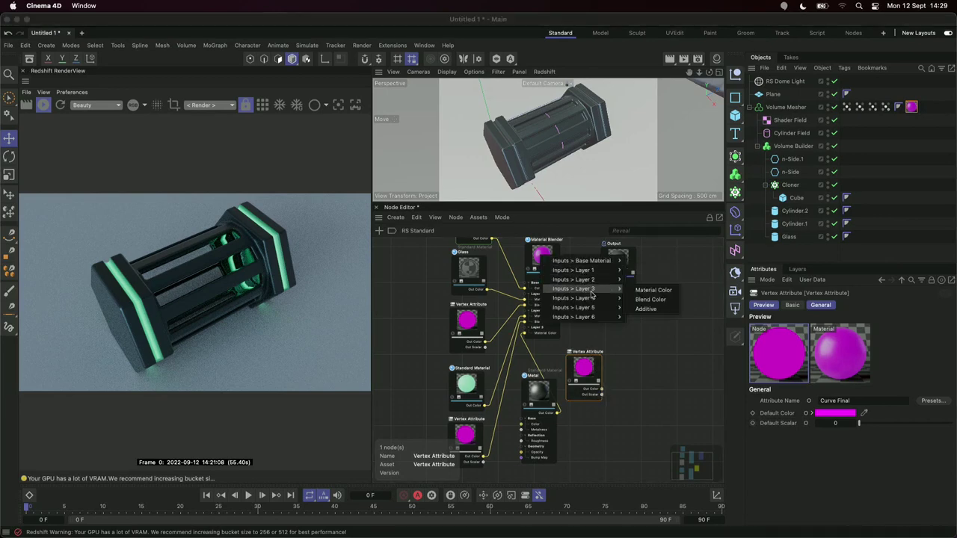
{"action": "left_click", "coordinate": [651, 299]}
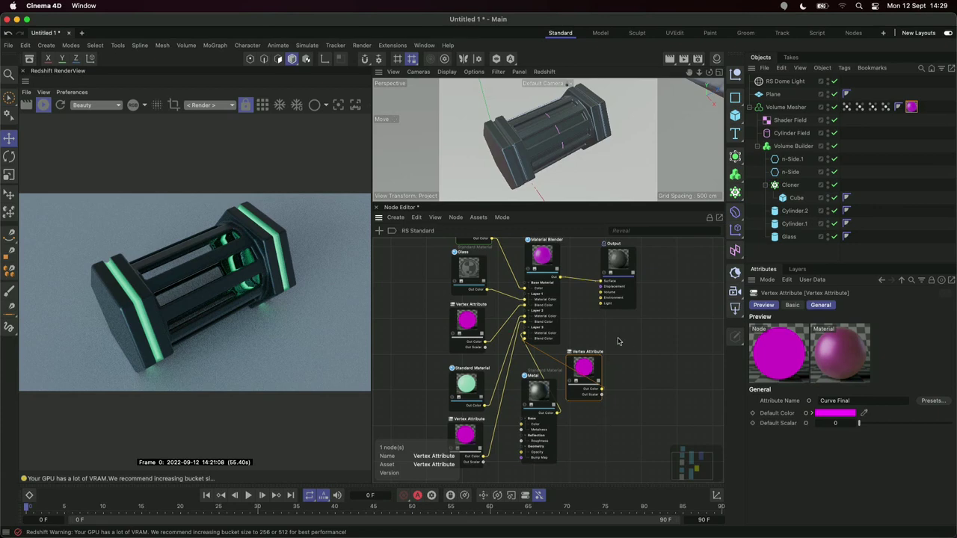
- Move the copied Metal node below the second Vertex Attribute and place the third Vertex Attribute beside it
{"action": "scroll", "coordinate": [618, 341], "scroll_direction": "down", "scroll_amount": 3}
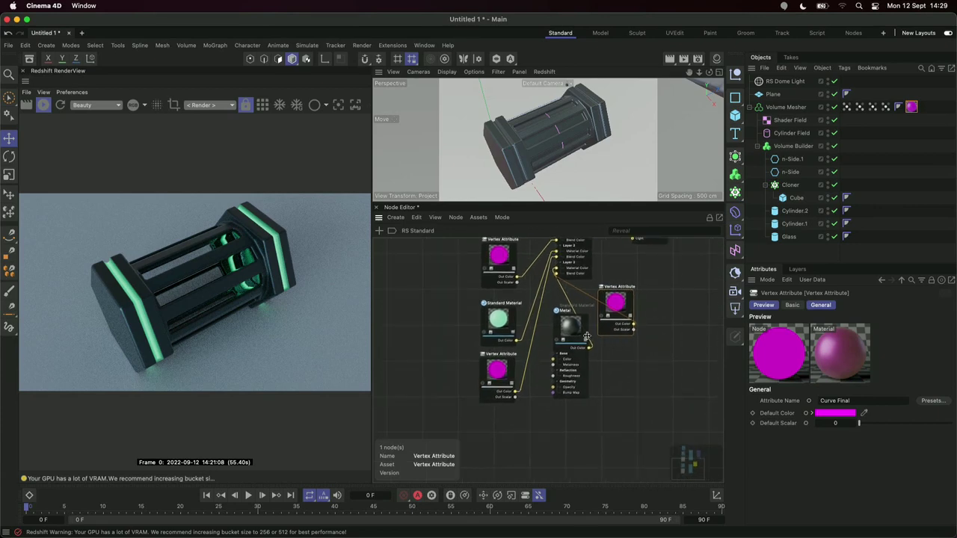
{"action": "left_click_drag", "start_coordinate": [587, 337], "coordinate": [507, 440]}
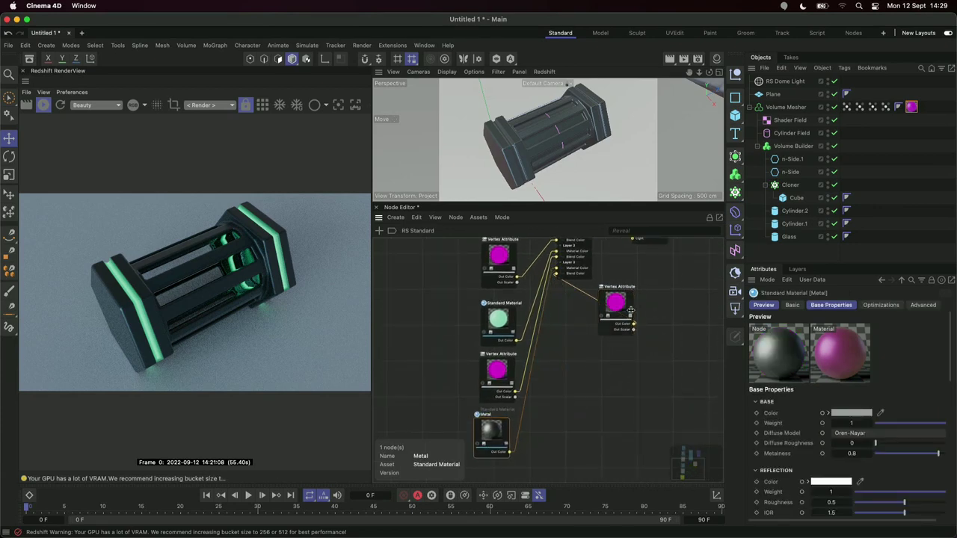
{"action": "left_click_drag", "start_coordinate": [623, 313], "coordinate": [563, 457]}
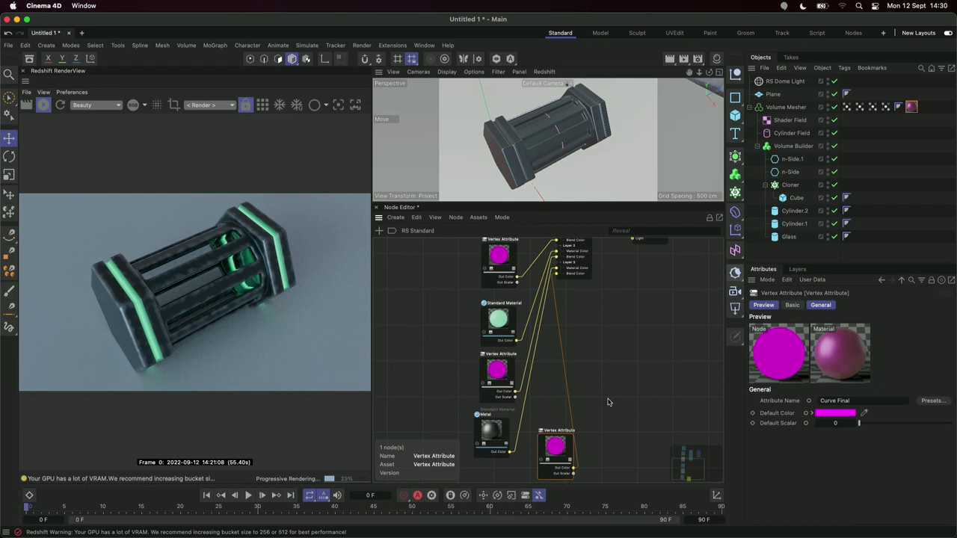
- Search the node assets for "ramp" and add a Ramp node between the third Vertex Attribute and the Material Blender
{"action": "key", "text": "shift+c"}
{"action": "type", "text": "ramp"}
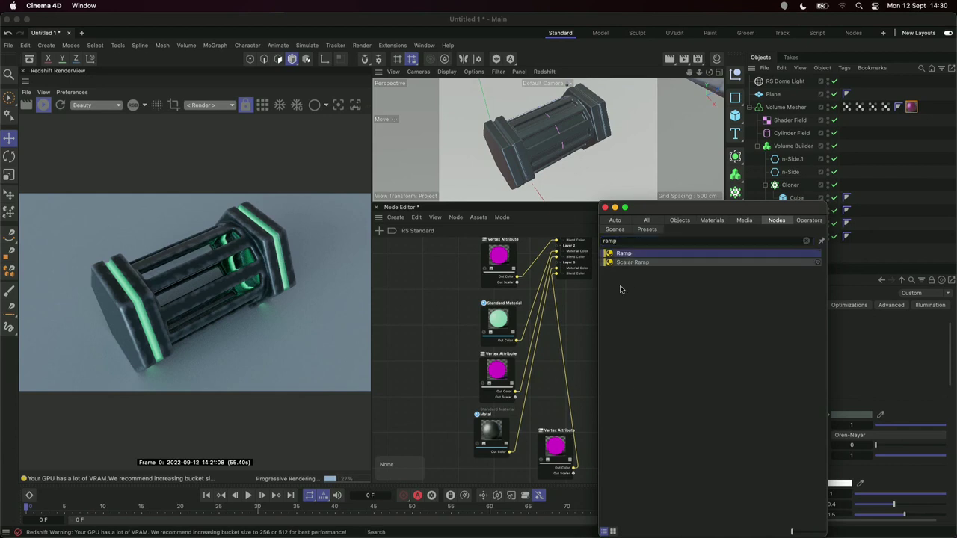
{"action": "left_click_drag", "start_coordinate": [624, 254], "coordinate": [569, 392]}
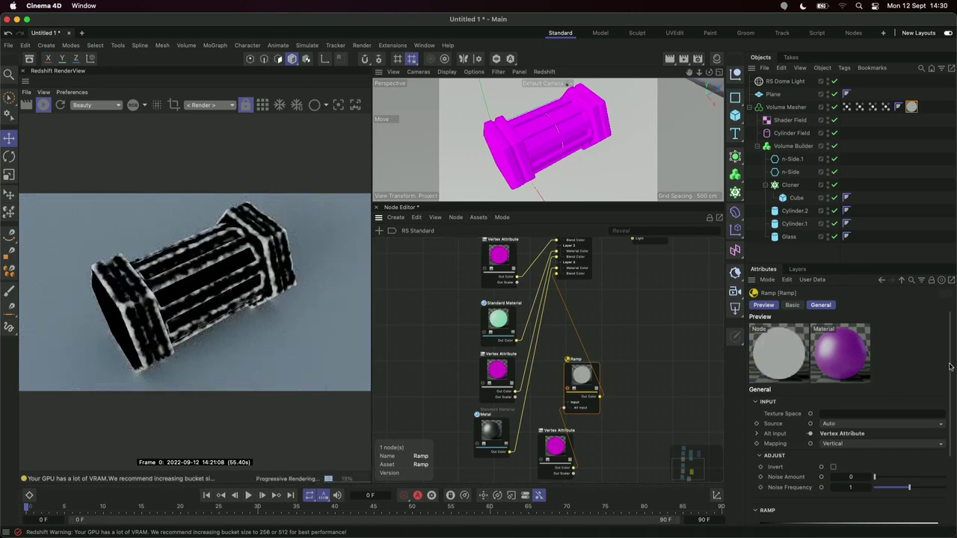
- Adjust the Ramp's gradient knots, moving the black knot to a position of about 26.4%
{"action": "left_click_drag", "start_coordinate": [950, 368], "coordinate": [949, 427]}
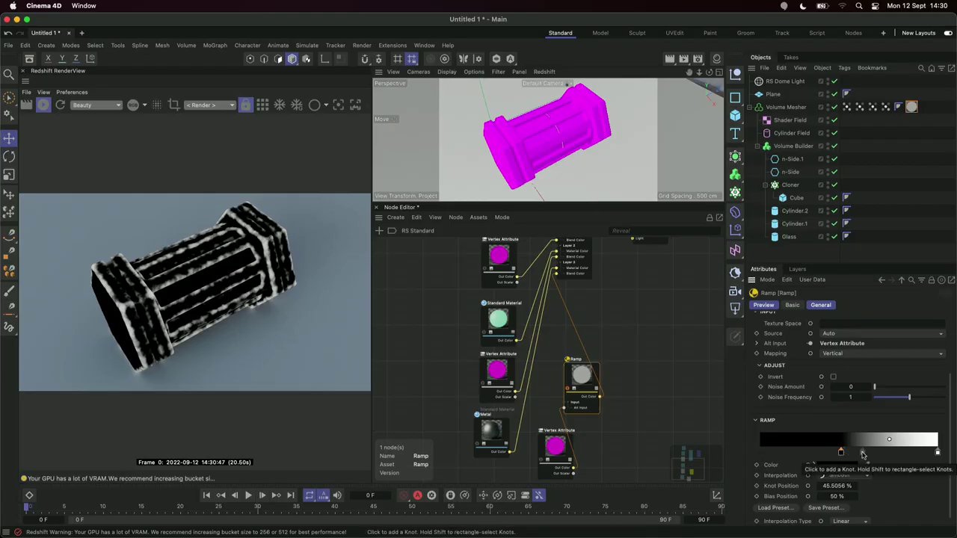
{"action": "left_click_drag", "start_coordinate": [863, 454], "coordinate": [867, 483]}
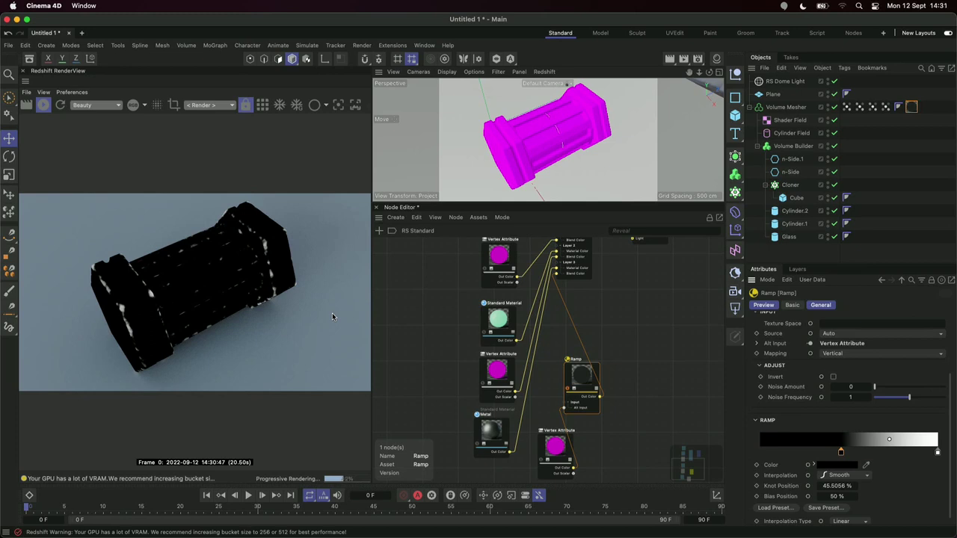
{"action": "left_click_drag", "start_coordinate": [840, 452], "coordinate": [808, 454]}
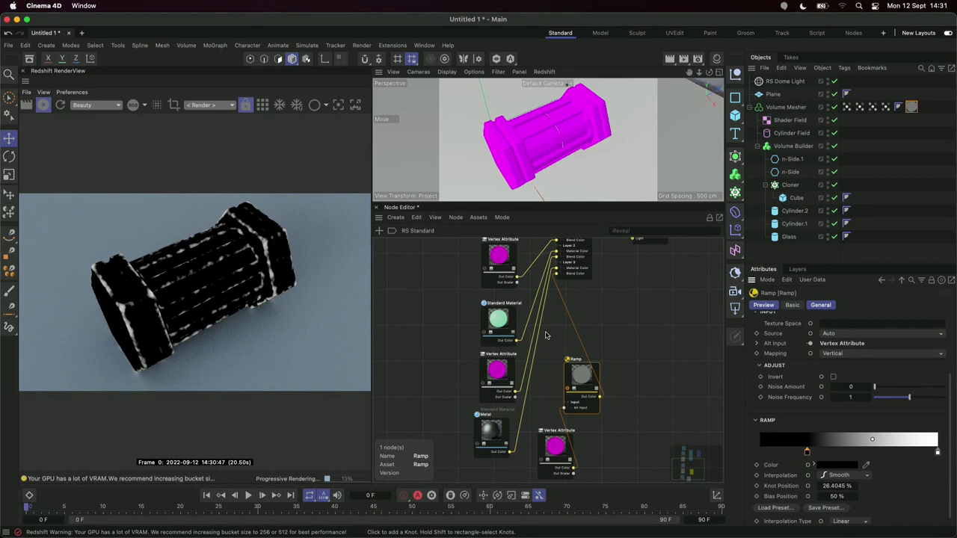
- Darken the Ramp's white end knot to a light grey with a value of 78%
{"action": "left_click", "coordinate": [491, 437]}
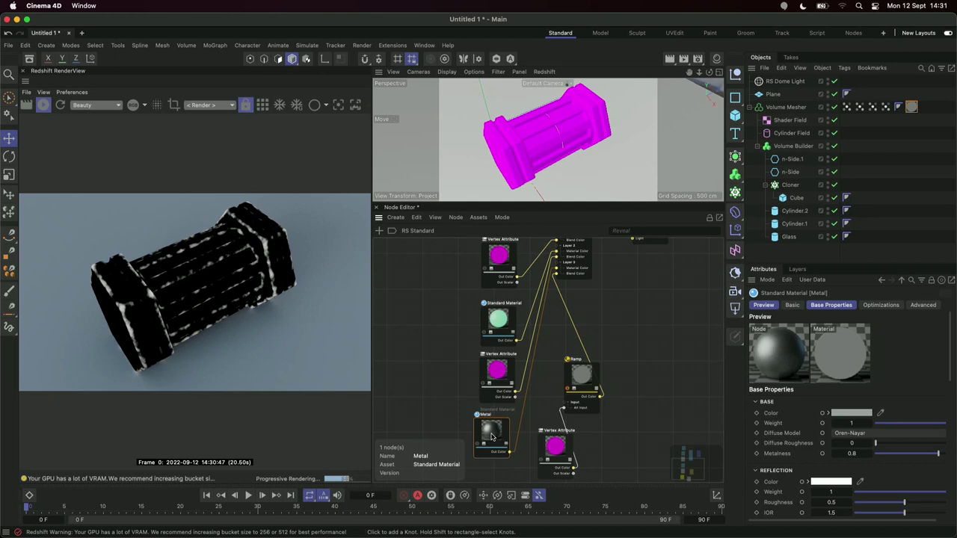
{"action": "left_click", "coordinate": [590, 377]}
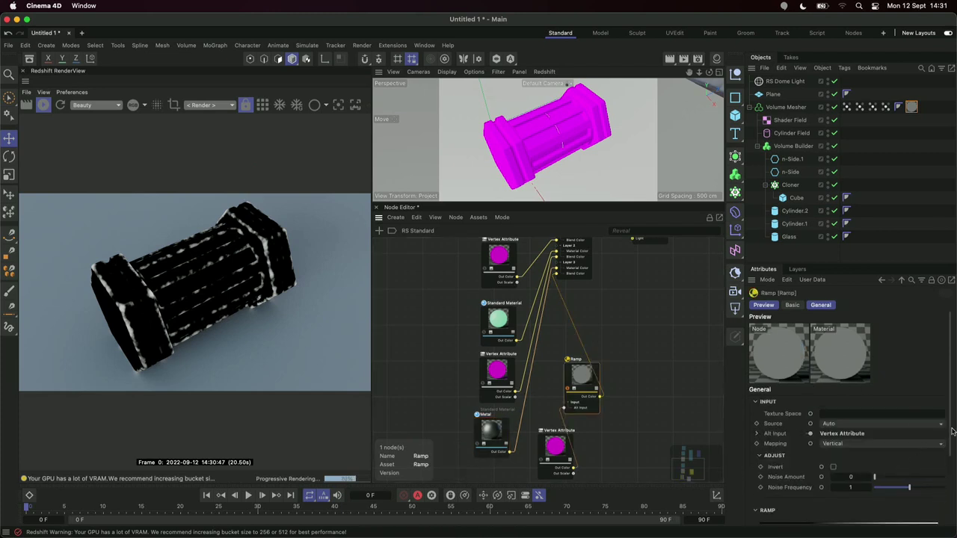
{"action": "scroll", "coordinate": [950, 434], "scroll_direction": "down", "scroll_amount": 3}
{"action": "double_click", "coordinate": [939, 473]}
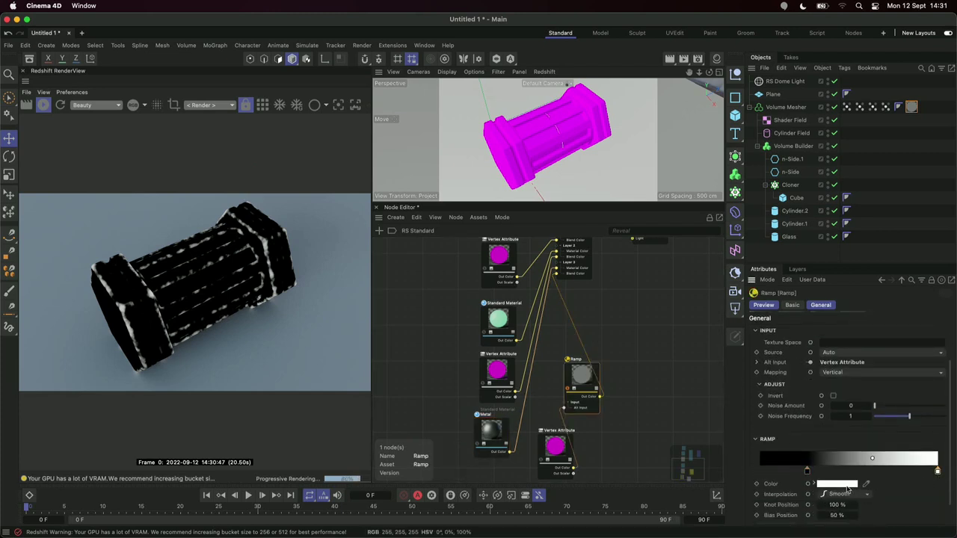
{"action": "left_click", "coordinate": [925, 529]}
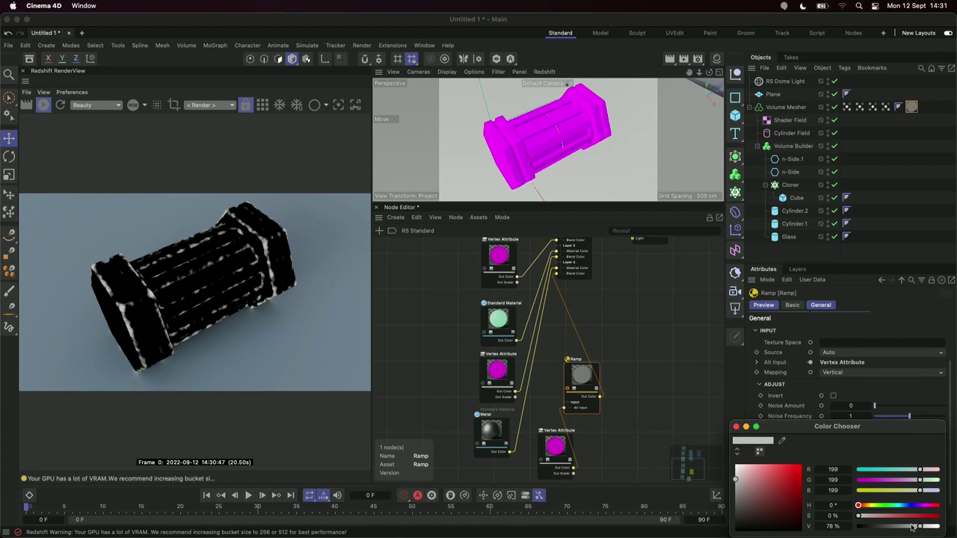
{"action": "left_click", "coordinate": [736, 426]}
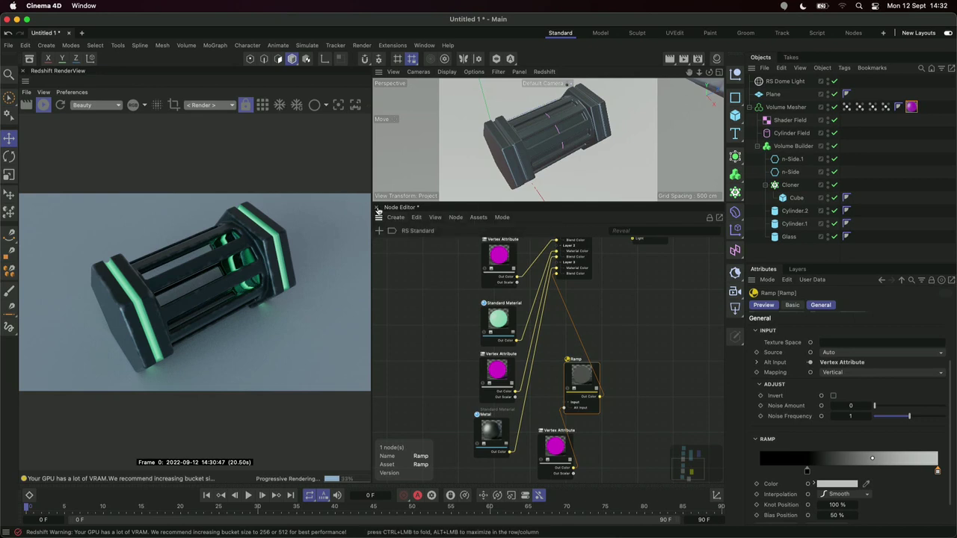
- Close the Node Editor, create a new Redshift Standard material and apply it to the ground Plane
{"action": "left_click", "coordinate": [377, 212]}
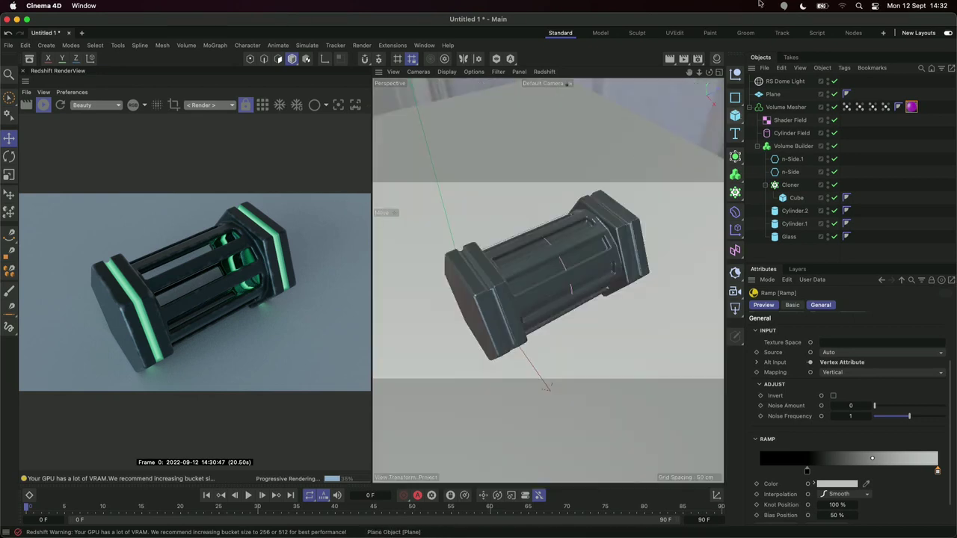
{"action": "left_click", "coordinate": [718, 59]}
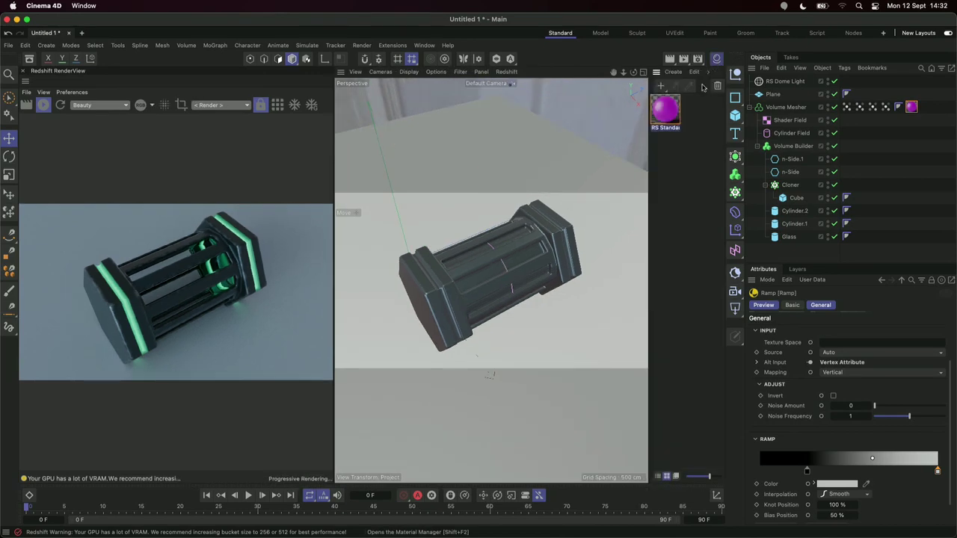
{"action": "left_click", "coordinate": [673, 72]}
{"action": "mouse_move", "coordinate": [710, 121]}
{"action": "mouse_move", "coordinate": [804, 122]}
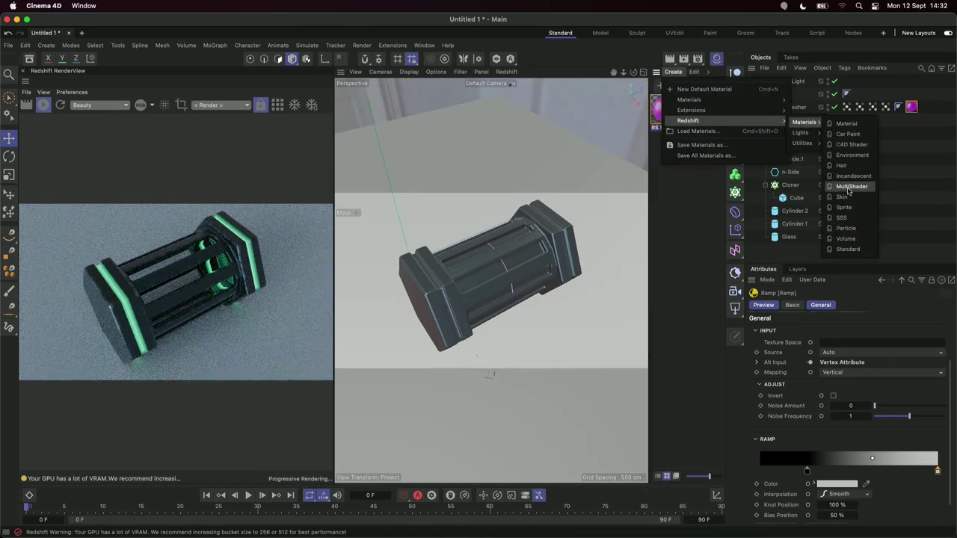
{"action": "left_click", "coordinate": [849, 249]}
{"action": "left_click_drag", "start_coordinate": [665, 109], "coordinate": [635, 166]}
- Darken the base color of the Plane's new material to a dark grey
{"action": "left_click", "coordinate": [670, 114]}
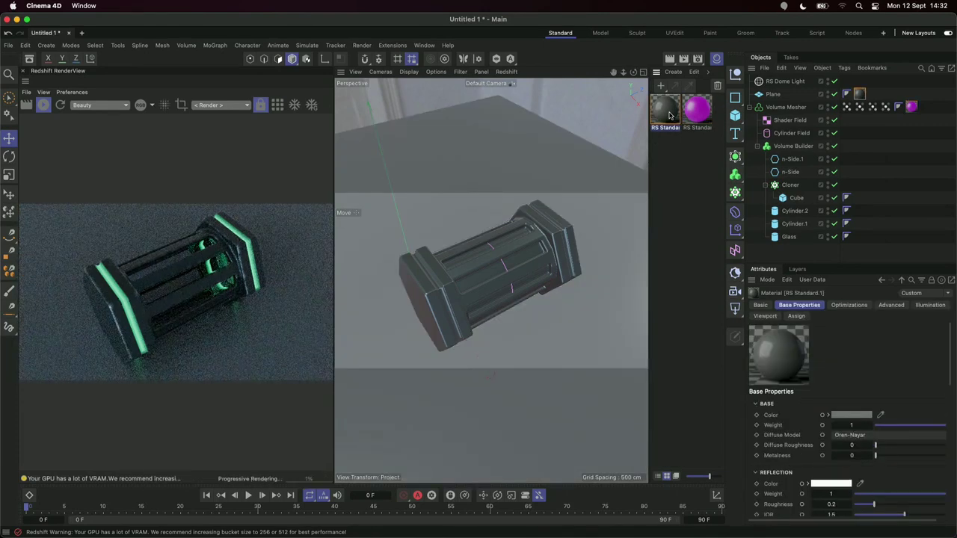
{"action": "left_click", "coordinate": [852, 415]}
{"action": "left_click_drag", "start_coordinate": [746, 497], "coordinate": [745, 506]}
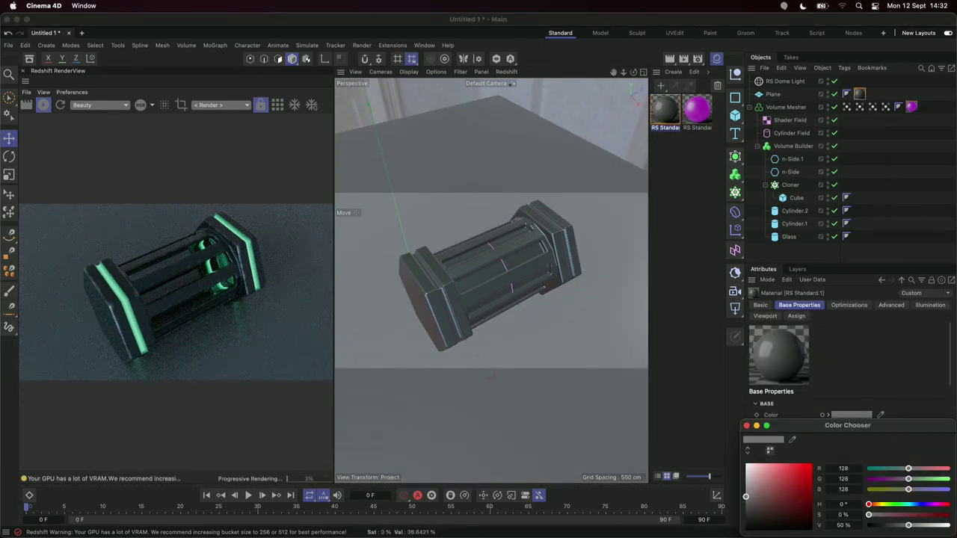
{"action": "left_click", "coordinate": [746, 427]}
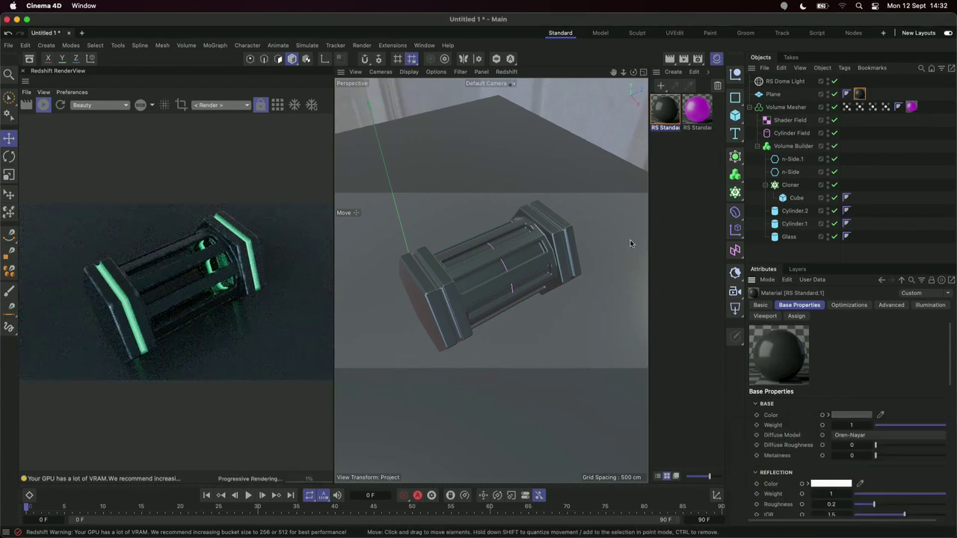
- Reopen the canister's RS Standard material in the Node Editor and dock the editor below the viewport
{"action": "double_click", "coordinate": [698, 112]}
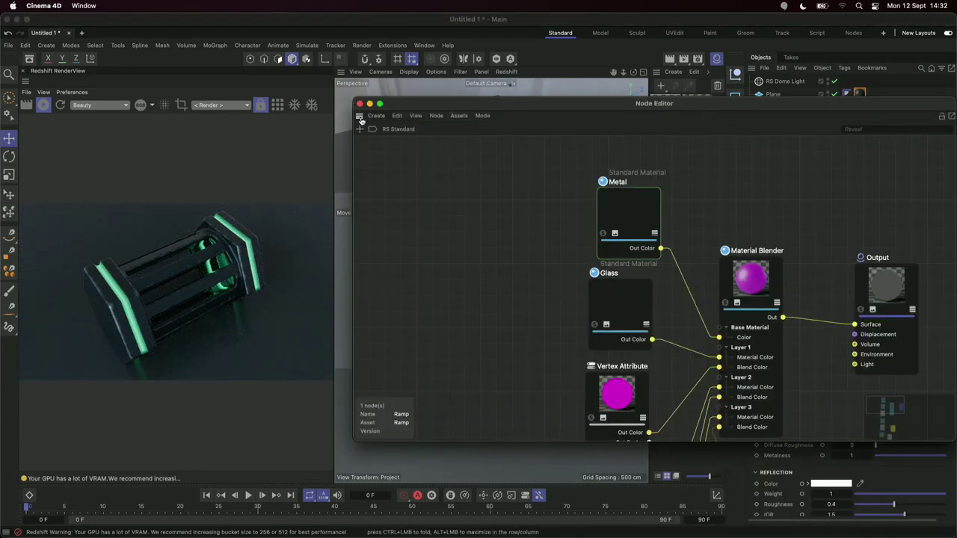
{"action": "left_click_drag", "start_coordinate": [359, 120], "coordinate": [444, 474]}
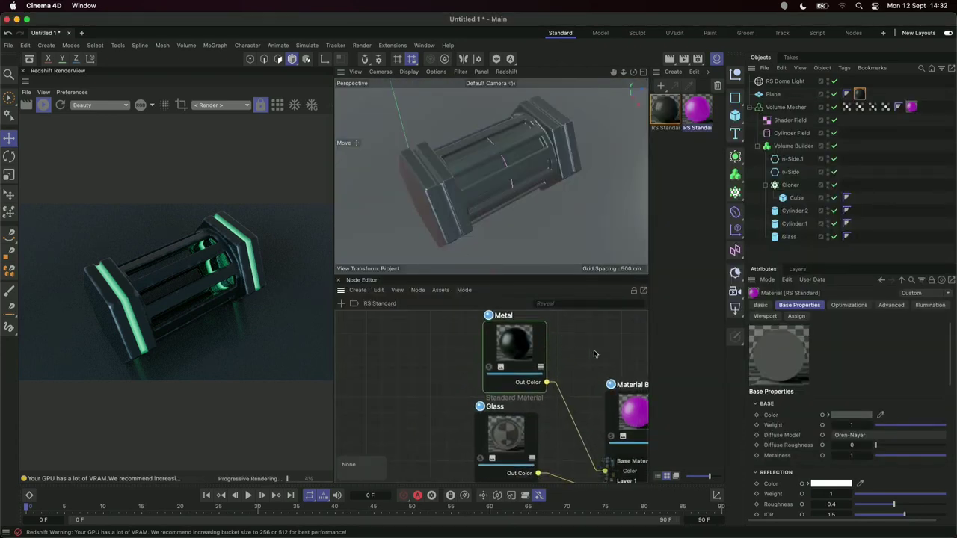
- Select the Metal node and search the Asset Browser for "surfa" down to the Metal_Surface image textures
{"action": "scroll", "coordinate": [595, 354], "scroll_direction": "down", "scroll_amount": 4}
{"action": "left_click", "coordinate": [534, 341]}
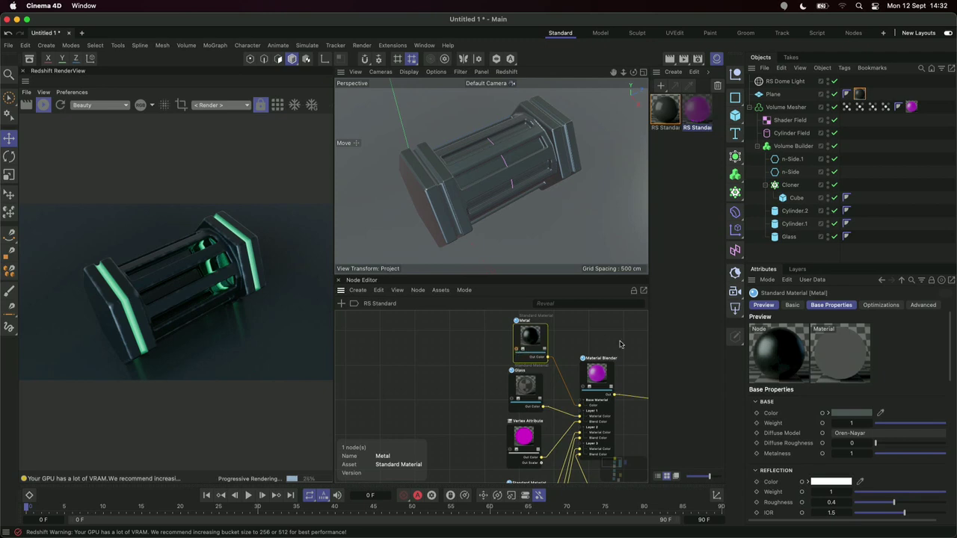
{"action": "scroll", "coordinate": [935, 336], "scroll_direction": "down", "scroll_amount": 3}
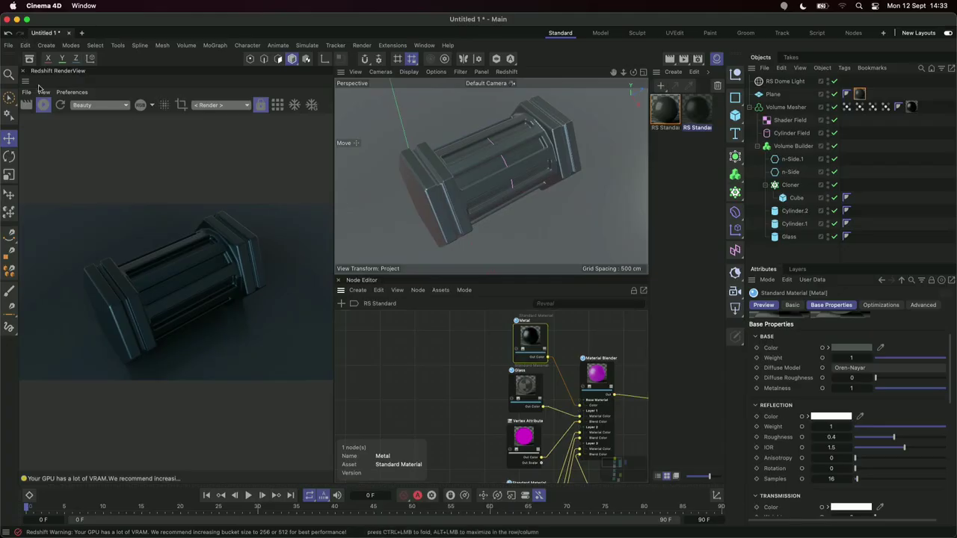
{"action": "key", "text": "shift+F8"}
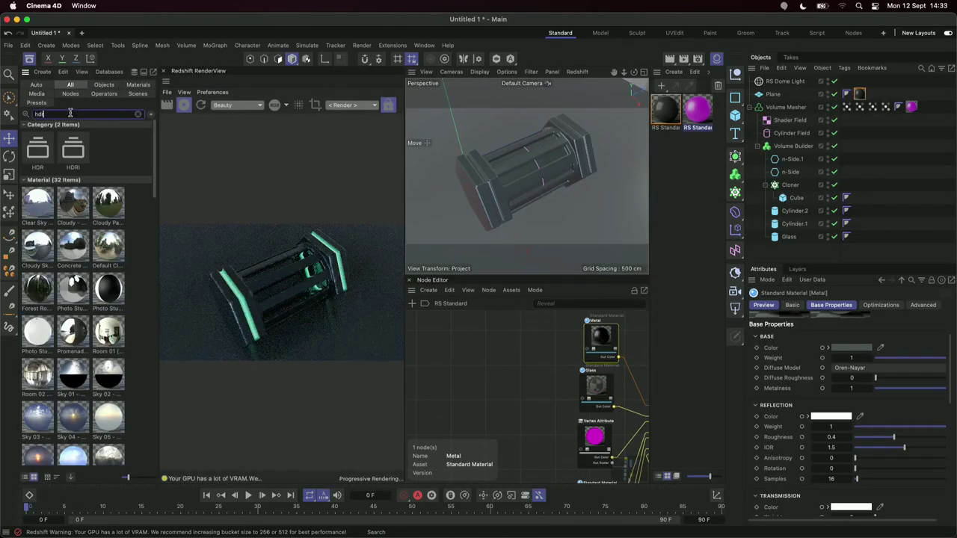
{"action": "type", "text": "surfa"}
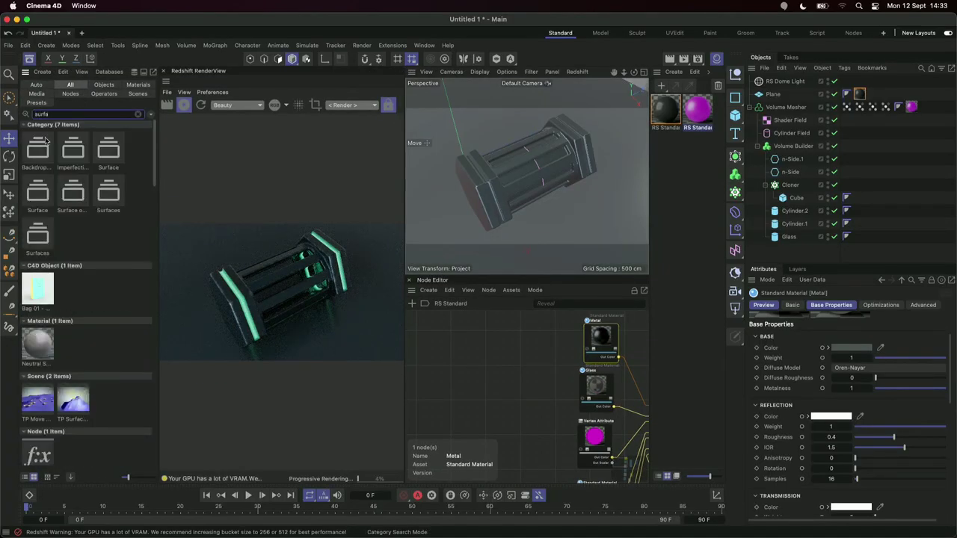
{"action": "scroll", "coordinate": [112, 227], "scroll_direction": "down", "scroll_amount": 1}
{"action": "scroll", "coordinate": [112, 226], "scroll_direction": "down", "scroll_amount": 10}
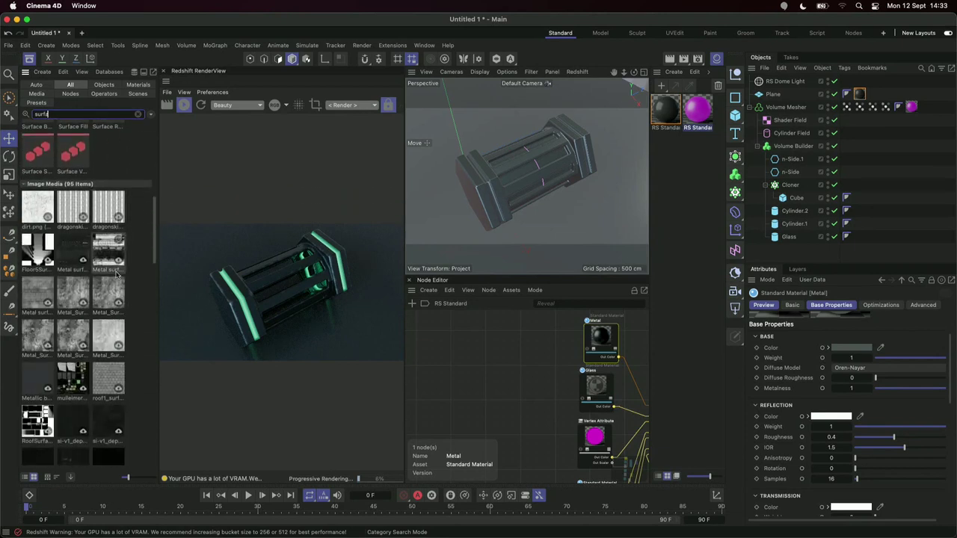
- Inspect the Metal_Surface_Tiled_02_B.tif texture in an enlarged Picture Viewer, and close the viewer
{"action": "double_click", "coordinate": [69, 341]}
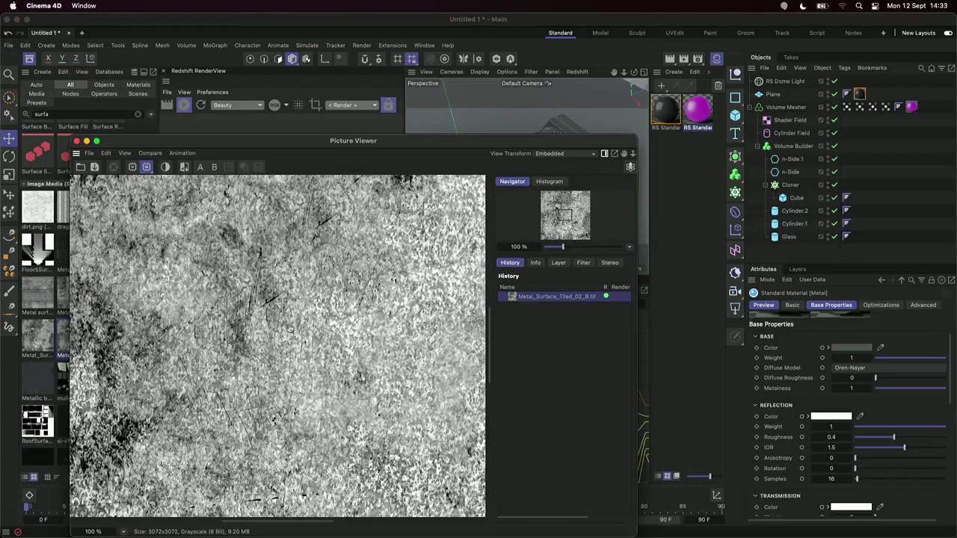
{"action": "left_click_drag", "start_coordinate": [636, 137], "coordinate": [876, 13]}
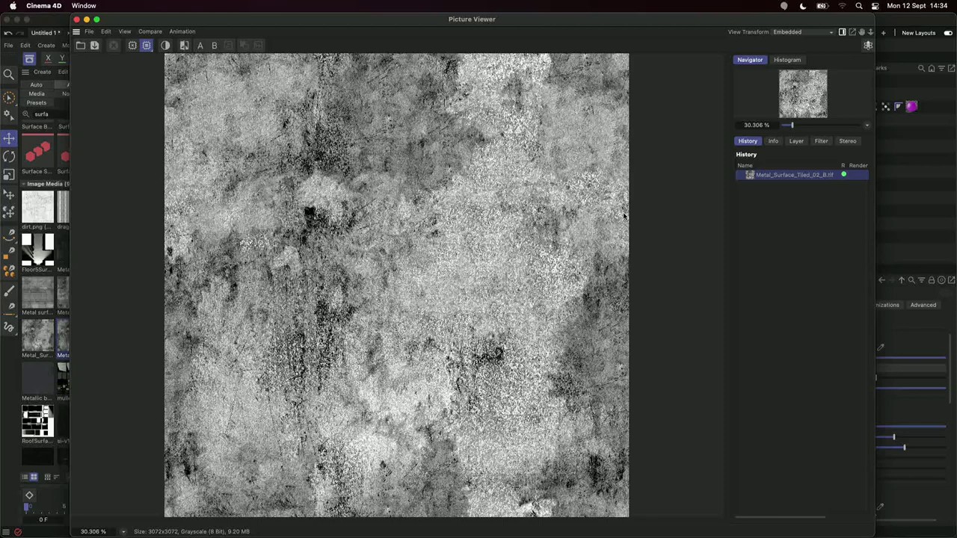
{"action": "left_click", "coordinate": [76, 19]}
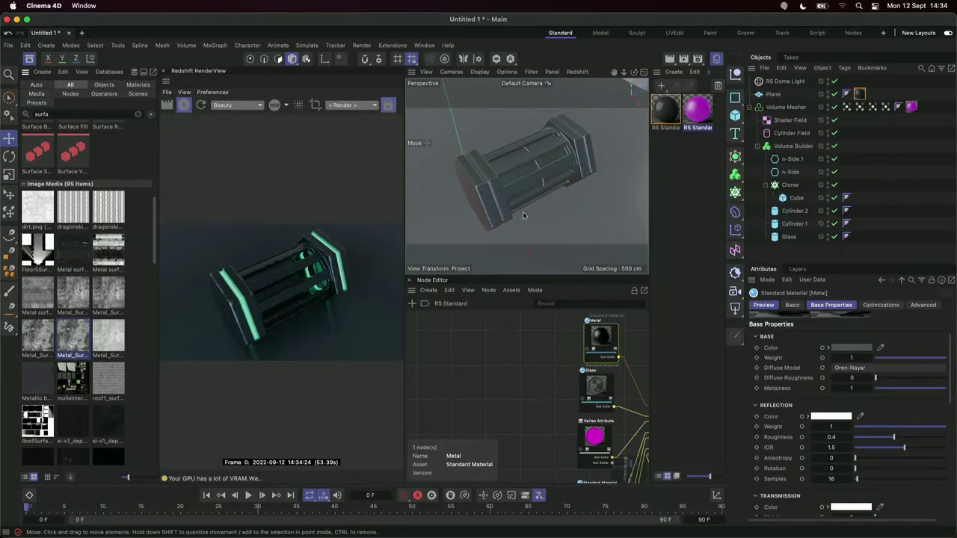
- Add the Metal_Surface_Tiled_02_B texture to the node graph beside the Metal node and close the Asset Browser
{"action": "left_click_drag", "start_coordinate": [74, 350], "coordinate": [550, 370]}
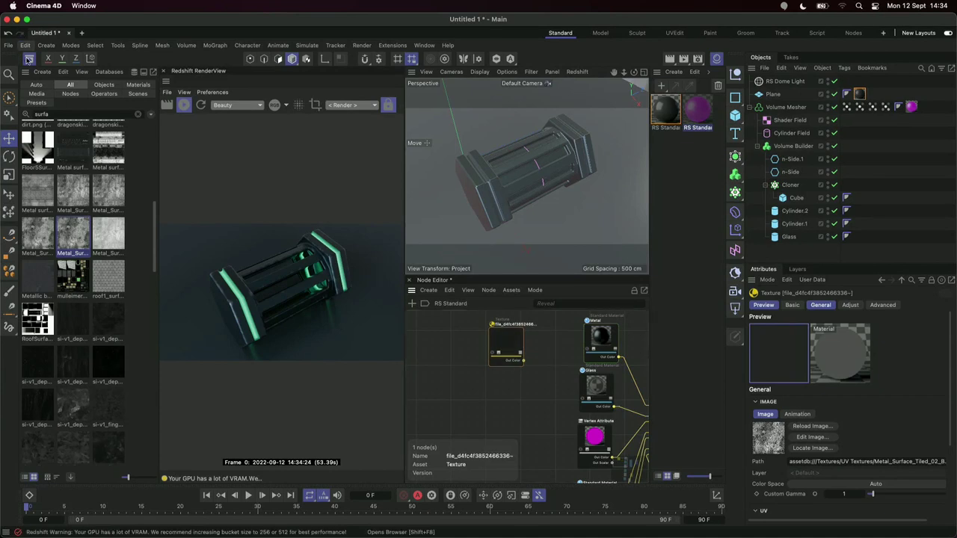
{"action": "left_click", "coordinate": [29, 59]}
{"action": "left_click_drag", "start_coordinate": [435, 349], "coordinate": [415, 341]}
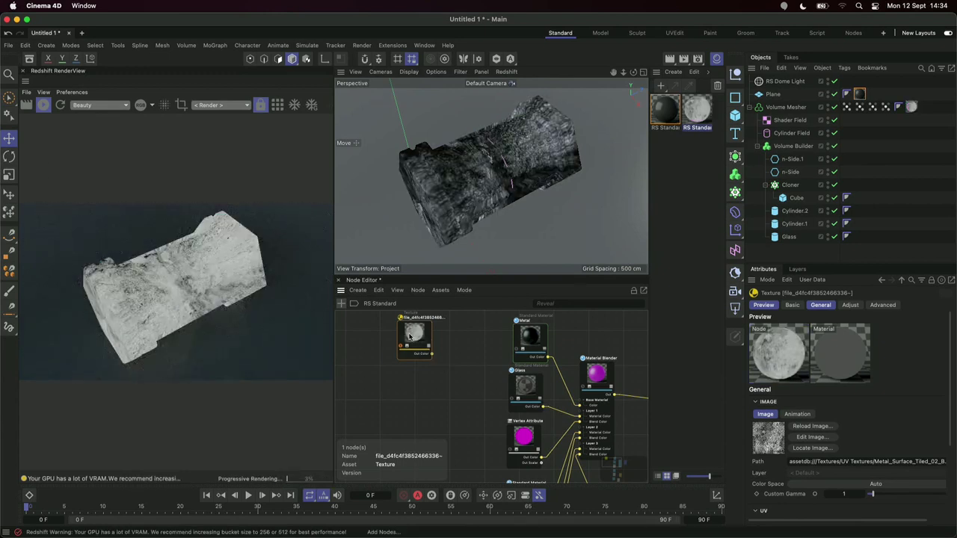
{"action": "scroll", "coordinate": [447, 343], "scroll_direction": "up", "scroll_amount": 3}
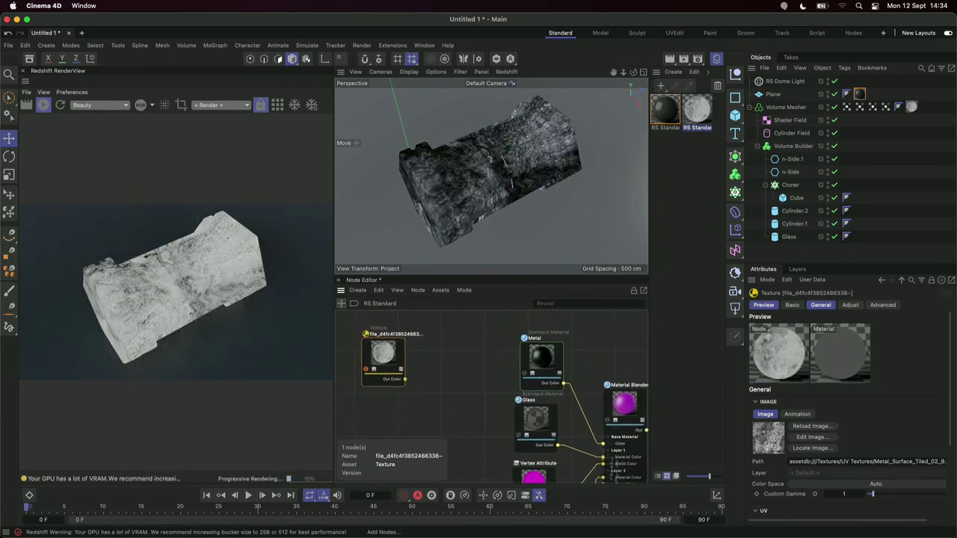
- Add a TriPlanar node and feed the metal surface texture's Out Color into its Image X input
{"action": "double_click", "coordinate": [448, 342]}
{"action": "type", "text": "trip"}
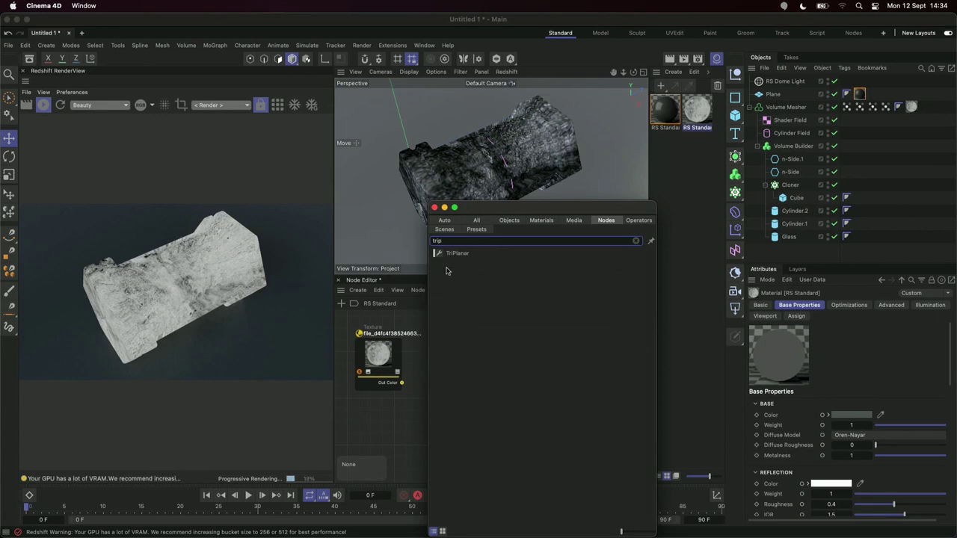
{"action": "double_click", "coordinate": [457, 254]}
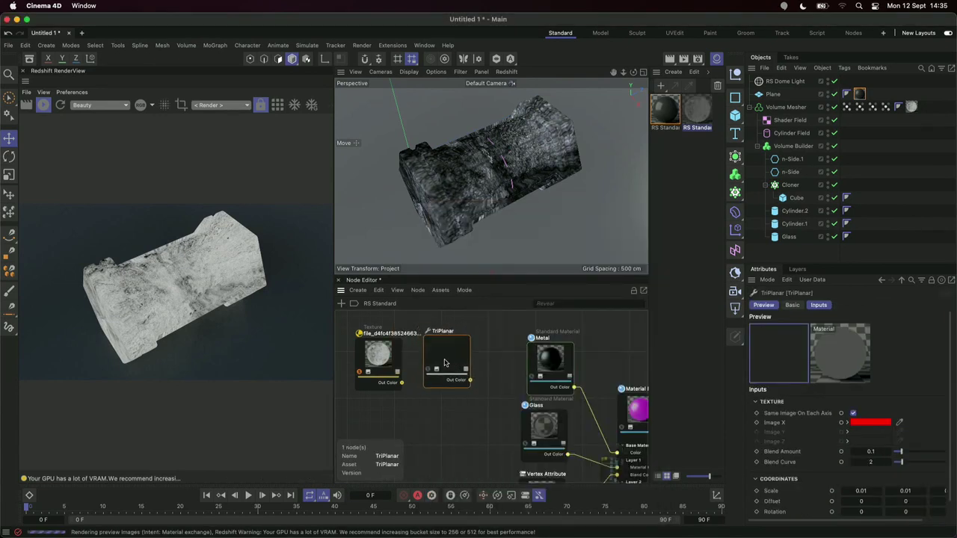
{"action": "left_click", "coordinate": [448, 363]}
{"action": "mouse_move", "coordinate": [492, 366]}
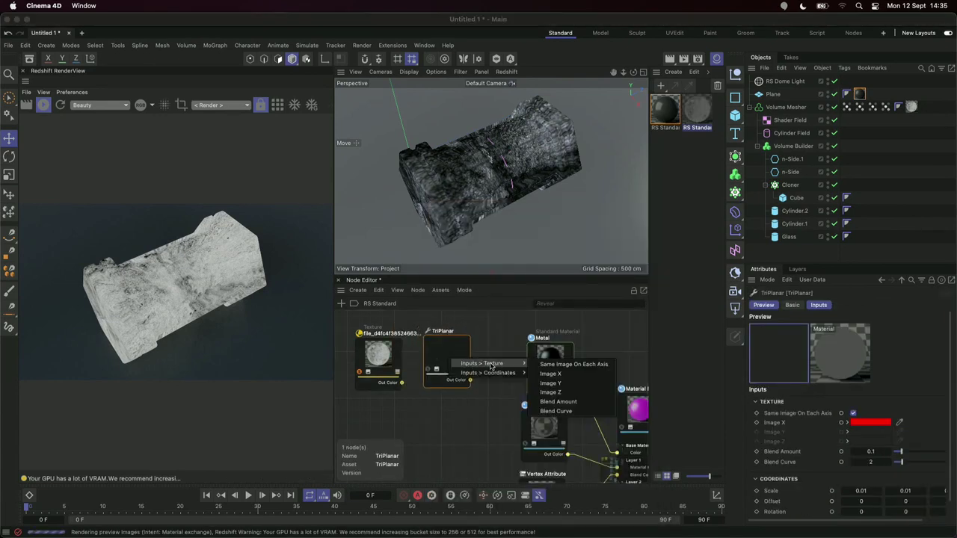
{"action": "left_click", "coordinate": [551, 373]}
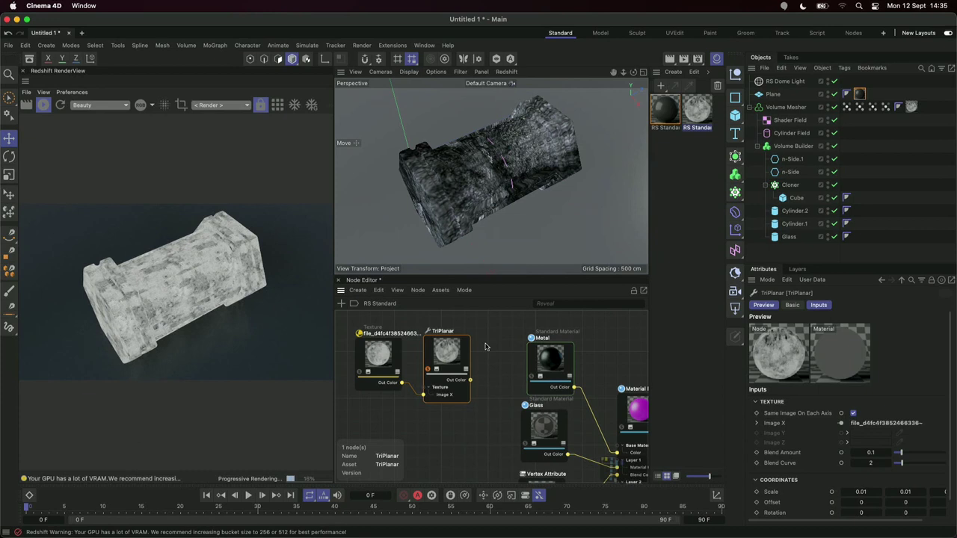
- Set the metal surface texture's Remap Scale to 0.5 in both directions and turn off the TriPlanar solo preview
{"action": "left_click", "coordinate": [389, 356]}
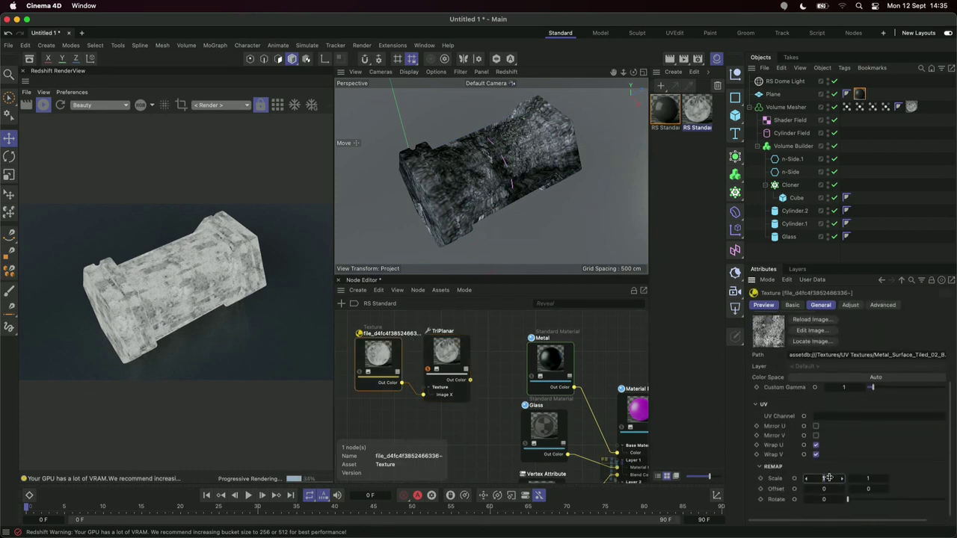
{"action": "key", "text": "Return"}
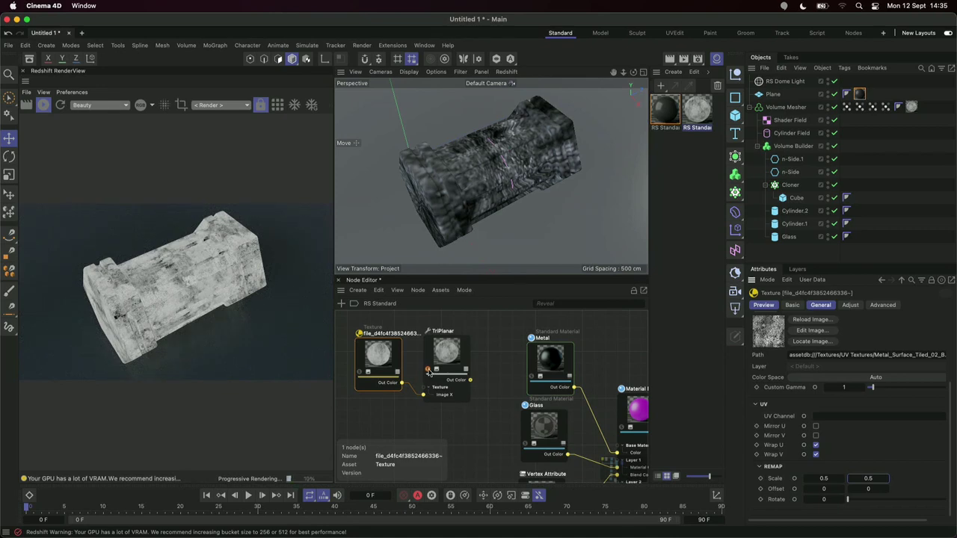
{"action": "left_click_drag", "start_coordinate": [470, 380], "coordinate": [561, 370]}
{"action": "left_click", "coordinate": [561, 358]}
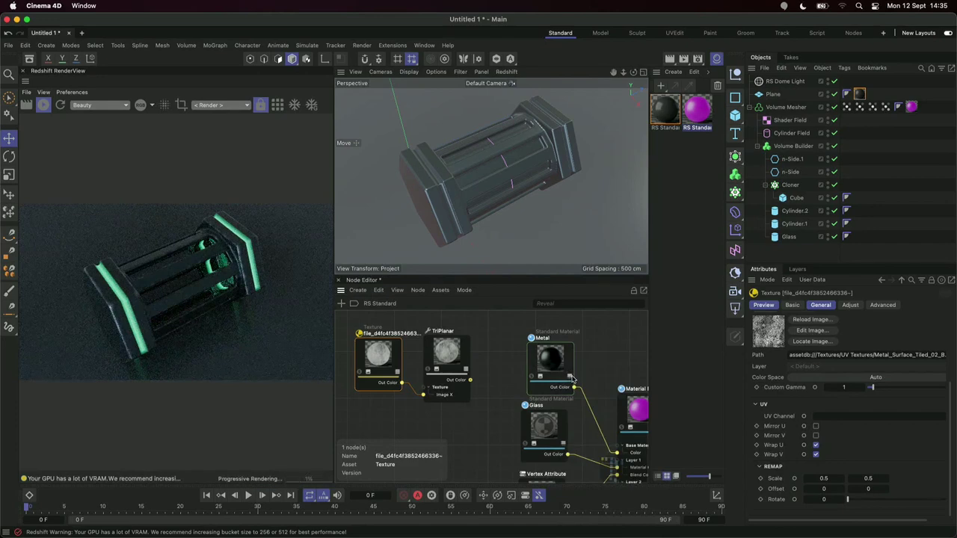
- Connect the TriPlanar output to the Metal node's Reflection Roughness and move the texture and TriPlanar nodes beside it
{"action": "left_click", "coordinate": [571, 376]}
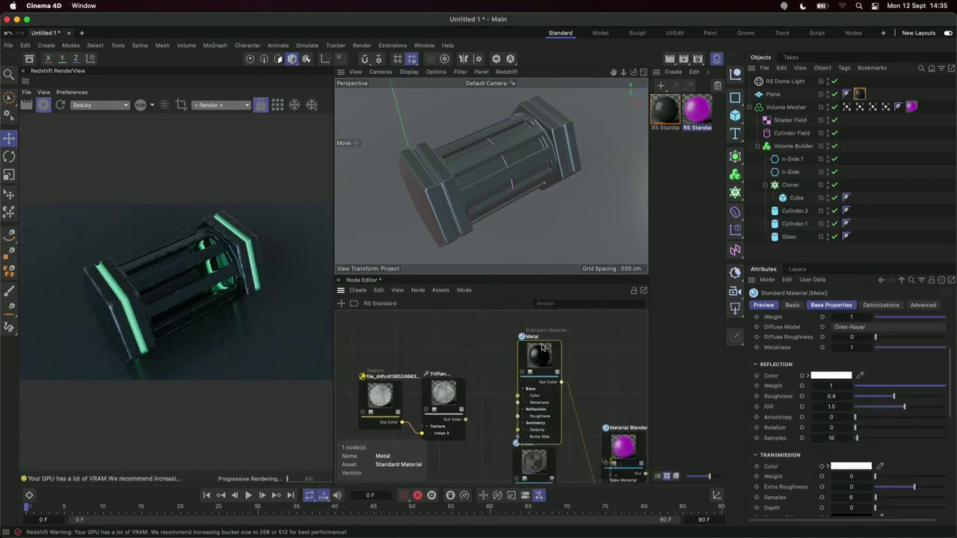
{"action": "left_click_drag", "start_coordinate": [465, 420], "coordinate": [517, 403]}
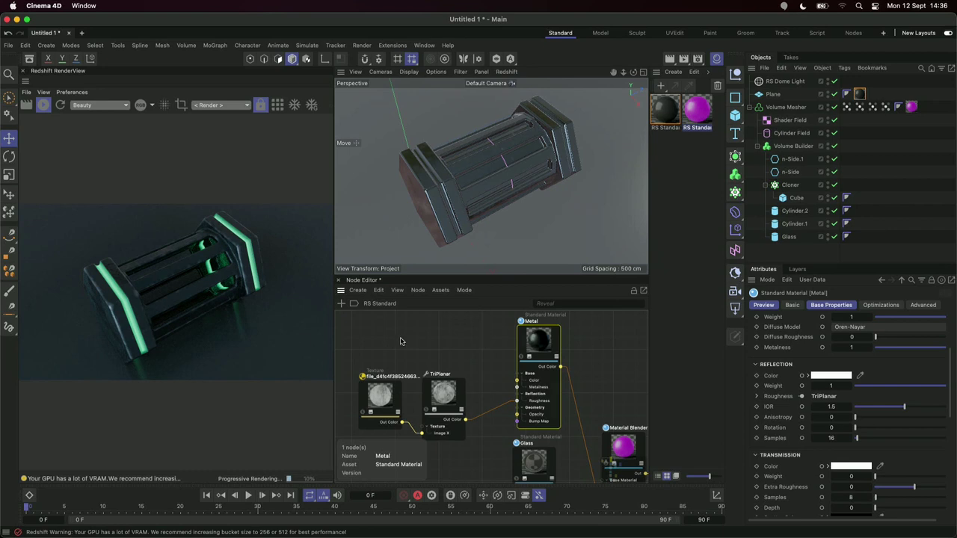
{"action": "left_click_drag", "start_coordinate": [392, 366], "coordinate": [460, 356]}
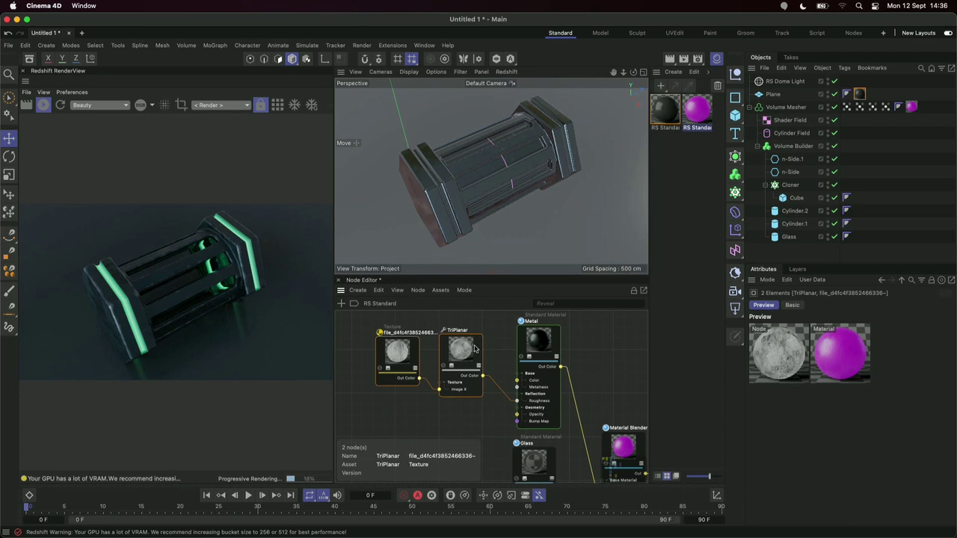
- Close the Node Editor and duplicate the Glass cylinder out of the Volume Builder to the root of the hierarchy
{"action": "left_click", "coordinate": [342, 287], "text": "ctrl"}
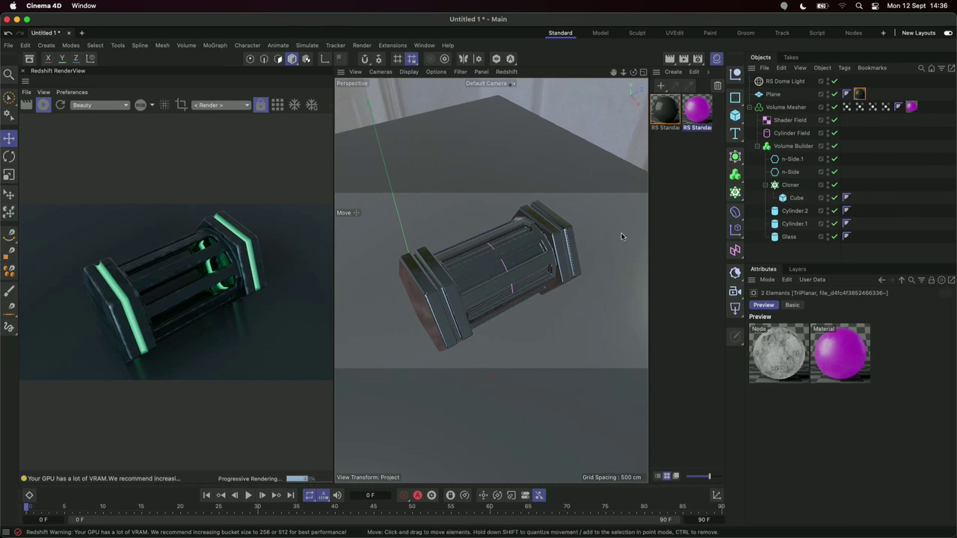
{"action": "left_click", "coordinate": [579, 273]}
{"action": "left_click_drag", "start_coordinate": [579, 274], "coordinate": [524, 279], "text": "alt"}
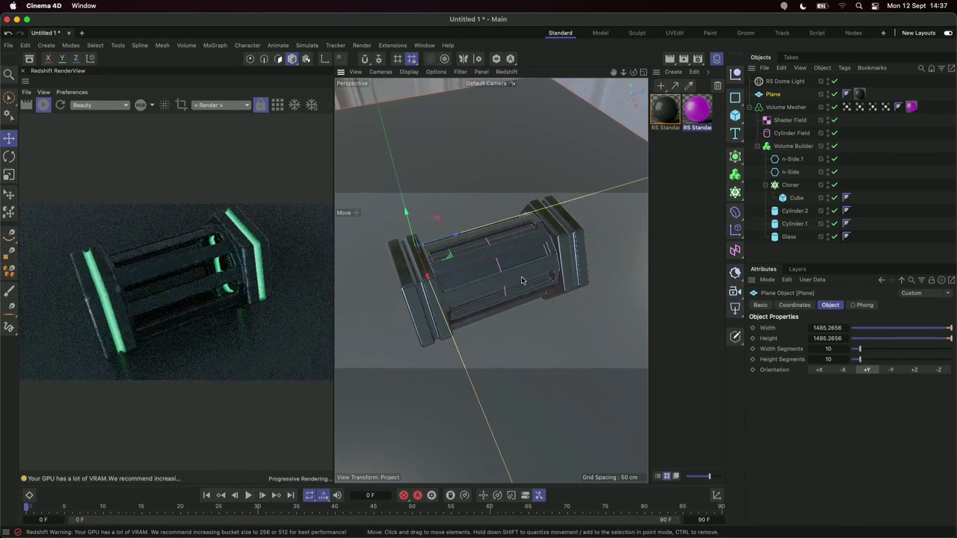
{"action": "left_click_drag", "start_coordinate": [519, 283], "coordinate": [513, 289], "text": "alt"}
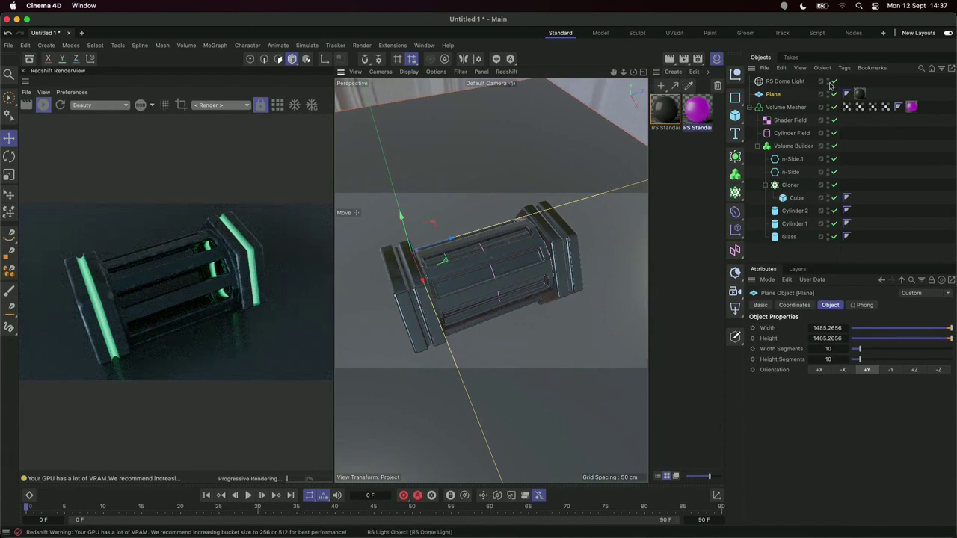
{"action": "left_click", "coordinate": [789, 237]}
{"action": "key", "text": "Up"}
{"action": "key", "text": "Up"}
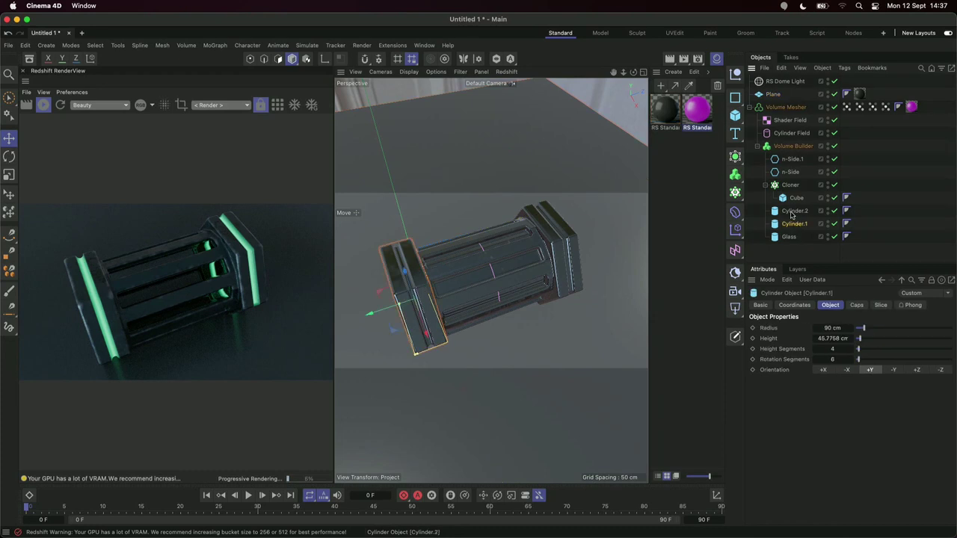
{"action": "left_click", "coordinate": [789, 237]}
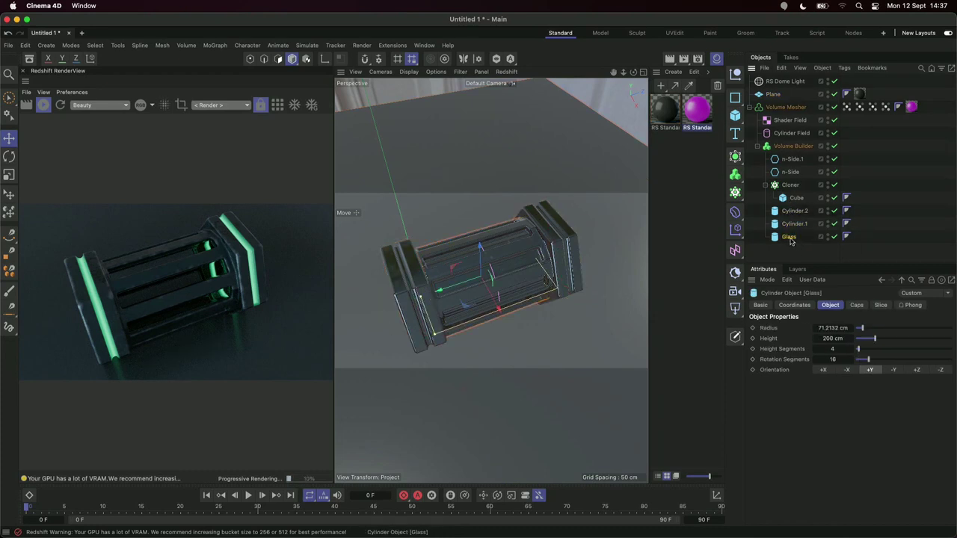
{"action": "mouse_move", "coordinate": [789, 237]}
{"action": "left_mouse_down", "text": "ctrl"}
{"action": "mouse_move", "coordinate": [786, 255]}
{"action": "mouse_move", "coordinate": [777, 250]}
{"action": "left_mouse_up", "text": "ctrl"}
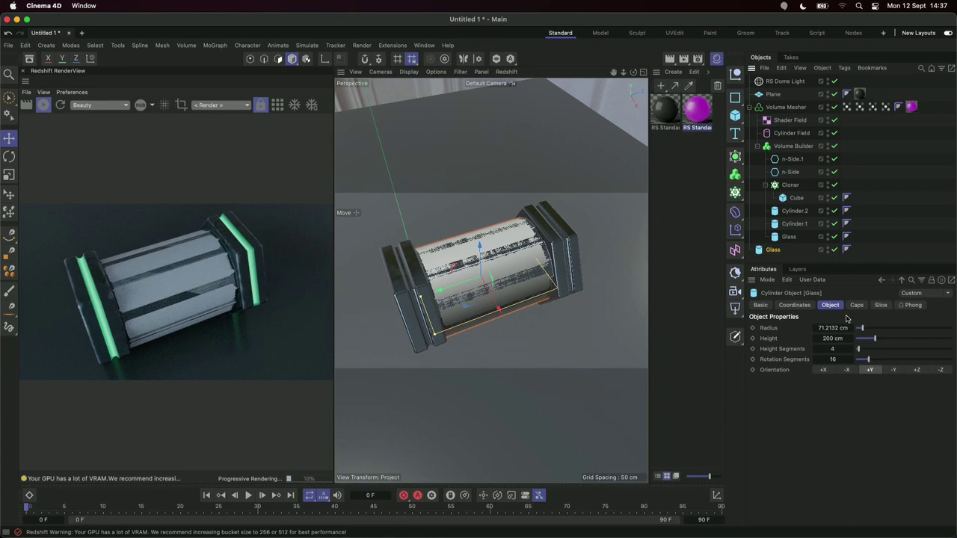
- Set the duplicated Glass cylinder's radius to 50 cm and height to 160 cm
{"action": "left_click", "coordinate": [828, 328]}
{"action": "type", "text": "50"}
{"action": "key", "text": "Return"}
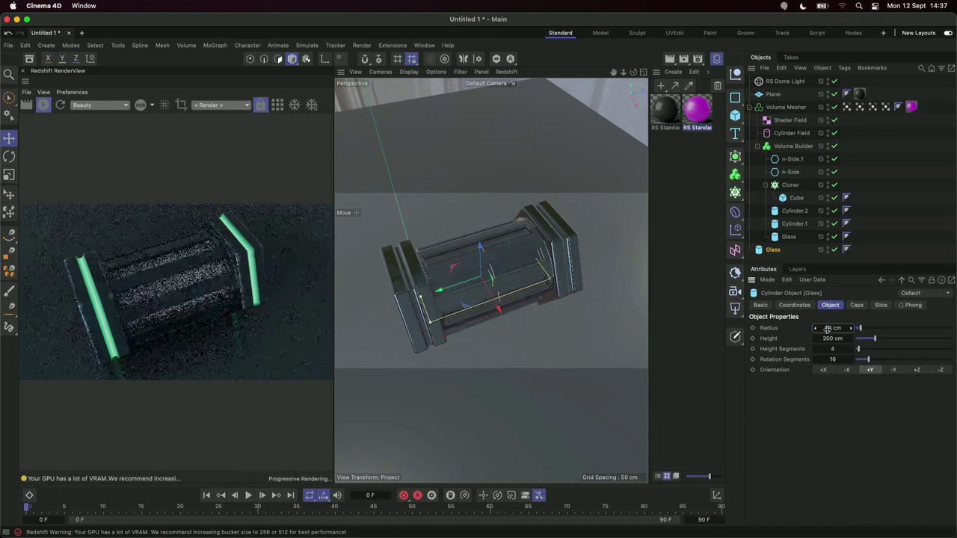
{"action": "left_click", "coordinate": [833, 340]}
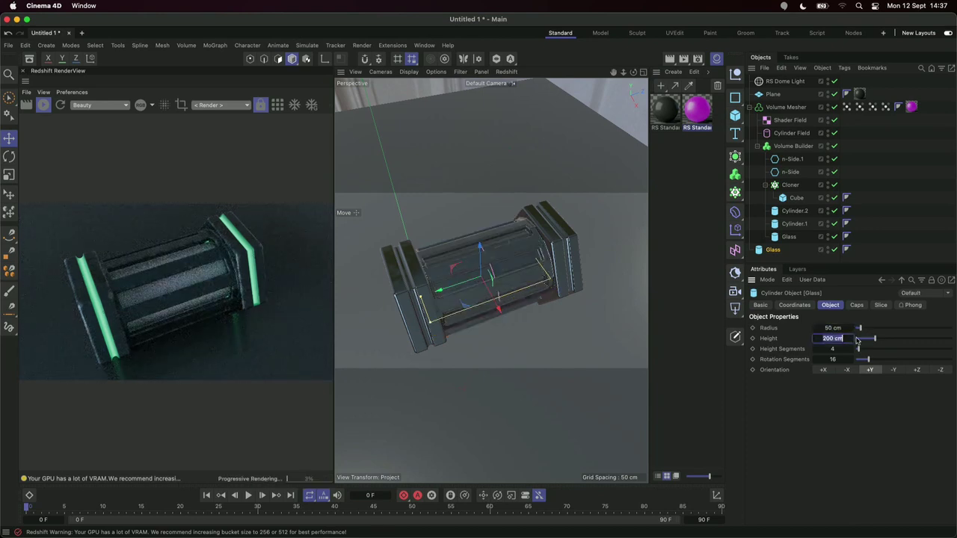
{"action": "type", "text": "160"}
{"action": "key", "text": "Return"}
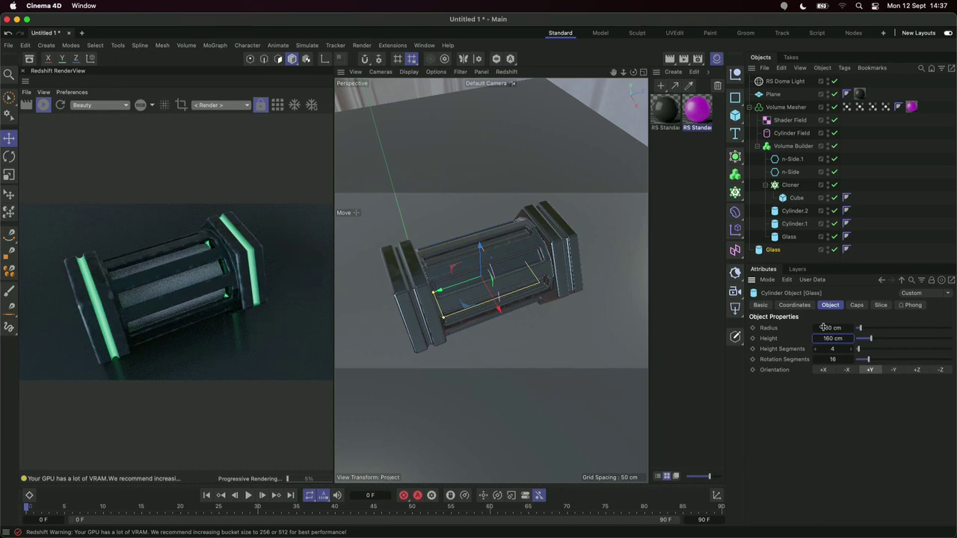
- Hide the Volume Mesher in the viewport and render, and rename the duplicated cylinder VDB
{"action": "left_click", "coordinate": [828, 108]}
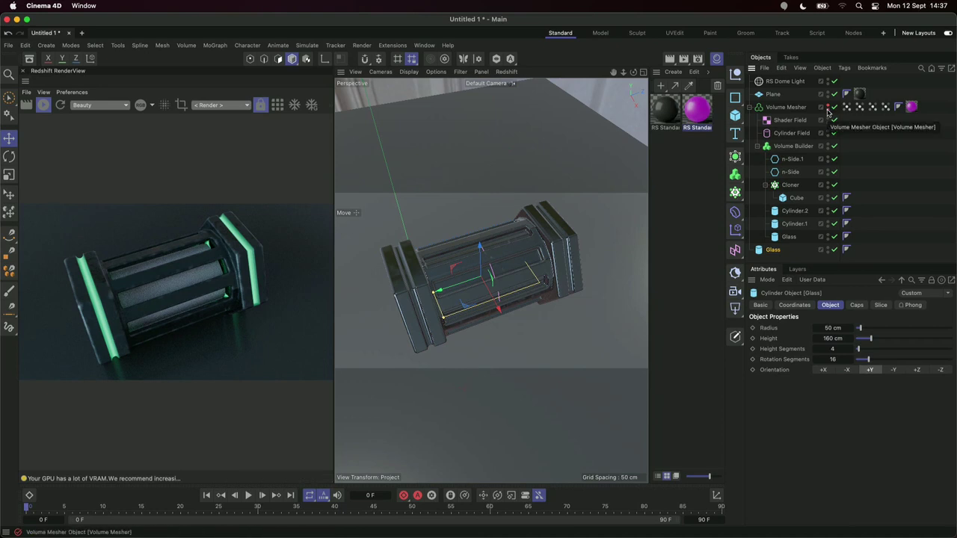
{"action": "left_click", "coordinate": [834, 108]}
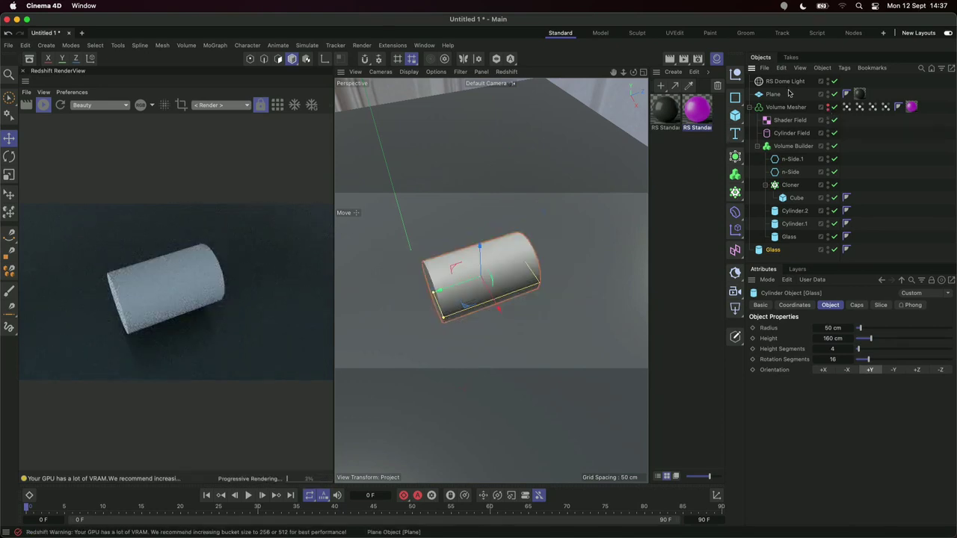
{"action": "double_click", "coordinate": [773, 250]}
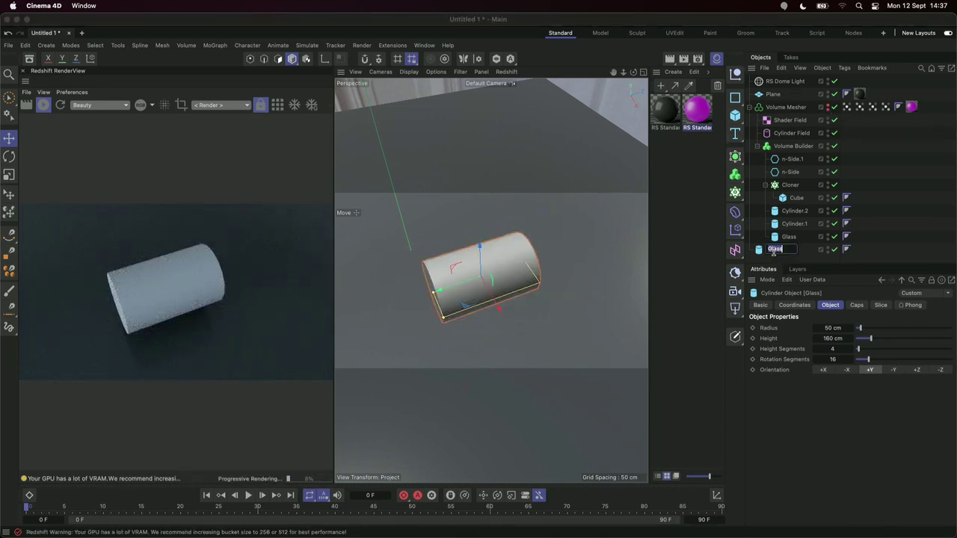
{"action": "type", "text": "VDB"}
{"action": "key", "text": "Return"}
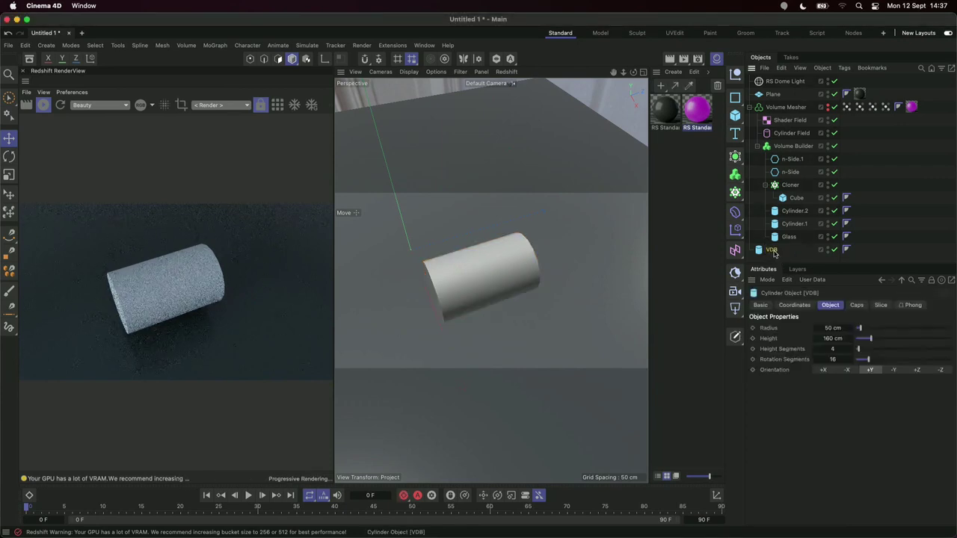
- Add a new Volume Builder at the root of the hierarchy and make the VDB cylinder its child
{"action": "left_click", "coordinate": [736, 175]}
{"action": "left_click", "coordinate": [790, 186]}
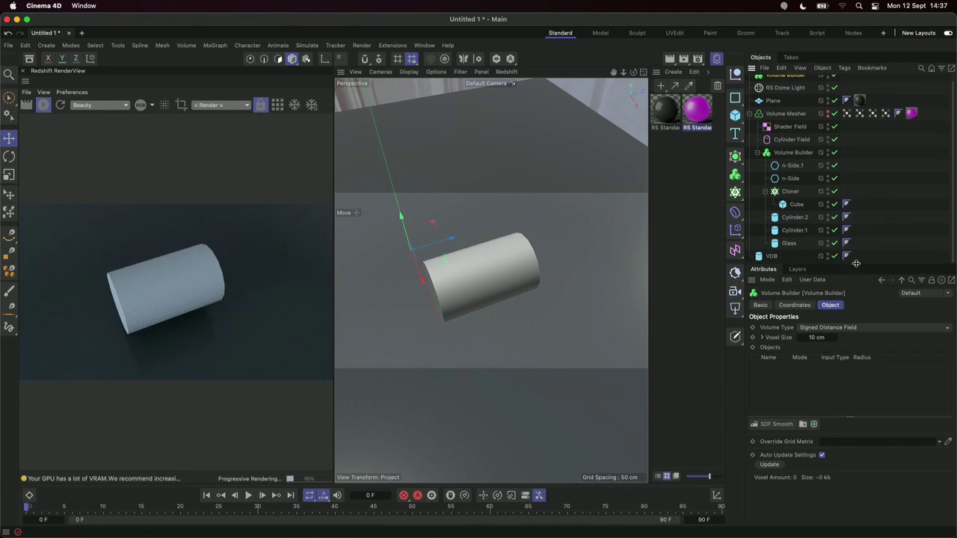
{"action": "left_click_drag", "start_coordinate": [856, 264], "coordinate": [853, 300]}
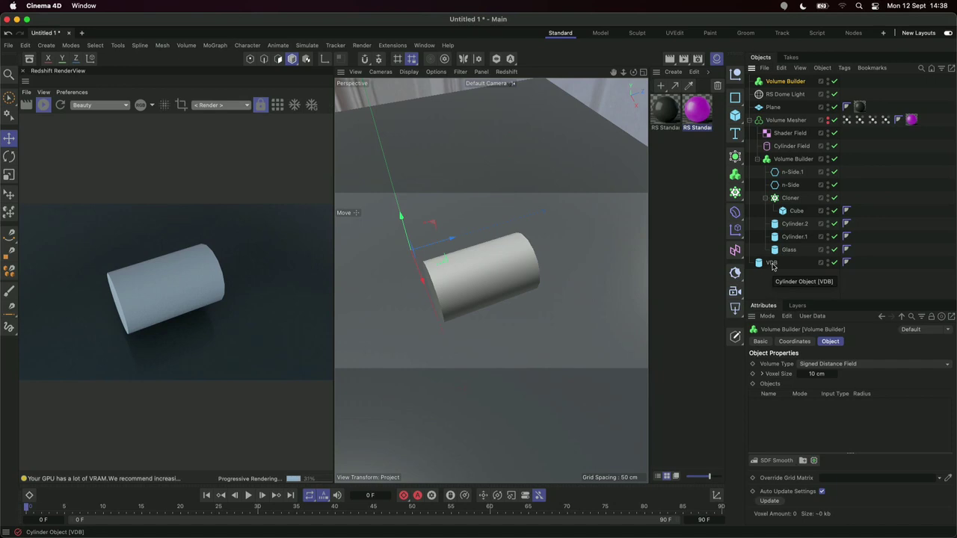
{"action": "left_click_drag", "start_coordinate": [772, 265], "coordinate": [780, 93]}
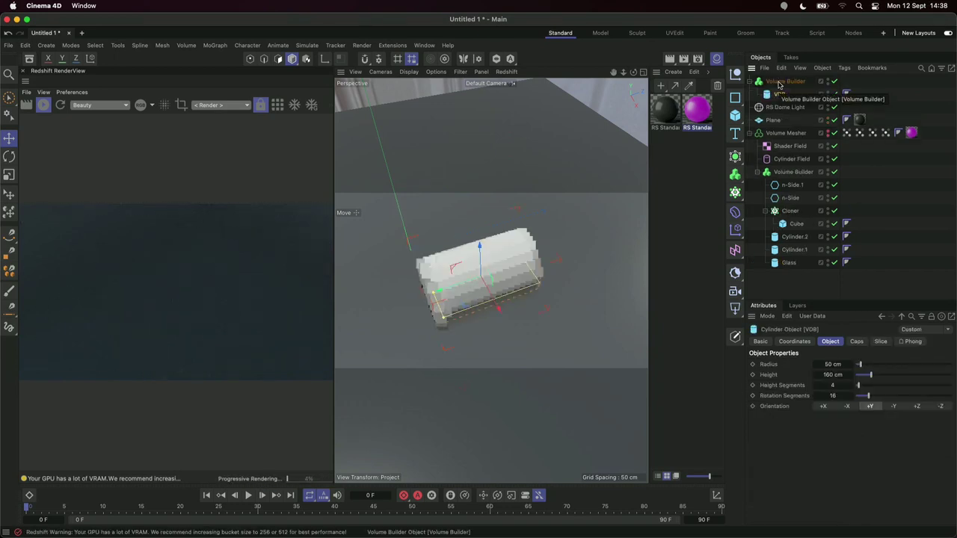
- Set the new Volume Builder's volume type to Fog and its voxel size to 2 cm
{"action": "left_click", "coordinate": [779, 82]}
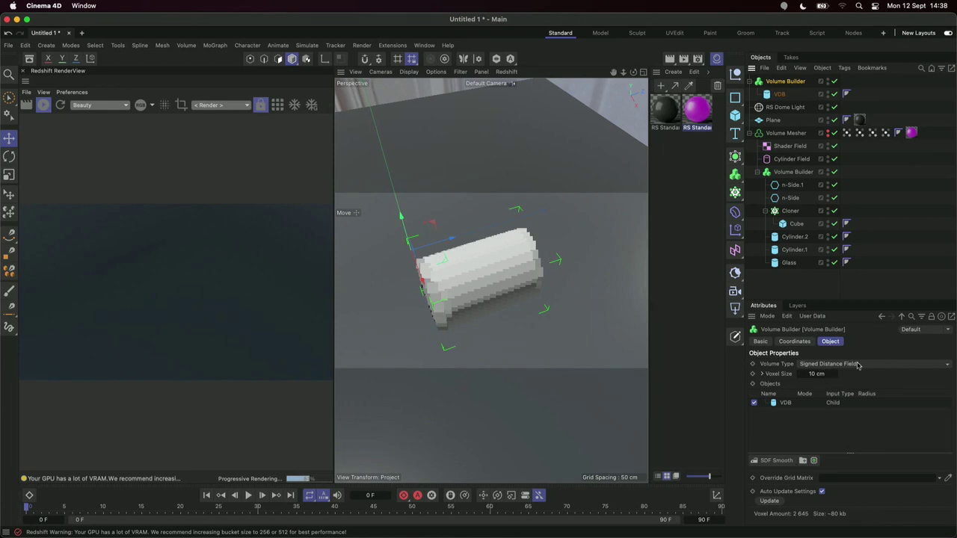
{"action": "left_click", "coordinate": [857, 365]}
{"action": "left_click", "coordinate": [817, 381]}
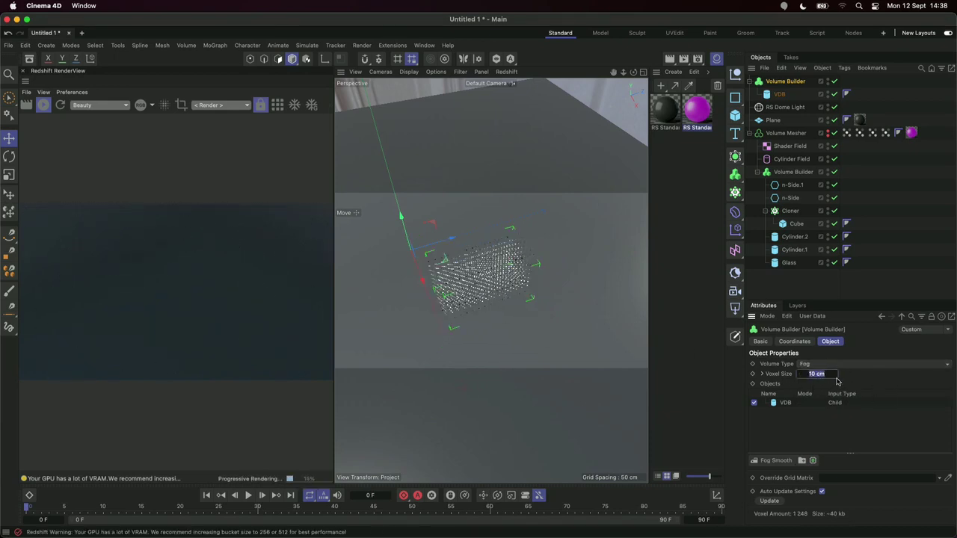
{"action": "type", "text": "2"}
{"action": "key", "text": "Return"}
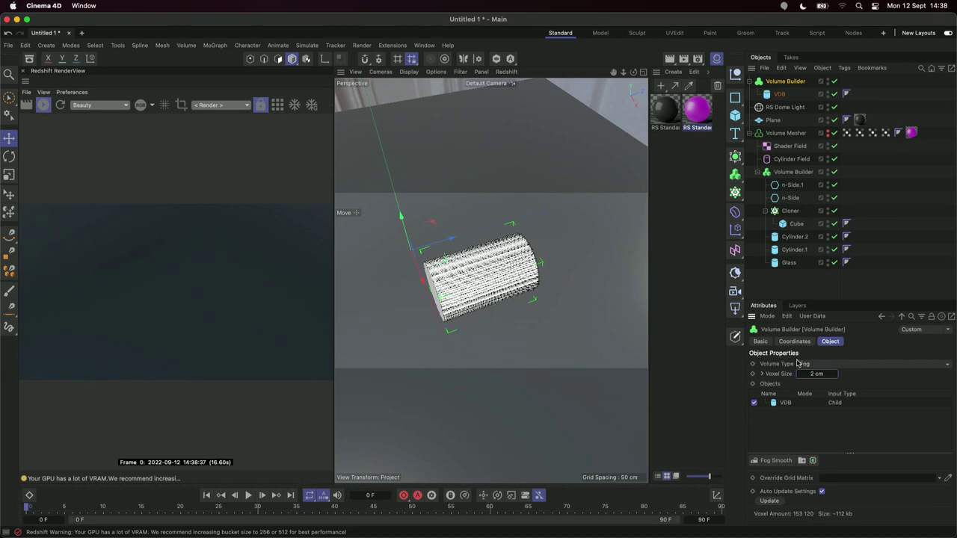
- Create a Redshift Volume material and apply it to the new Volume Builder
{"action": "left_click", "coordinate": [673, 71]}
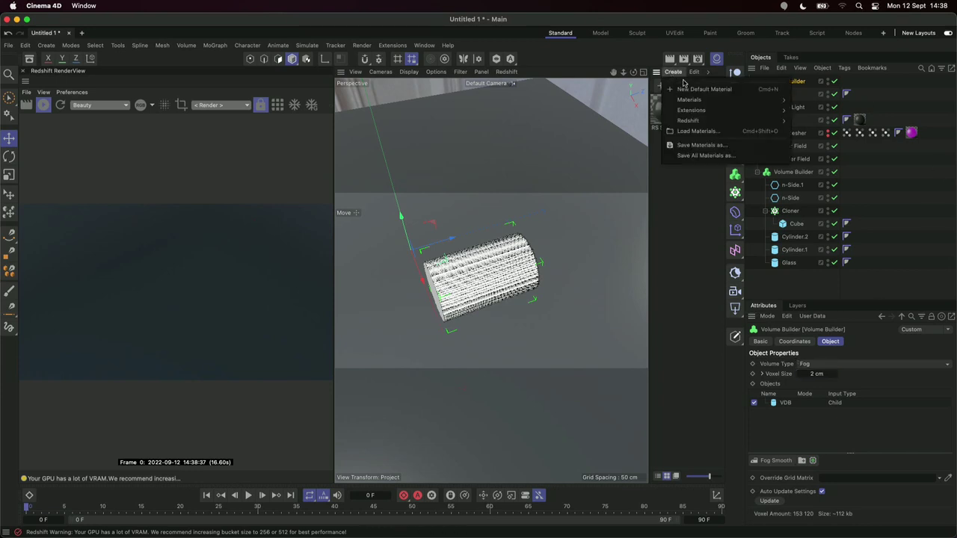
{"action": "mouse_move", "coordinate": [751, 124]}
{"action": "mouse_move", "coordinate": [804, 122]}
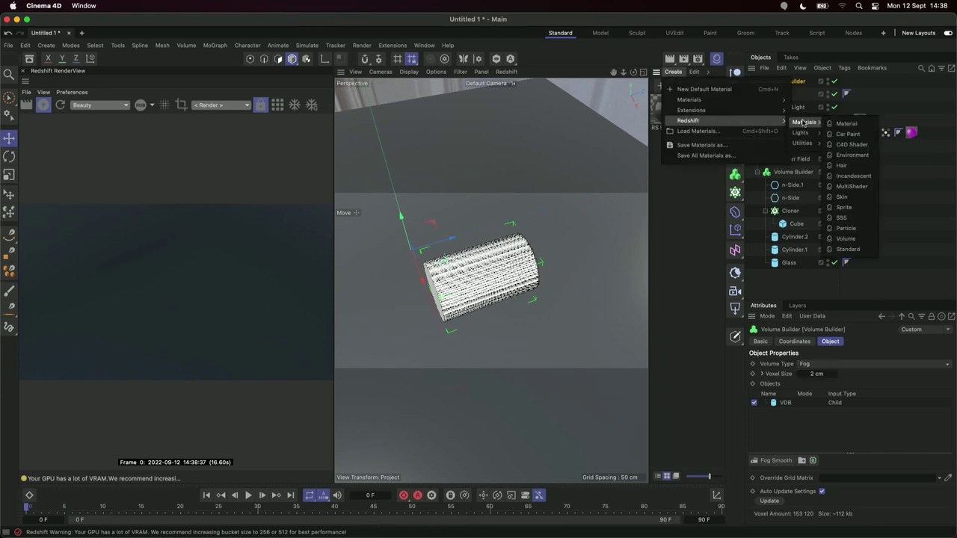
{"action": "left_click", "coordinate": [857, 239]}
{"action": "left_click_drag", "start_coordinate": [666, 111], "coordinate": [783, 85]}
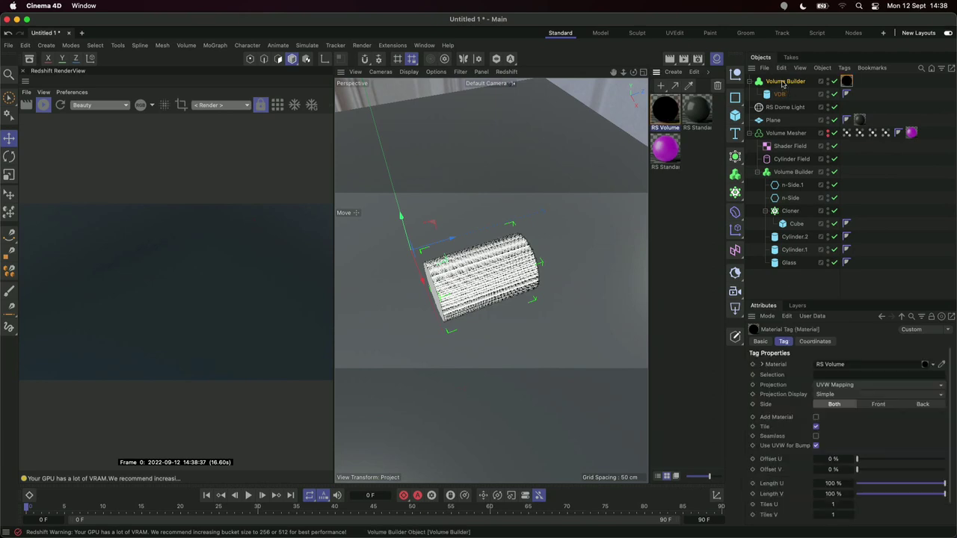
- Open the RS Volume material's node graph, dock it below the viewport, and separate the RS Volume node from the Output node
{"action": "left_click", "coordinate": [672, 112]}
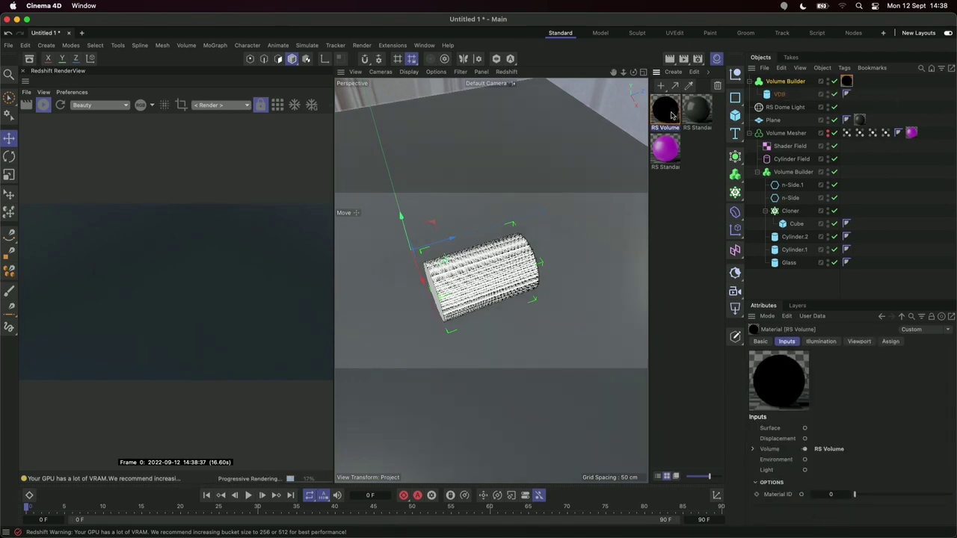
{"action": "double_click", "coordinate": [672, 112]}
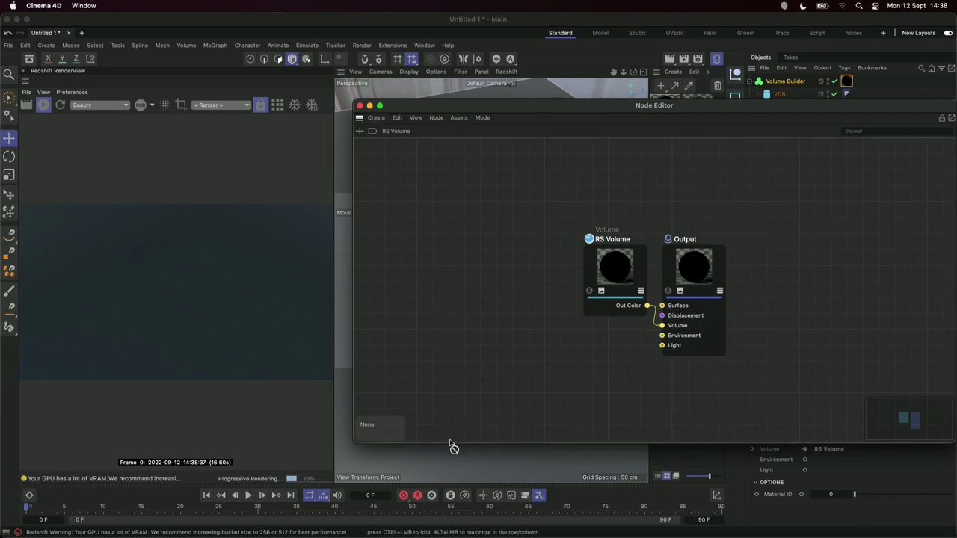
{"action": "left_click_drag", "start_coordinate": [452, 467], "coordinate": [453, 467]}
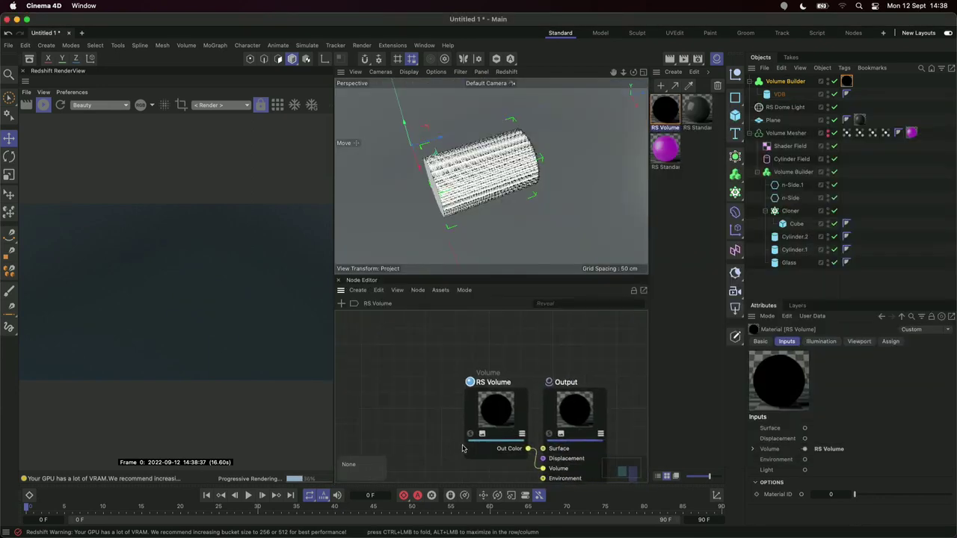
{"action": "left_click_drag", "start_coordinate": [448, 371], "coordinate": [397, 359]}
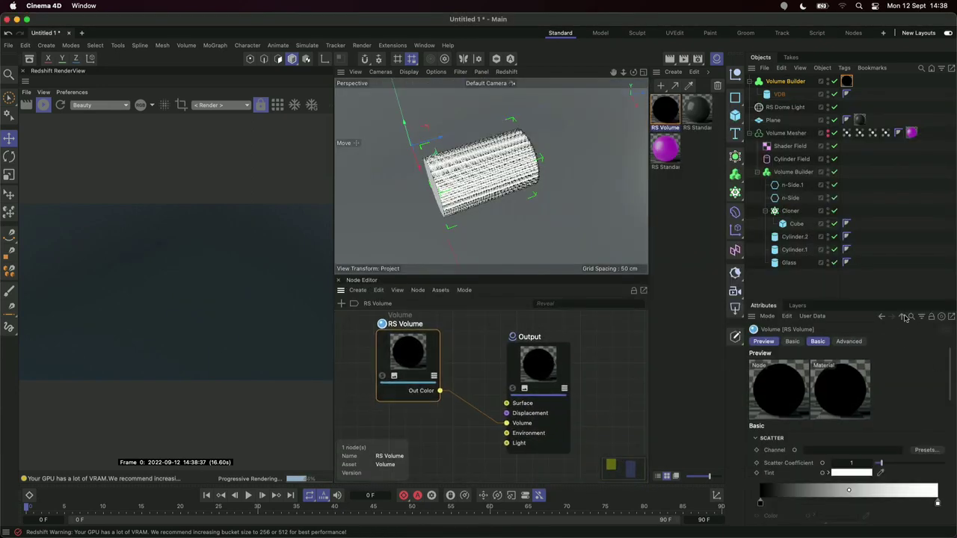
{"action": "left_click_drag", "start_coordinate": [858, 299], "coordinate": [857, 202]}
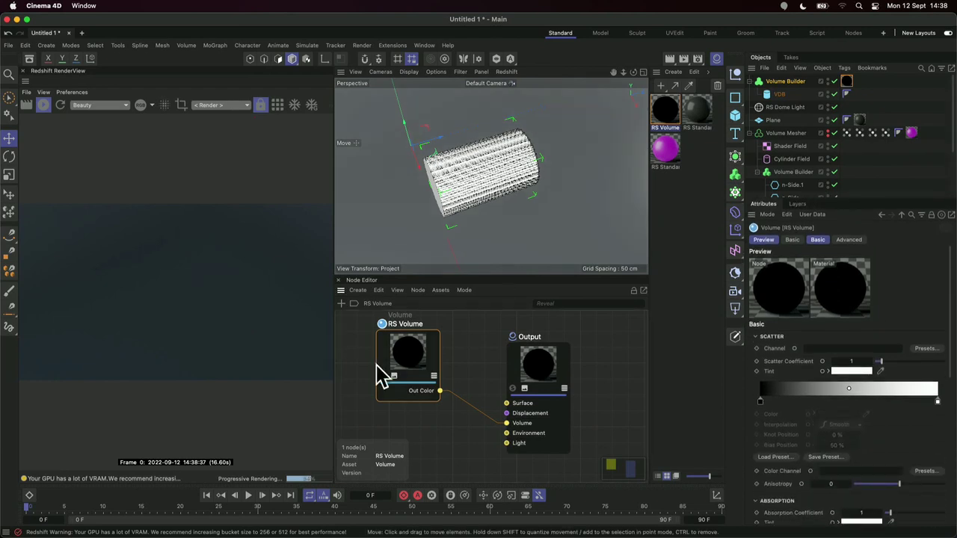
{"action": "left_click_drag", "start_coordinate": [400, 351], "coordinate": [388, 362]}
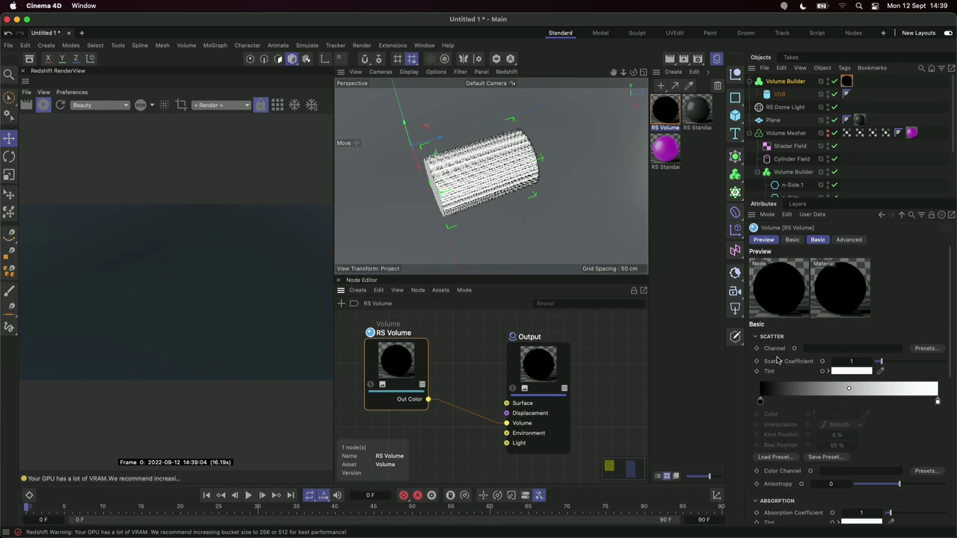
- Set the RS Volume node's Scatter channel to the Volume Builder preset
{"action": "left_click", "coordinate": [926, 349]}
{"action": "mouse_move", "coordinate": [890, 386]}
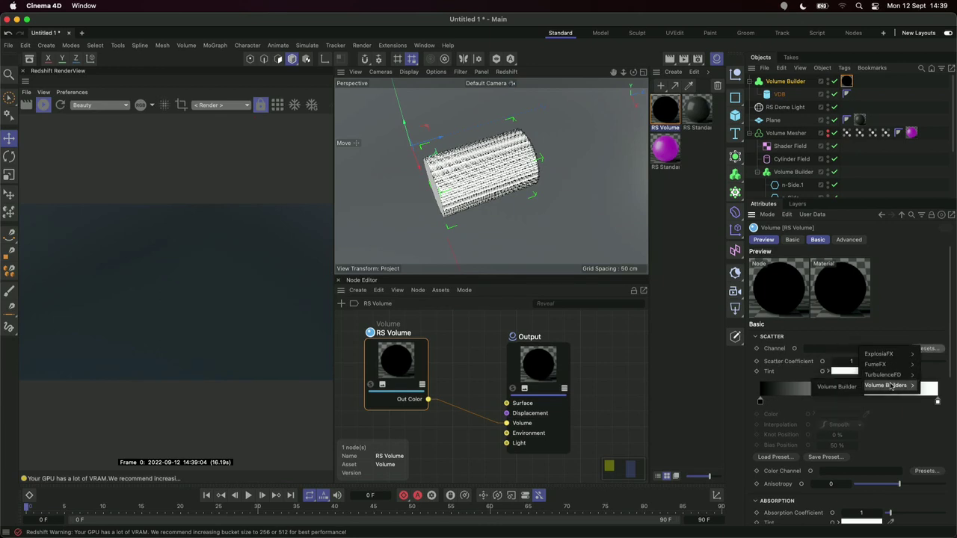
{"action": "left_click", "coordinate": [844, 387]}
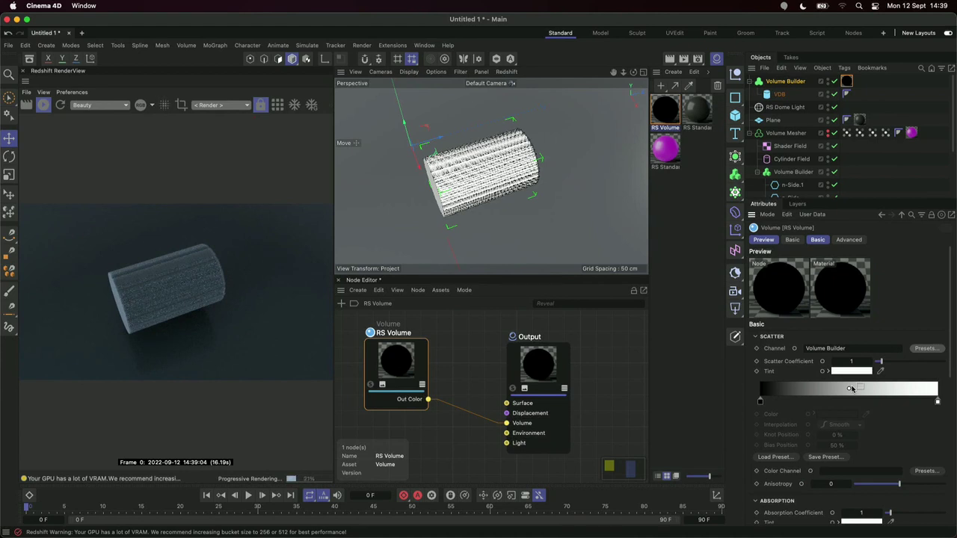
{"action": "scroll", "coordinate": [909, 419], "scroll_direction": "down", "scroll_amount": 2}
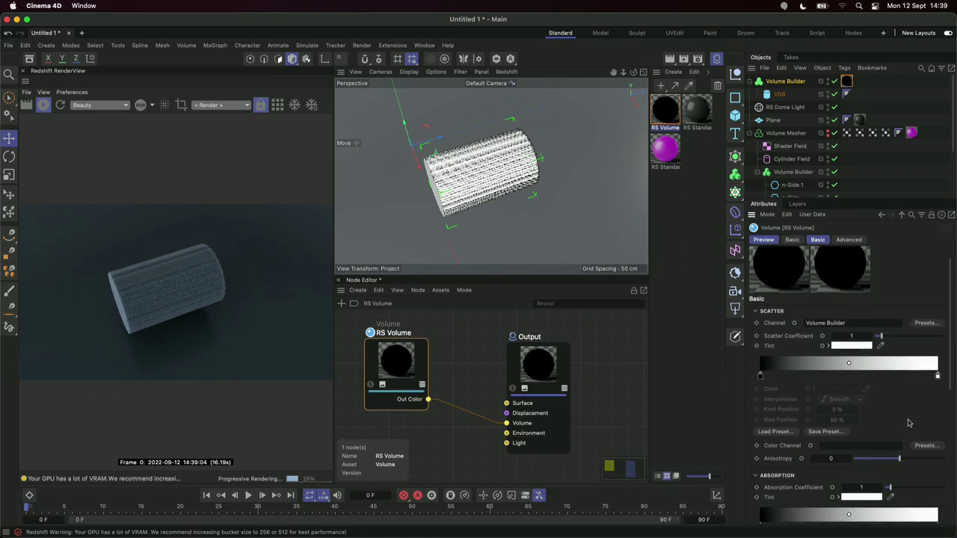
{"action": "scroll", "coordinate": [905, 423], "scroll_direction": "up", "scroll_amount": 2}
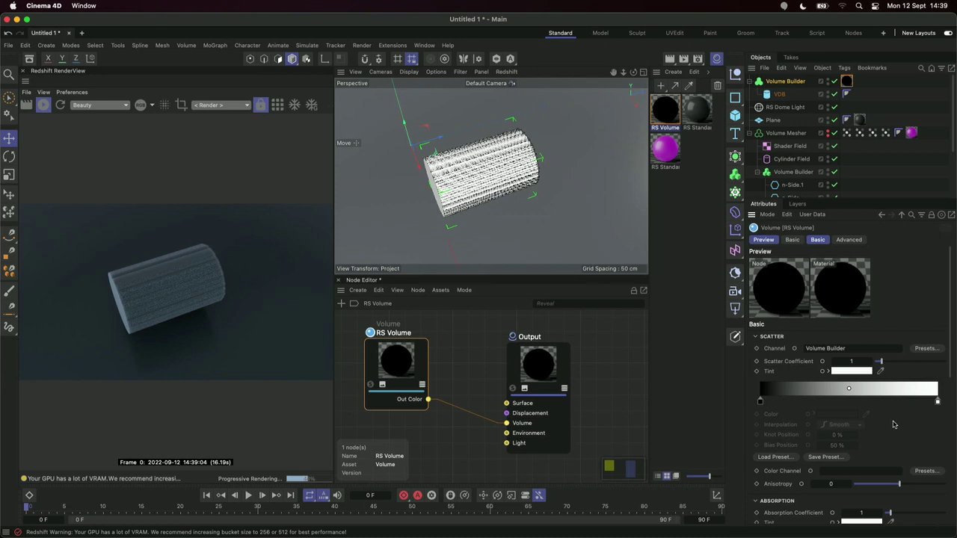
{"action": "scroll", "coordinate": [891, 426], "scroll_direction": "down", "scroll_amount": 1}
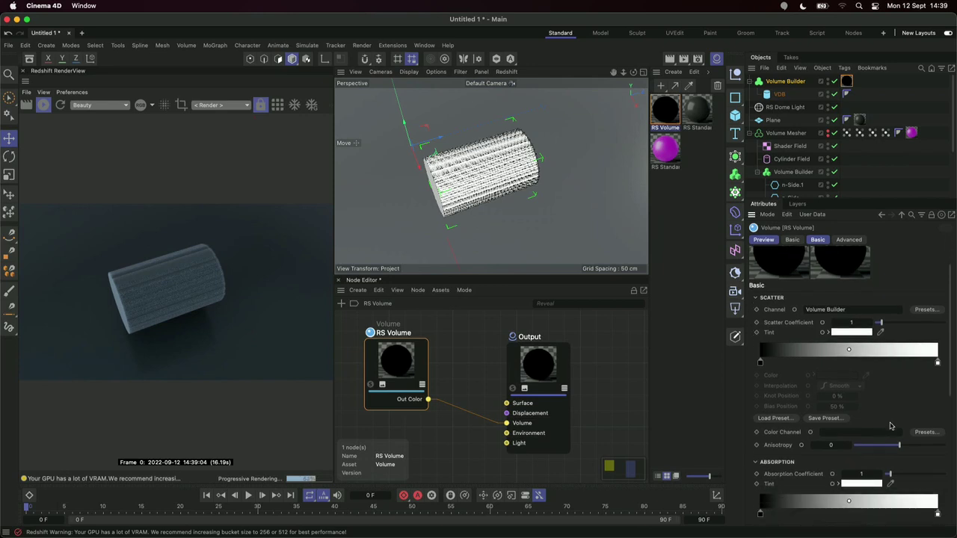
- Add a Fog Multiply filter above VDB in the new Volume Builder and set its Multiply value to 0
{"action": "left_click", "coordinate": [786, 83]}
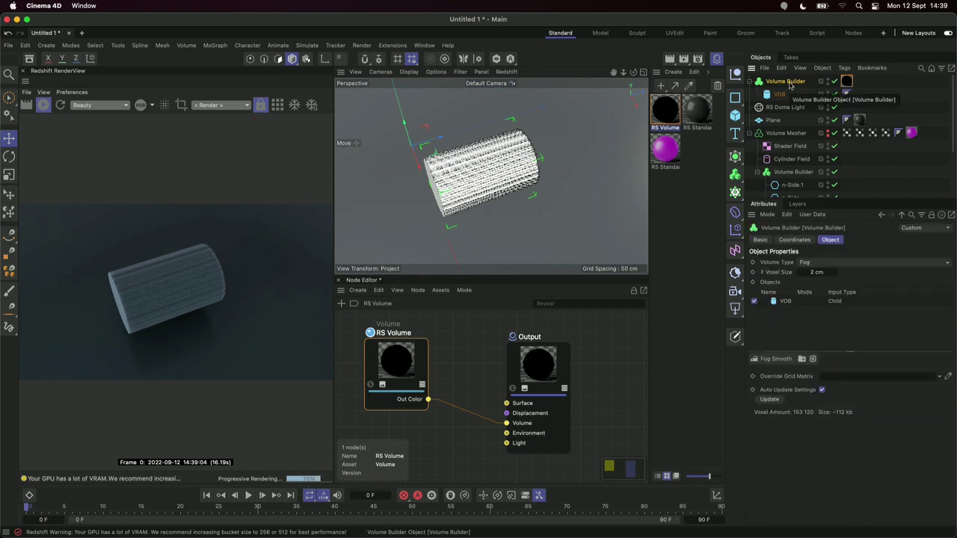
{"action": "left_click", "coordinate": [789, 301]}
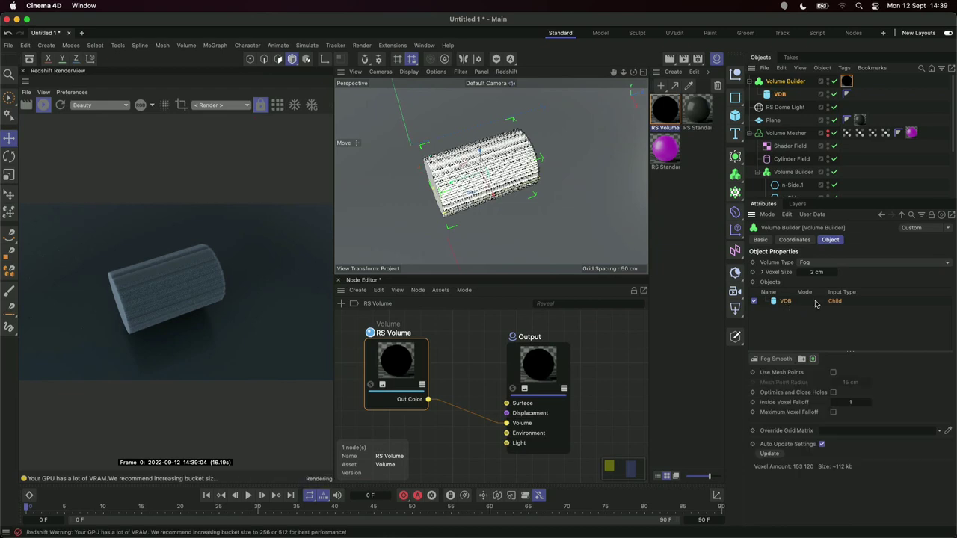
{"action": "left_click", "coordinate": [779, 360]}
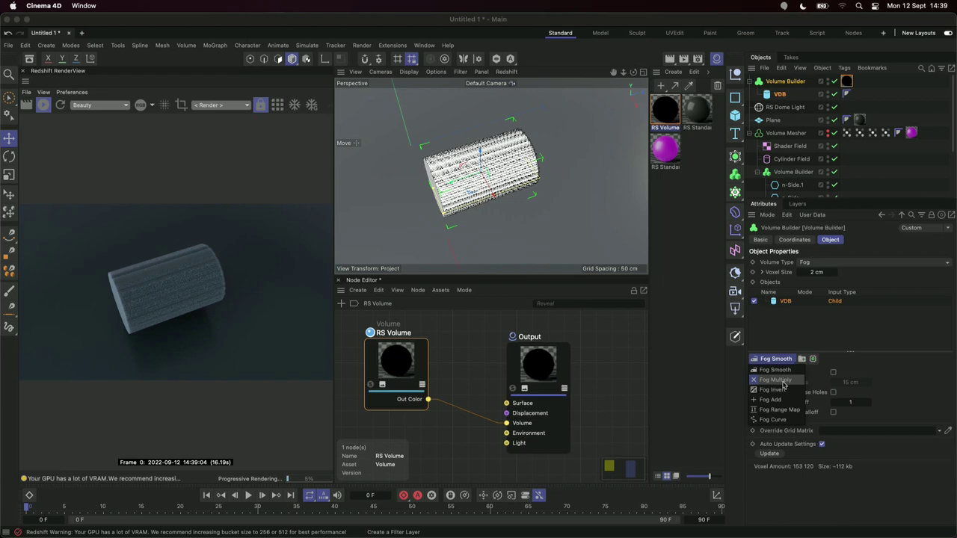
{"action": "left_click", "coordinate": [782, 382]}
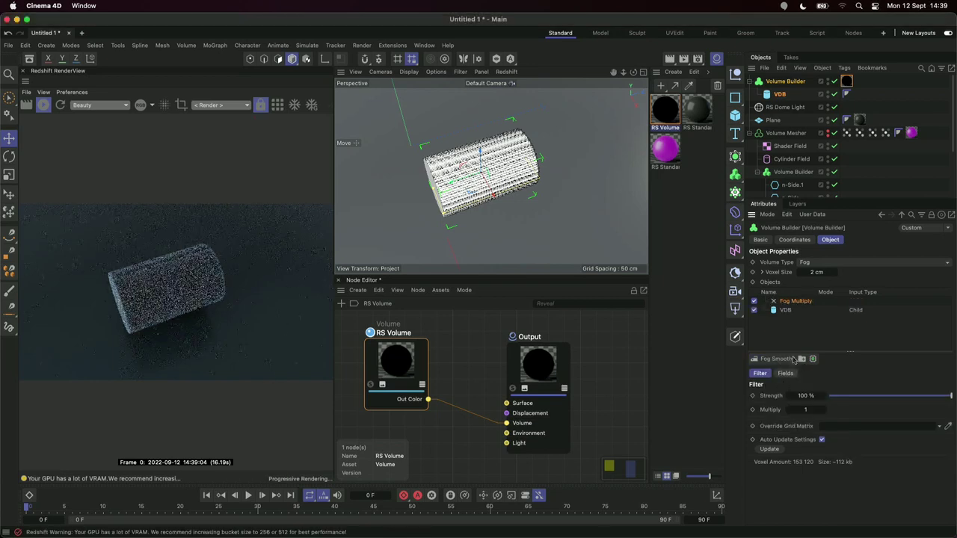
{"action": "left_click", "coordinate": [808, 410]}
{"action": "type", "text": "0"}
{"action": "key", "text": "Return"}
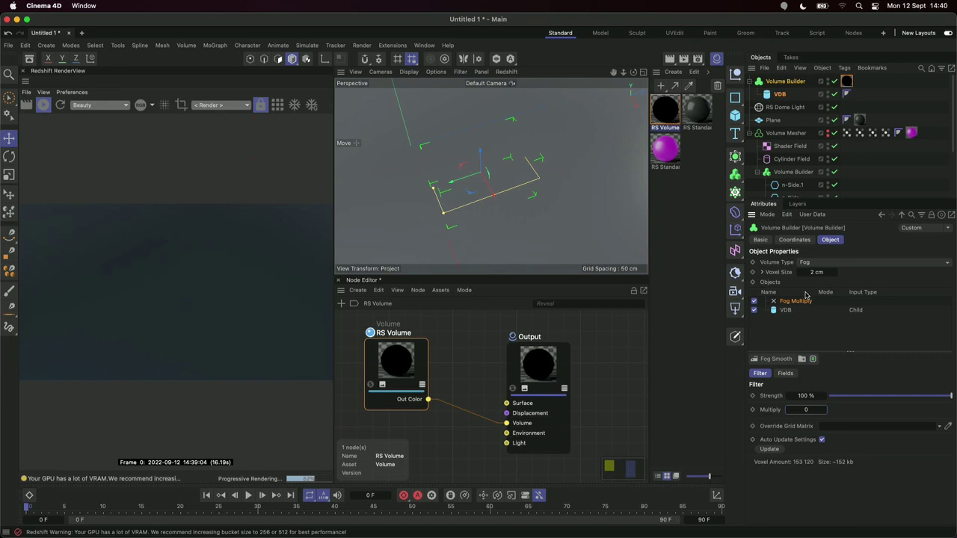
- Add a Shader Field to the Fog Multiply filter and load a Noise shader into it
{"action": "left_click", "coordinate": [785, 373]}
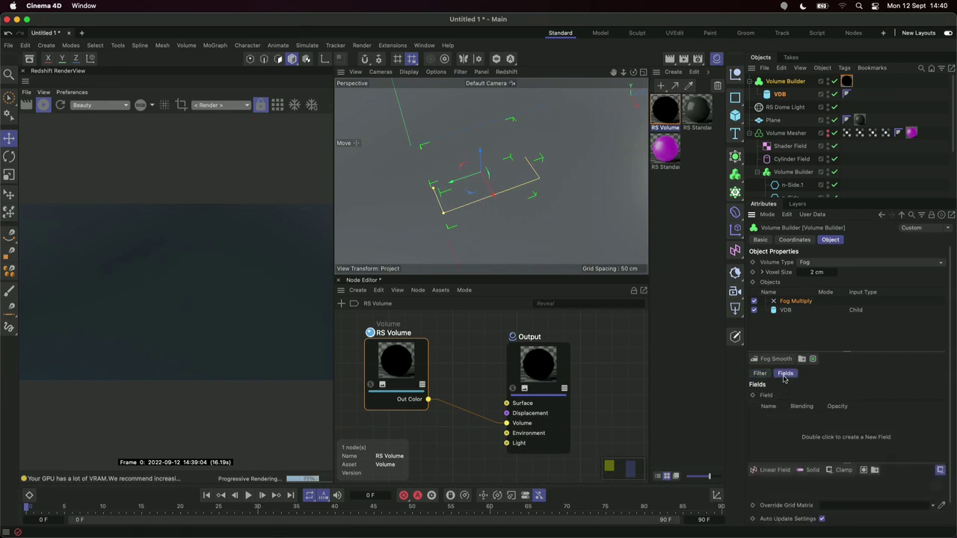
{"action": "left_click", "coordinate": [778, 470]}
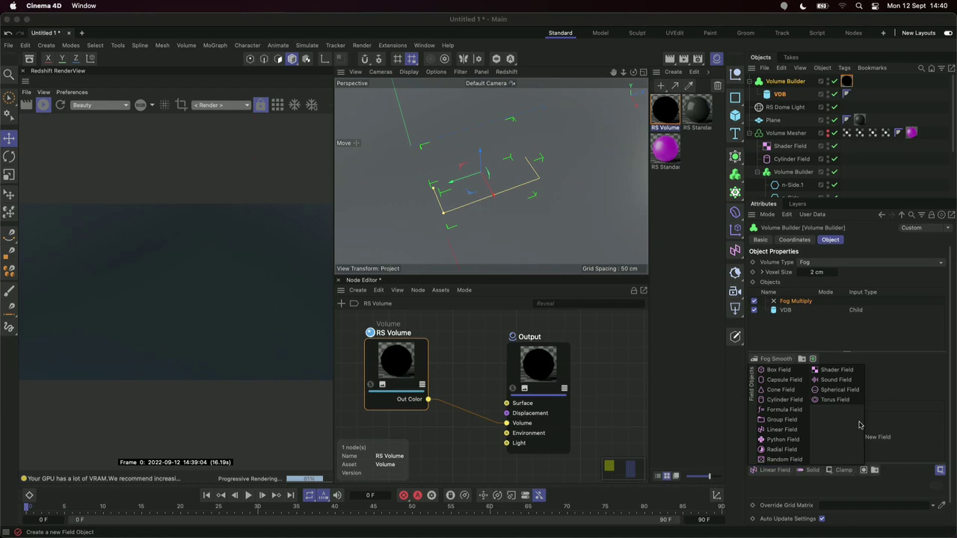
{"action": "left_click", "coordinate": [837, 369]}
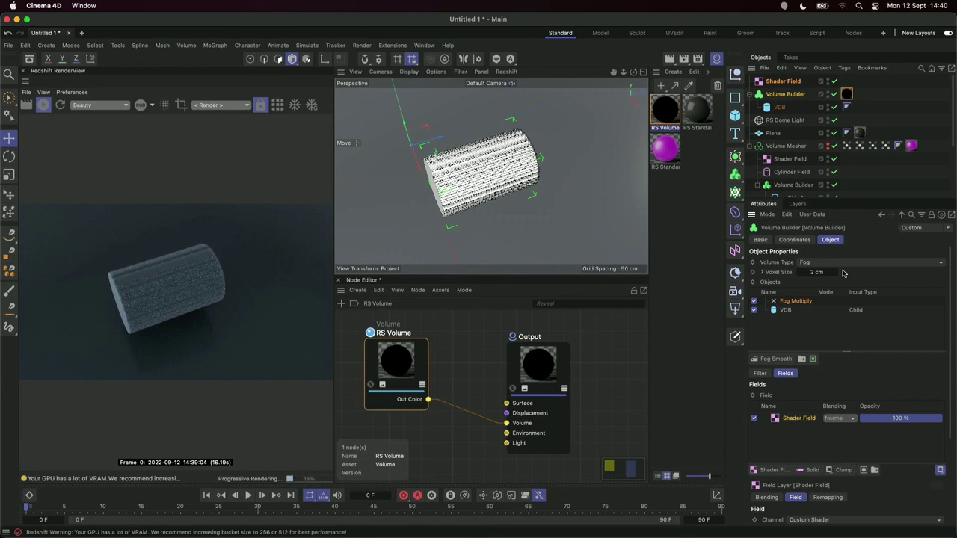
{"action": "left_click_drag", "start_coordinate": [856, 200], "coordinate": [864, 147]}
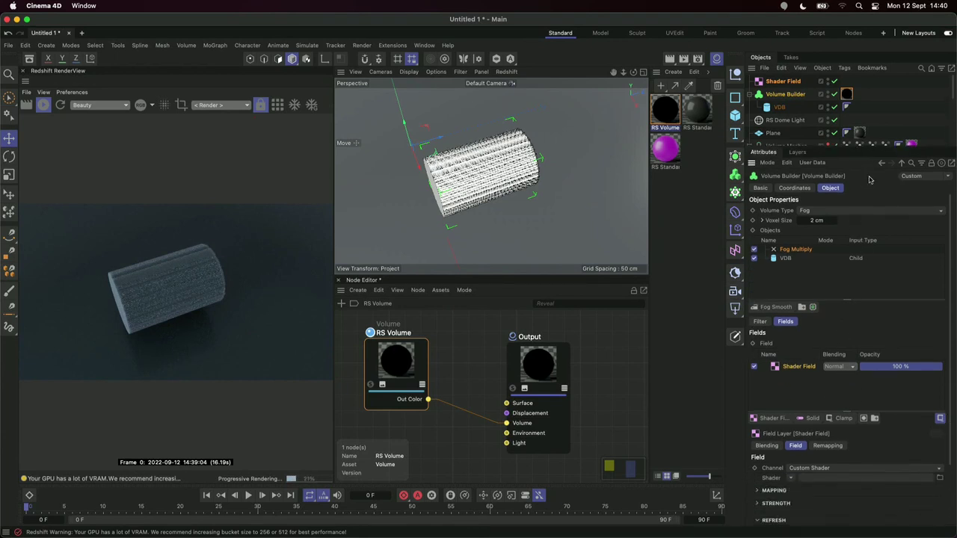
{"action": "left_click", "coordinate": [792, 478]}
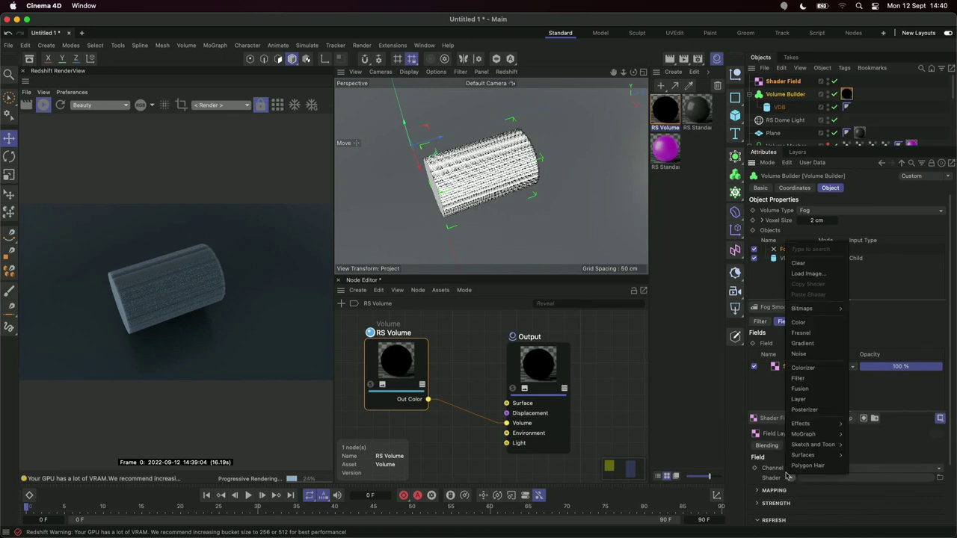
{"action": "left_click", "coordinate": [812, 356]}
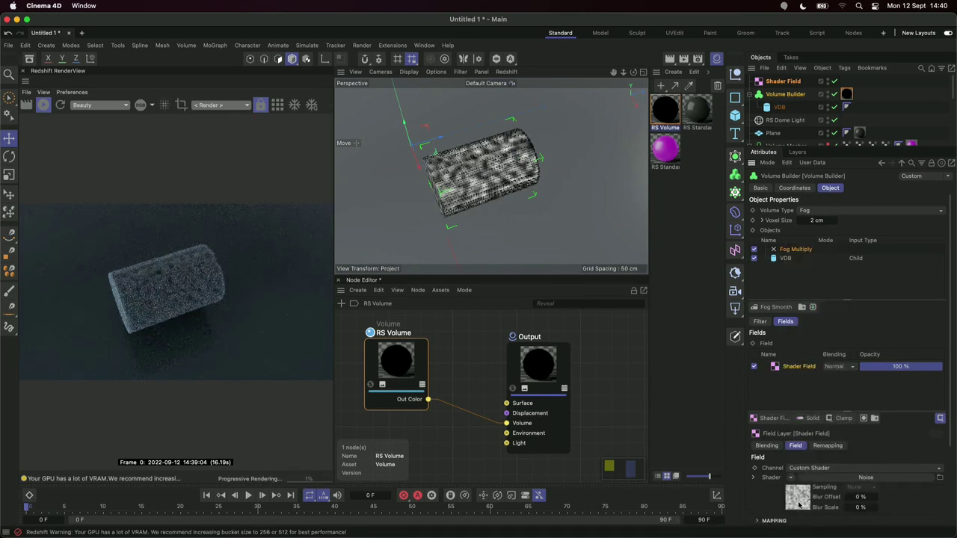
- Set the Noise shader to Displaced Turbulence with a Global Scale of 200% and a High Clip of 54%
{"action": "left_click", "coordinate": [799, 505]}
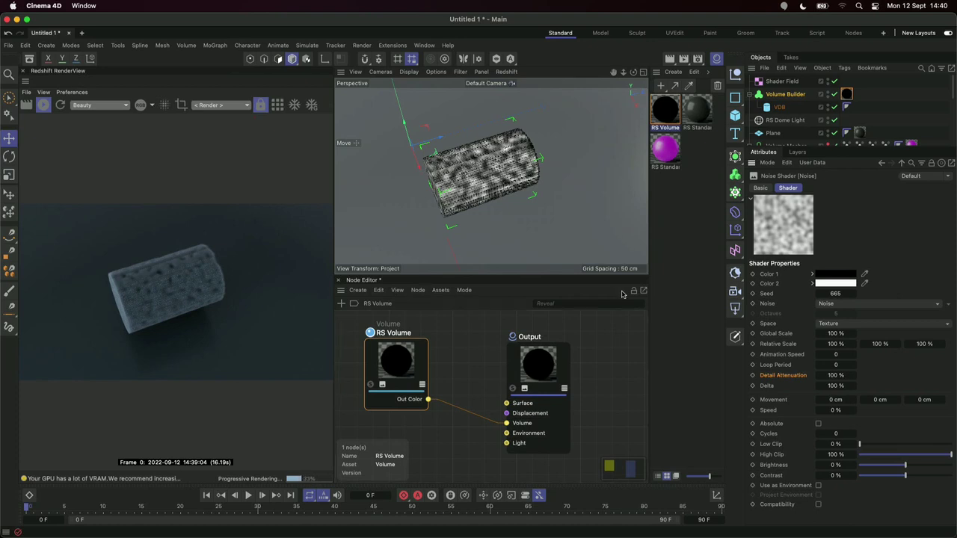
{"action": "left_click", "coordinate": [860, 304]}
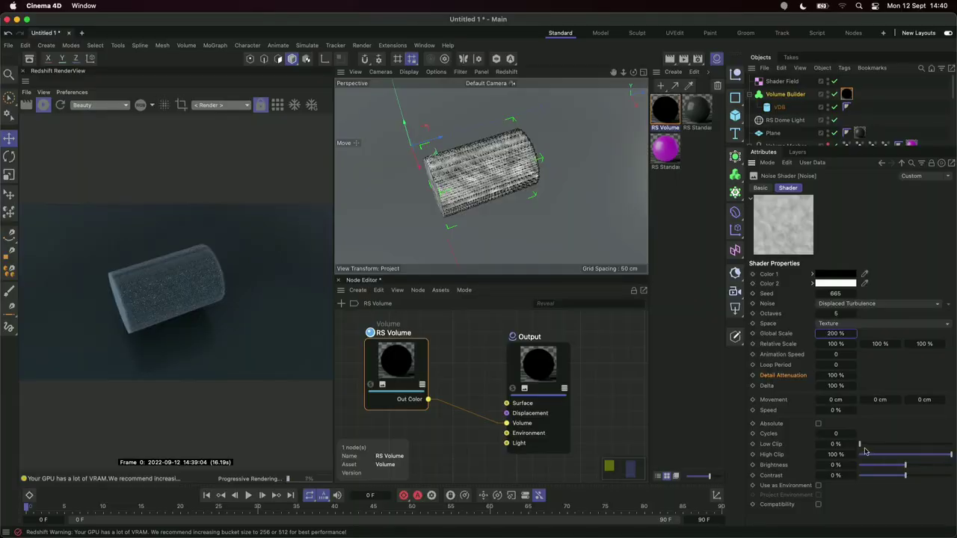
{"action": "mouse_move", "coordinate": [868, 446]}
{"action": "left_mouse_down"}
{"action": "mouse_move", "coordinate": [906, 445]}
{"action": "mouse_move", "coordinate": [860, 445]}
{"action": "left_mouse_up"}
{"action": "left_click_drag", "start_coordinate": [950, 454], "coordinate": [909, 455]}
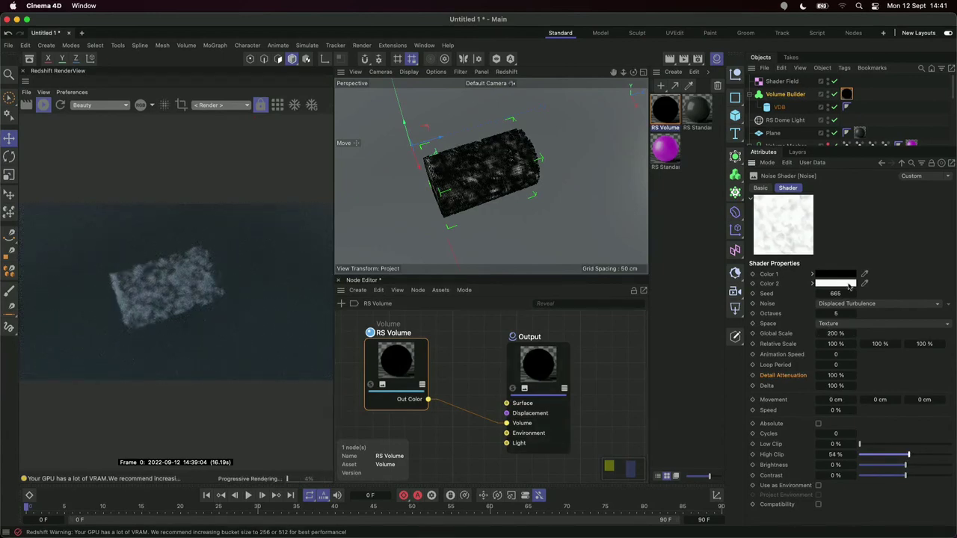
- Set the Noise shader's Global Scale to 300%
{"action": "left_click", "coordinate": [841, 334]}
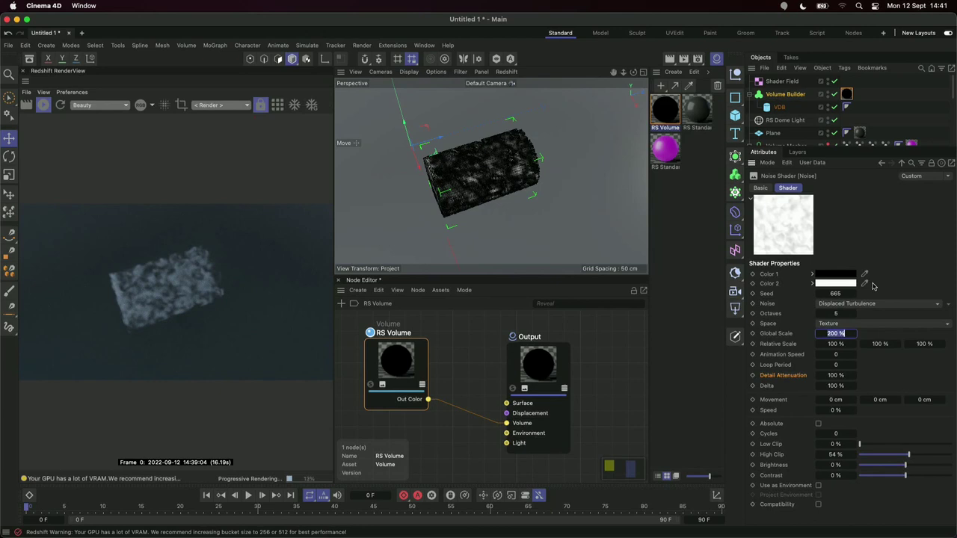
{"action": "type", "text": "300"}
{"action": "key", "text": "Return"}
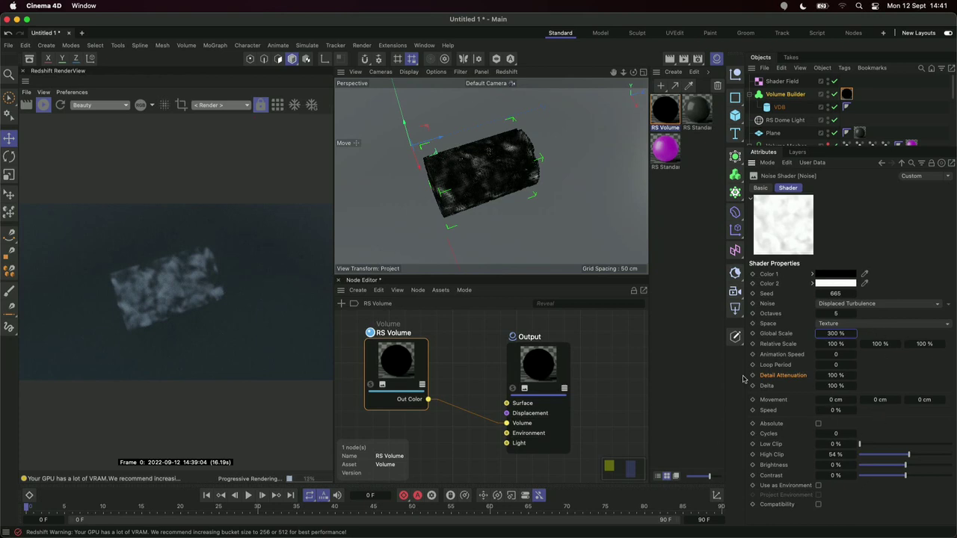
- Add a Fog Smooth filter above Fog Multiply in the Volume Builder and set its Voxel Distance to 1
{"action": "left_click", "coordinate": [794, 95]}
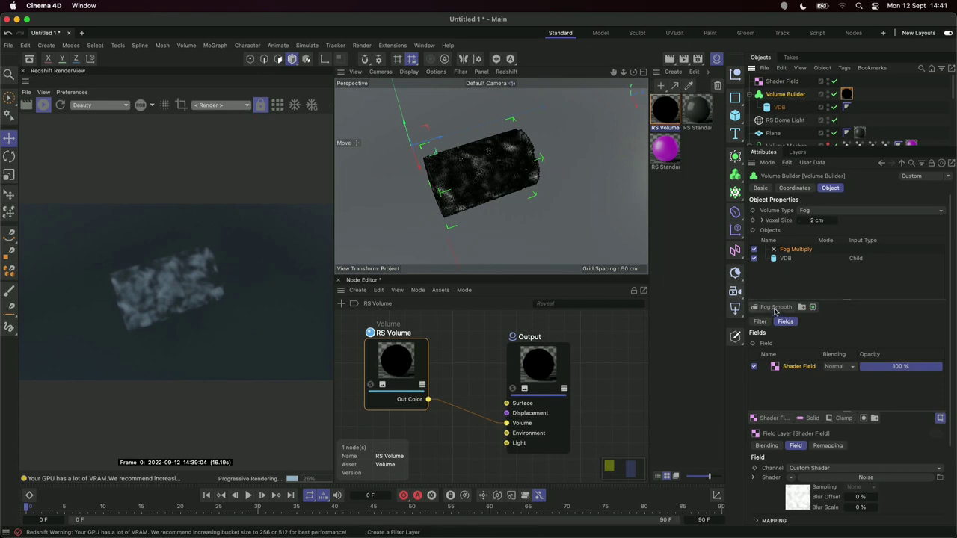
{"action": "left_click", "coordinate": [775, 308]}
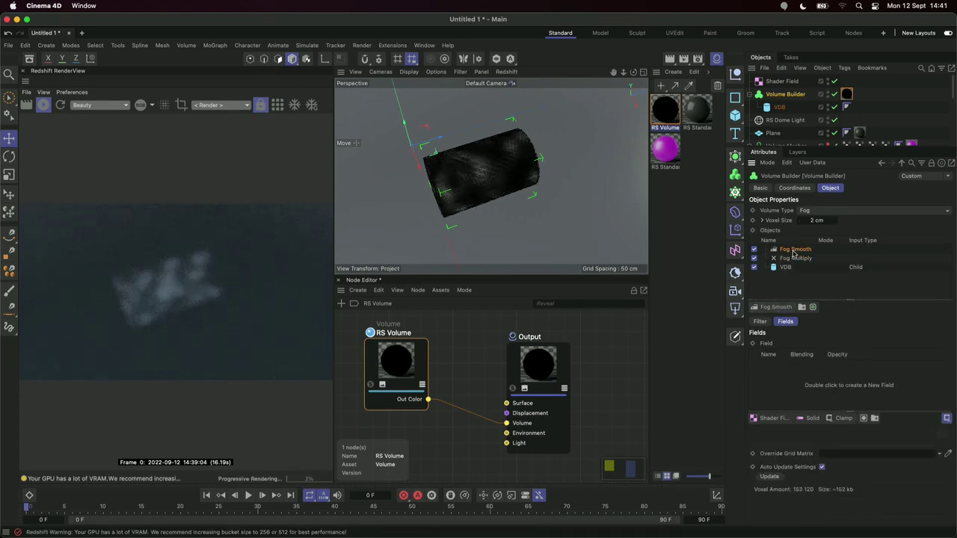
{"action": "left_click", "coordinate": [761, 322]}
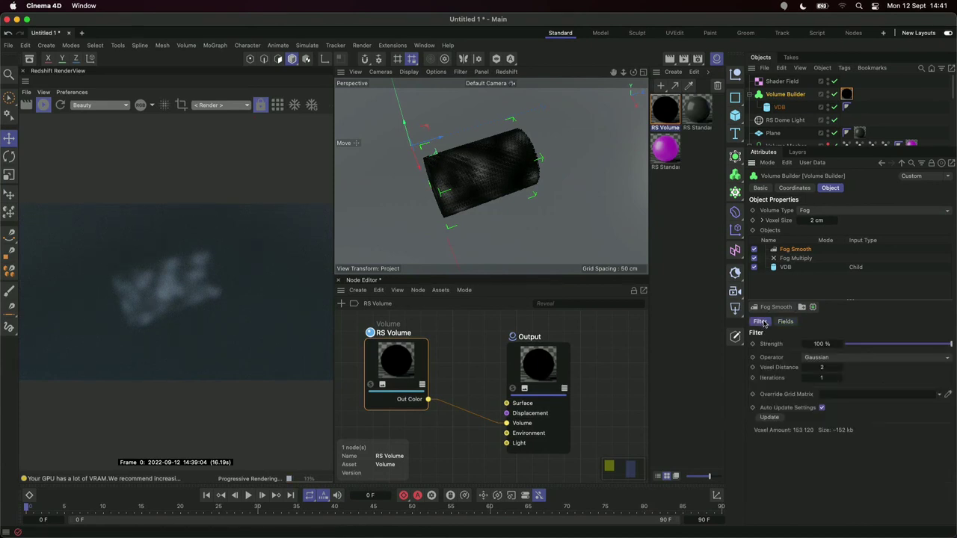
{"action": "left_click", "coordinate": [821, 367]}
{"action": "type", "text": "1"}
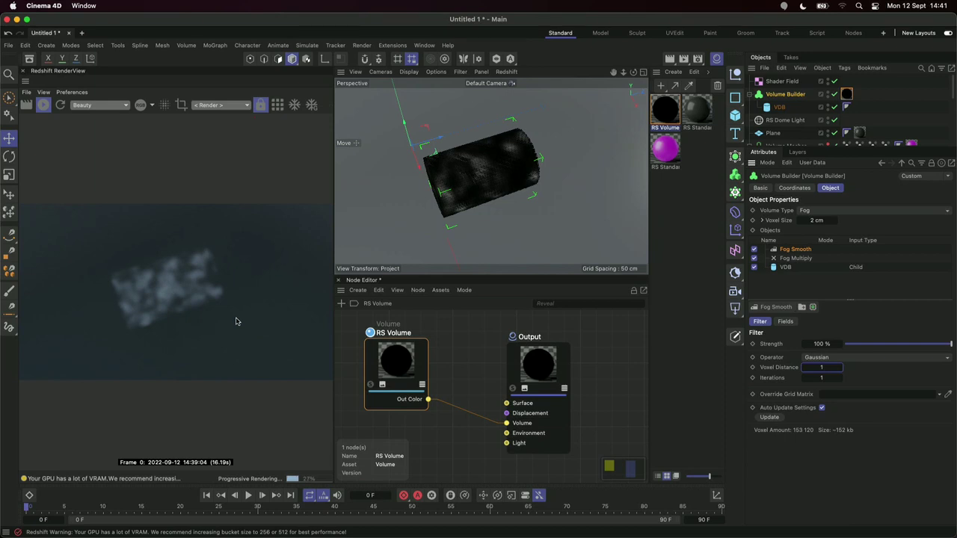
- Copy the green Emission colour from the Standard Material node of the canister's RS Standard material
{"action": "left_click", "coordinate": [388, 373]}
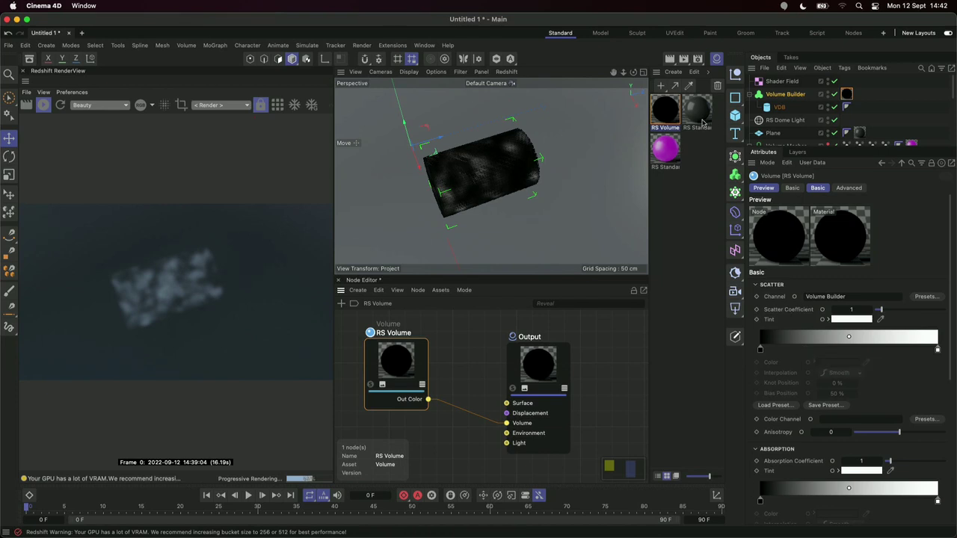
{"action": "left_click", "coordinate": [672, 150]}
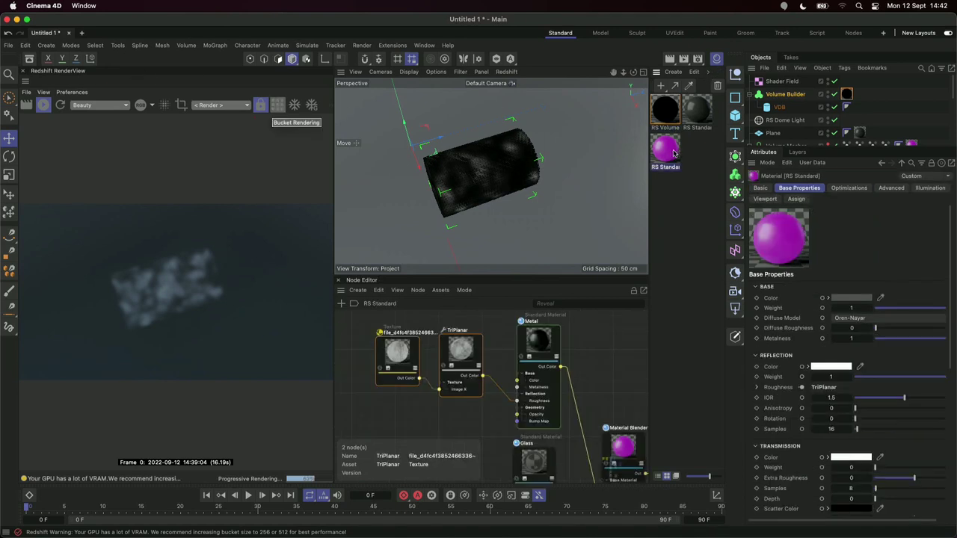
{"action": "scroll", "coordinate": [592, 341], "scroll_direction": "up", "scroll_amount": 5}
{"action": "left_click", "coordinate": [531, 345]}
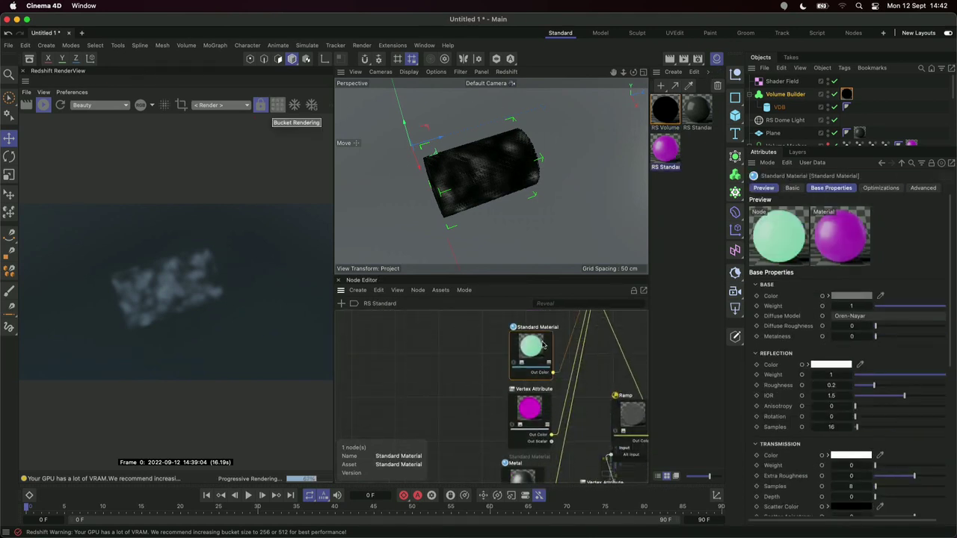
{"action": "scroll", "coordinate": [785, 322], "scroll_direction": "down", "scroll_amount": 10}
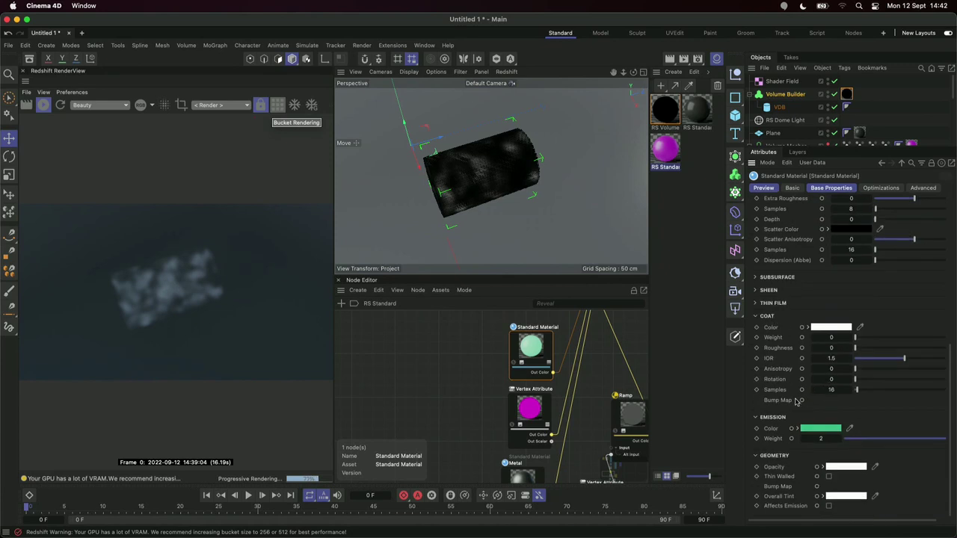
{"action": "right_click", "coordinate": [824, 435]}
{"action": "left_click", "coordinate": [795, 430]}
{"action": "right_click", "coordinate": [819, 430]}
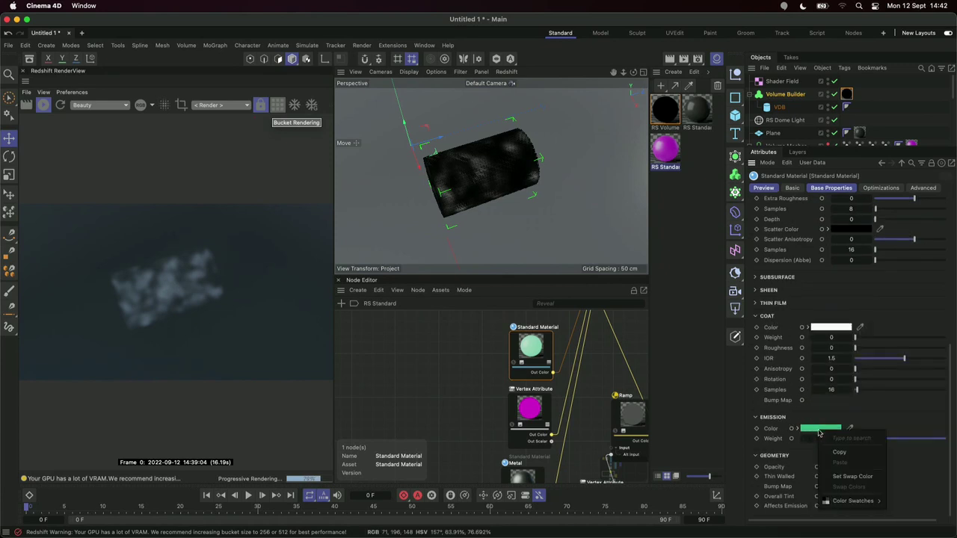
{"action": "left_click", "coordinate": [841, 452]}
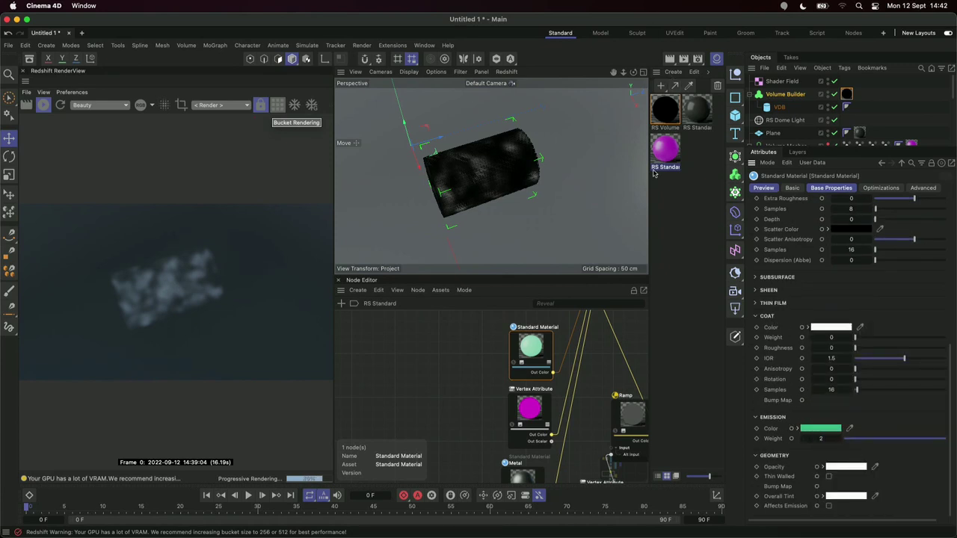
- Paste the copied green into the Scatter Tint of the RS Volume material
{"action": "left_click", "coordinate": [666, 111]}
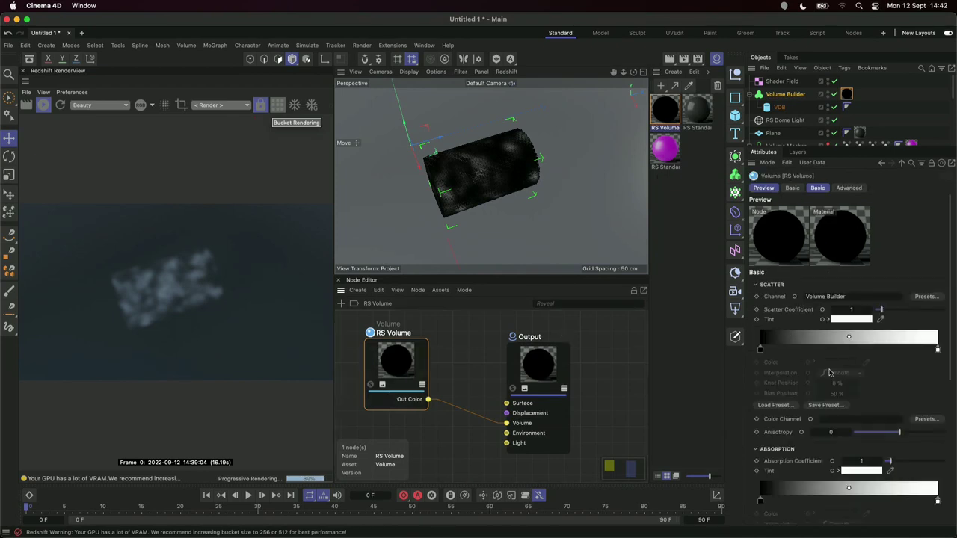
{"action": "right_click", "coordinate": [851, 326]}
{"action": "key", "text": "Escape"}
{"action": "right_click", "coordinate": [852, 320]}
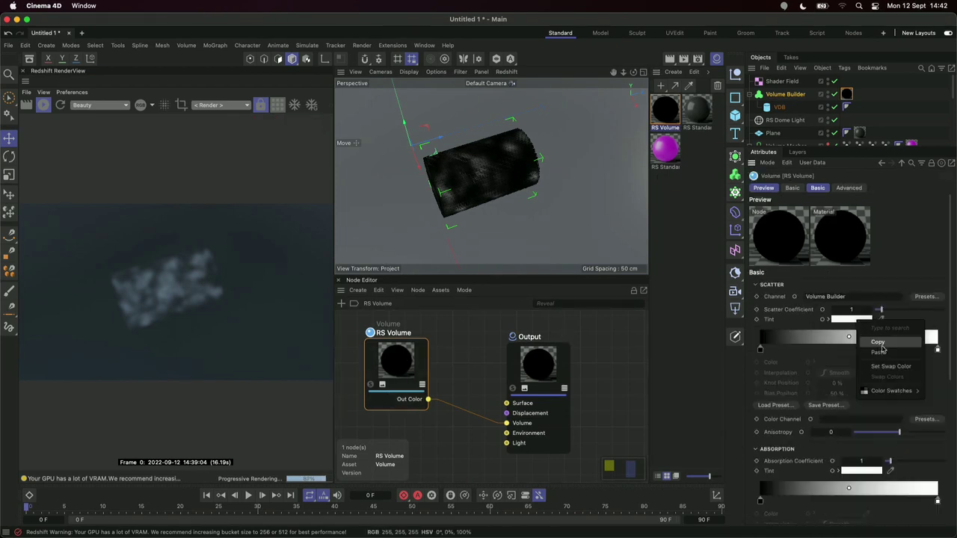
{"action": "left_click", "coordinate": [871, 338]}
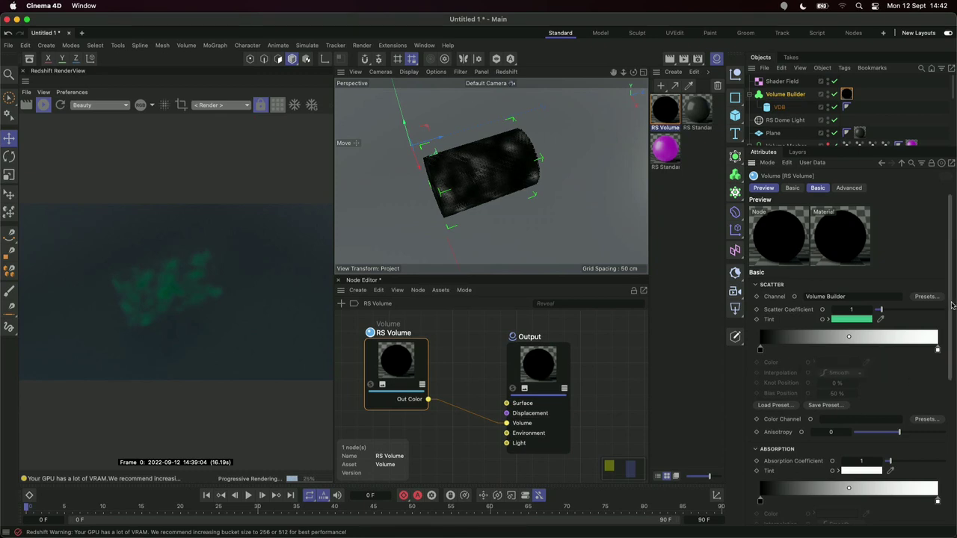
- Set the RS Volume node's Emission Channel to the Volume Builder preset
{"action": "left_click_drag", "start_coordinate": [952, 303], "coordinate": [951, 460]}
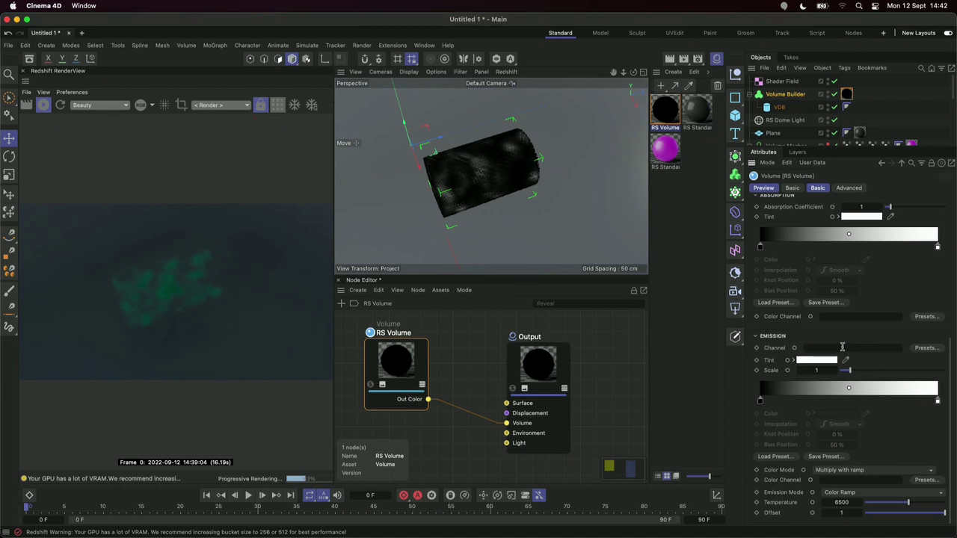
{"action": "left_click", "coordinate": [917, 348]}
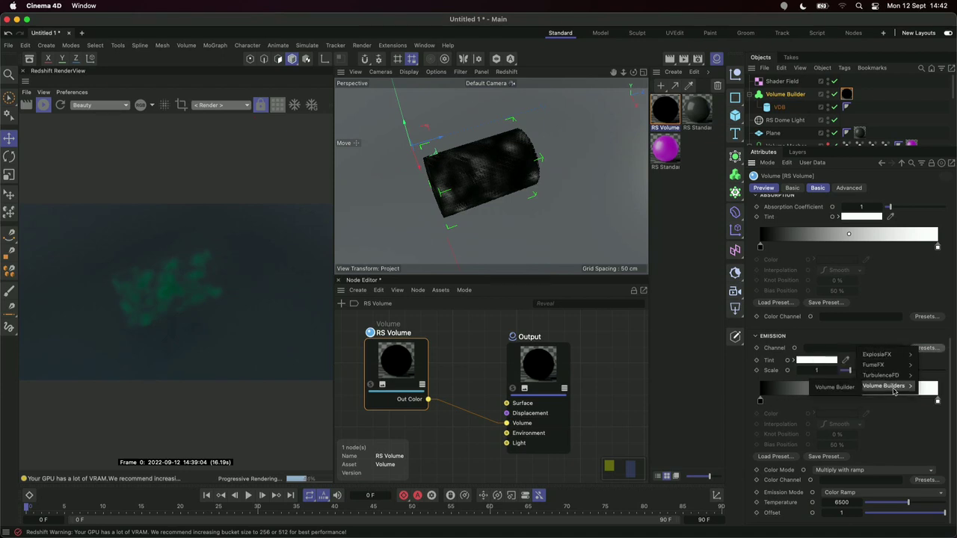
{"action": "left_click", "coordinate": [836, 389]}
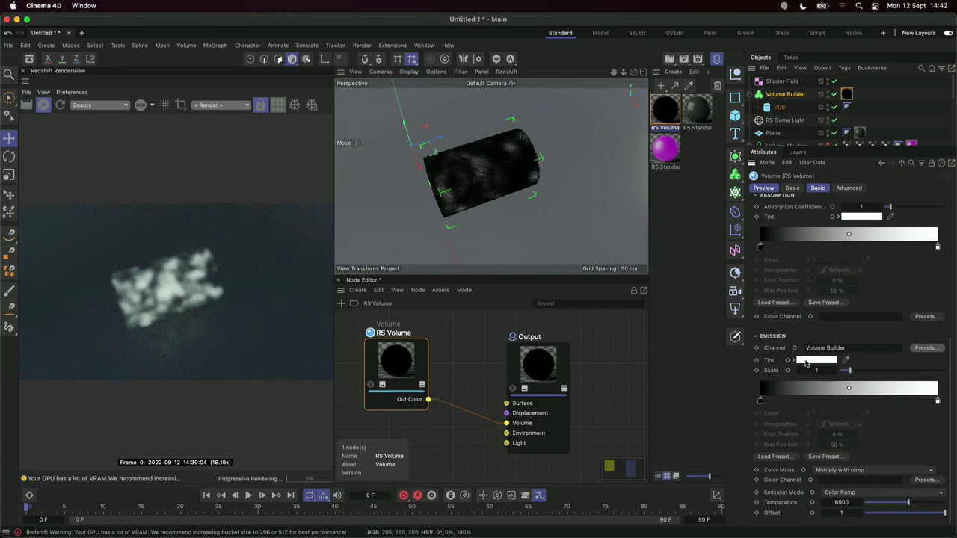
- Paste the copied green into the Emission Tint and raise the Emission Scale to about 3.33
{"action": "right_click", "coordinate": [806, 364]}
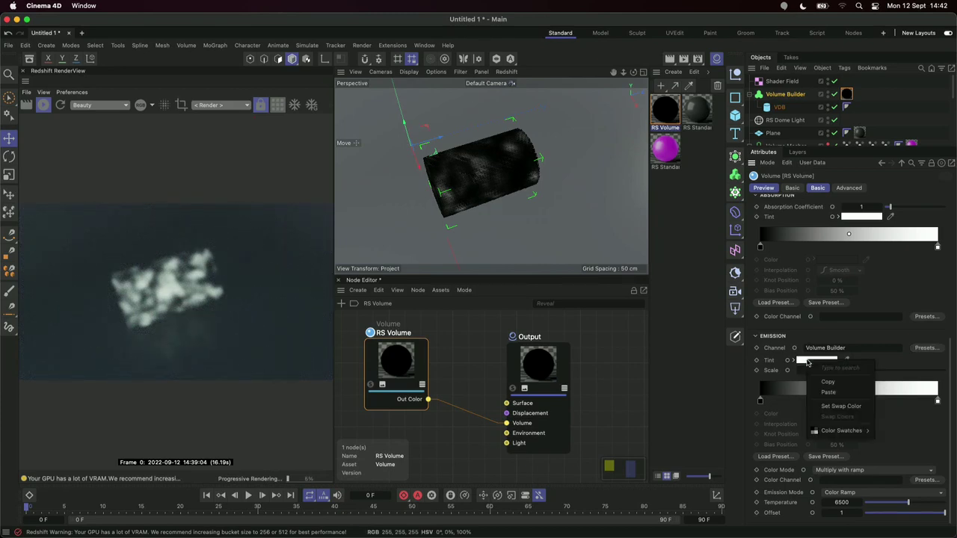
{"action": "left_click", "coordinate": [848, 390]}
{"action": "mouse_move", "coordinate": [850, 371]}
{"action": "left_mouse_down"}
{"action": "mouse_move", "coordinate": [884, 371]}
{"action": "mouse_move", "coordinate": [845, 373]}
{"action": "left_mouse_up"}
- Try a high Absorption Coefficient of 6.35 on the RS Volume node, and settle on about 1.52
{"action": "scroll", "coordinate": [808, 335], "scroll_direction": "up", "scroll_amount": 5}
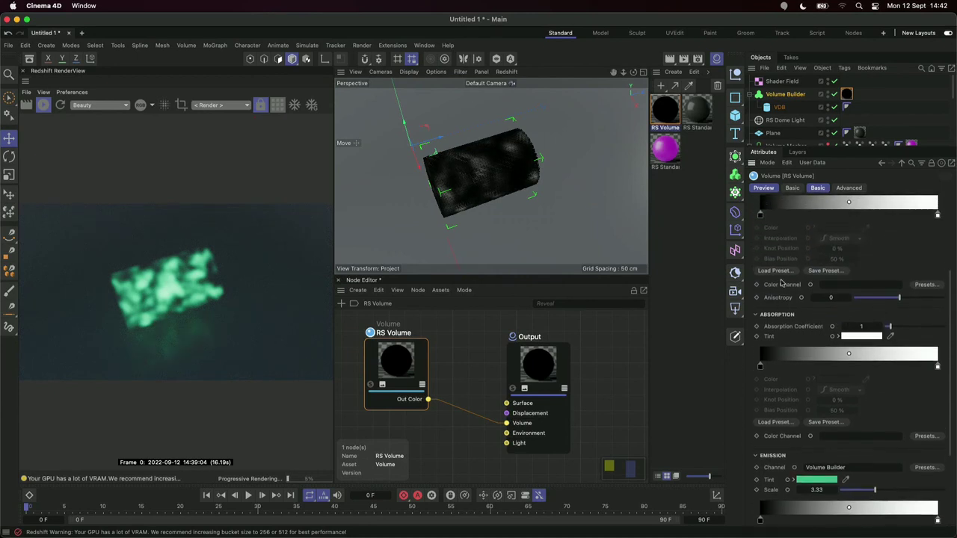
{"action": "scroll", "coordinate": [783, 307], "scroll_direction": "up", "scroll_amount": 1}
{"action": "left_click_drag", "start_coordinate": [898, 346], "coordinate": [924, 345]}
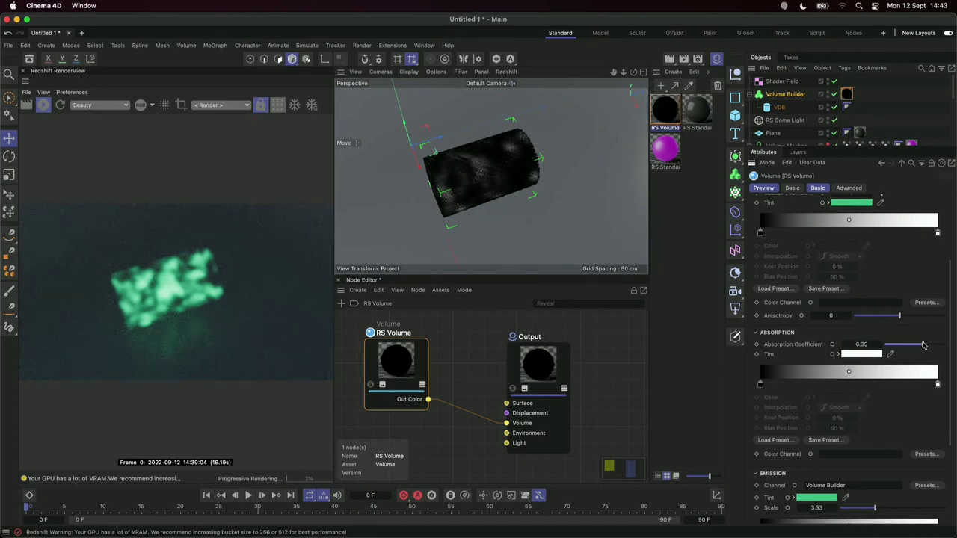
{"action": "left_click_drag", "start_coordinate": [910, 350], "coordinate": [894, 349]}
{"action": "scroll", "coordinate": [835, 334], "scroll_direction": "up", "scroll_amount": 4}
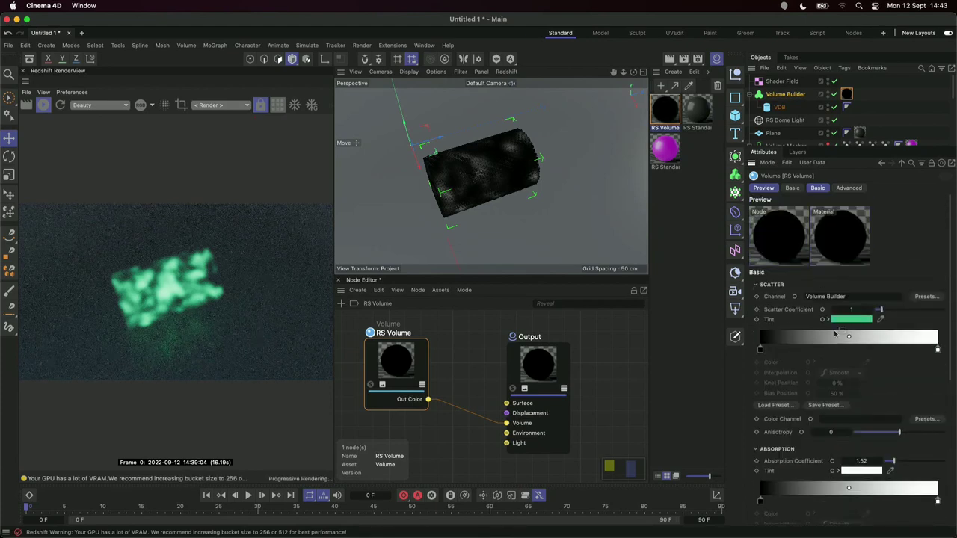
- Raise the RS Volume node's Scatter Coefficient to about 6.65
{"action": "left_click_drag", "start_coordinate": [881, 309], "coordinate": [921, 311]}
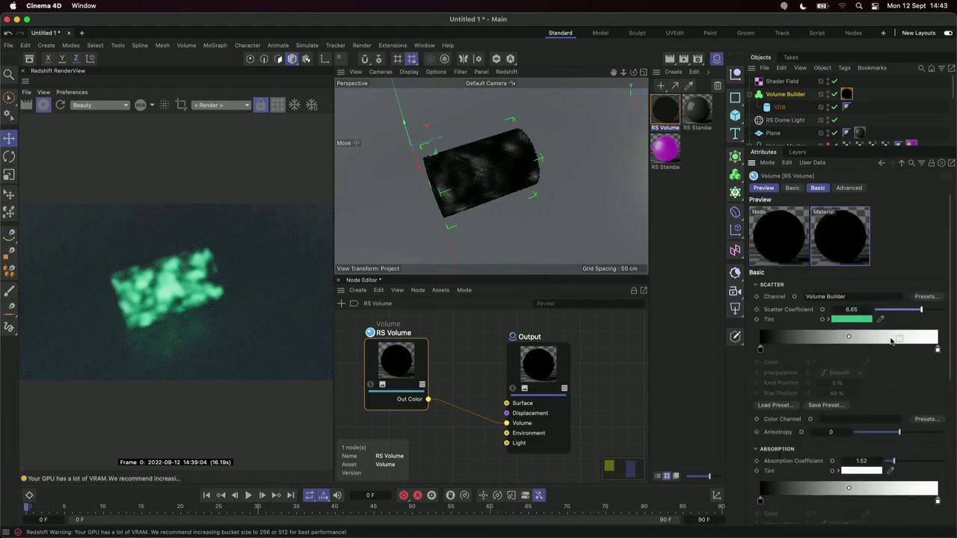
{"action": "scroll", "coordinate": [891, 340], "scroll_direction": "down", "scroll_amount": 5}
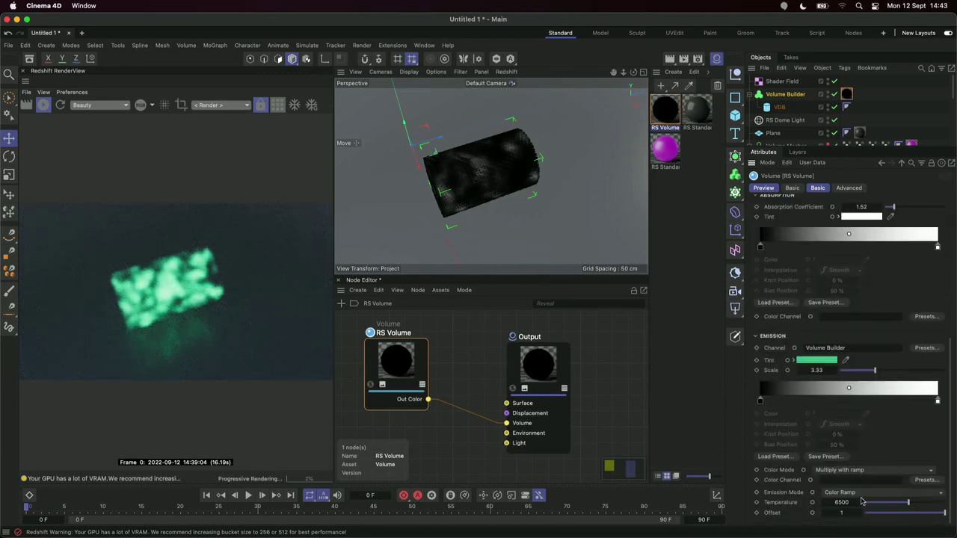
{"action": "scroll", "coordinate": [828, 416], "scroll_direction": "up", "scroll_amount": 5}
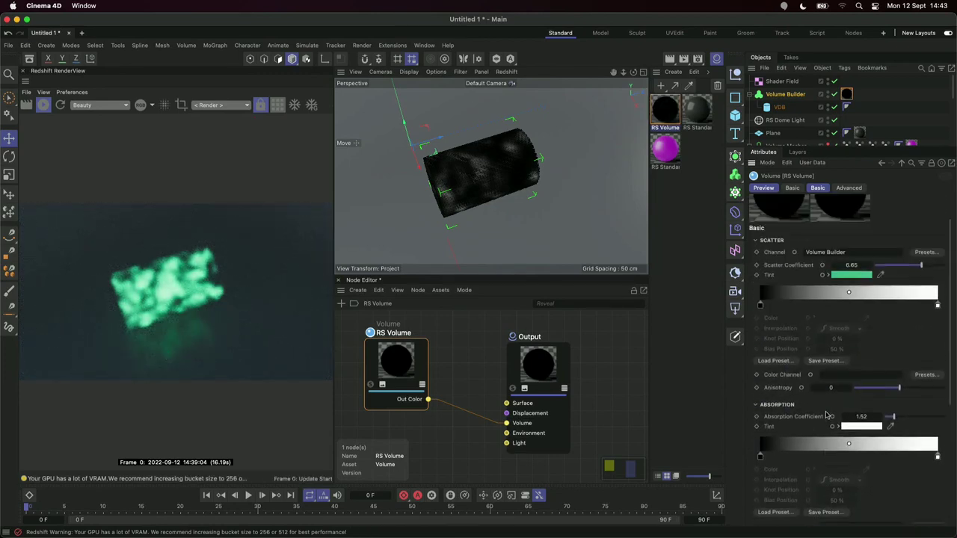
{"action": "scroll", "coordinate": [828, 416], "scroll_direction": "up", "scroll_amount": 2}
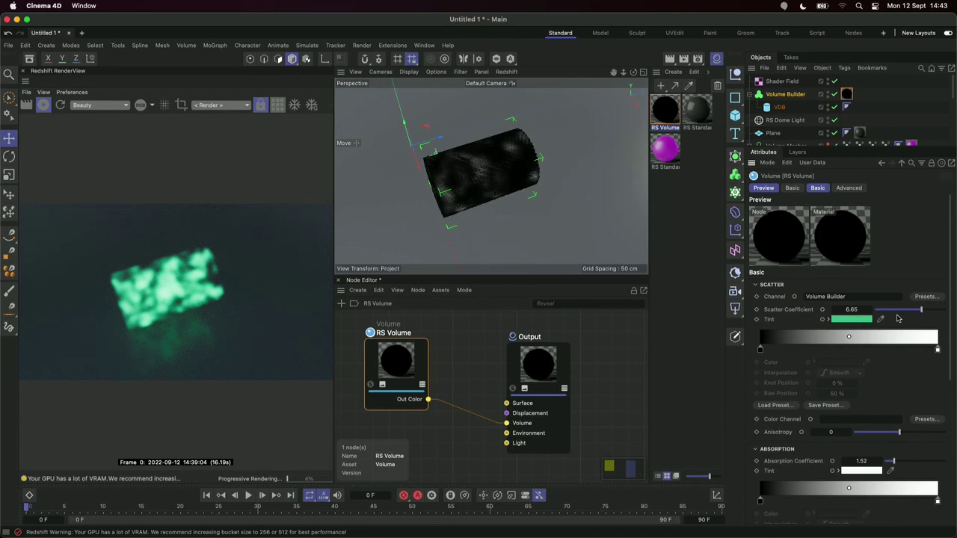
- Set the Emission Scale to 0 and refresh the Redshift render to judge the scatter alone
{"action": "scroll", "coordinate": [903, 313], "scroll_direction": "down", "scroll_amount": 5}
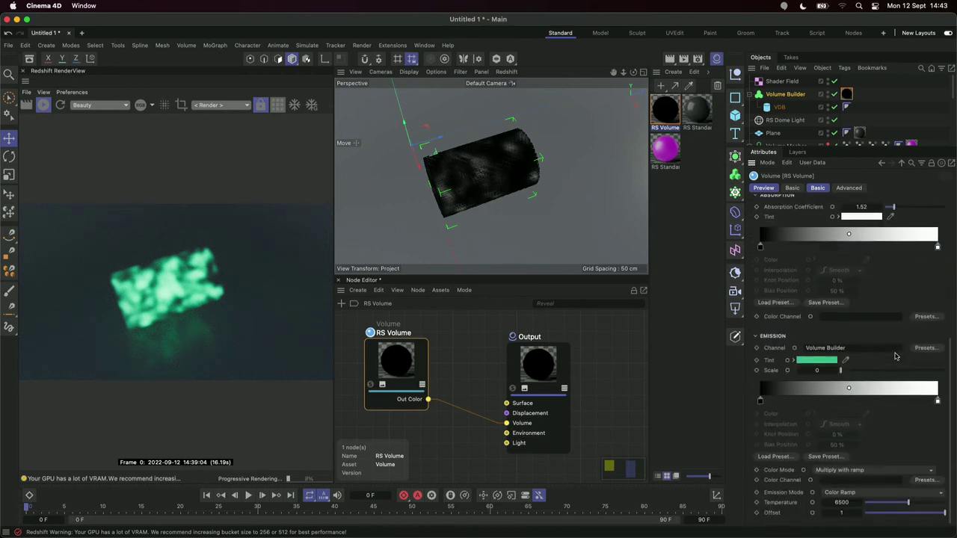
{"action": "scroll", "coordinate": [896, 354], "scroll_direction": "up", "scroll_amount": 5}
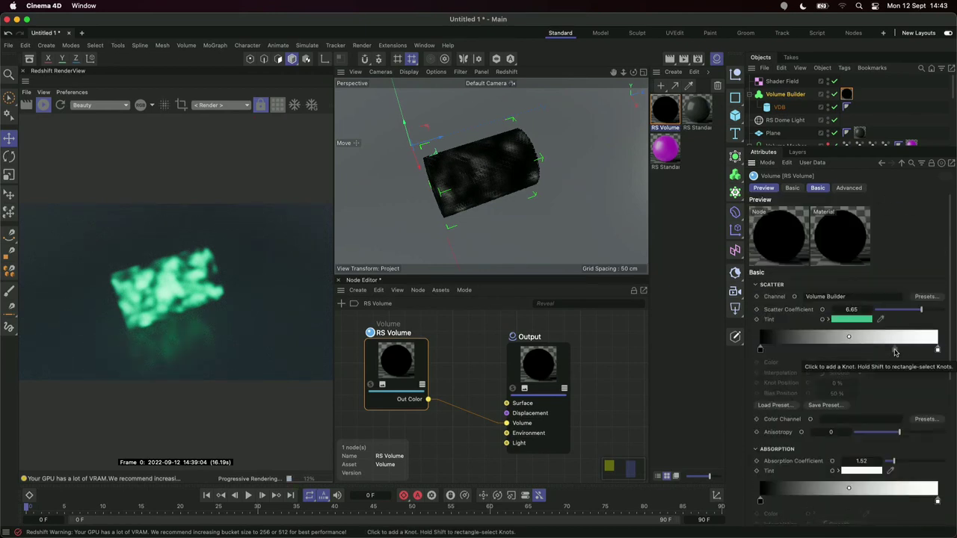
{"action": "scroll", "coordinate": [905, 351], "scroll_direction": "down", "scroll_amount": 5}
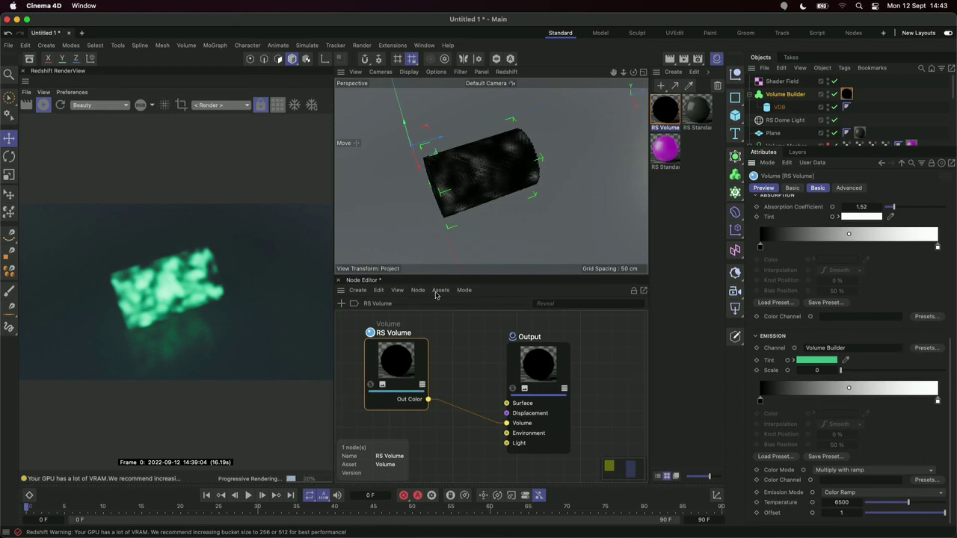
{"action": "left_click", "coordinate": [60, 105]}
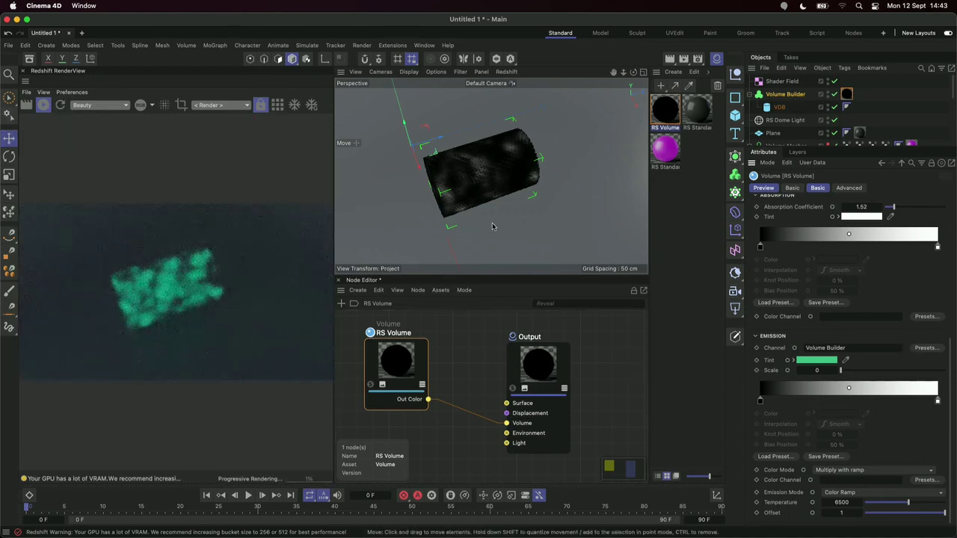
- Lower the Scatter Coefficient to about 1.16 and set the Emission Scale to about 2.48
{"action": "scroll", "coordinate": [849, 374], "scroll_direction": "up", "scroll_amount": 5}
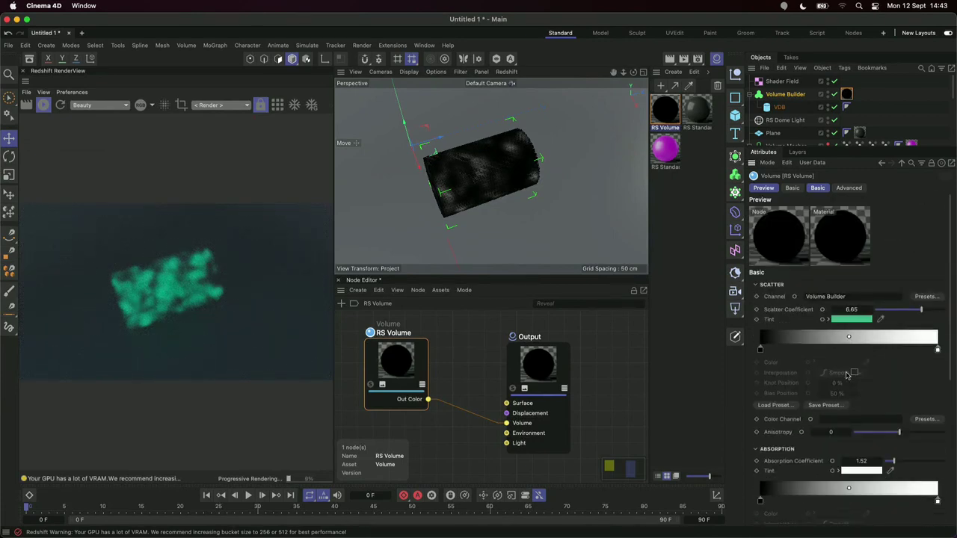
{"action": "mouse_move", "coordinate": [905, 315]}
{"action": "left_mouse_down"}
{"action": "mouse_move", "coordinate": [887, 313]}
{"action": "mouse_move", "coordinate": [932, 313]}
{"action": "mouse_move", "coordinate": [899, 313]}
{"action": "mouse_move", "coordinate": [909, 313]}
{"action": "left_mouse_up"}
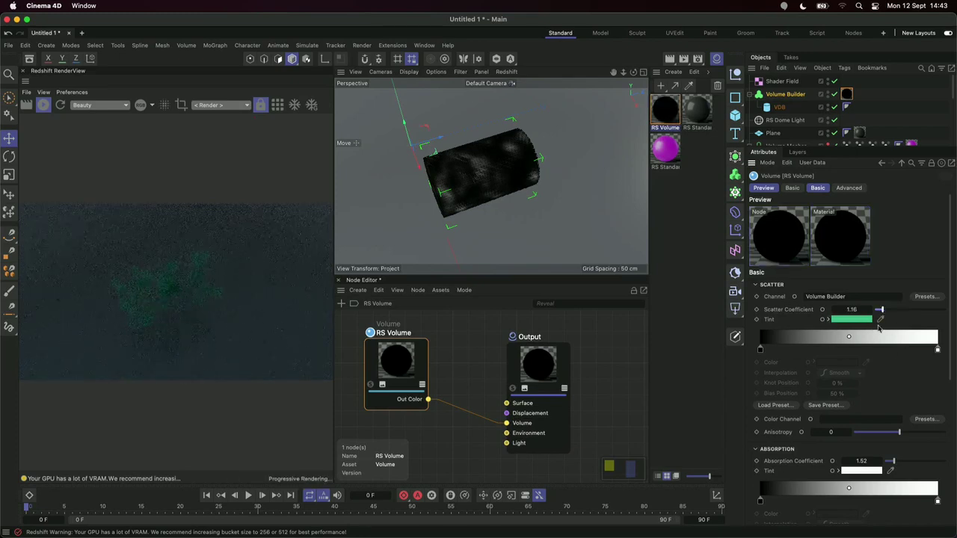
{"action": "scroll", "coordinate": [883, 363], "scroll_direction": "down", "scroll_amount": 5}
{"action": "left_click_drag", "start_coordinate": [841, 476], "coordinate": [866, 478]}
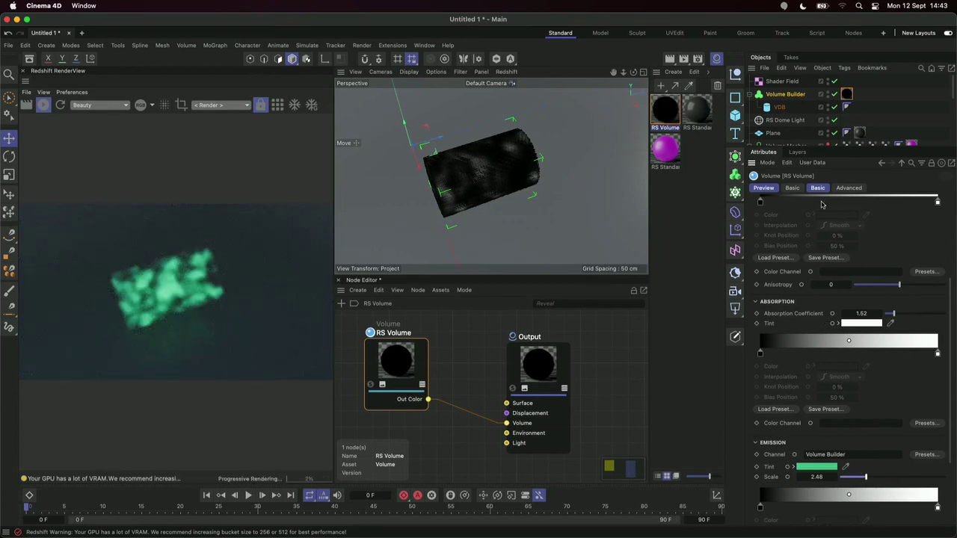
- Enlarge the object list and make the Volume Mesher canister visible again around the fog
{"action": "left_click_drag", "start_coordinate": [809, 148], "coordinate": [812, 211]}
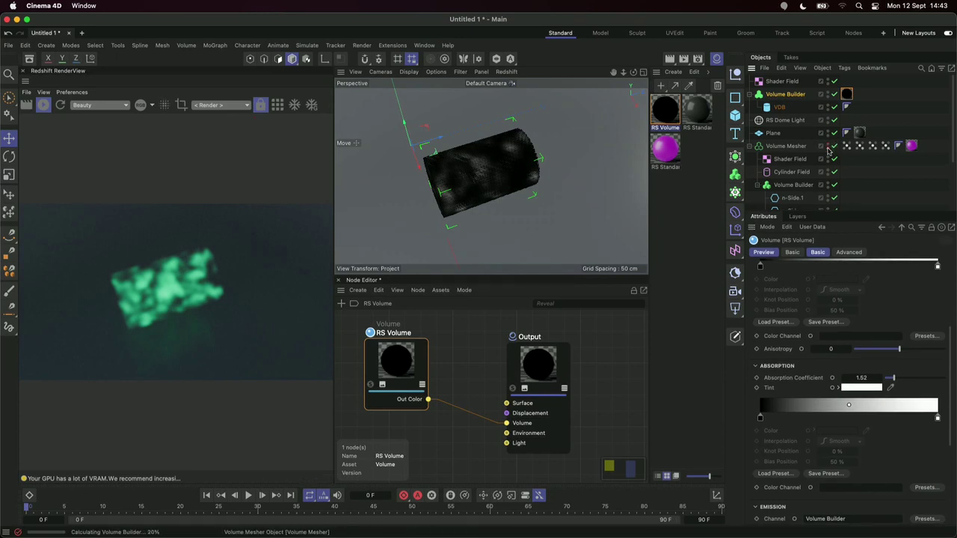
{"action": "left_click", "coordinate": [828, 146]}
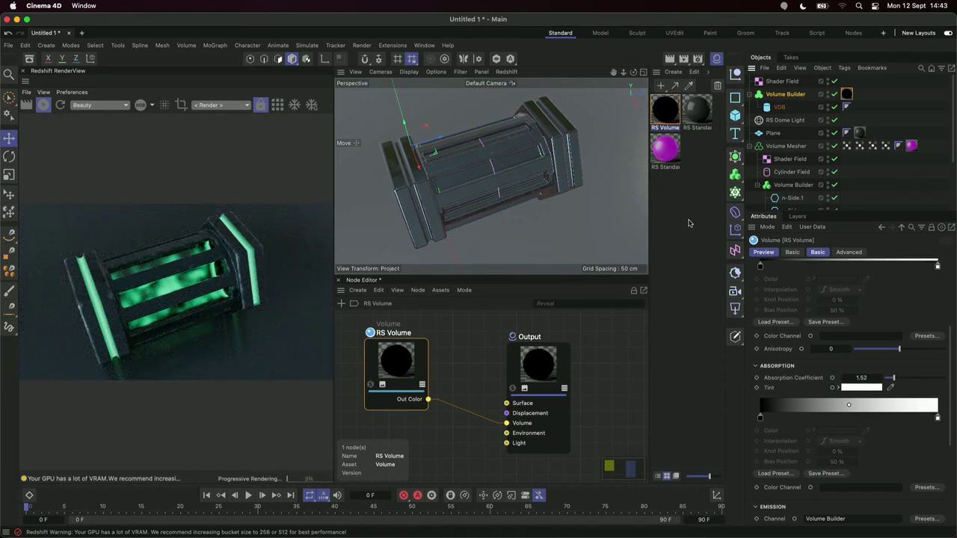
- Open the Shader Field settings of the Fog Multiply filter in the fog's Volume Builder
{"action": "left_click", "coordinate": [781, 95]}
{"action": "left_click", "coordinate": [780, 107]}
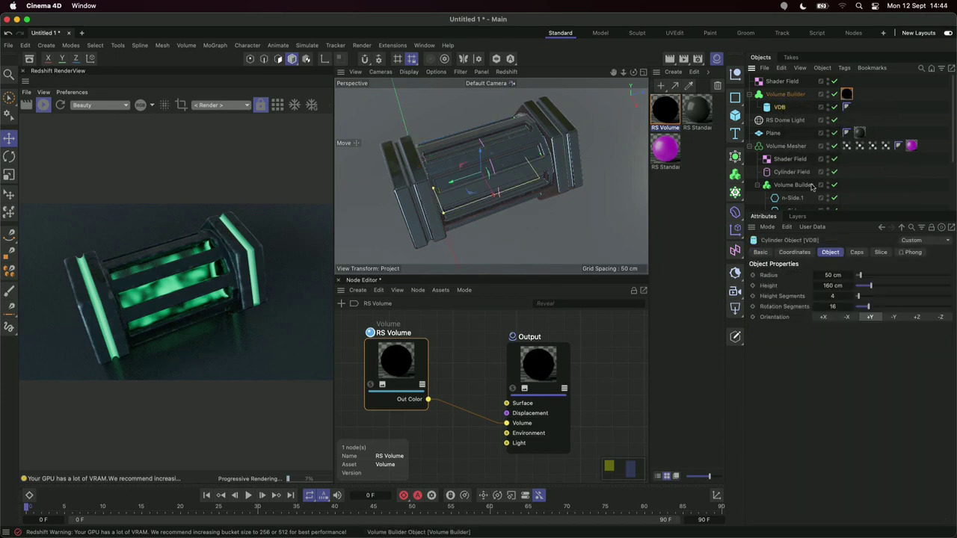
{"action": "left_click", "coordinate": [785, 95]}
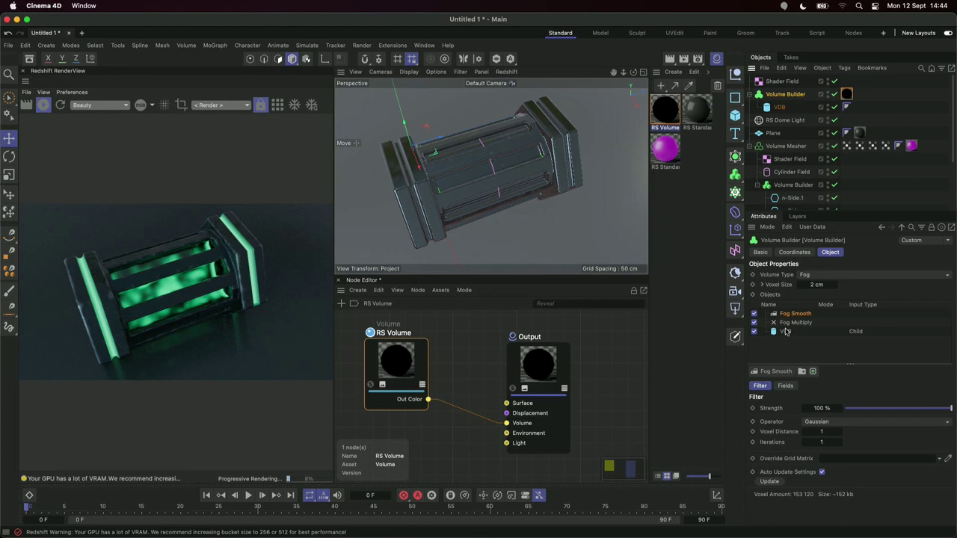
{"action": "left_click", "coordinate": [785, 386]}
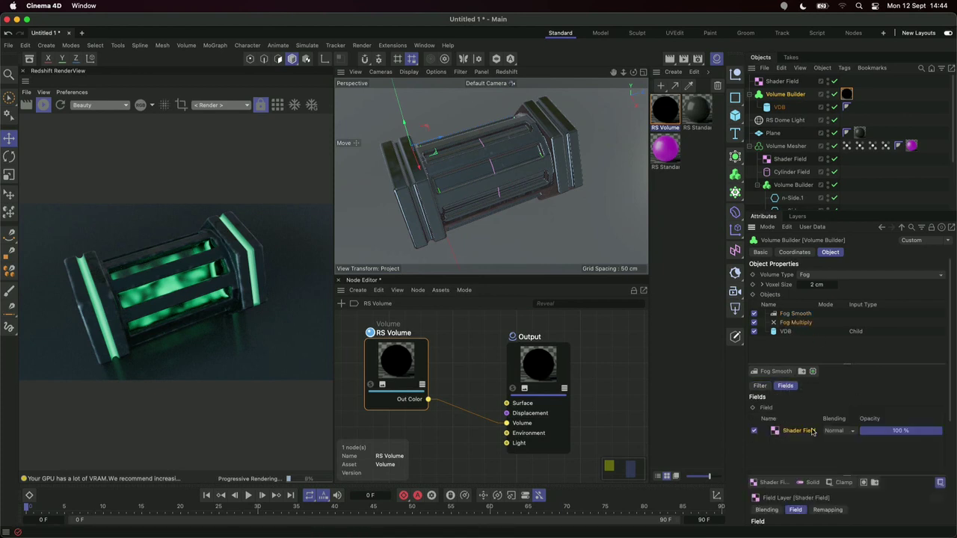
{"action": "scroll", "coordinate": [796, 438], "scroll_direction": "down", "scroll_amount": 1}
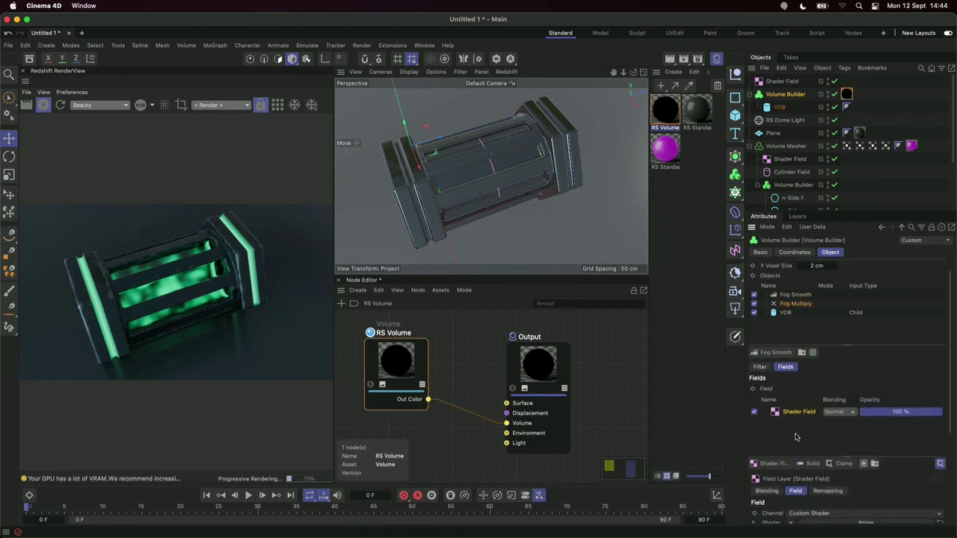